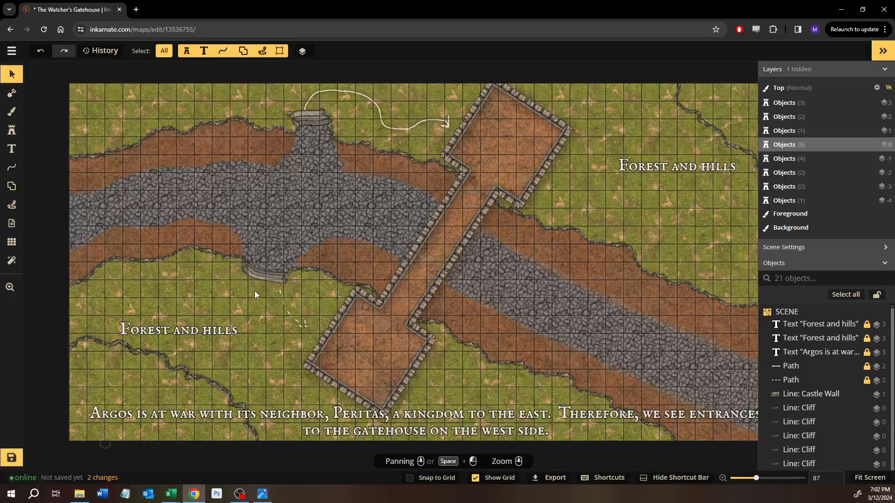
# - Examine the gatehouse map's road, stairway entrances, route markings and surrounding forest and hills
pyautogui.moveTo(283, 306); pyautogui.dragTo(139, 343)
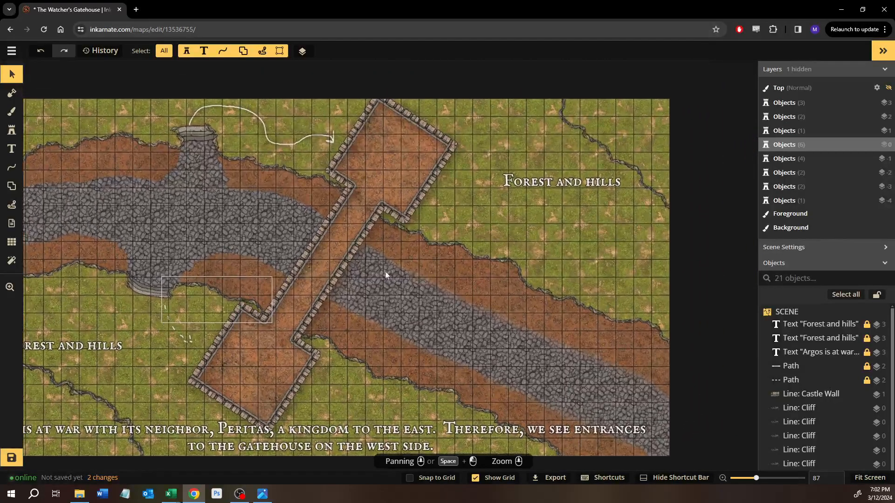
pyautogui.moveTo(104, 140); pyautogui.dragTo(355, 161)
pyautogui.moveTo(302, 344); pyautogui.dragTo(231, 284)
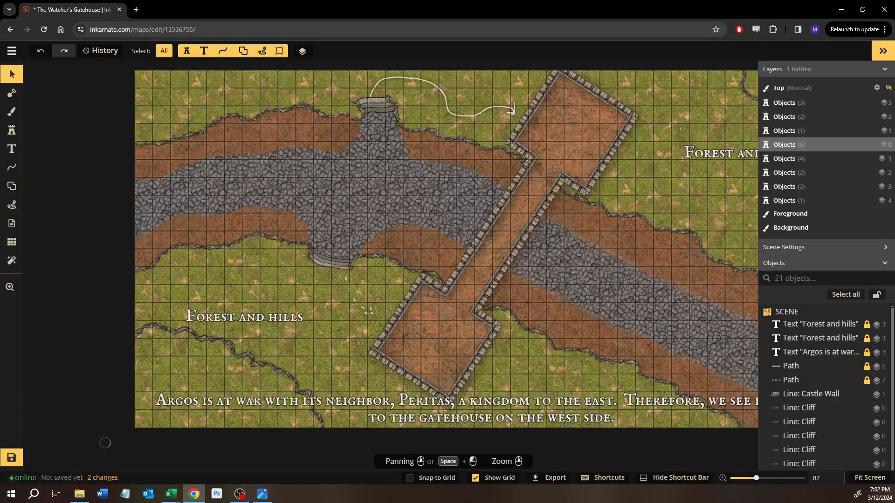
pyautogui.hotkey('alt', 'Tab')
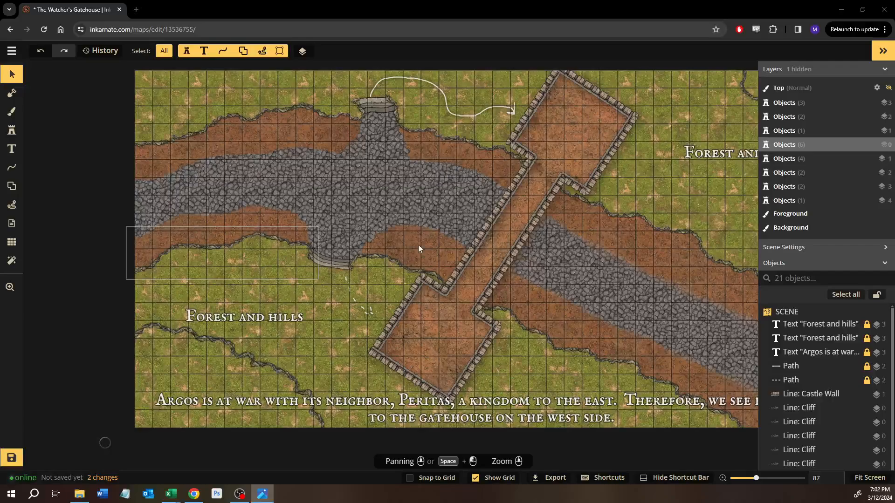
pyautogui.moveTo(708, 206); pyautogui.dragTo(554, 235)
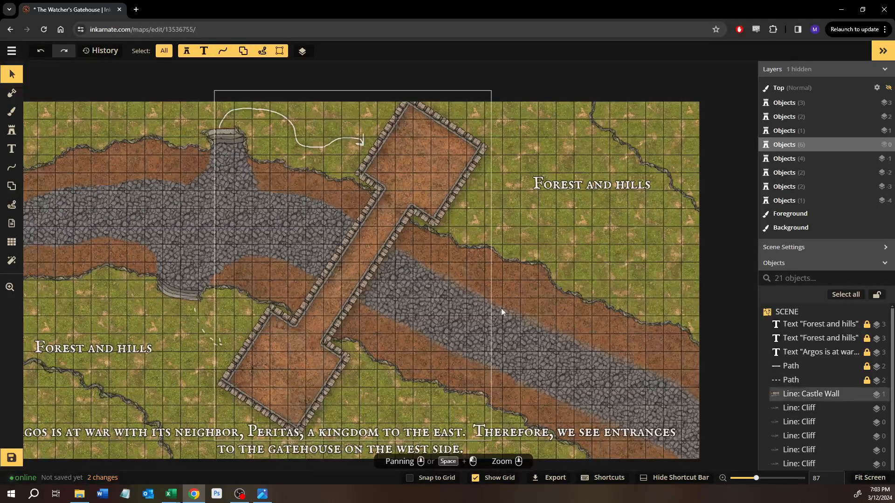
pyautogui.moveTo(368, 293); pyautogui.dragTo(634, 298)
pyautogui.scroll(3, 418, 324)
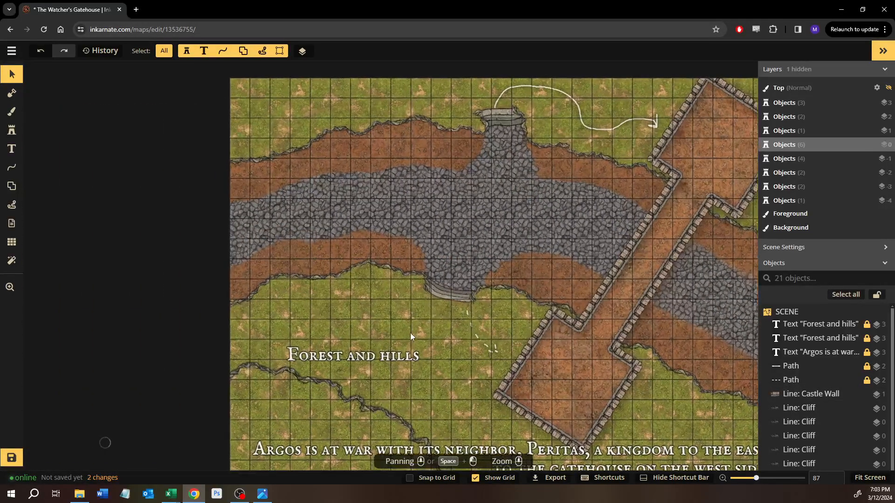
pyautogui.moveTo(420, 342); pyautogui.dragTo(350, 270)
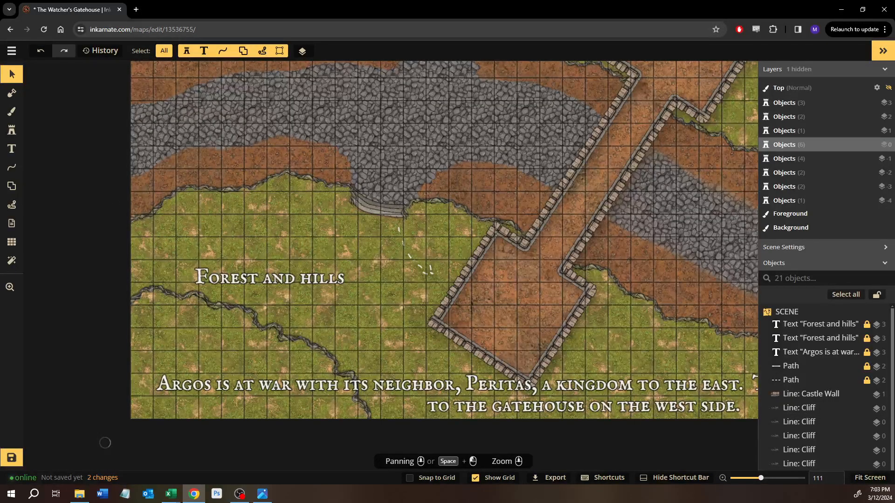
# - Search the Fantasy Battlemaps 2.0 stamp catalog for "tree"
pyautogui.click(12, 130)
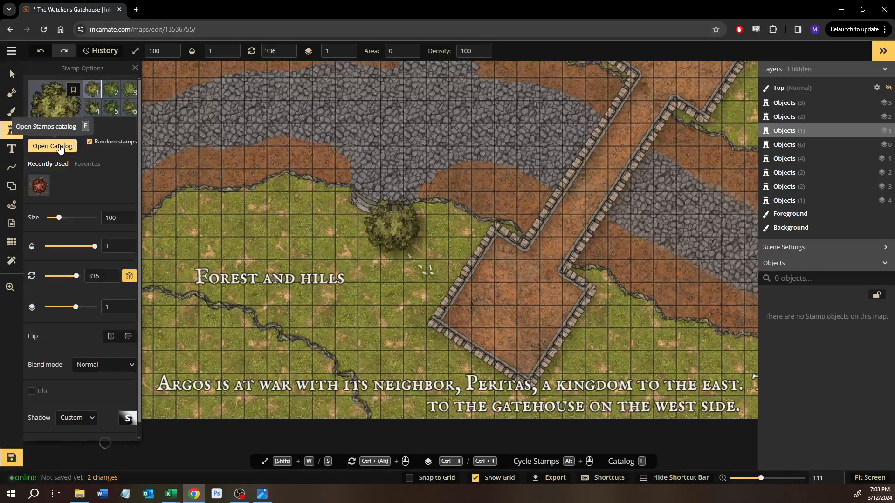
pyautogui.click(52, 146)
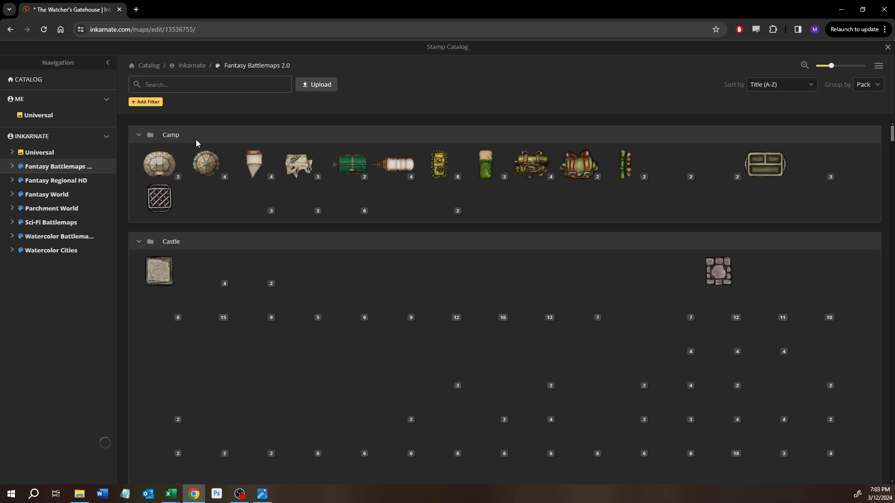
pyautogui.write('e')
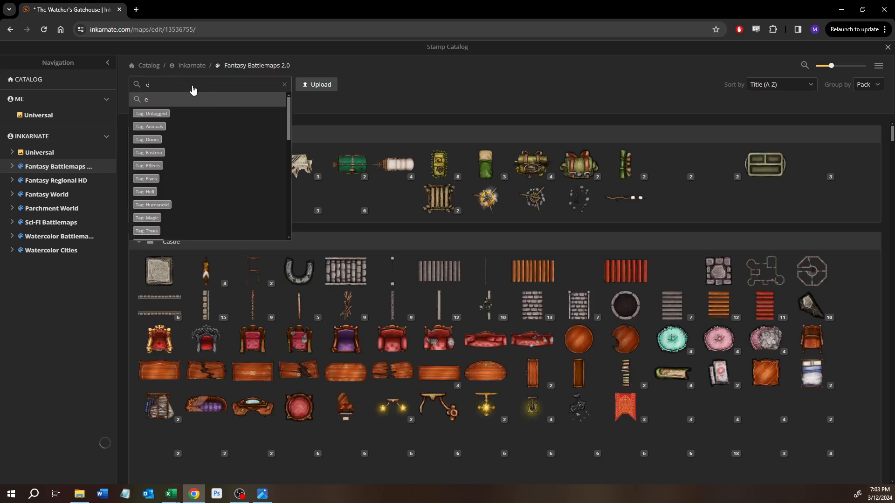
pyautogui.moveTo(152, 80); pyautogui.dragTo(116, 89)
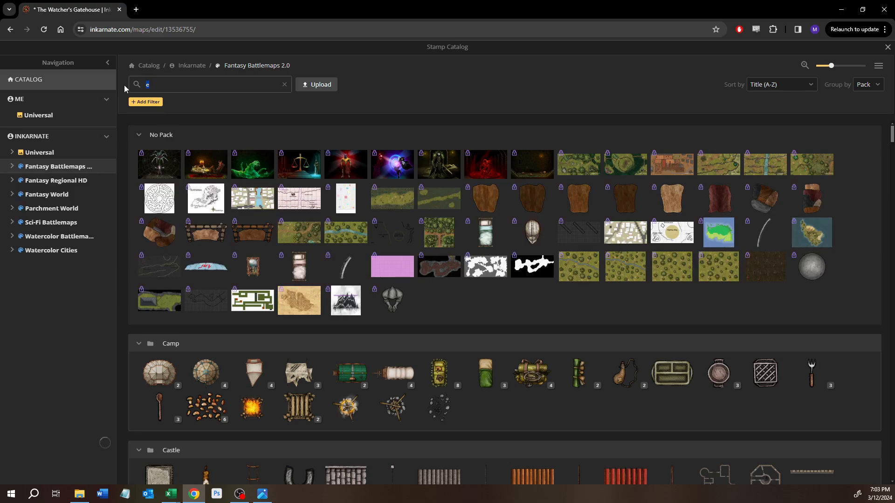
pyautogui.write('ee')
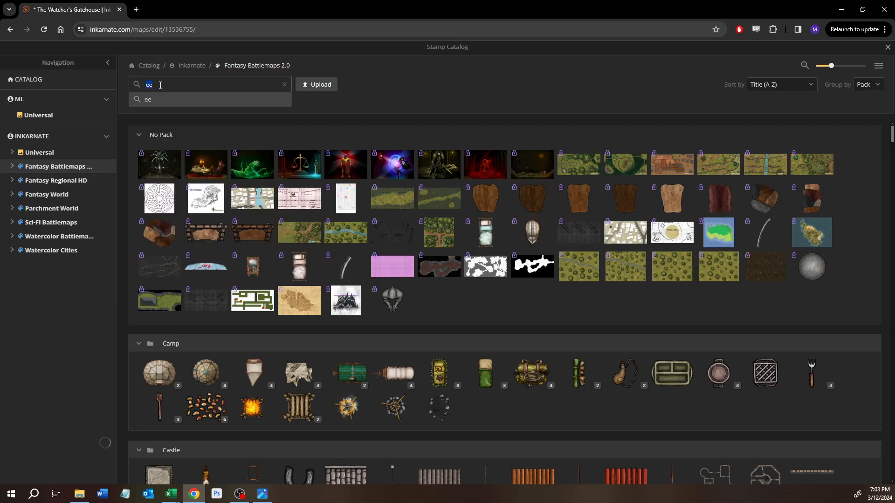
pyautogui.write('te')
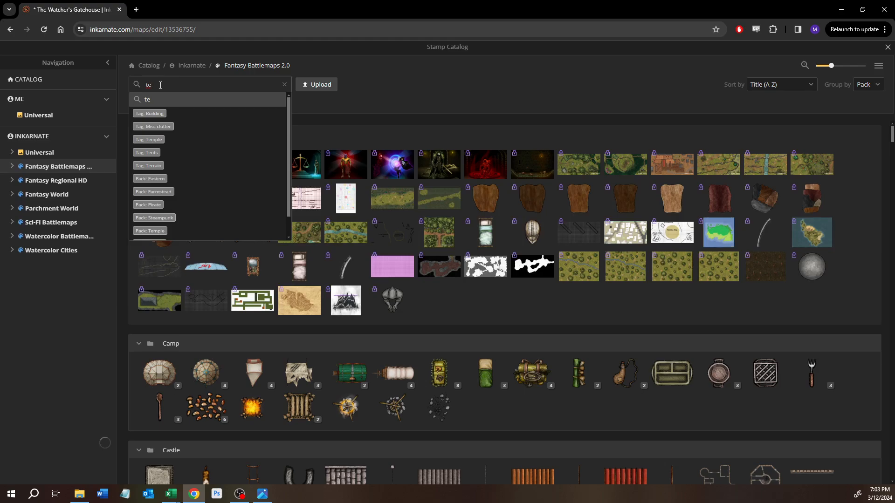
pyautogui.press('BackSpace')
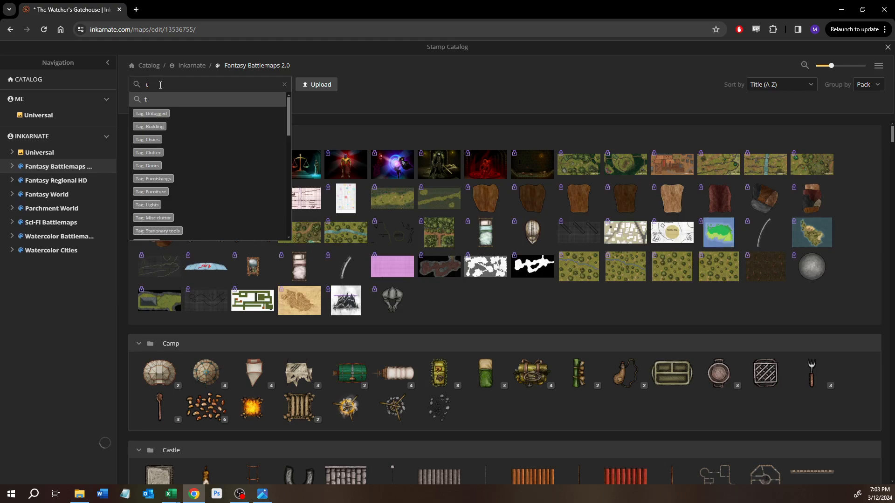
pyautogui.write('re')
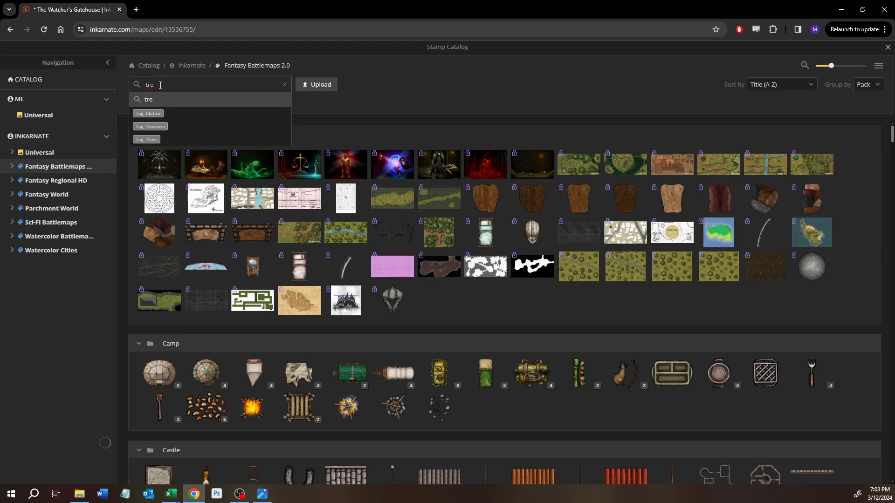
pyautogui.write('e')
pyautogui.press('Return')
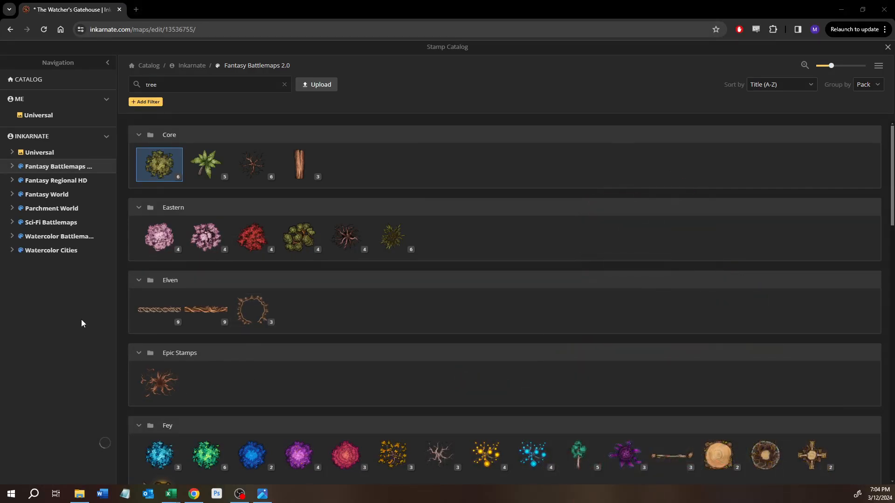
# - Choose the green pine tree stamp from the Forest pack and set its size to 60
pyautogui.click(88, 331)
pyautogui.scroll(-6, 230, 290)
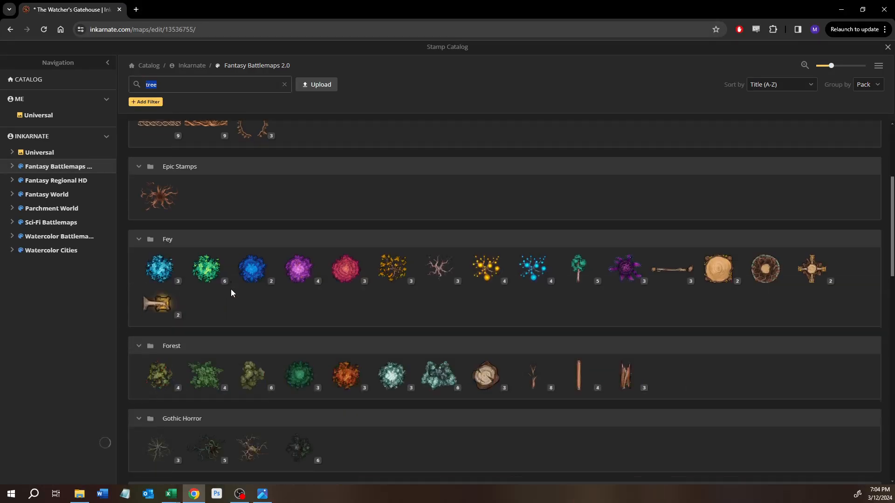
pyautogui.click(299, 281)
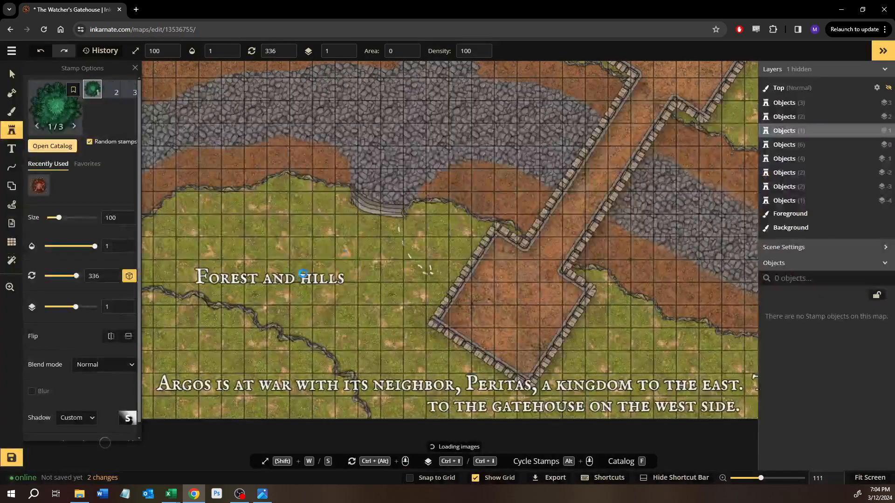
pyautogui.moveTo(479, 189); pyautogui.dragTo(476, 220)
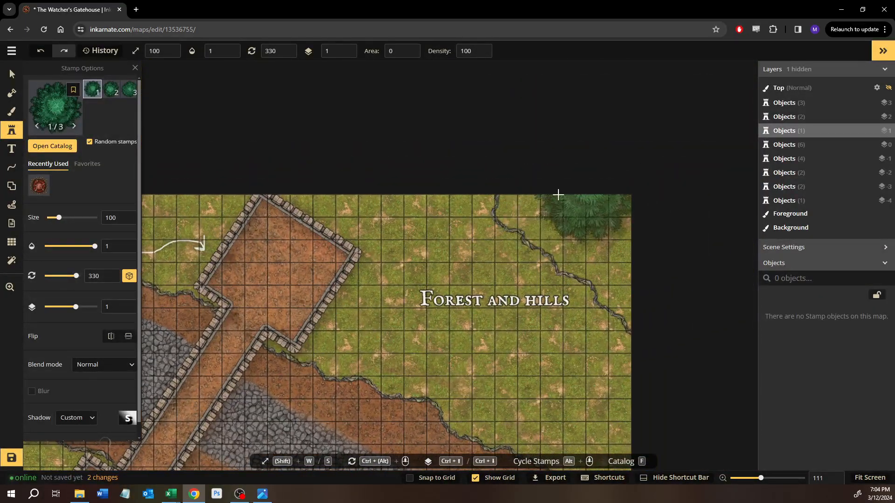
pyautogui.doubleClick(109, 217)
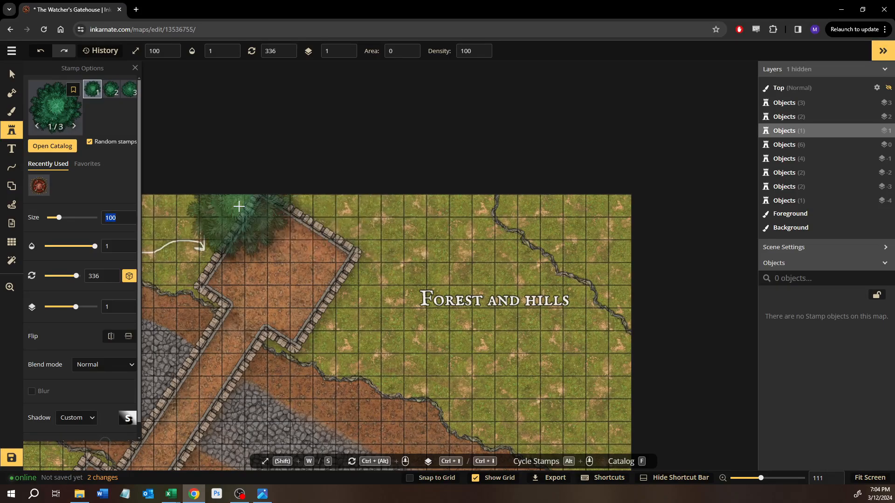
pyautogui.write('50w')
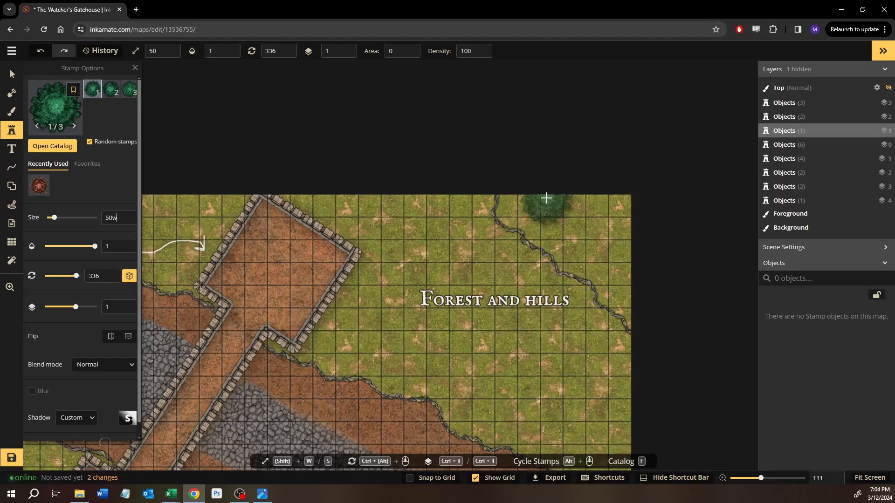
pyautogui.doubleClick(109, 218)
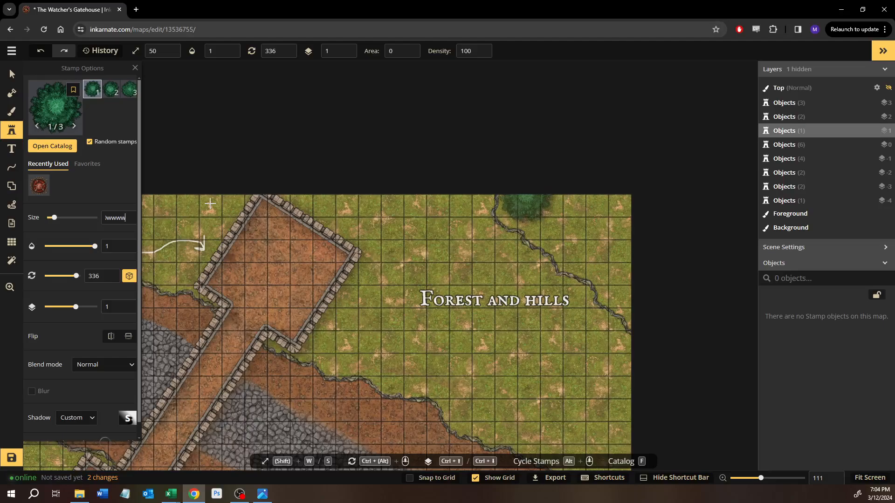
pyautogui.write('60')
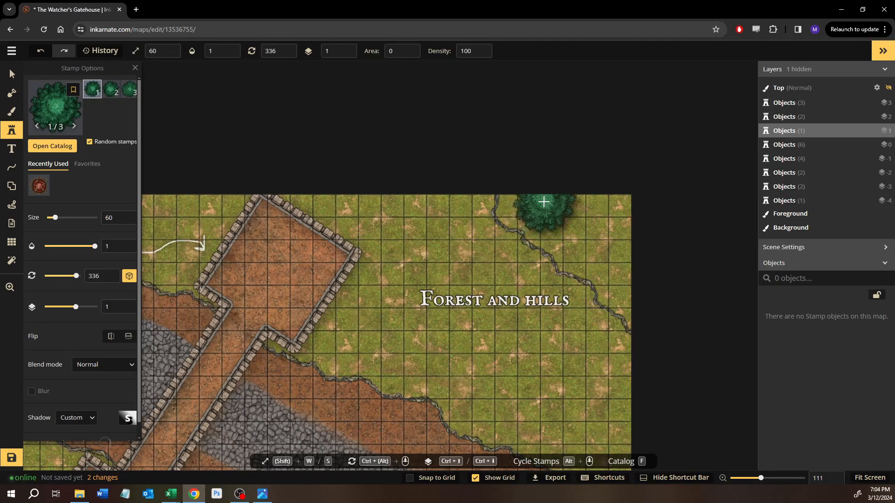
# - Place four pine trees around the northeastern forest: two on the north edge, one on the east edge and one below the label
pyautogui.click(559, 226)
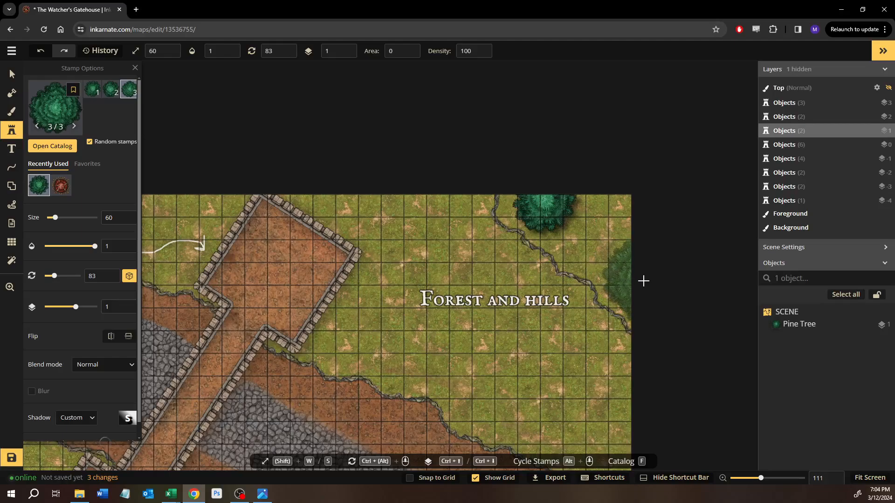
pyautogui.click(440, 243)
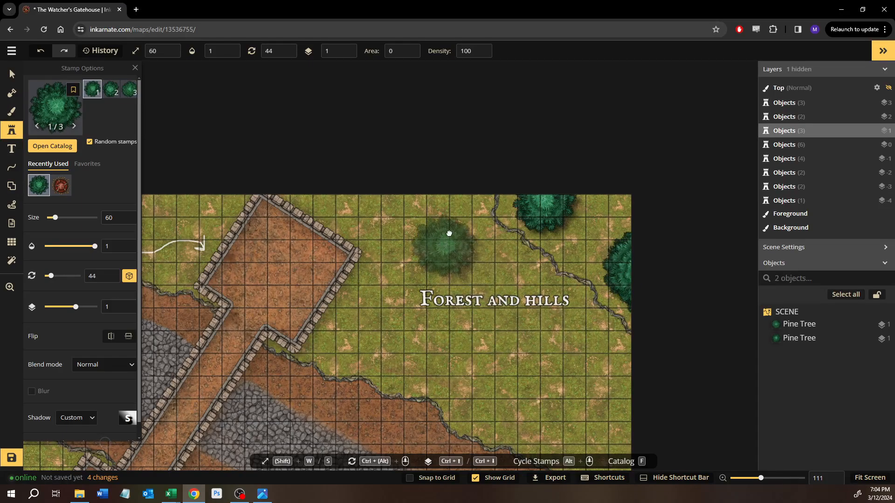
pyautogui.click(433, 176)
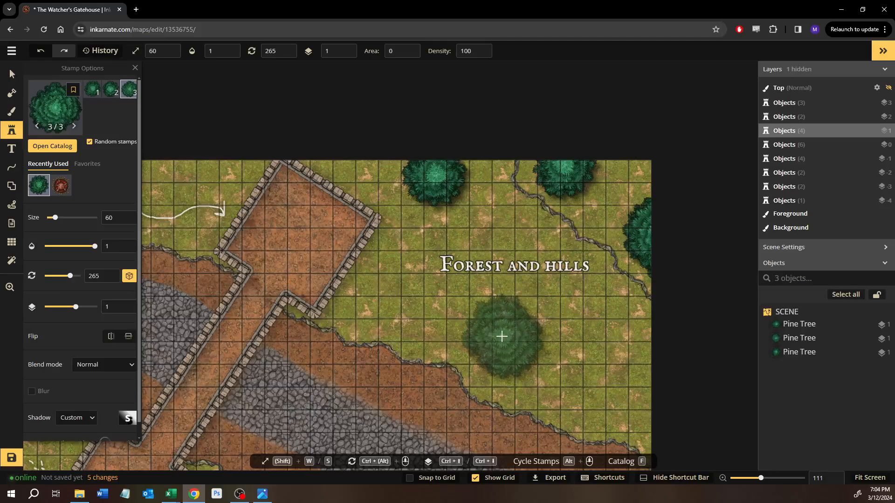
pyautogui.click(501, 355)
# - Place one pine tree on the map's south edge below the road and another on the west edge below the cliff line
pyautogui.moveTo(405, 351); pyautogui.dragTo(589, 182)
pyautogui.moveTo(353, 289); pyautogui.dragTo(545, 199)
pyautogui.moveTo(227, 228); pyautogui.dragTo(208, 227)
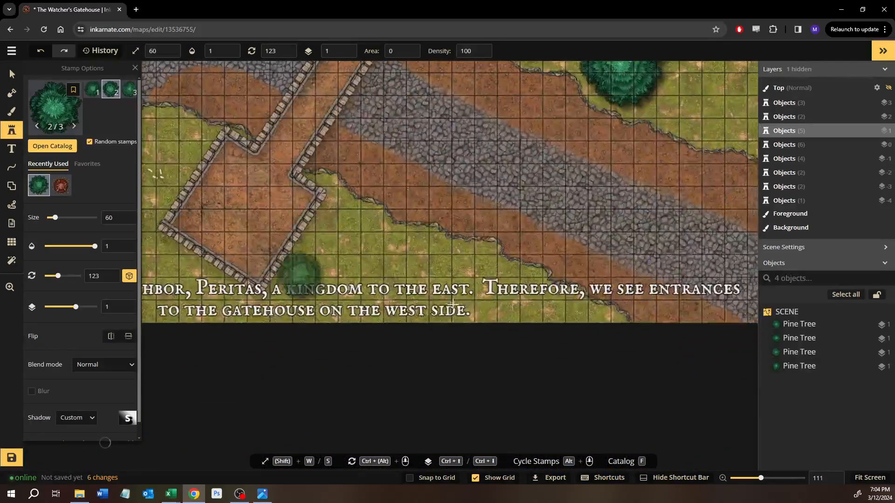
pyautogui.click(498, 319)
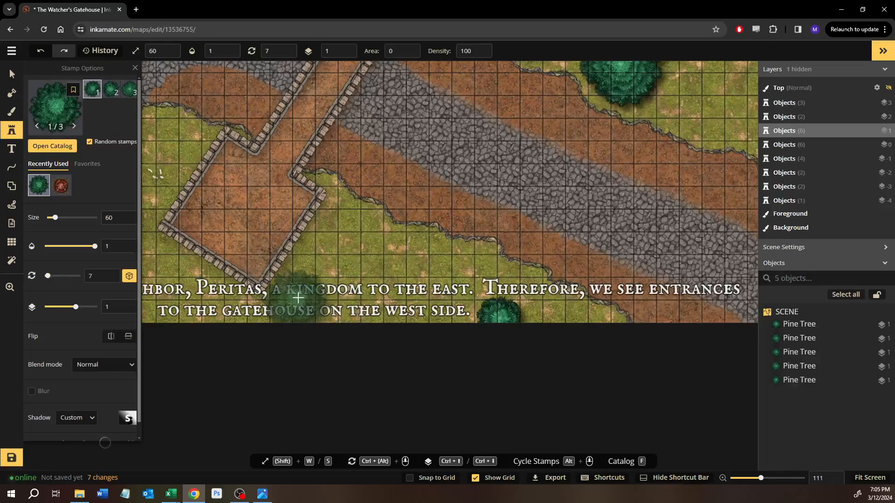
pyautogui.moveTo(298, 297); pyautogui.dragTo(633, 301)
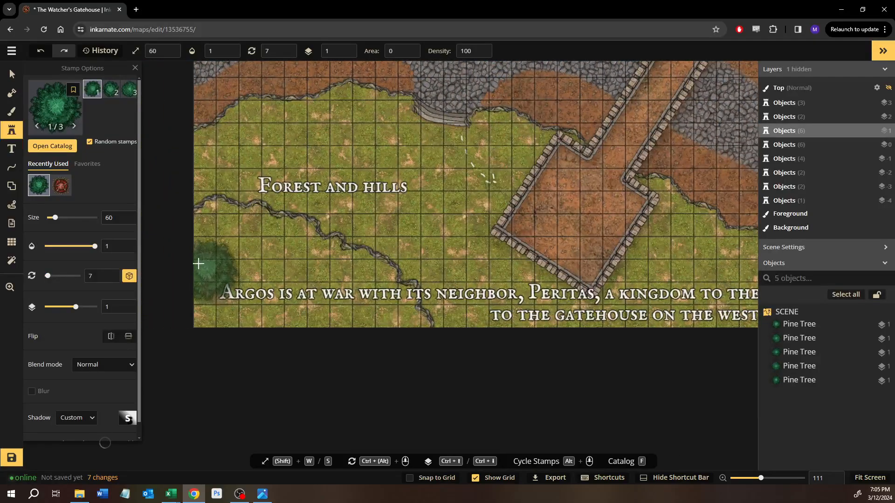
pyautogui.click(209, 262)
# - Switch the stamp to Deciduous Trees from the catalog's Forest pack
pyautogui.moveTo(382, 98); pyautogui.dragTo(227, 371)
pyautogui.moveTo(263, 203); pyautogui.dragTo(153, 163)
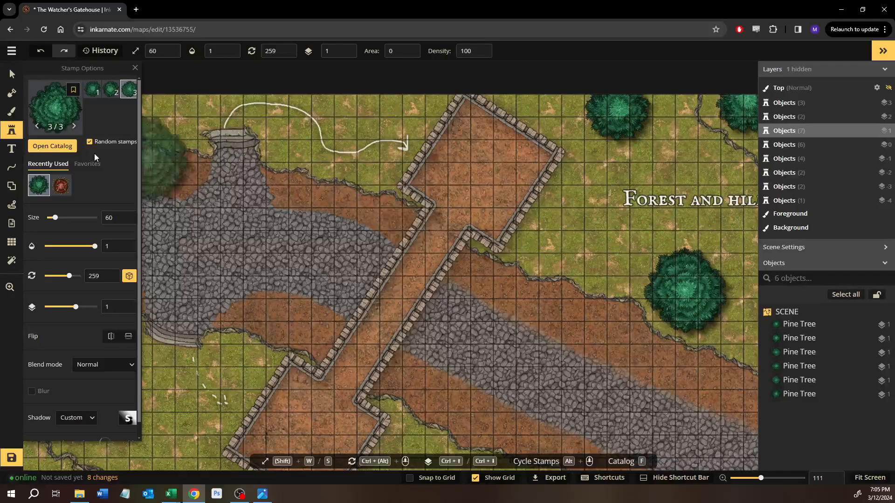
pyautogui.click(62, 146)
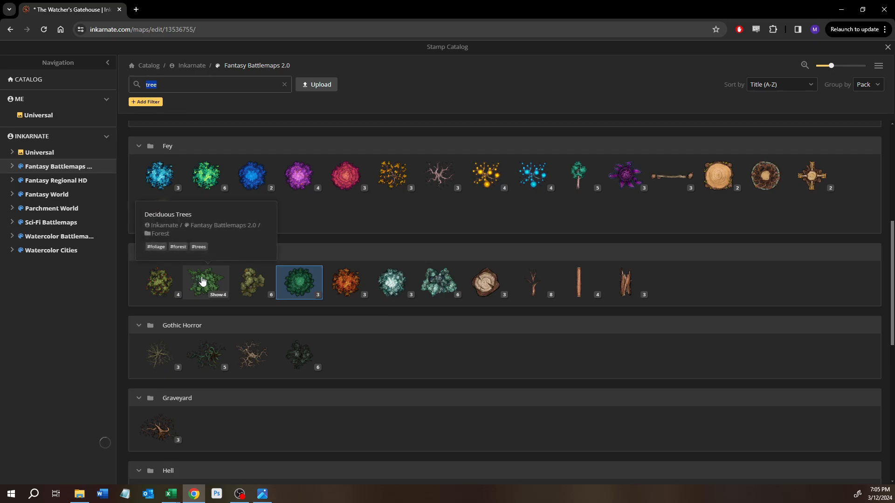
pyautogui.click(197, 280)
# - Place three deciduous trees, including one beside the pine near the eastern cliff and one just east of the northern stairs
pyautogui.moveTo(586, 164); pyautogui.dragTo(250, 284)
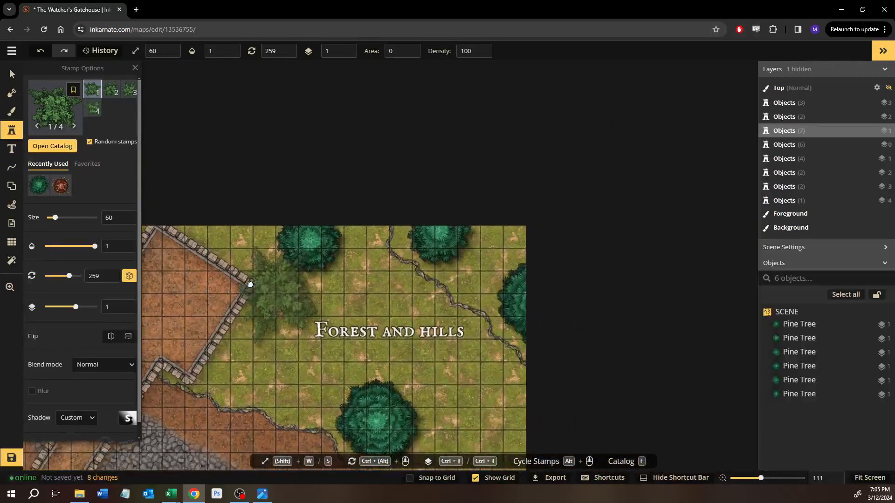
pyautogui.moveTo(398, 351); pyautogui.dragTo(362, 166)
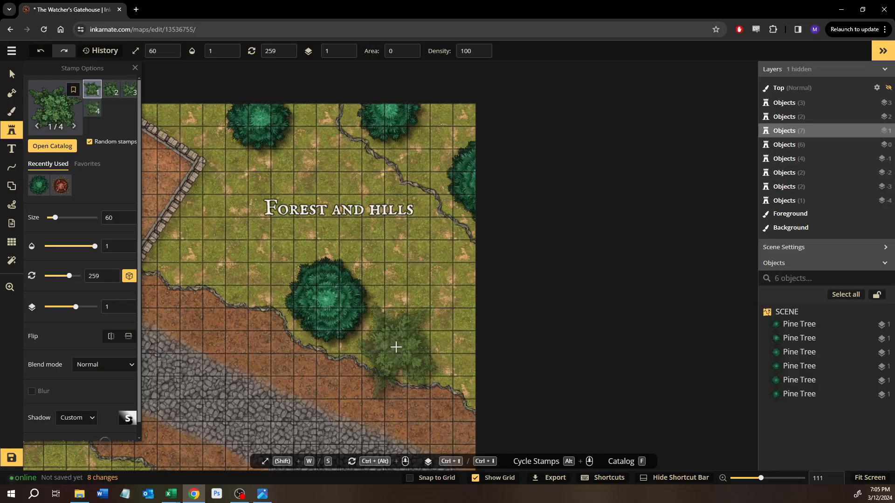
pyautogui.click(396, 349)
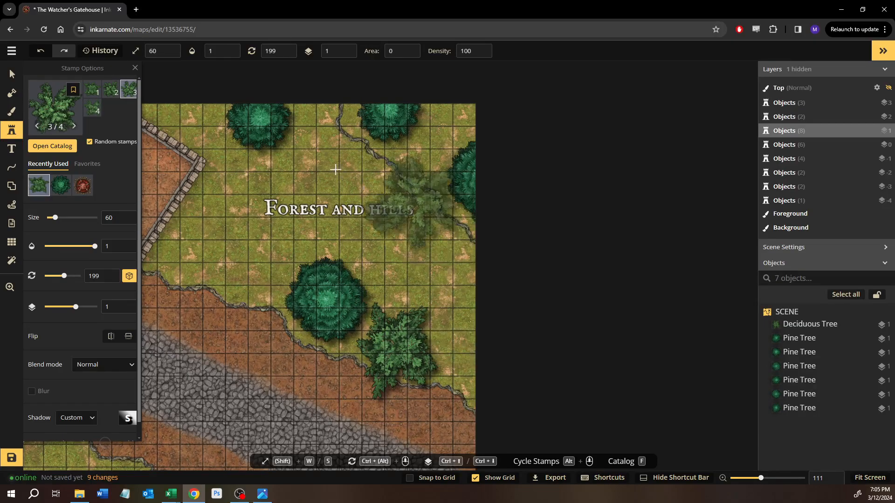
pyautogui.moveTo(340, 172); pyautogui.dragTo(594, 204)
pyautogui.click(405, 222)
pyautogui.moveTo(311, 196); pyautogui.dragTo(471, 223)
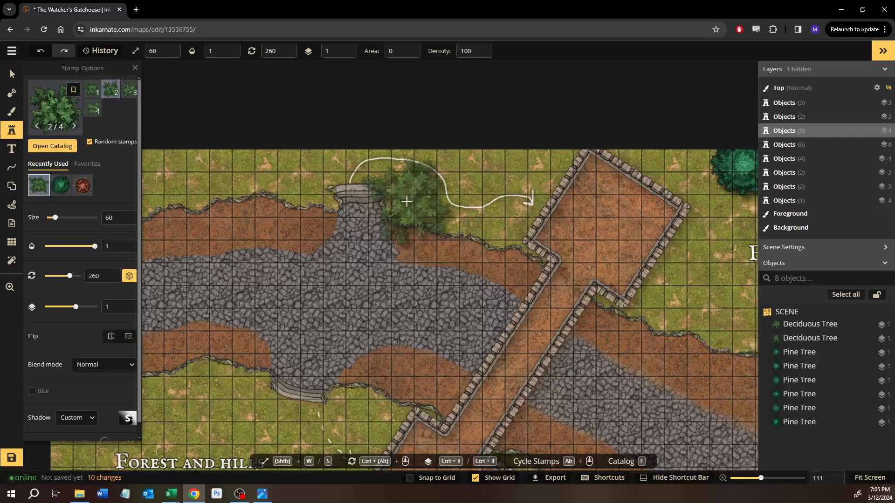
pyautogui.click(407, 201)
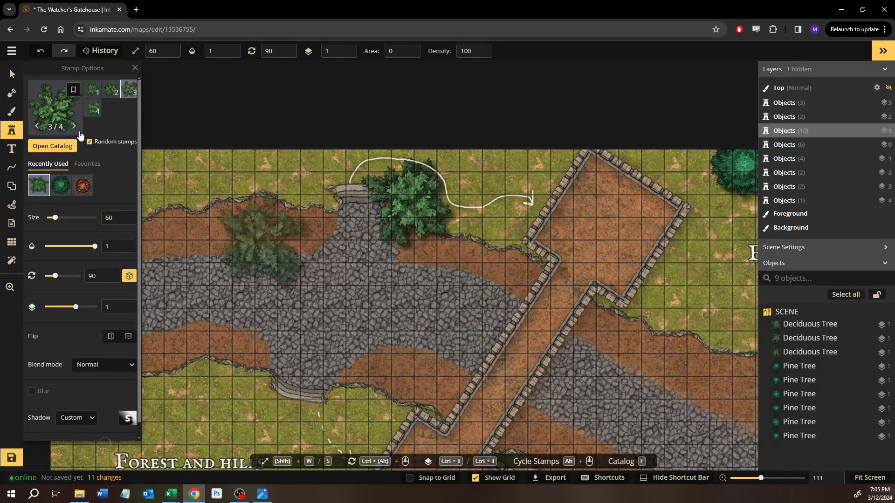
# - Move the deciduous tree beside the northern stairs to the map's northwest corner and return to stamp placement
pyautogui.click(11, 73)
pyautogui.click(393, 199)
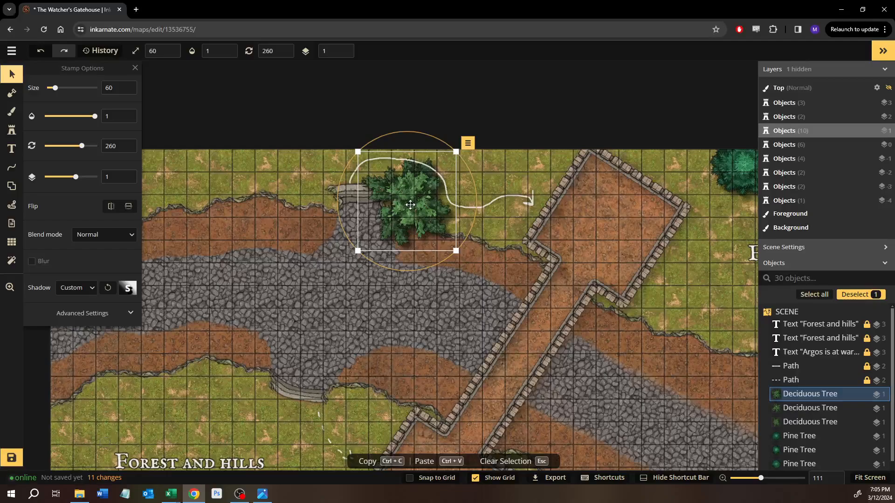
pyautogui.moveTo(410, 204); pyautogui.dragTo(191, 101)
pyautogui.click(11, 130)
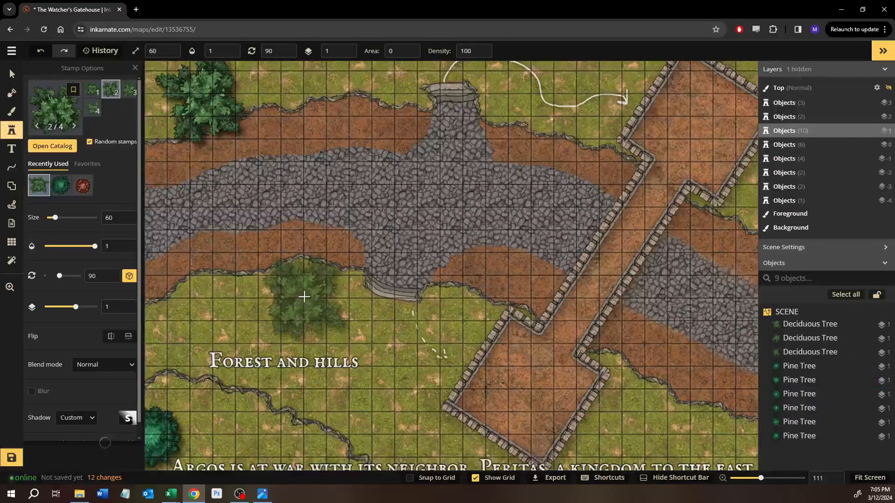
# - Place the fourth deciduous tree variant above the southwestern "Forest and hills" label, just west of the southern stairs
pyautogui.moveTo(304, 296); pyautogui.dragTo(379, 352)
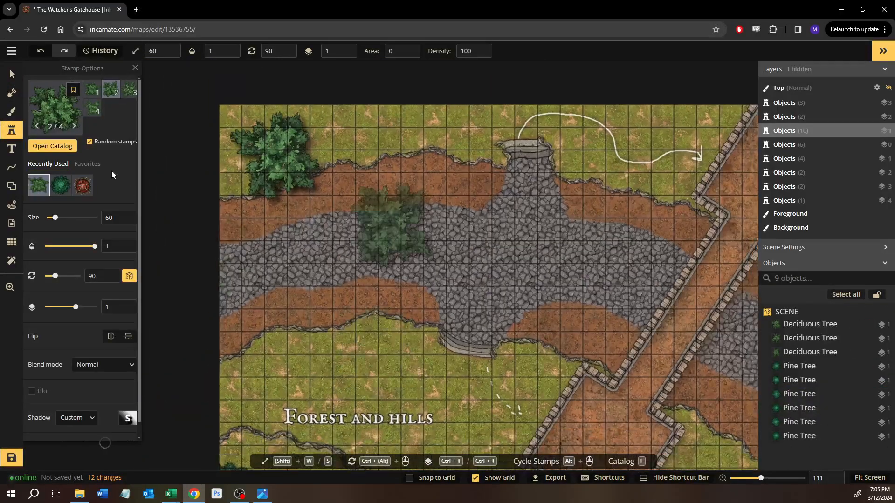
pyautogui.click(92, 107)
pyautogui.moveTo(310, 364); pyautogui.dragTo(338, 283)
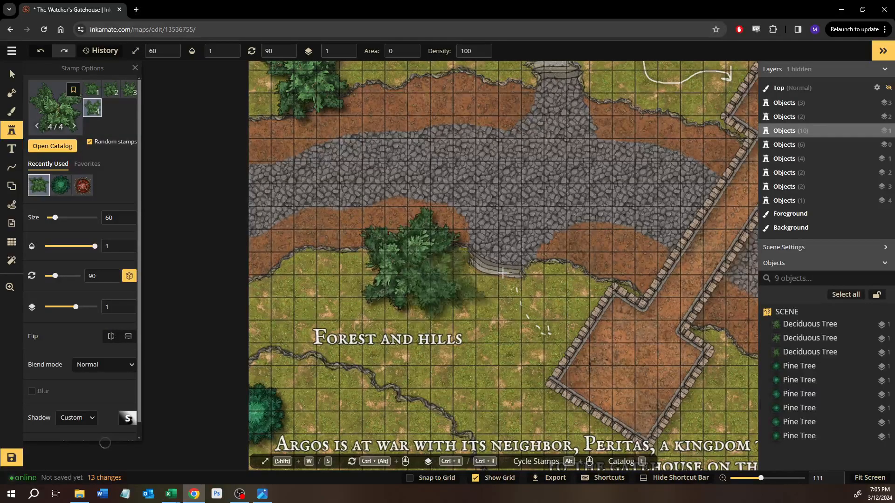
pyautogui.click(501, 298)
# - Switch the stamp to Thick Old Tree from the catalog's Forest pack
pyautogui.moveTo(508, 298); pyautogui.dragTo(387, 157)
pyautogui.moveTo(524, 189); pyautogui.dragTo(283, 287)
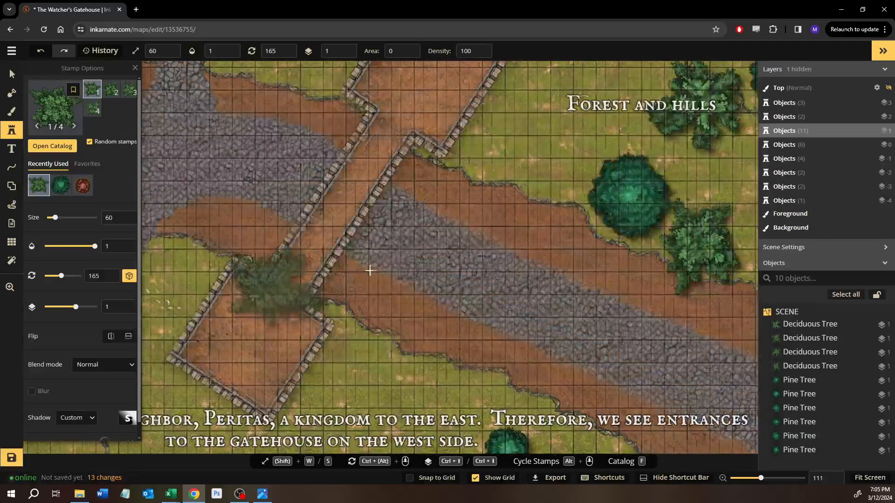
pyautogui.scroll(-3, 374, 267)
pyautogui.moveTo(376, 257); pyautogui.dragTo(495, 293)
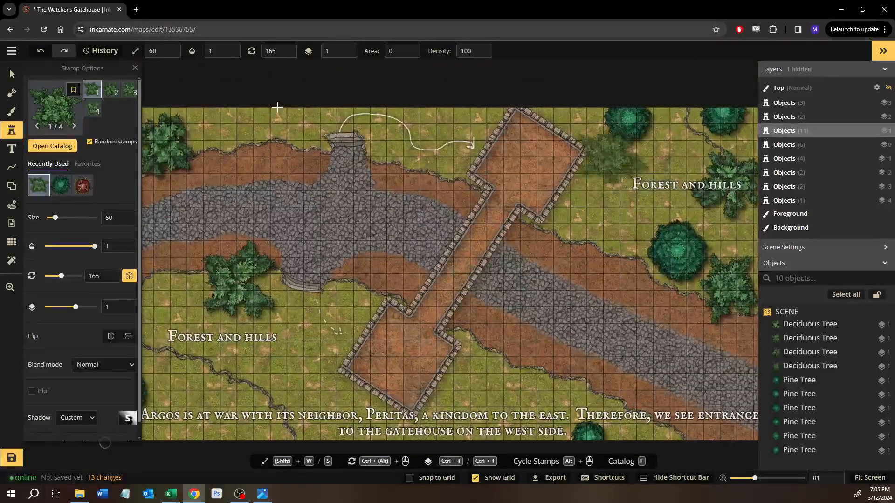
pyautogui.moveTo(291, 220); pyautogui.dragTo(220, 245)
pyautogui.moveTo(319, 166); pyautogui.dragTo(553, 145)
pyautogui.moveTo(515, 265); pyautogui.dragTo(244, 206)
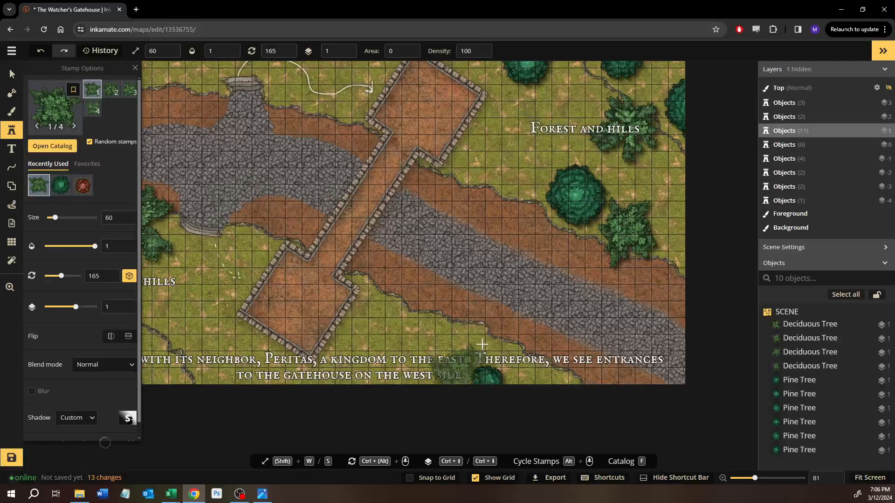
pyautogui.click(55, 151)
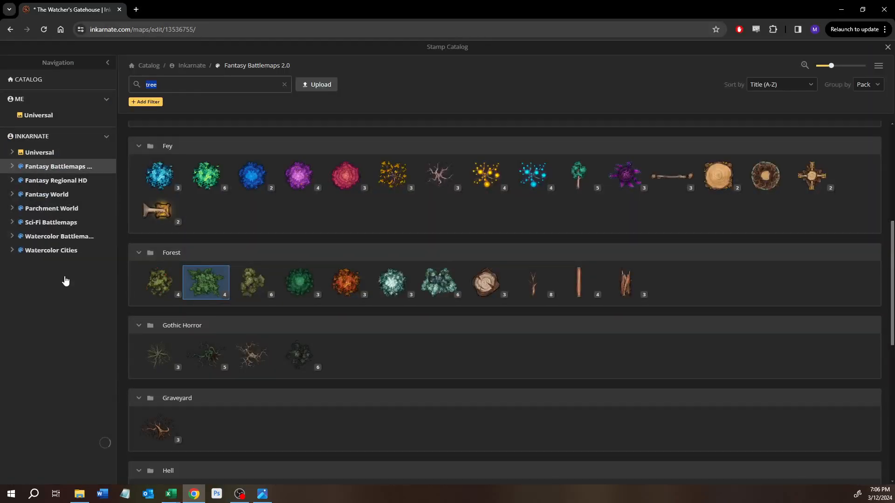
pyautogui.click(254, 278)
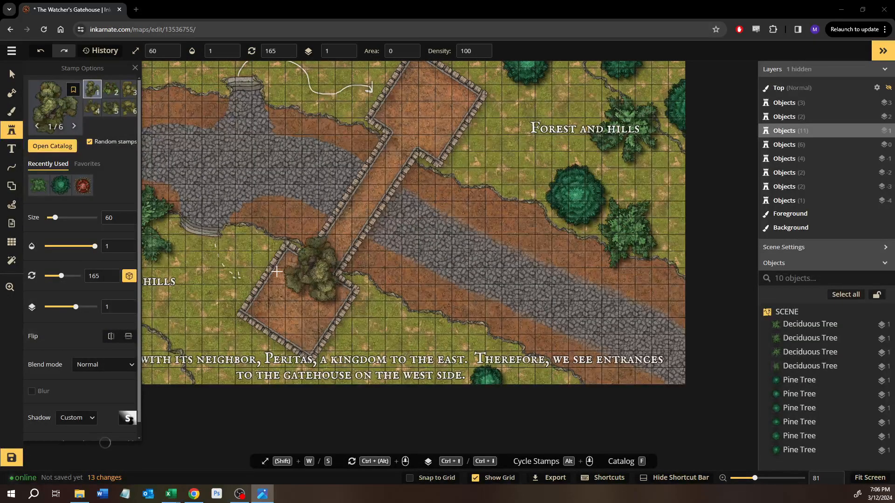
# - Set the stamp size to 80 and place a thick old tree near the west edge, beside the deciduous tree above the label
pyautogui.moveTo(277, 287); pyautogui.dragTo(436, 324)
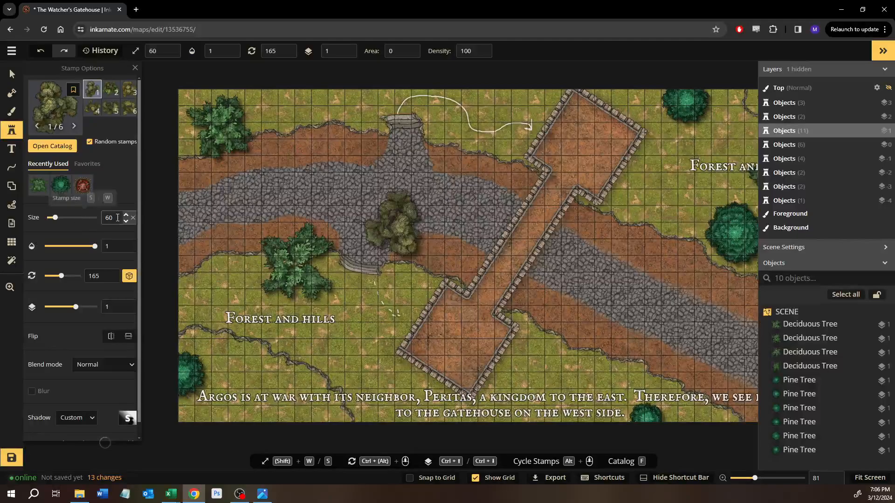
pyautogui.write('80')
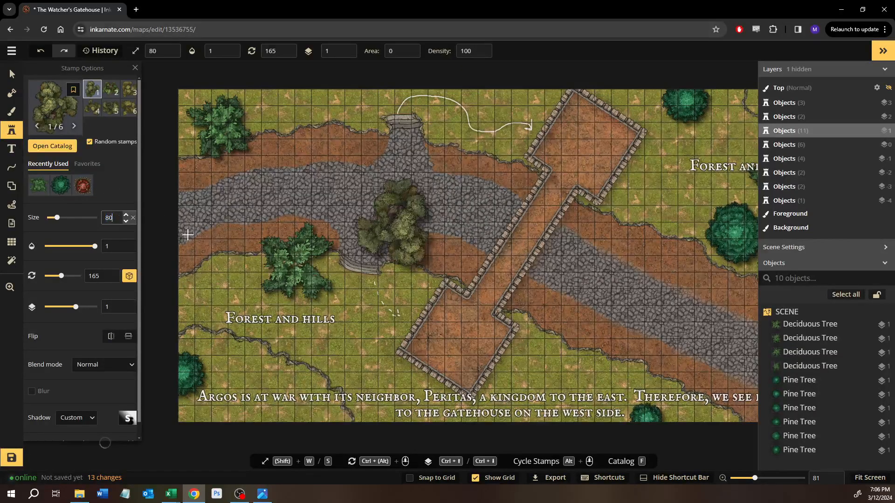
pyautogui.moveTo(202, 272); pyautogui.dragTo(234, 297)
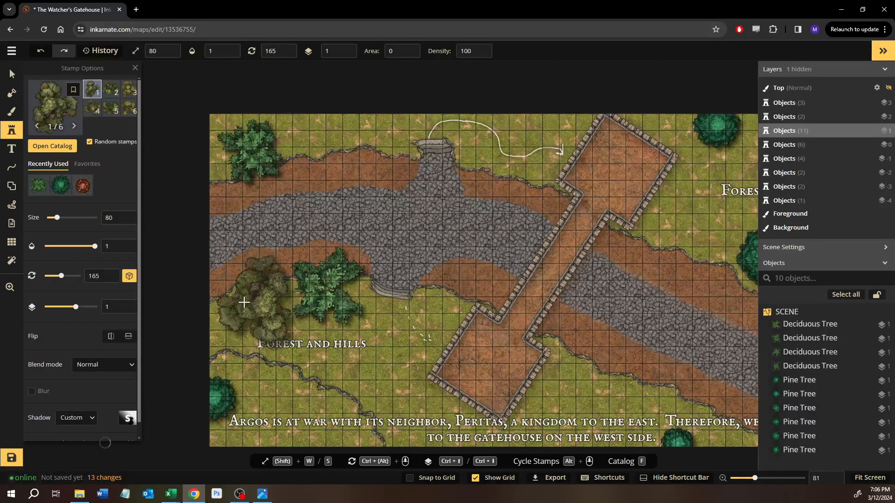
pyautogui.click(243, 301)
# - Place a thick old tree on the north edge between the northern stairs and the gatehouse
pyautogui.moveTo(536, 284); pyautogui.dragTo(494, 313)
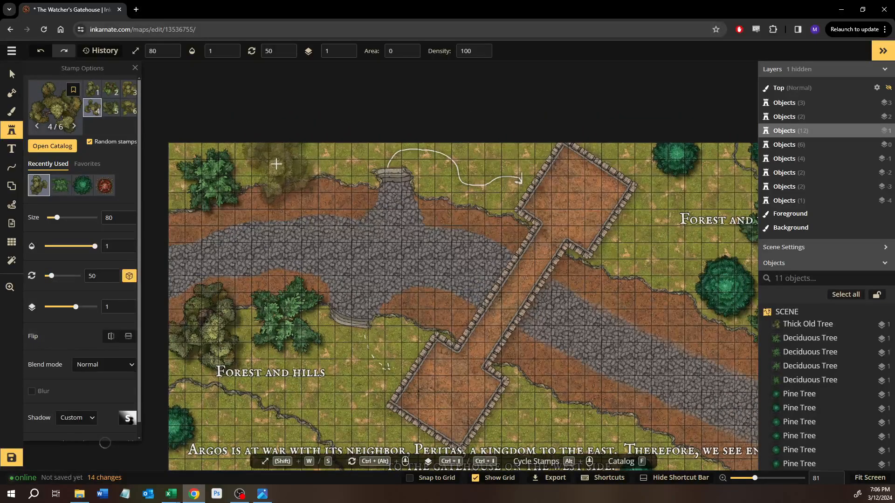
pyautogui.scroll(1, 496, 238)
pyautogui.moveTo(496, 238); pyautogui.dragTo(329, 172)
pyautogui.moveTo(439, 261); pyautogui.dragTo(387, 205)
pyautogui.scroll(-1, 375, 275)
pyautogui.moveTo(306, 225); pyautogui.dragTo(615, 342)
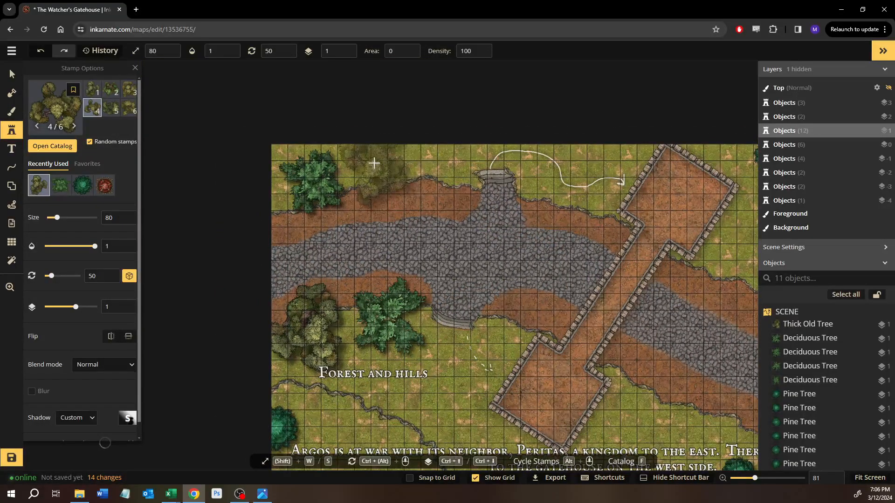
pyautogui.click(591, 141)
# - Place a thick old tree south of the road, just east of the gatehouse's southern tower
pyautogui.moveTo(627, 240); pyautogui.dragTo(406, 219)
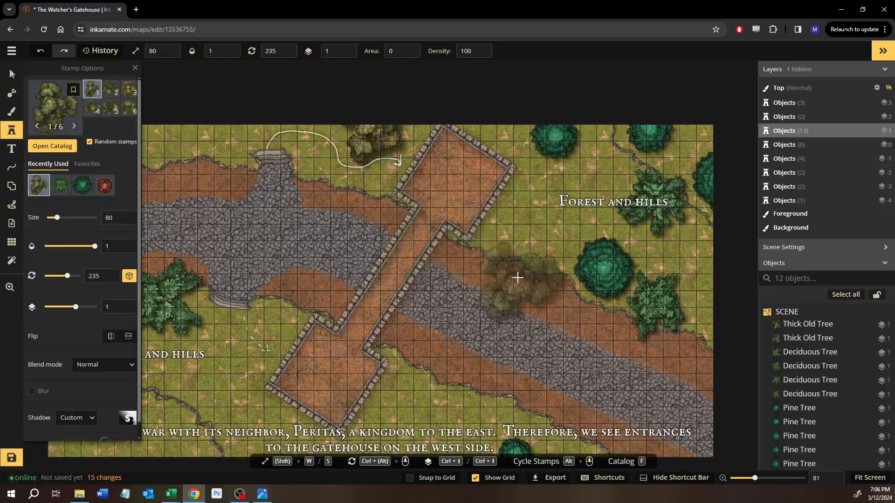
pyautogui.moveTo(516, 276); pyautogui.dragTo(462, 224)
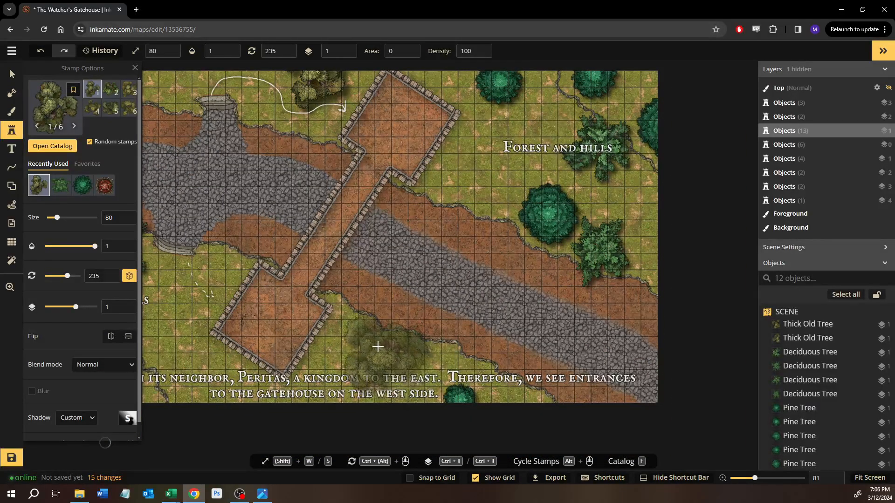
pyautogui.click(386, 343)
# - Switch the stamp to Apple Tree from the catalog's Forest pack
pyautogui.moveTo(334, 262); pyautogui.dragTo(453, 272)
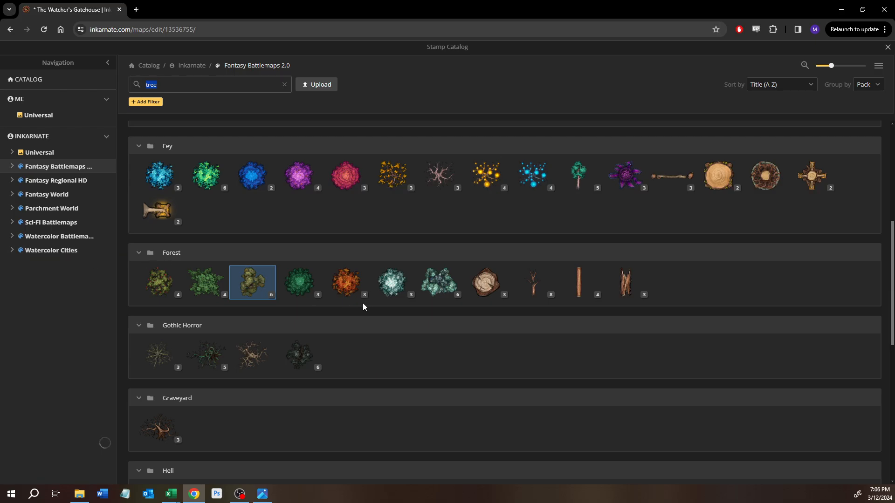
pyautogui.click(153, 288)
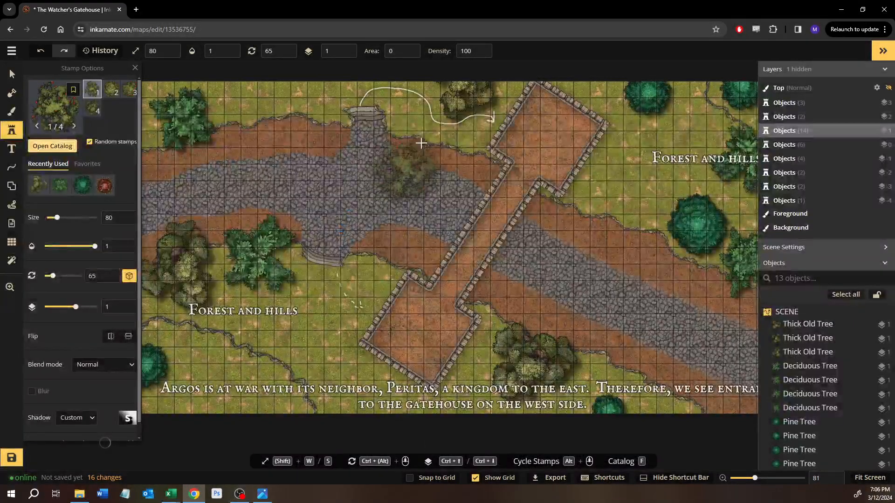
# - Reduce the stamp size to 60 and place an apple tree just east of the northern stairs
pyautogui.scroll(6, 434, 224)
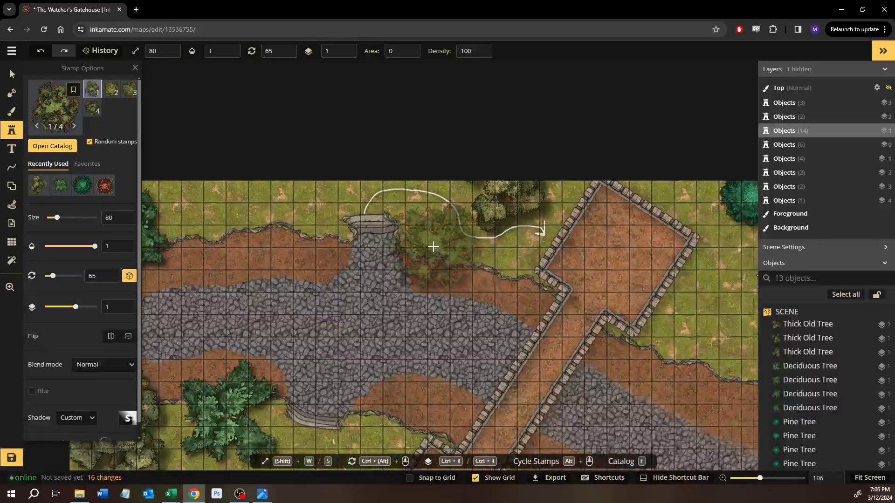
pyautogui.press('s')
pyautogui.press('s')
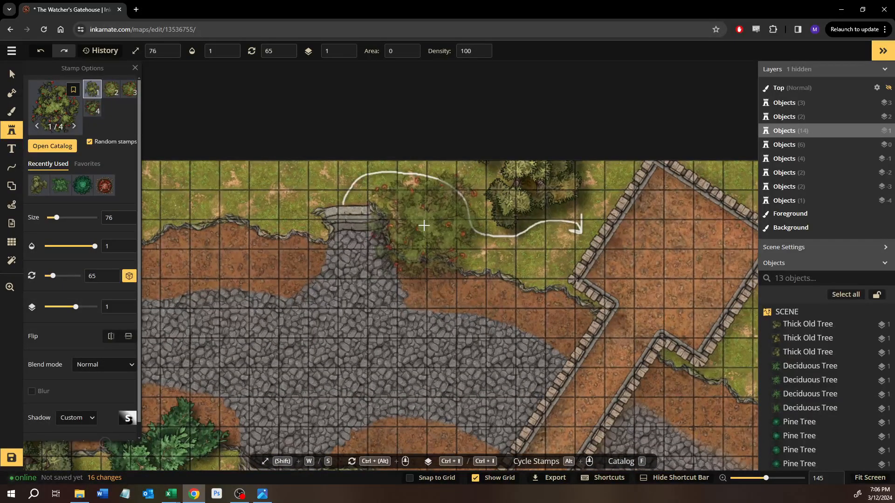
pyautogui.press('s')
pyautogui.press('s')
pyautogui.press('s')
pyautogui.press('s')
pyautogui.press('s')
pyautogui.press('s')
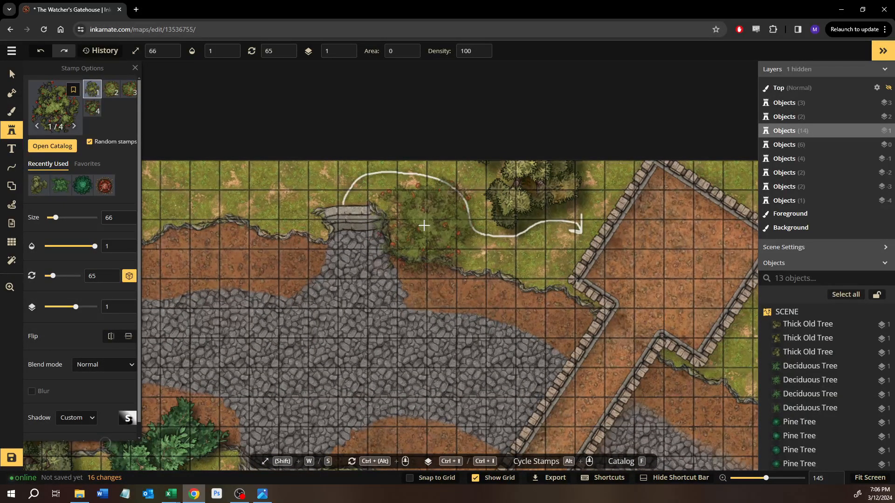
pyautogui.press('s')
pyautogui.press('s')
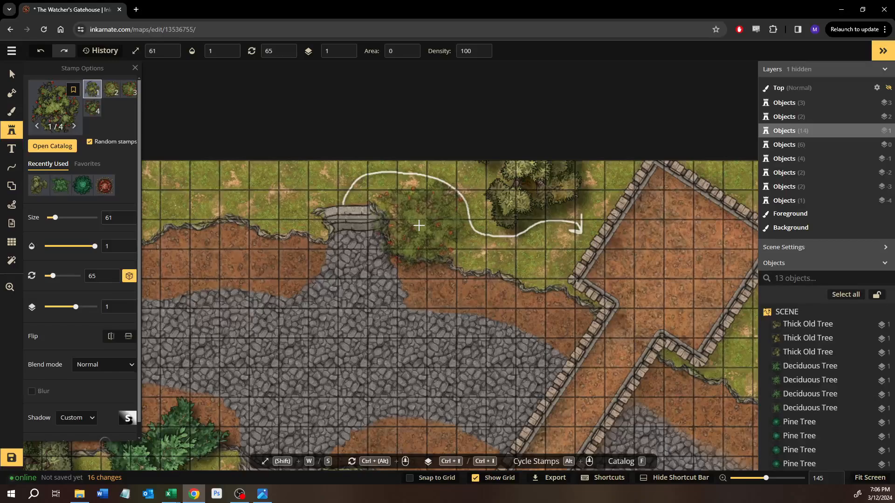
pyautogui.press('s')
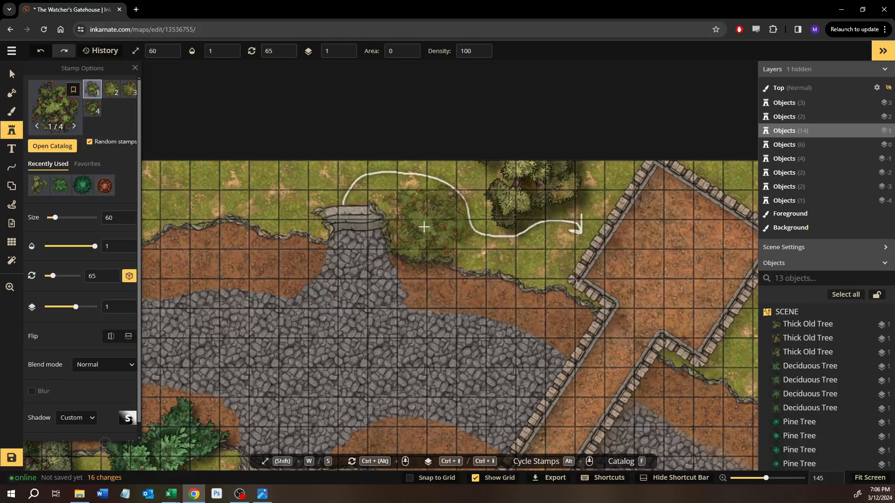
pyautogui.click(408, 227)
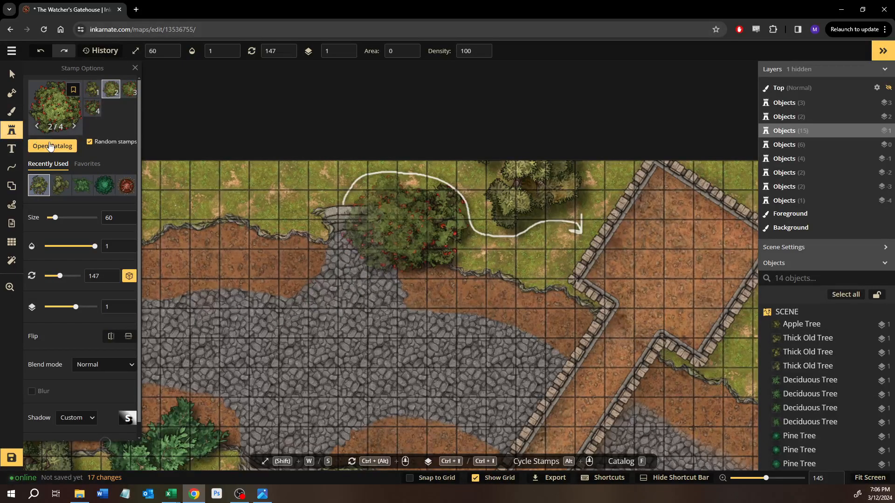
# - Search the stamp catalog for "apple"
pyautogui.write('f')
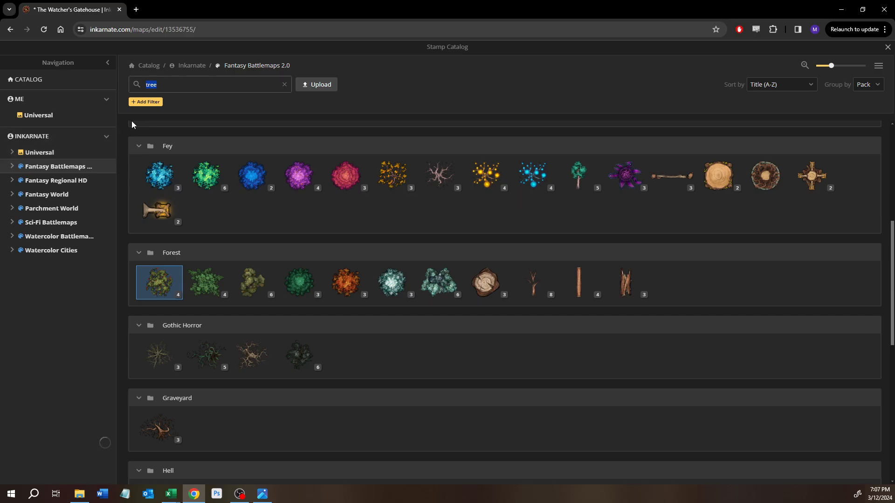
pyautogui.write('aple')
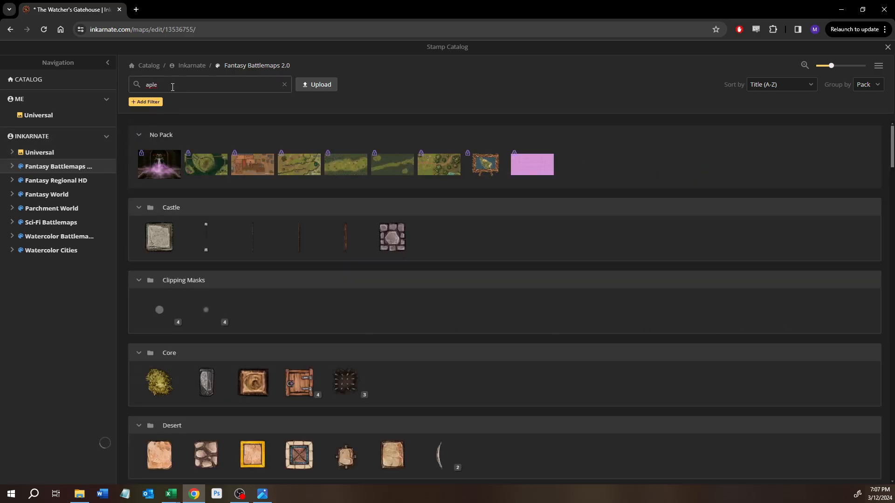
pyautogui.press('Return')
pyautogui.write('a')
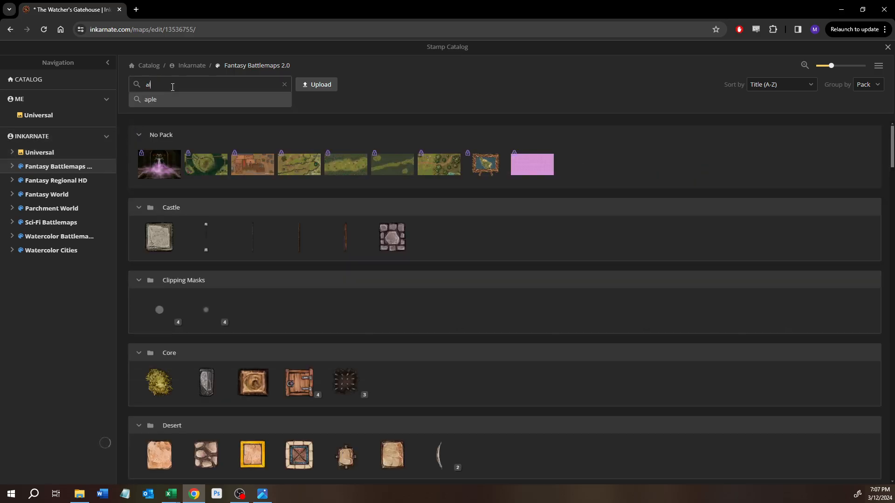
pyautogui.write('l')
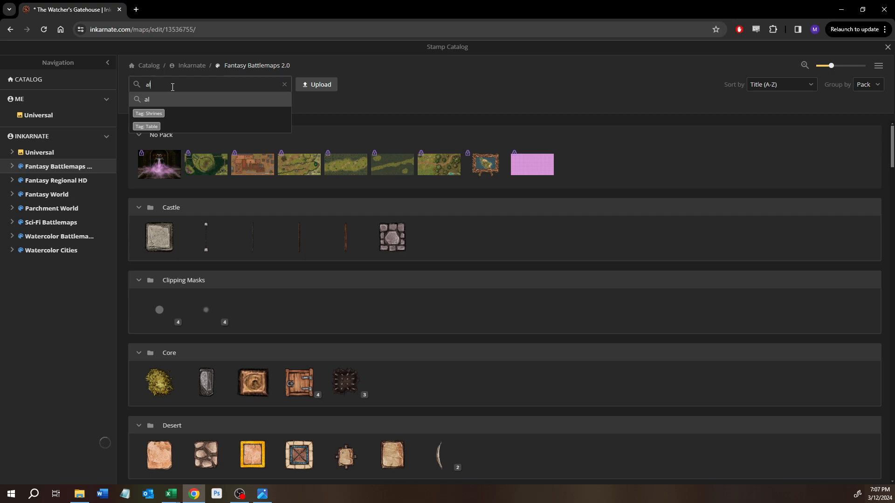
pyautogui.press('BackSpace')
pyautogui.write('pple')
pyautogui.press('Return')
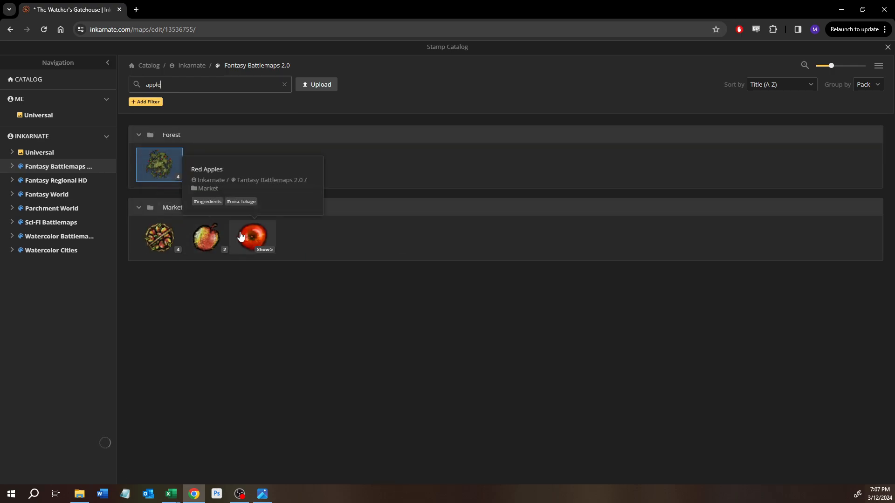
# - Try the two-variant apple stamp from the Market pack over the apple tree
pyautogui.click(208, 235)
pyautogui.scroll(5, 405, 243)
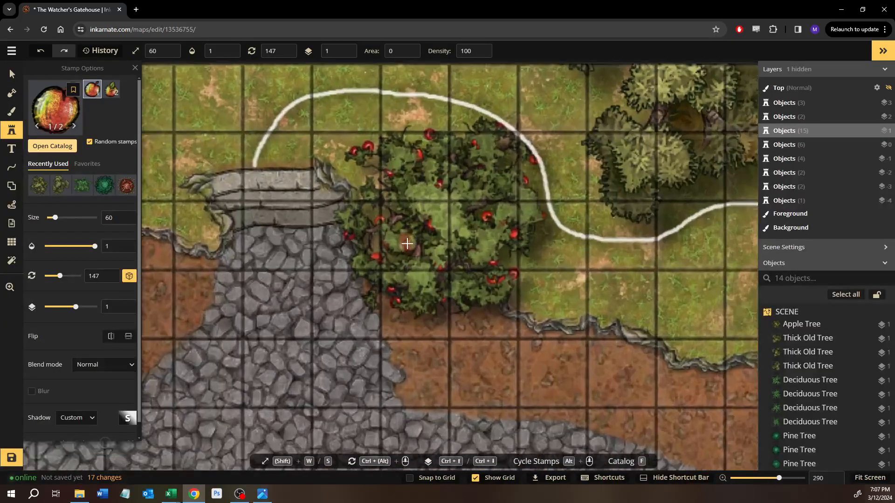
pyautogui.scroll(3, 406, 243)
# - Switch the stamp to the fifth Red Apples variant from the catalog's Market pack
pyautogui.click(56, 149)
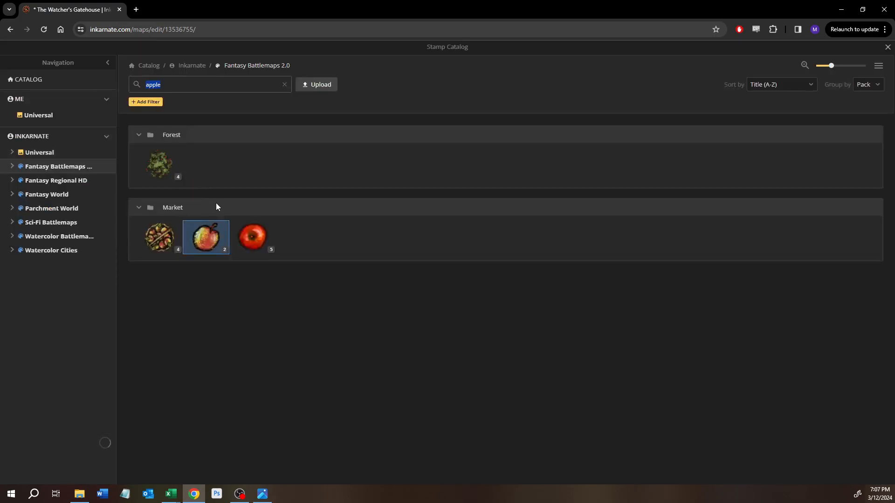
pyautogui.click(264, 250)
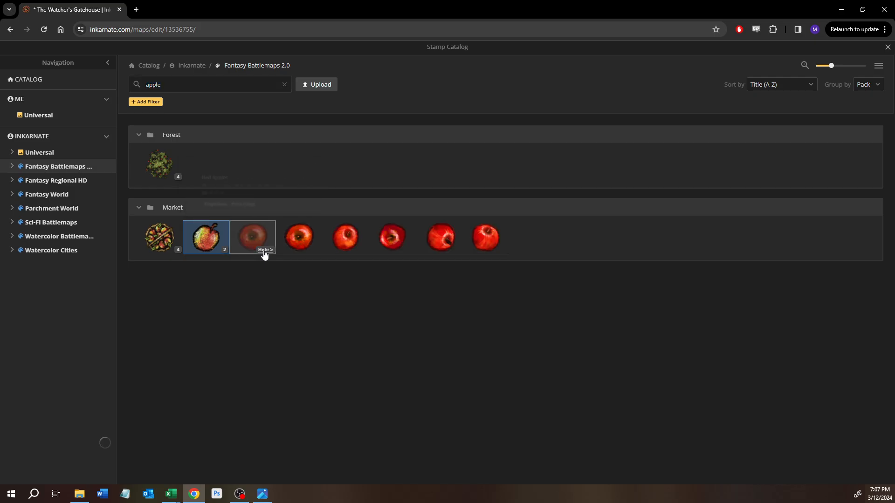
pyautogui.click(485, 236)
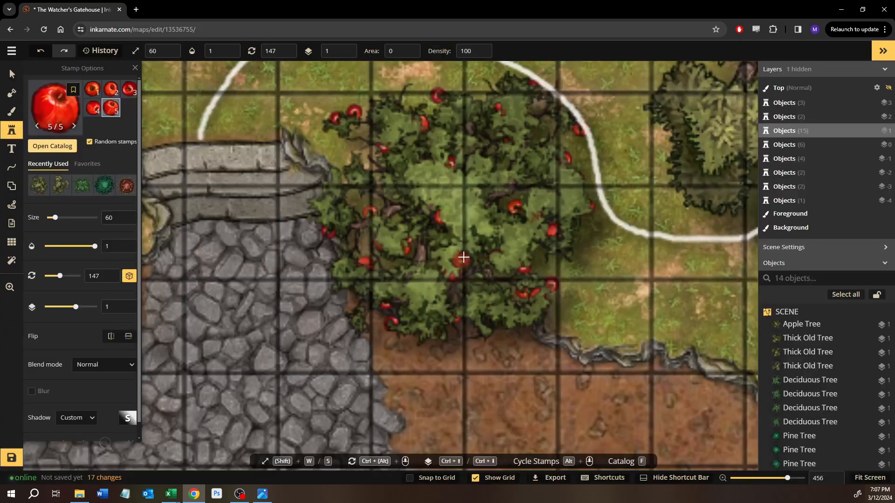
# - Reduce the red apple stamp size to 52, place one at the apple tree's southern edge and lower it to layer 0
pyautogui.scroll(3, 461, 259)
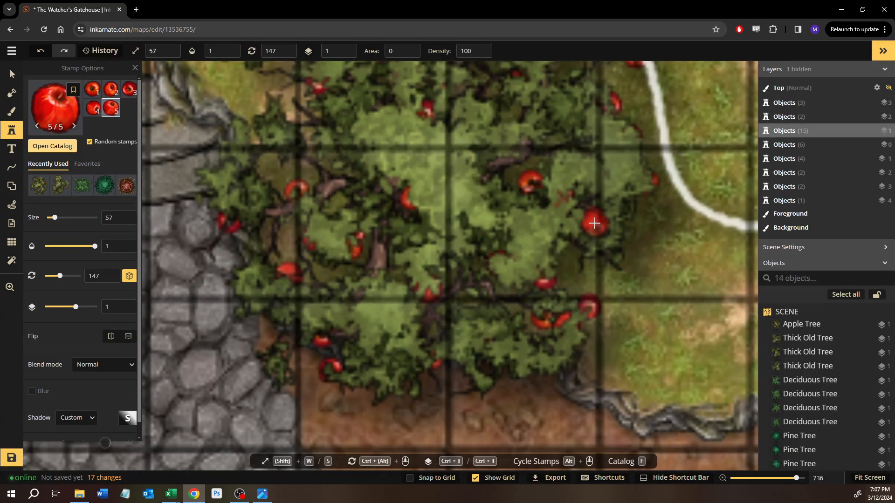
pyautogui.moveTo(536, 291); pyautogui.dragTo(473, 179)
pyautogui.press('s')
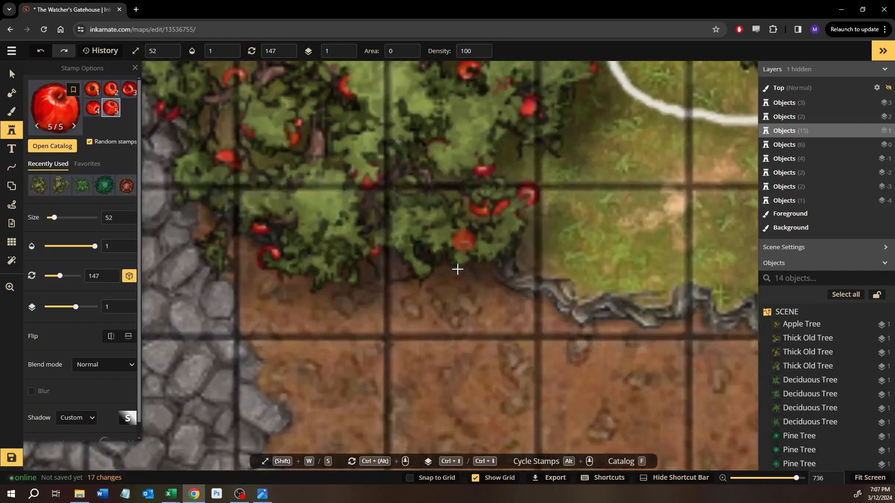
pyautogui.click(453, 281)
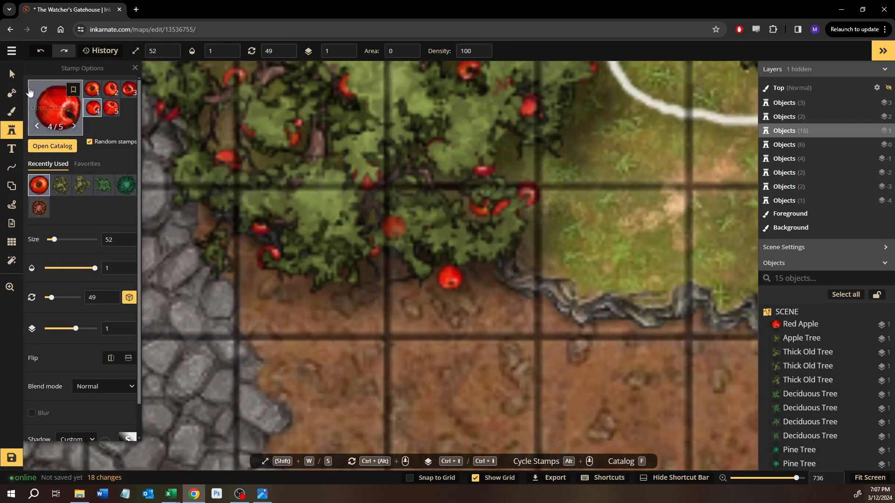
pyautogui.click(17, 82)
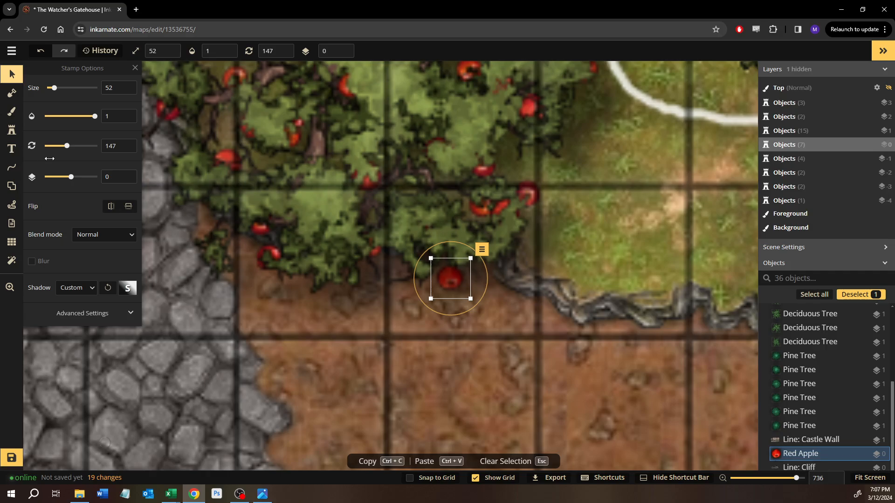
# - Scatter five more red apples of size 52 on layer 0 around the edges of the apple tree
pyautogui.click(13, 133)
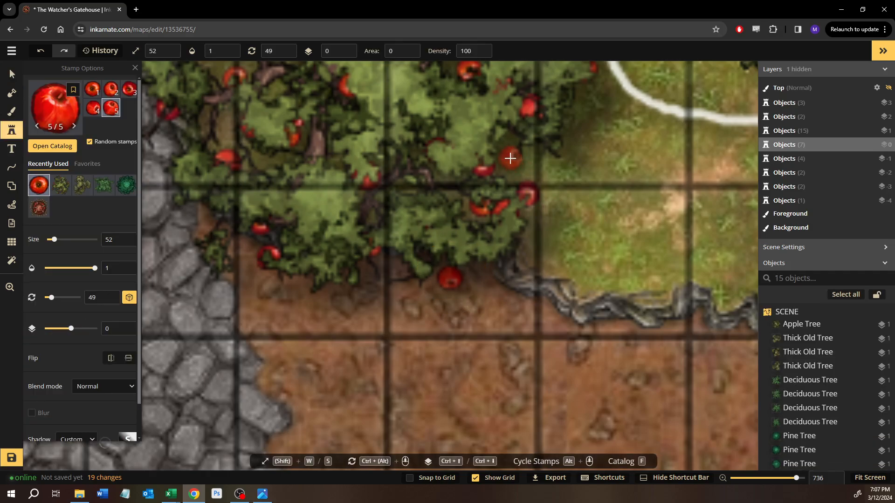
pyautogui.click(510, 158)
pyautogui.moveTo(383, 208); pyautogui.dragTo(447, 255)
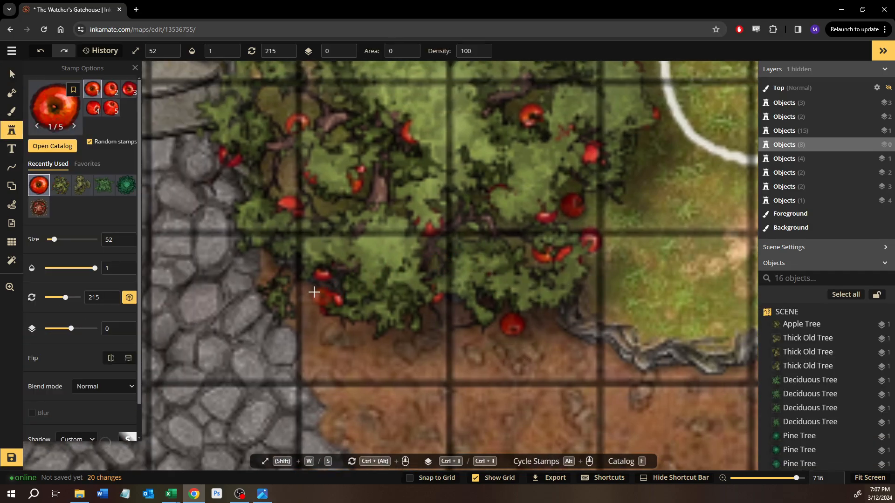
pyautogui.click(357, 358)
pyautogui.click(363, 361)
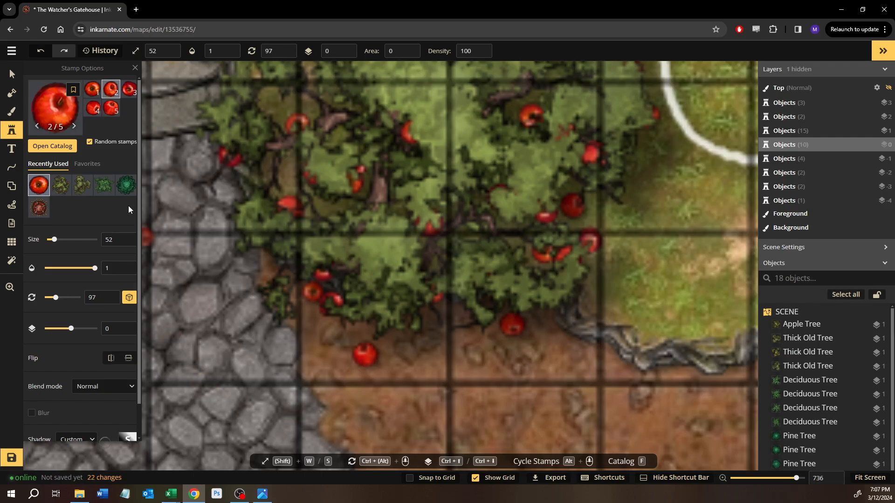
pyautogui.moveTo(393, 143); pyautogui.dragTo(468, 334)
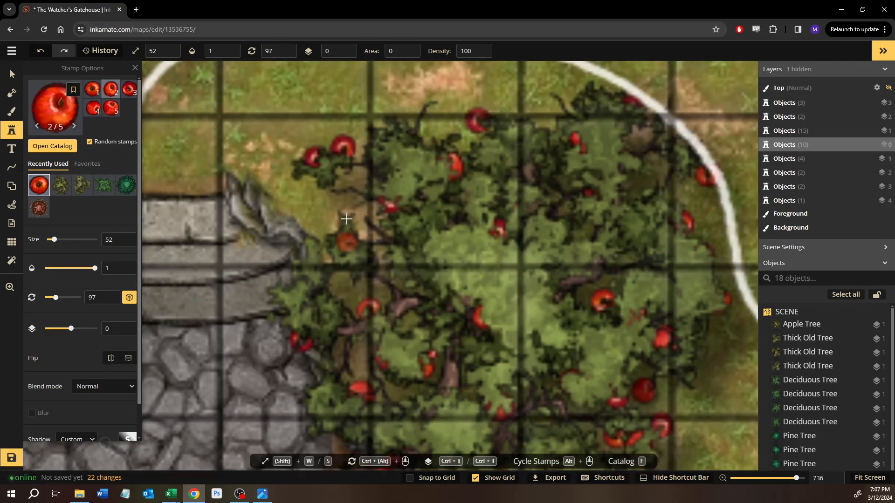
pyautogui.moveTo(401, 218); pyautogui.dragTo(324, 321)
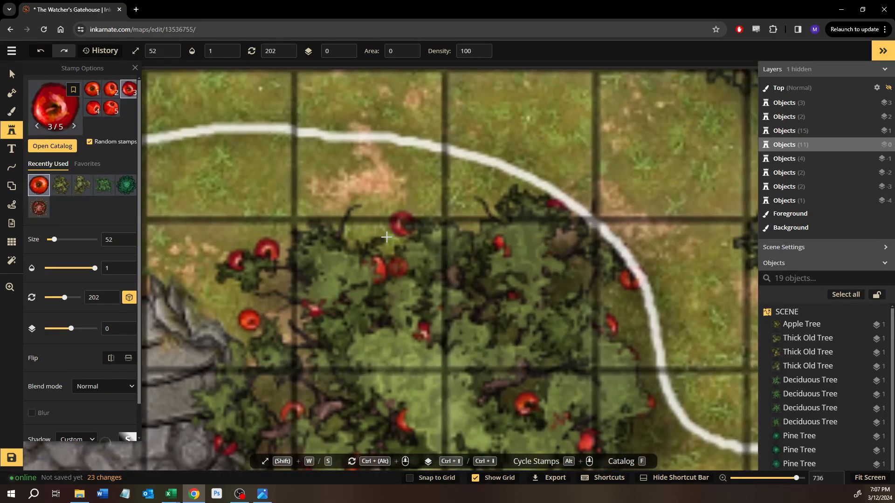
# - Lock the castle wall line and clear the selection
pyautogui.click(10, 71)
pyautogui.click(612, 135)
pyautogui.scroll(-10, 612, 135)
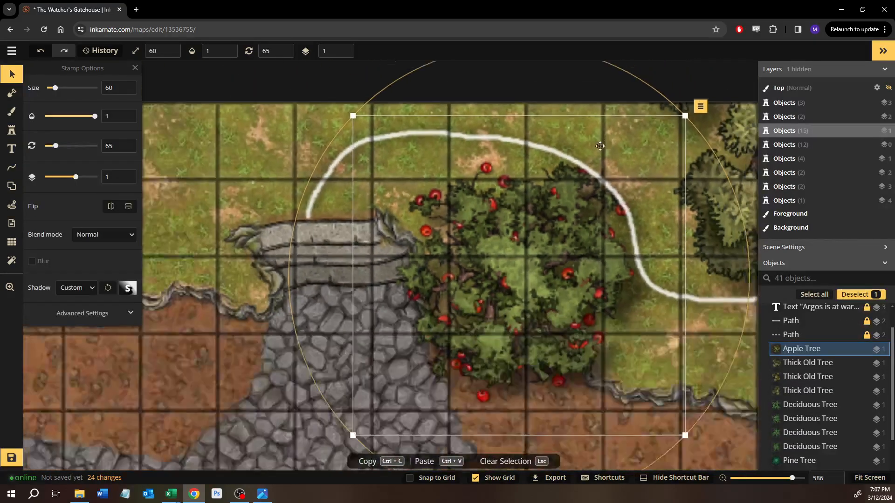
pyautogui.scroll(-5, 540, 328)
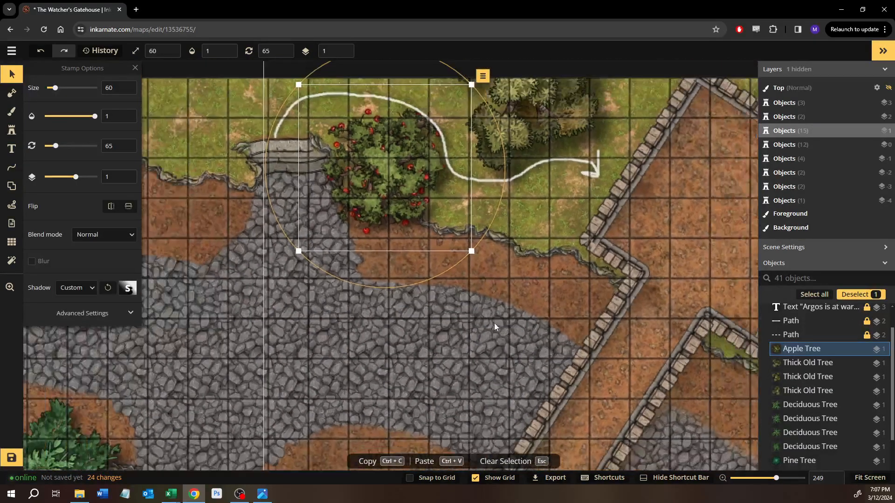
pyautogui.click(320, 365)
pyautogui.scroll(-4, 408, 337)
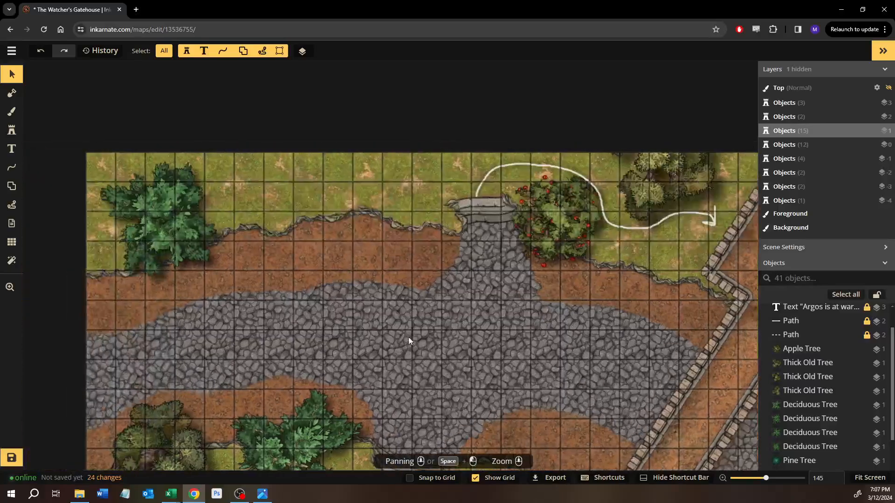
pyautogui.scroll(2, 464, 286)
pyautogui.click(465, 286)
pyautogui.click(642, 75)
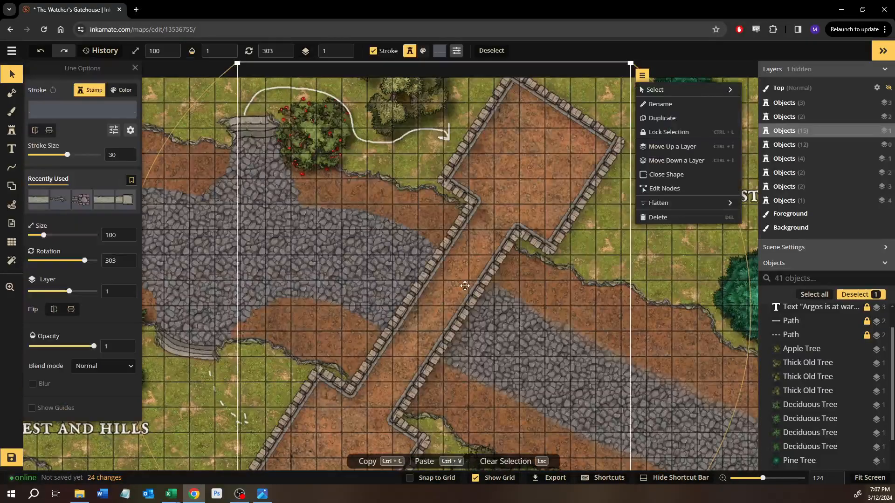
pyautogui.moveTo(714, 95)
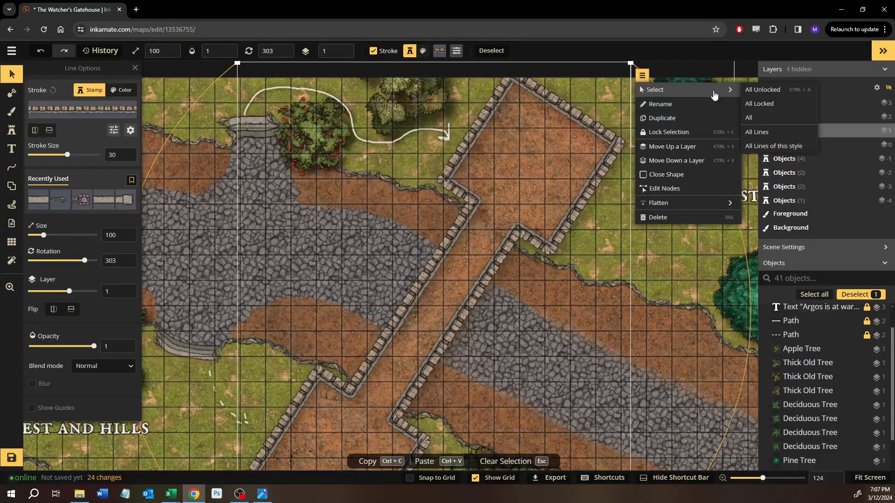
pyautogui.click(675, 132)
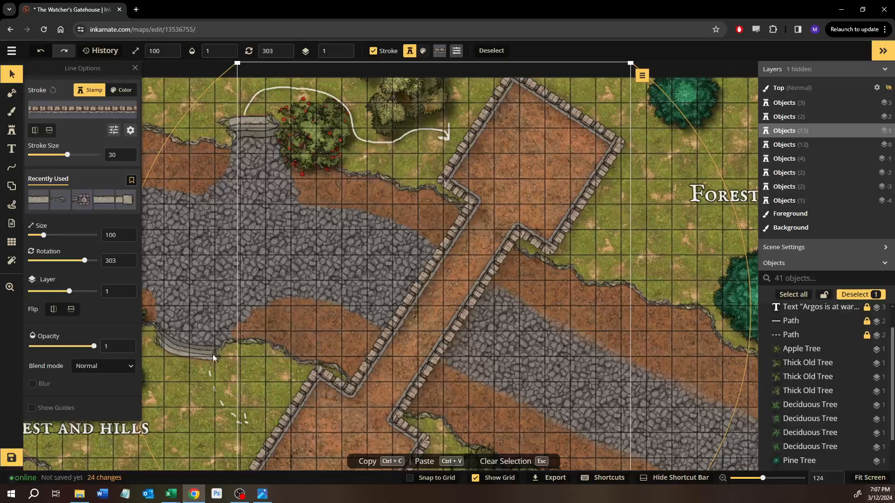
pyautogui.click(187, 413)
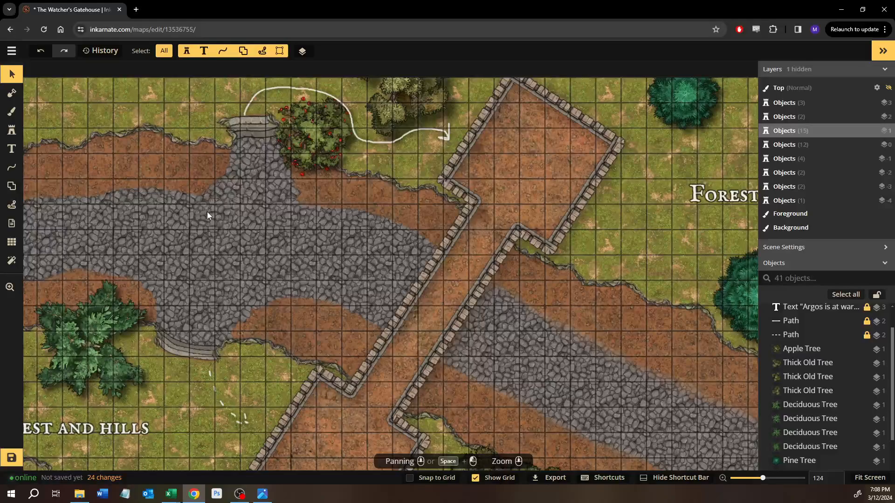
# - Search the stamp catalog for "tre" and choose the sixth, leafy Fallen Tree variant from the Forest pack
pyautogui.moveTo(227, 221); pyautogui.dragTo(268, 241)
pyautogui.moveTo(174, 213); pyautogui.dragTo(259, 271)
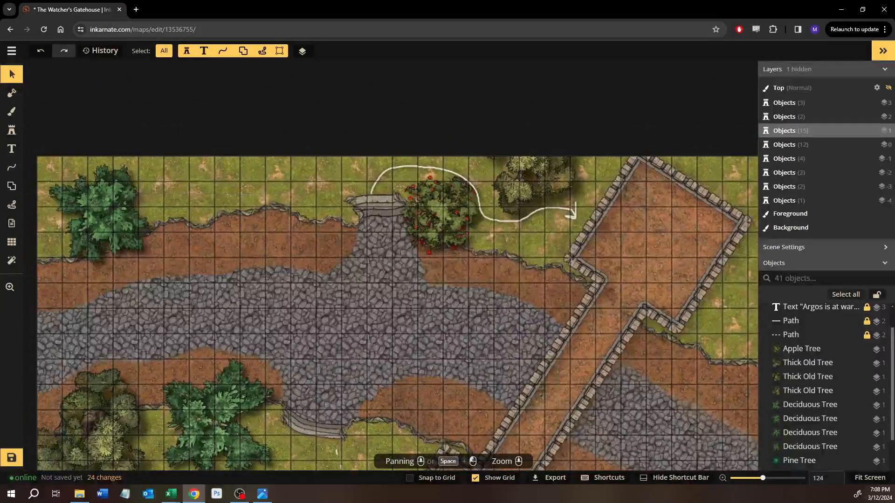
pyautogui.click(11, 130)
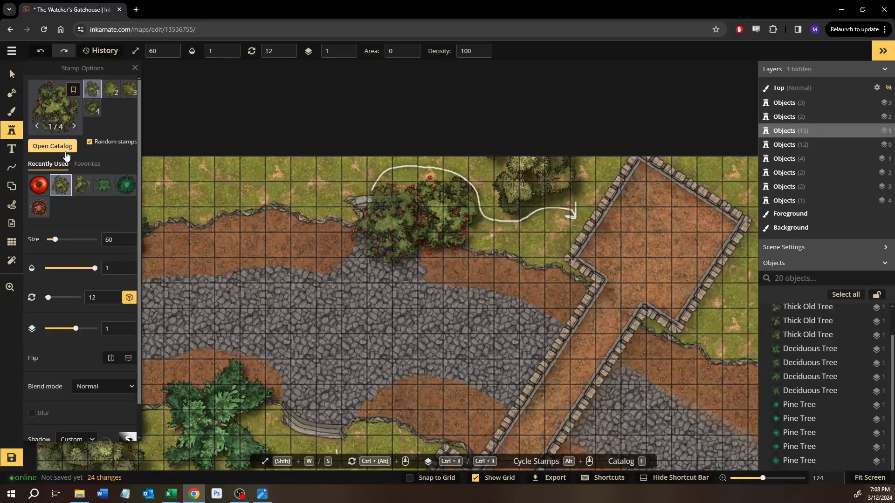
pyautogui.click(66, 148)
pyautogui.write('te')
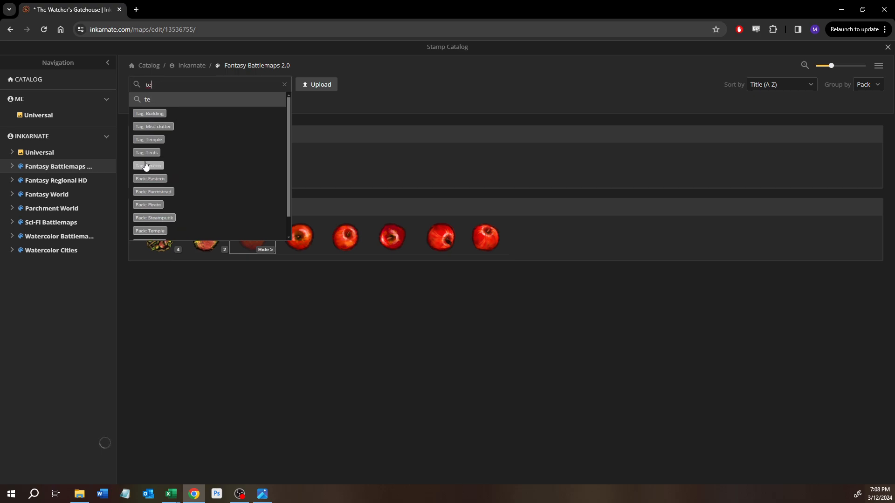
pyautogui.press('BackSpace')
pyautogui.write('re')
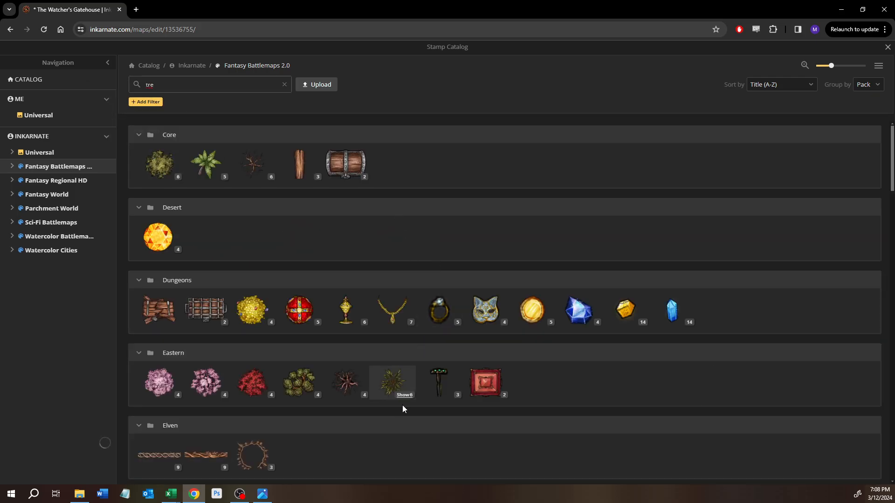
pyautogui.scroll(-9, 385, 291)
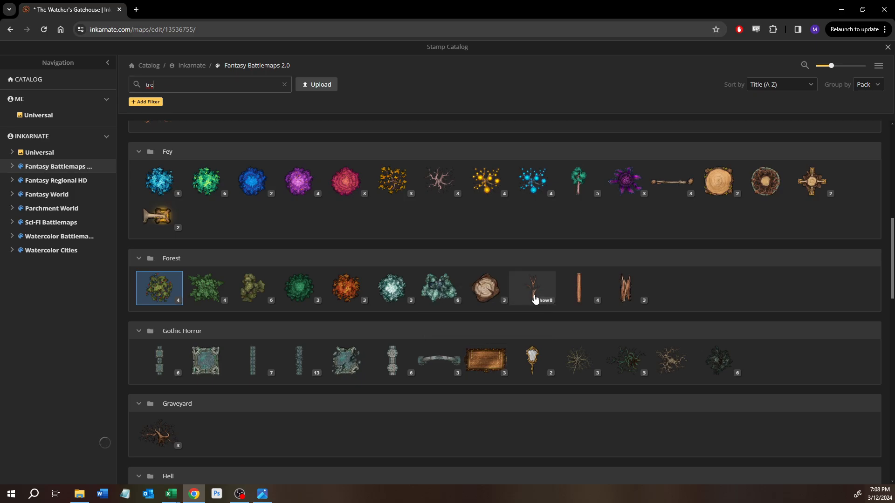
pyautogui.click(543, 300)
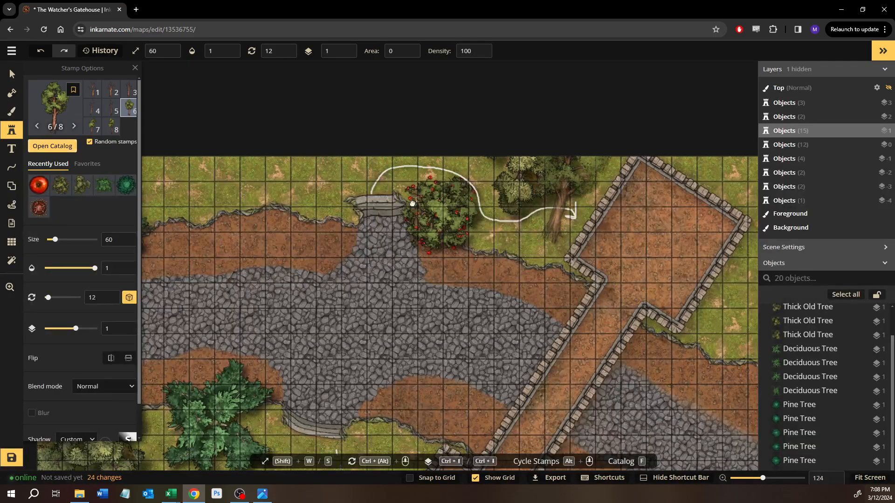
# - Place the leafy fallen tree between the northern pines above the "Forest and hills" label and rotate it to 165
pyautogui.moveTo(580, 180); pyautogui.dragTo(317, 204)
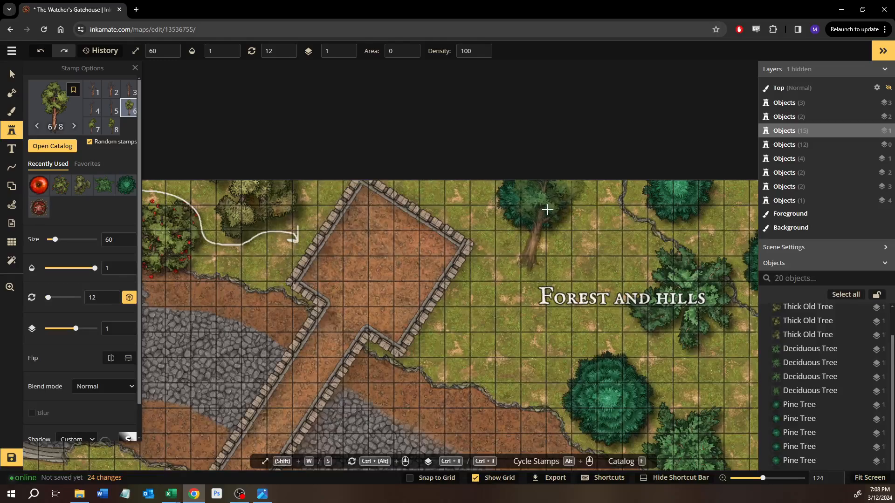
pyautogui.moveTo(525, 222); pyautogui.dragTo(389, 236)
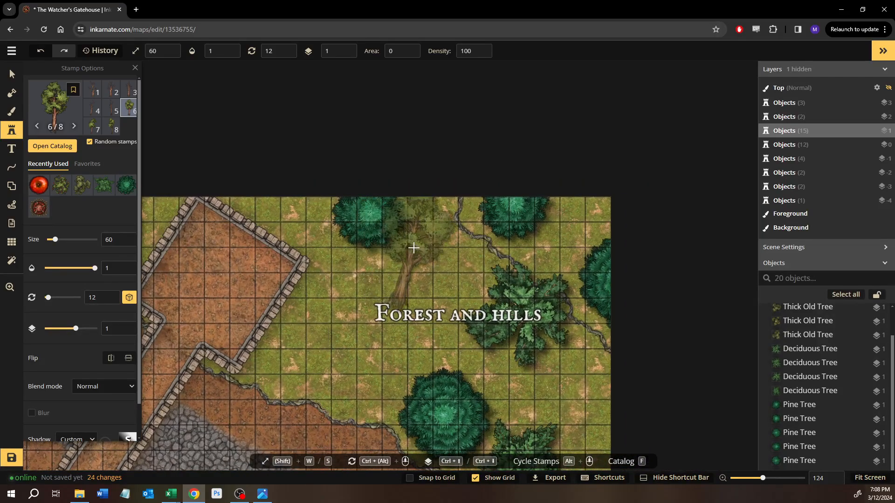
pyautogui.click(413, 248)
pyautogui.click(11, 75)
pyautogui.click(422, 173)
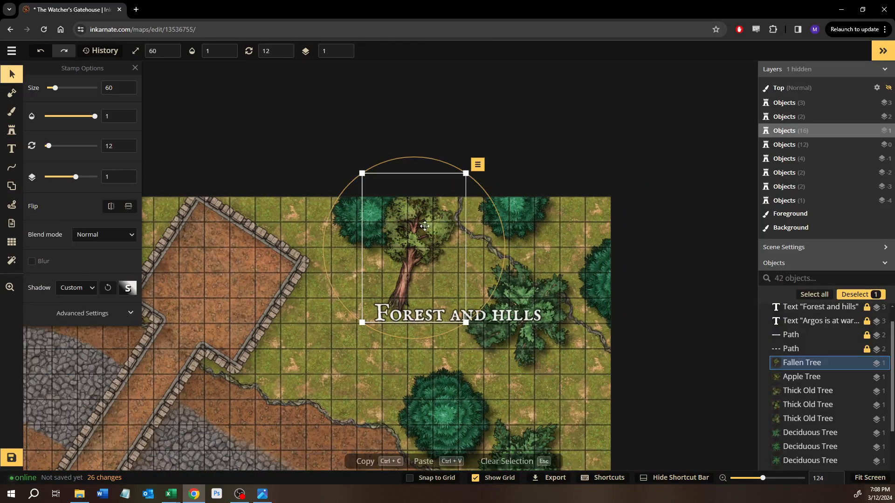
pyautogui.moveTo(422, 156); pyautogui.dragTo(438, 326)
pyautogui.moveTo(430, 282); pyautogui.dragTo(456, 277)
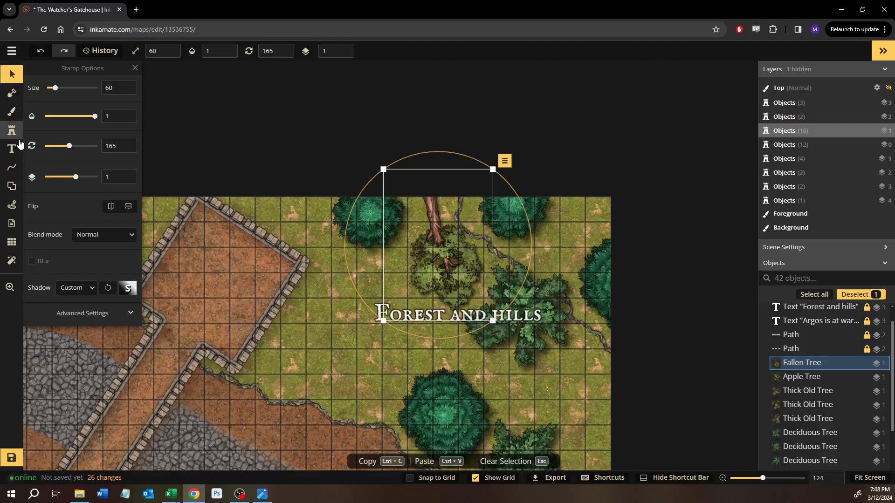
# - Choose the fourth, bare Fallen Tree variant from the catalog's Forest pack and place it beside the leafy fallen tree's crown
pyautogui.click(19, 139)
pyautogui.click(49, 148)
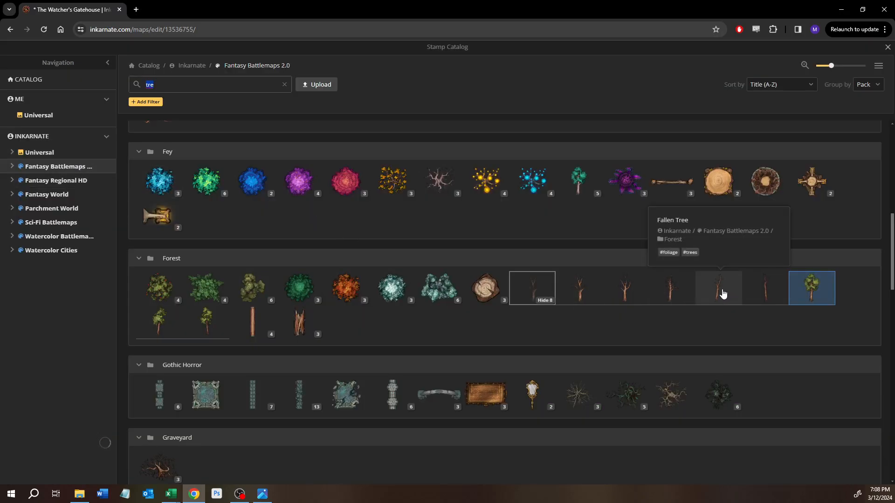
pyautogui.click(722, 293)
pyautogui.scroll(3, 479, 235)
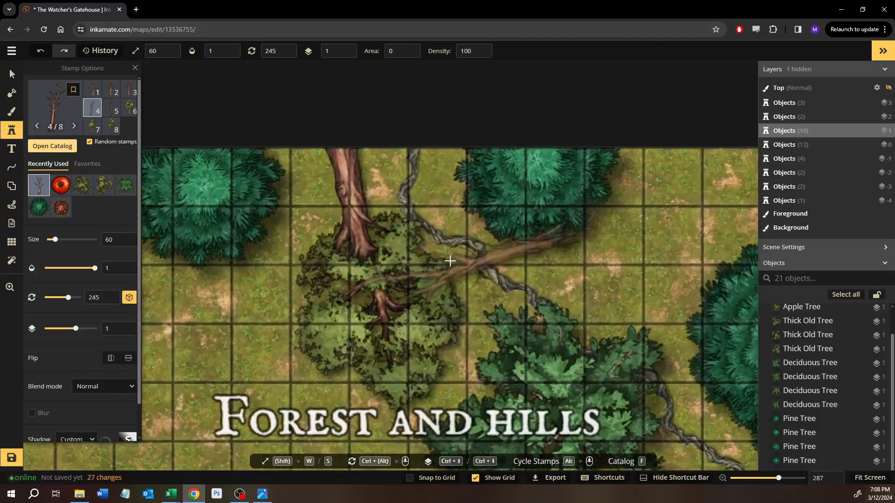
pyautogui.click(450, 262)
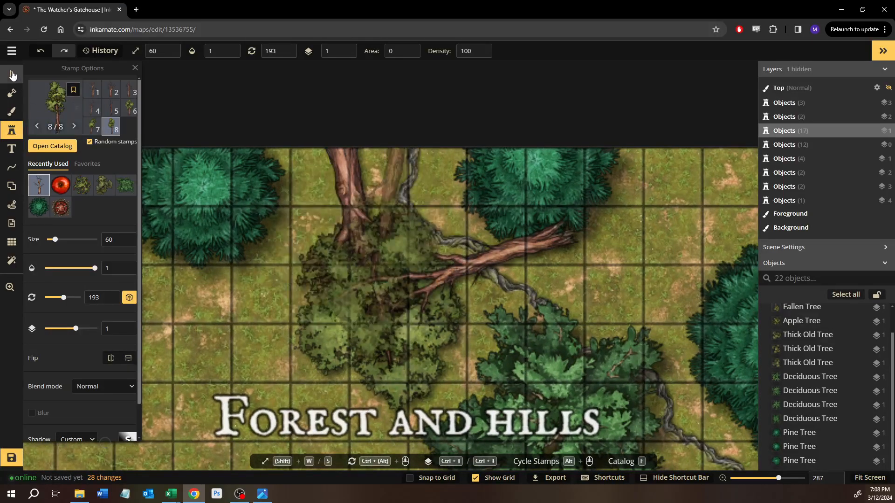
# - Reduce the size of the bare fallen tree to 20
pyautogui.click(429, 205)
pyautogui.press('s')
pyautogui.press('s')
pyautogui.press('s')
pyautogui.press('s')
pyautogui.press('s')
pyautogui.press('s')
pyautogui.press('s')
pyautogui.press('s')
pyautogui.press('s')
pyautogui.press('s')
pyautogui.press('s')
pyautogui.press('s')
pyautogui.press('s')
pyautogui.press('s')
pyautogui.press('s')
pyautogui.press('s')
pyautogui.press('s')
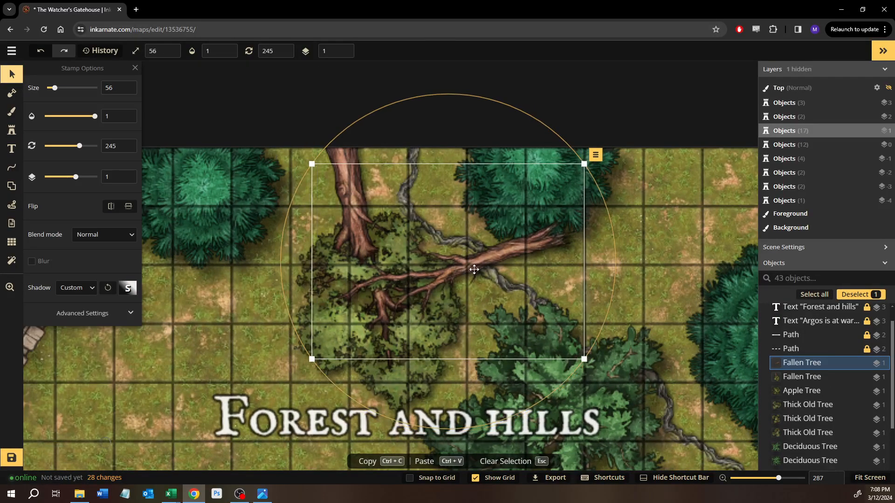
pyautogui.press('s')
pyautogui.press('s')
pyautogui.press('s')
pyautogui.press('s')
pyautogui.press('s')
pyautogui.press('s')
pyautogui.press('s')
pyautogui.press('s')
pyautogui.press('s')
pyautogui.press('s')
pyautogui.press('s')
pyautogui.press('s')
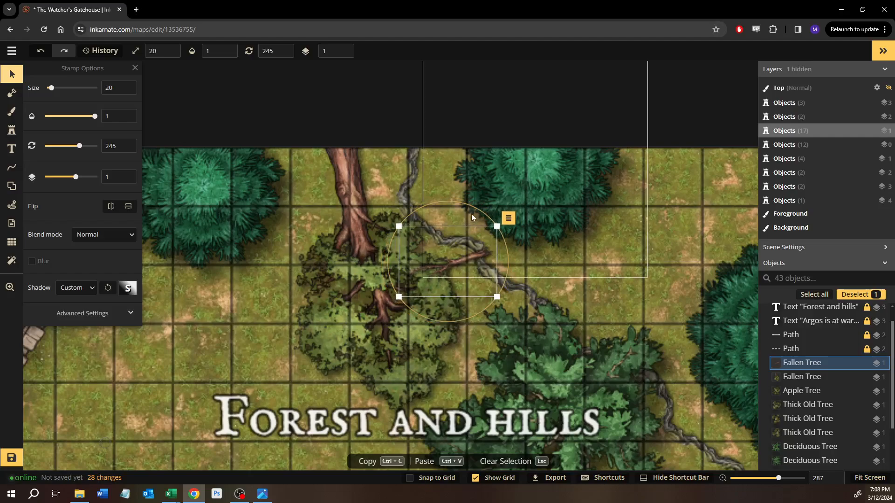
# - Rotate the small bare branch to 107, lower it to layer 0 and tuck it under the leafy fallen tree's eastern edge
pyautogui.moveTo(466, 202); pyautogui.dragTo(200, 413)
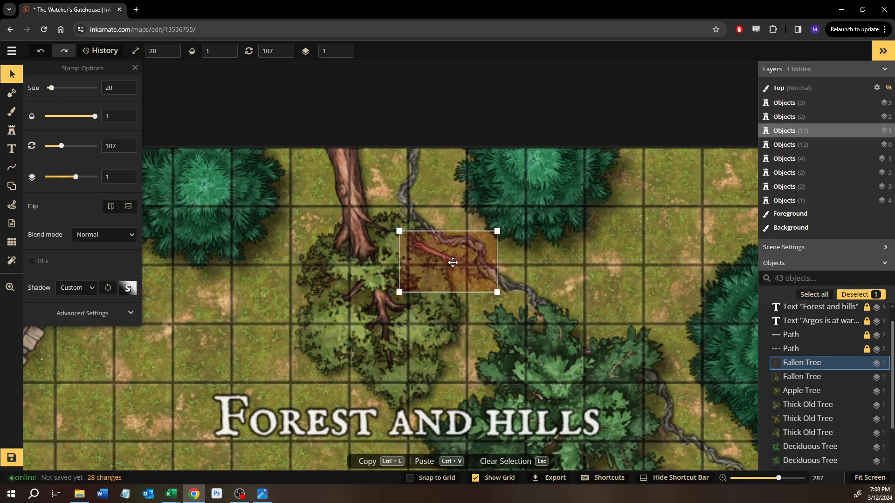
pyautogui.press('z')
pyautogui.moveTo(452, 263); pyautogui.dragTo(460, 274)
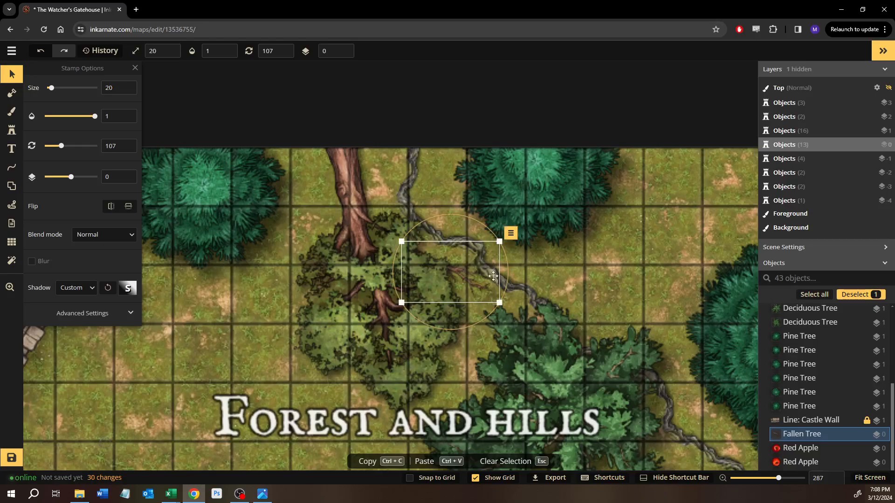
pyautogui.click(196, 344)
pyautogui.scroll(-2, 234, 321)
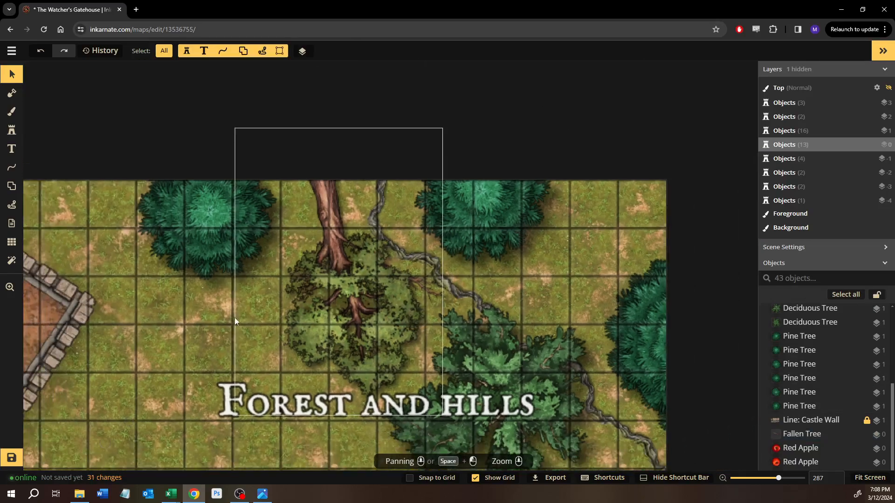
pyautogui.scroll(-2, 179, 280)
pyautogui.moveTo(184, 268); pyautogui.dragTo(292, 202)
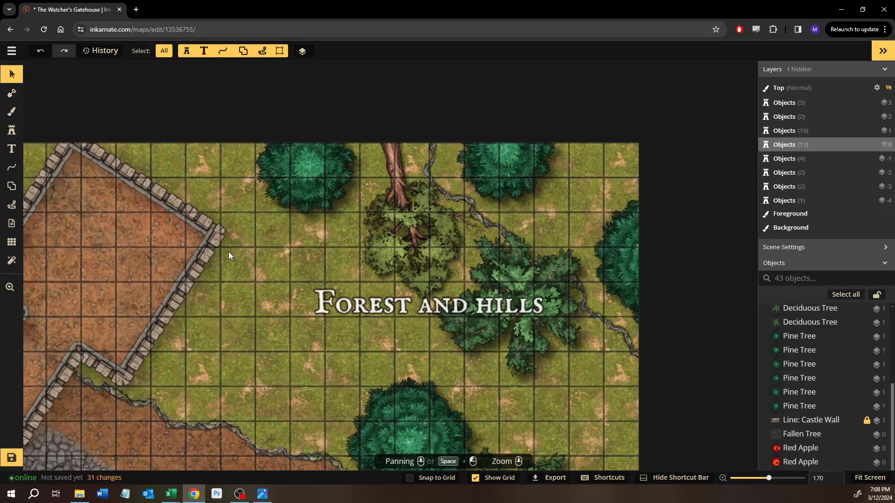
# - Search the Fantasy Battlemaps 2.0 stamp catalog for "boulder" and expand the variants of the Terrain pack's Boulders stamp
pyautogui.moveTo(269, 258); pyautogui.dragTo(211, 294)
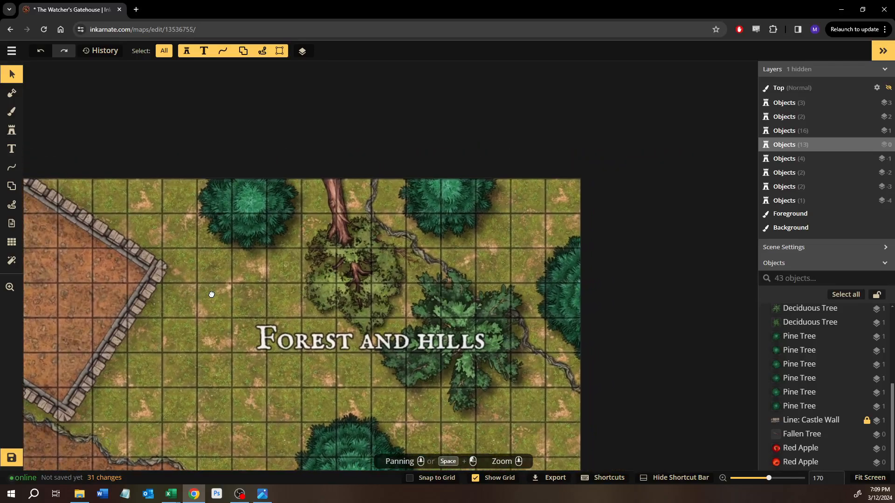
pyautogui.click(12, 130)
pyautogui.click(49, 150)
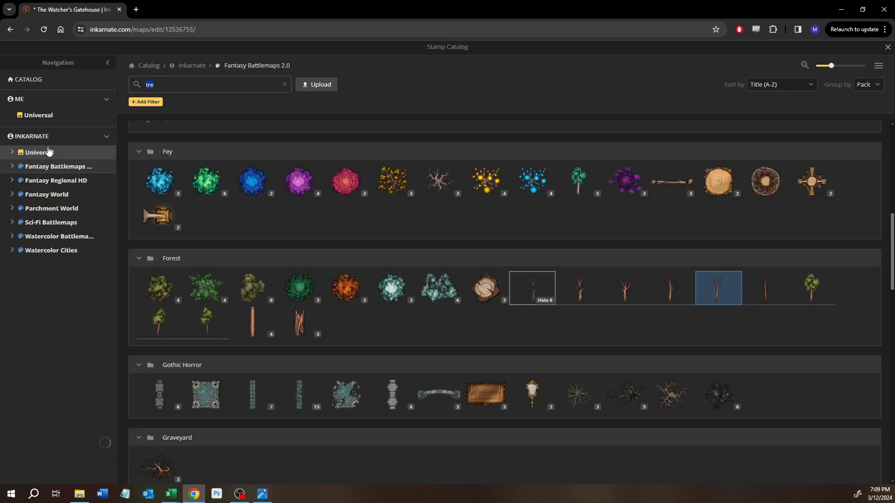
pyautogui.write('rub')
pyautogui.press('BackSpace')
pyautogui.press('BackSpace')
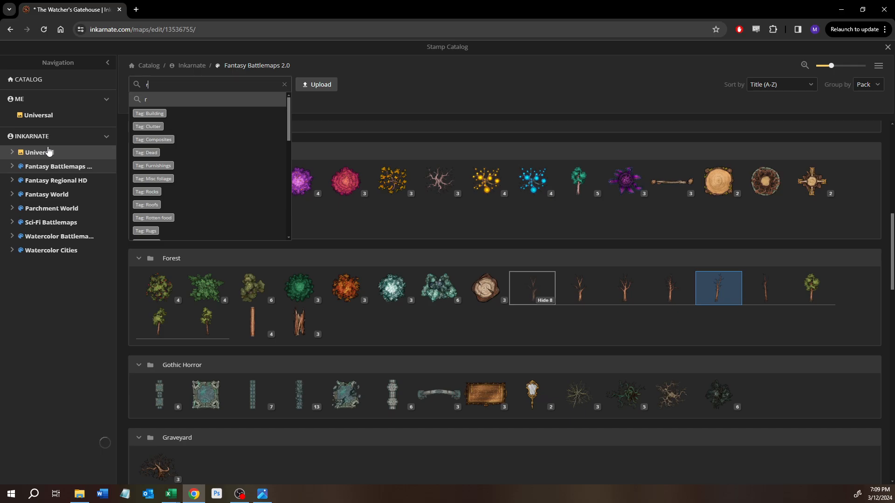
pyautogui.write('bud')
pyautogui.press('BackSpace')
pyautogui.press('BackSpace')
pyautogui.press('BackSpace')
pyautogui.press('BackSpace')
pyautogui.write('bldr')
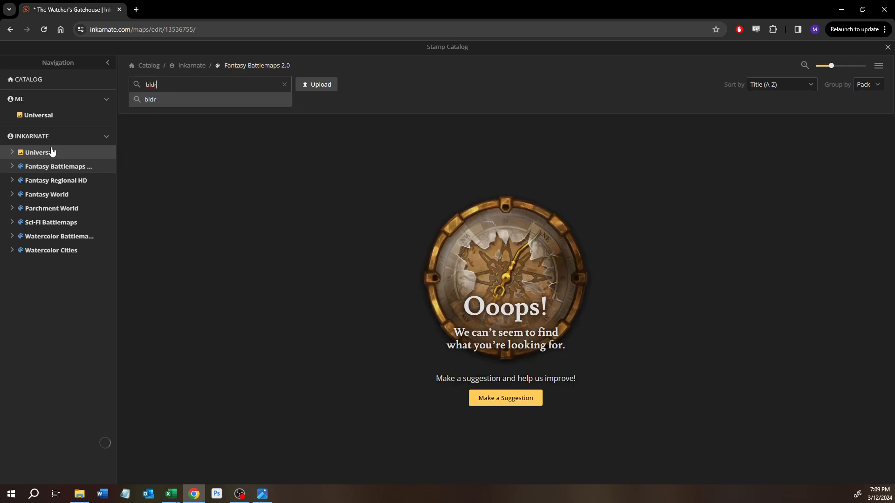
pyautogui.press('BackSpace')
pyautogui.press('BackSpace')
pyautogui.press('BackSpace')
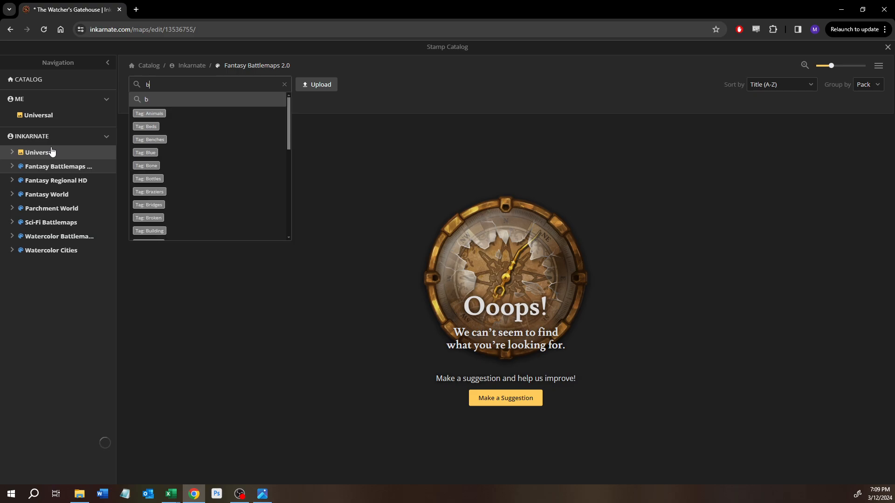
pyautogui.write('ol')
pyautogui.press('BackSpace')
pyautogui.write('ulder')
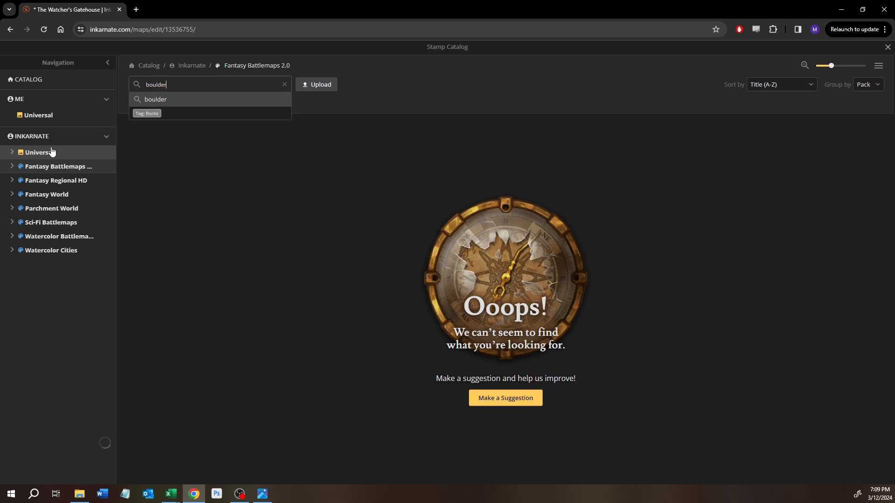
pyautogui.press('Return')
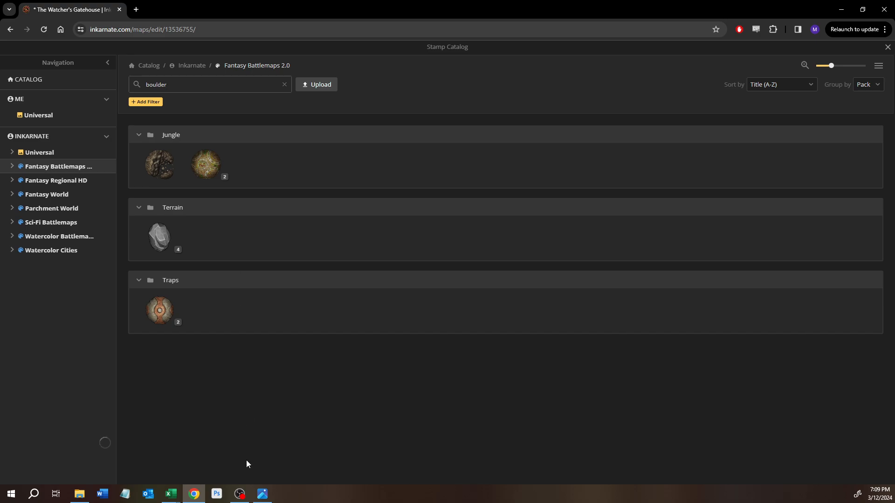
pyautogui.moveTo(205, 170)
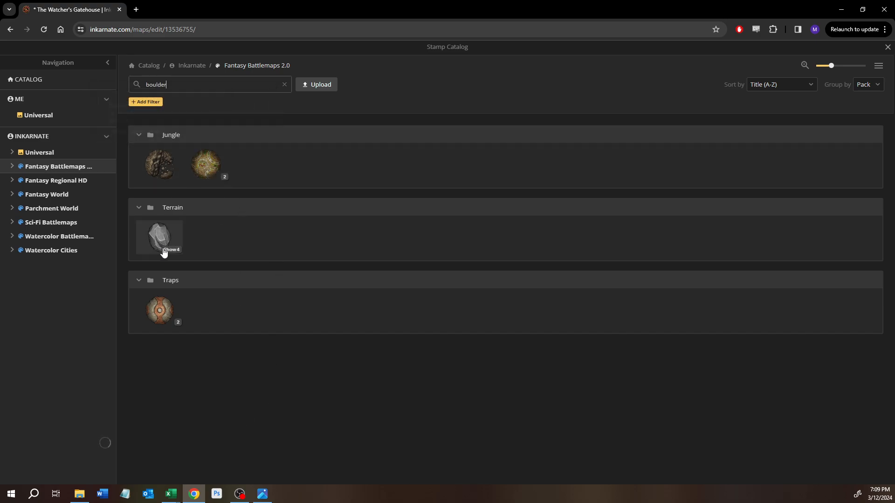
pyautogui.moveTo(165, 250)
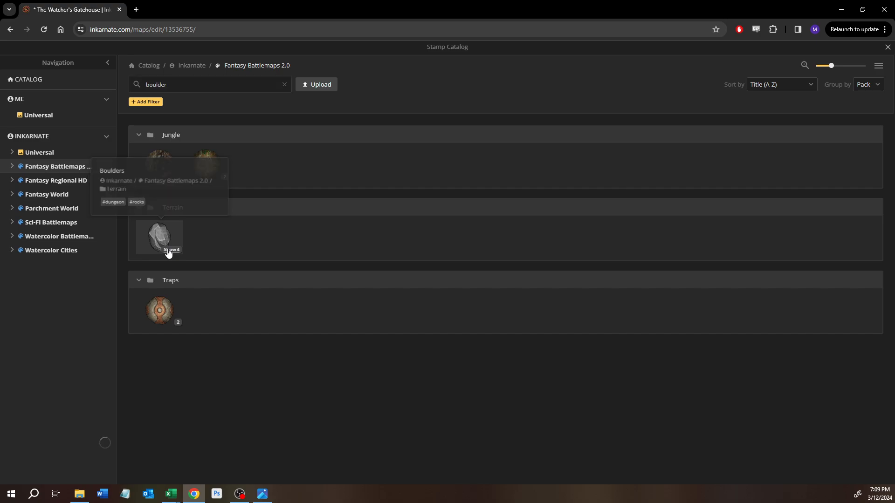
pyautogui.click(168, 251)
# - Search the stamp catalog for "rock" and choose the Big Rock stamp from the Terrain pack
pyautogui.doubleClick(185, 89)
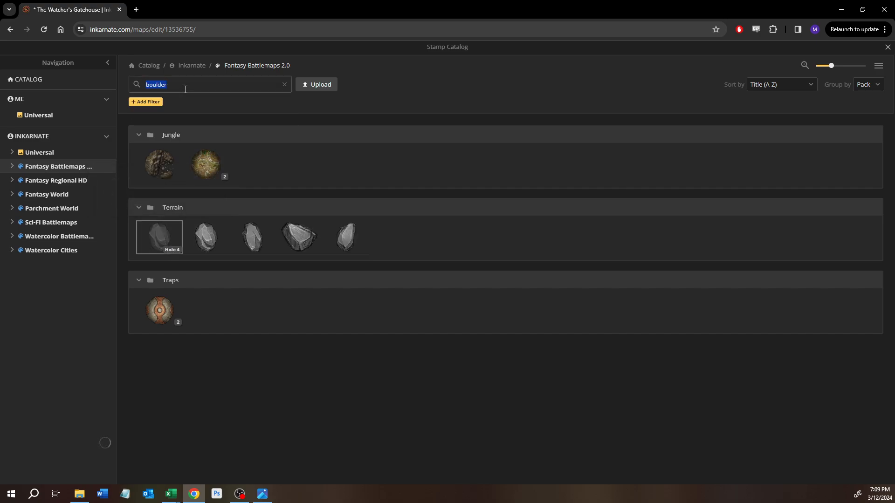
pyautogui.click(185, 90)
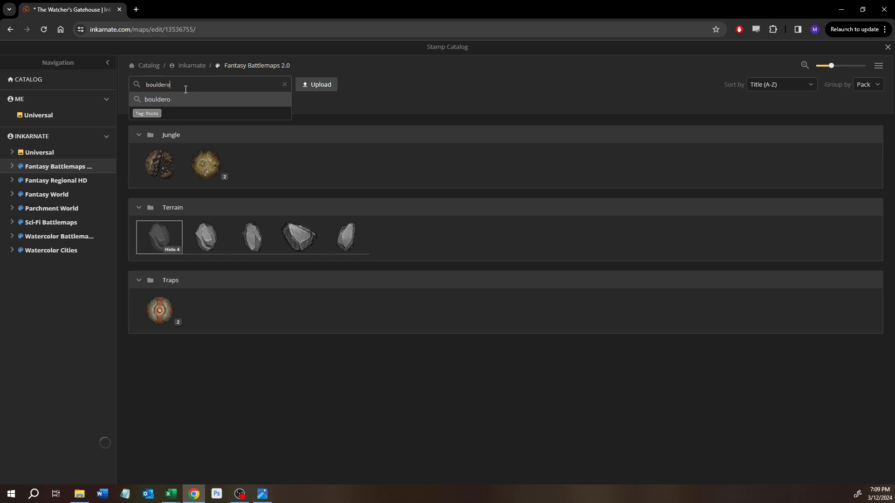
pyautogui.press('BackSpace')
pyautogui.press('BackSpace')
pyautogui.press('BackSpace')
pyautogui.press('BackSpace')
pyautogui.press('BackSpace')
pyautogui.write('ro')
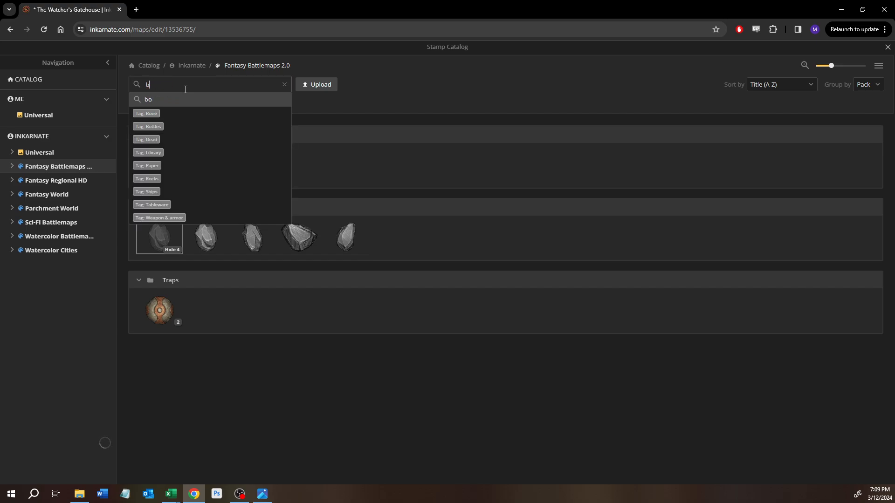
pyautogui.write('ck')
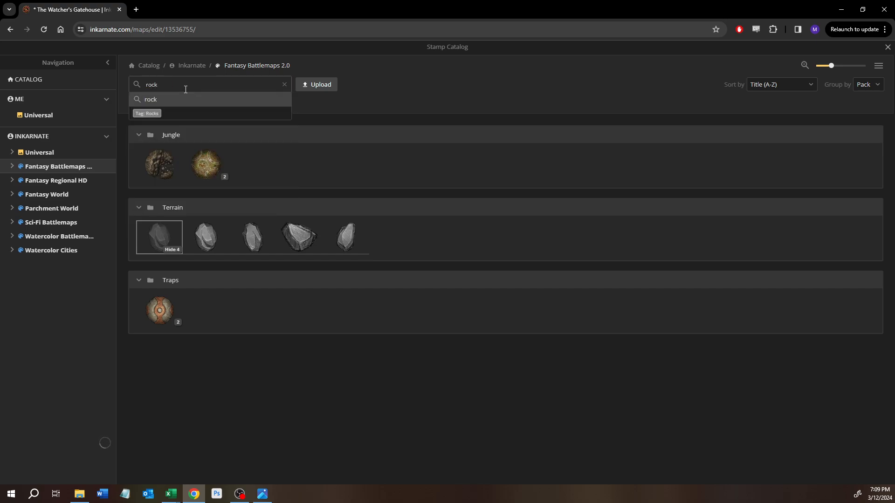
pyautogui.click(178, 99)
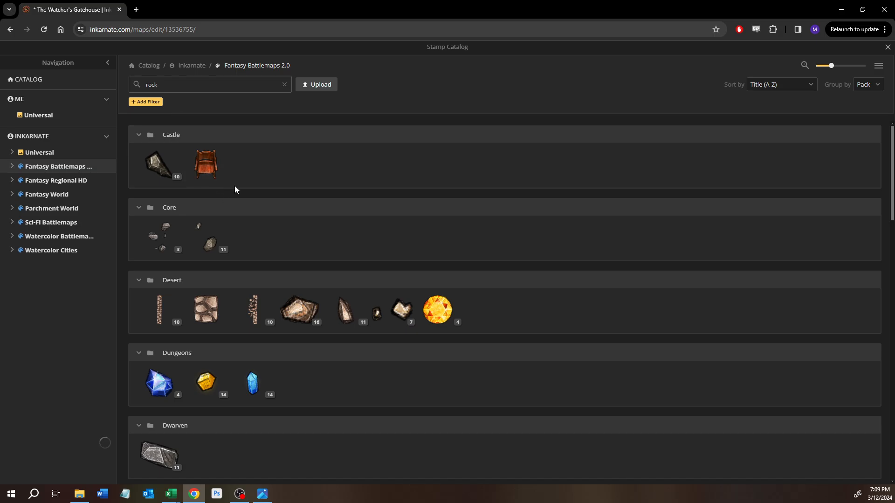
pyautogui.scroll(-15, 252, 233)
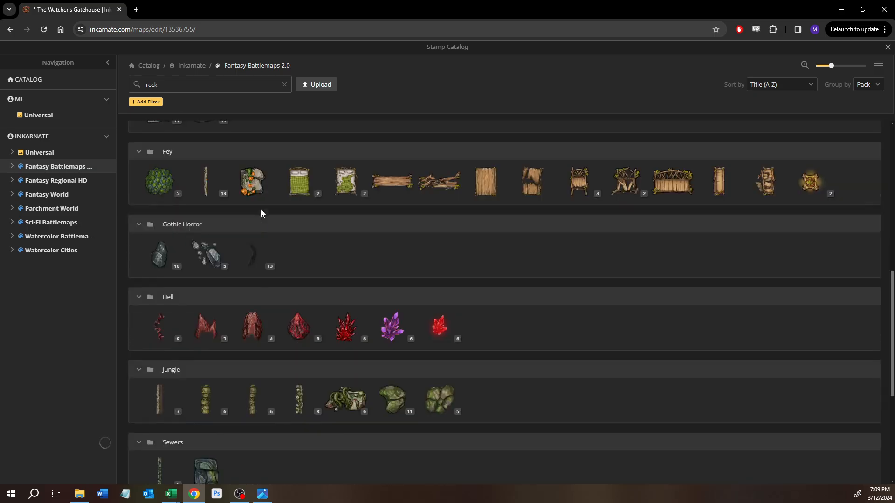
pyautogui.click(251, 387)
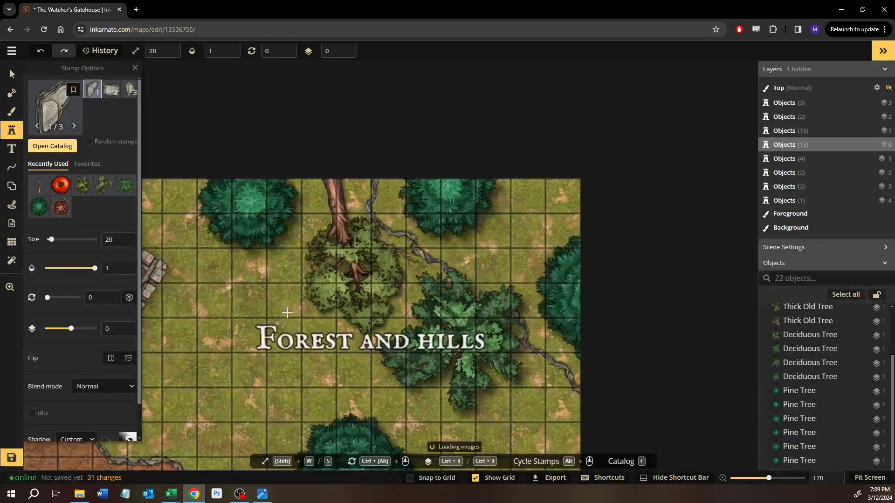
# - Choose the second Big Rock variant and place it at size 20 near the map's northeastern corner
pyautogui.scroll(4, 223, 184)
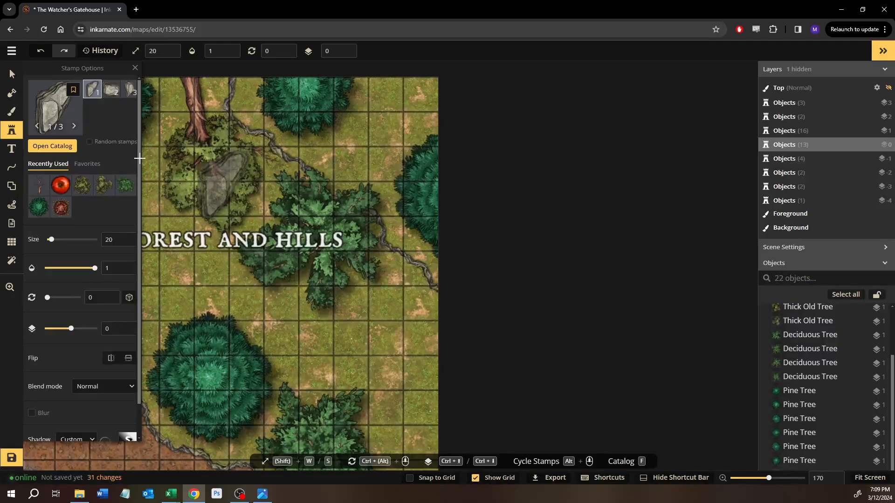
pyautogui.click(130, 92)
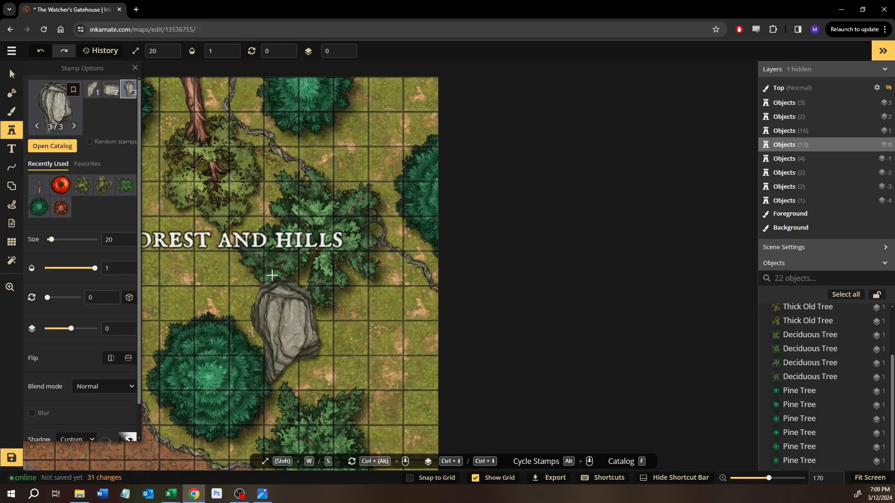
pyautogui.click(115, 93)
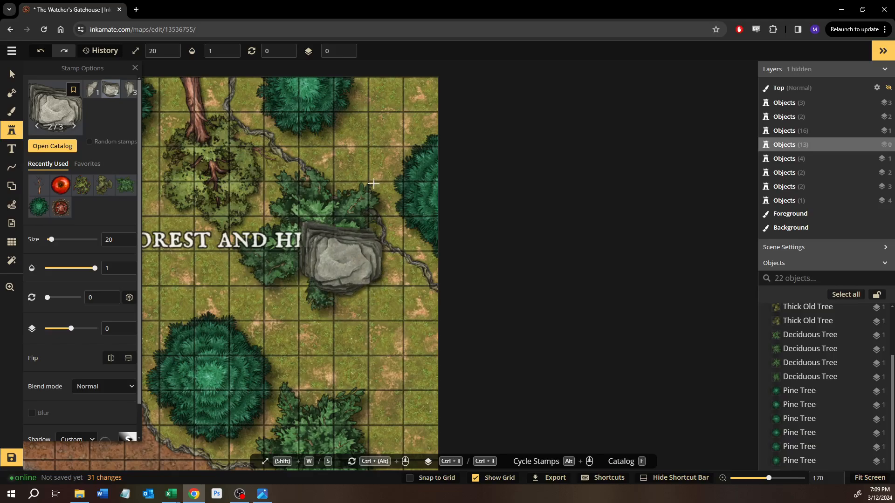
pyautogui.scroll(3, 373, 261)
pyautogui.click(379, 261)
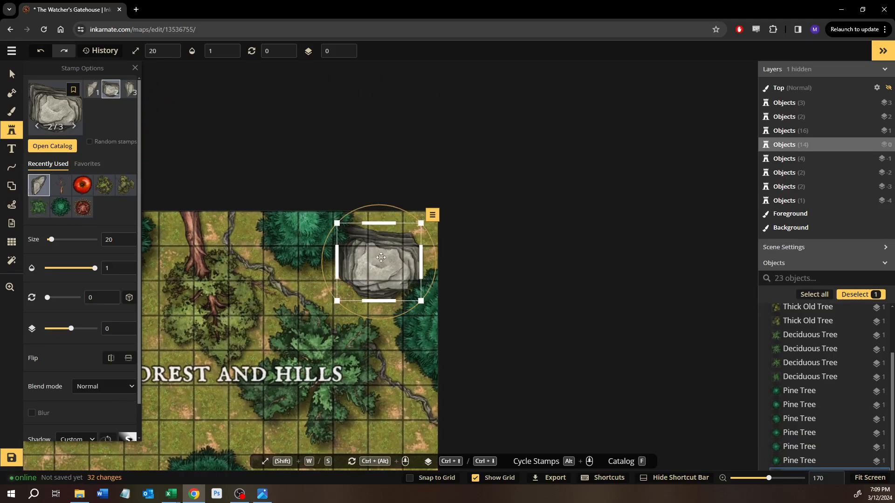
# - Rotate the big rock to 290 and move it into the map's northeastern corner, partly past the edge
pyautogui.moveTo(384, 206); pyautogui.dragTo(275, 202)
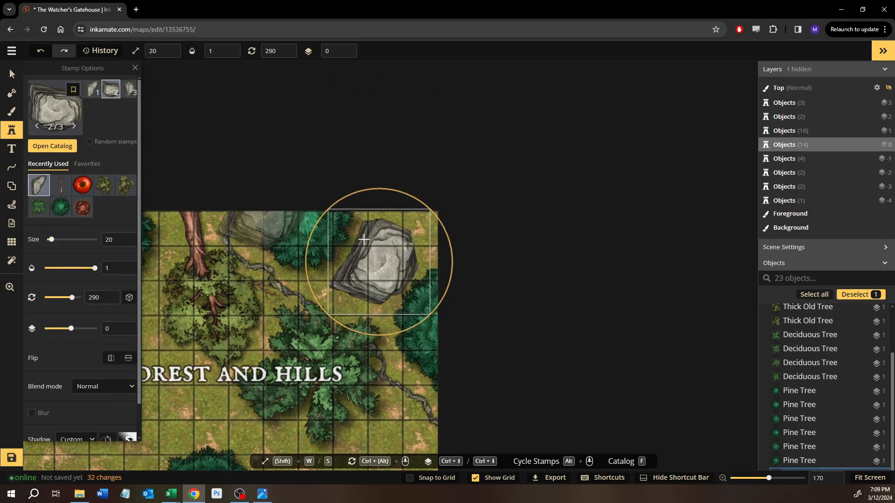
pyautogui.scroll(2, 381, 242)
pyautogui.moveTo(384, 248); pyautogui.dragTo(426, 209)
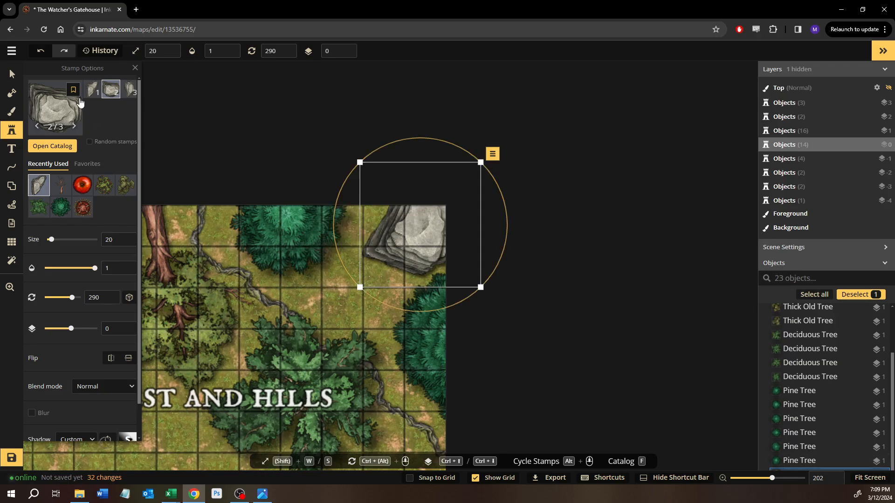
# - Place the first Big Rock variant, rotate it to 260 and fit it between the corner rock and the eastern pine
pyautogui.scroll(1, 376, 299)
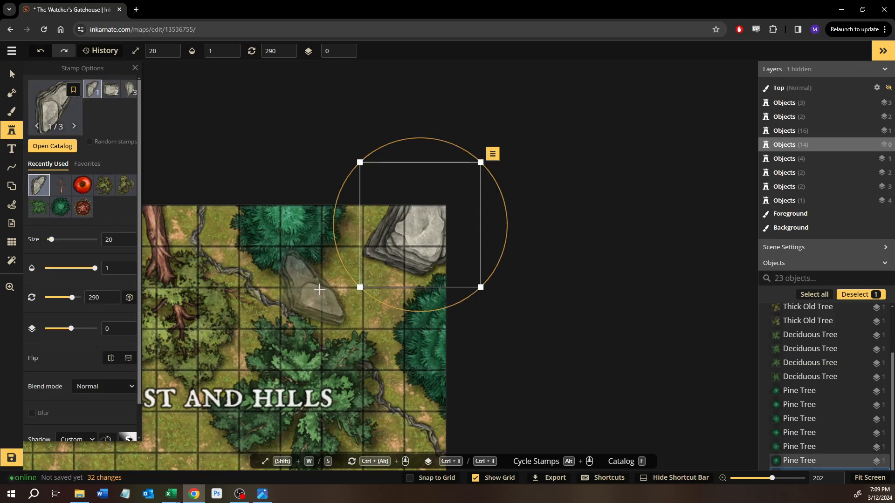
pyautogui.click(320, 289)
pyautogui.moveTo(305, 227); pyautogui.dragTo(326, 331)
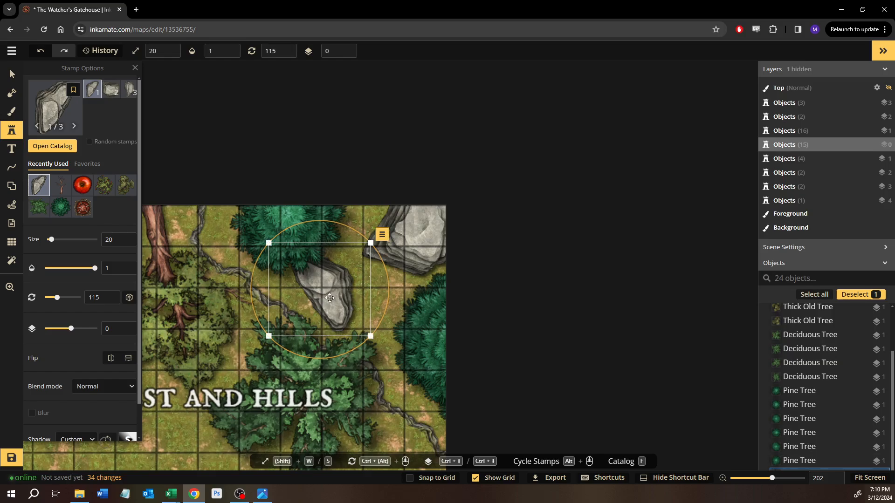
pyautogui.moveTo(331, 298); pyautogui.dragTo(386, 296)
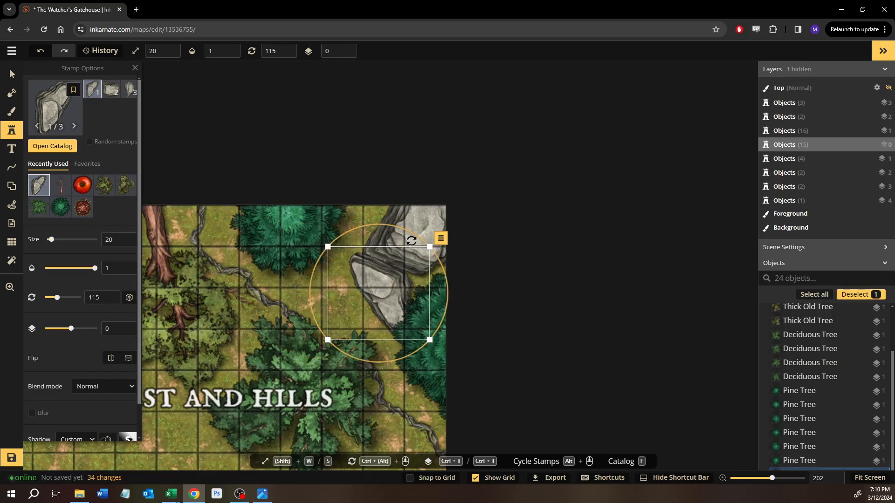
pyautogui.moveTo(412, 241); pyautogui.dragTo(381, 356)
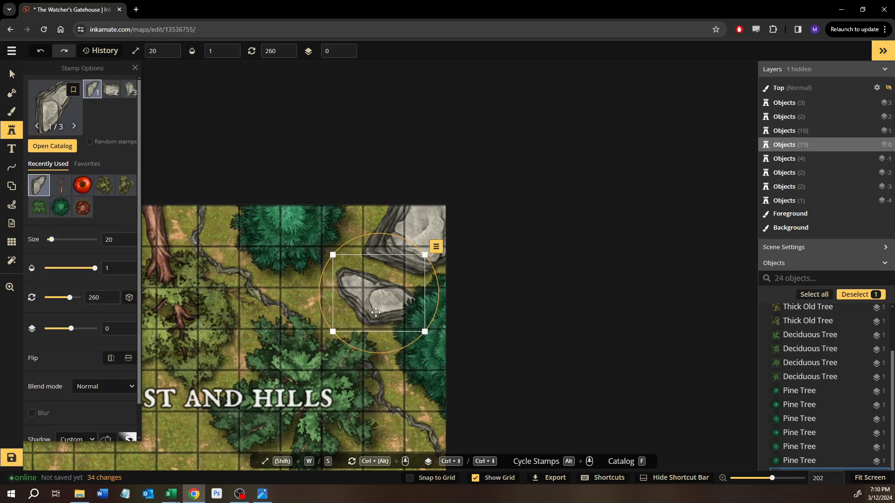
pyautogui.moveTo(376, 312); pyautogui.dragTo(389, 294)
# - Reduce the corner rock's size to 17 and shift it down against the smaller rock
pyautogui.click(12, 74)
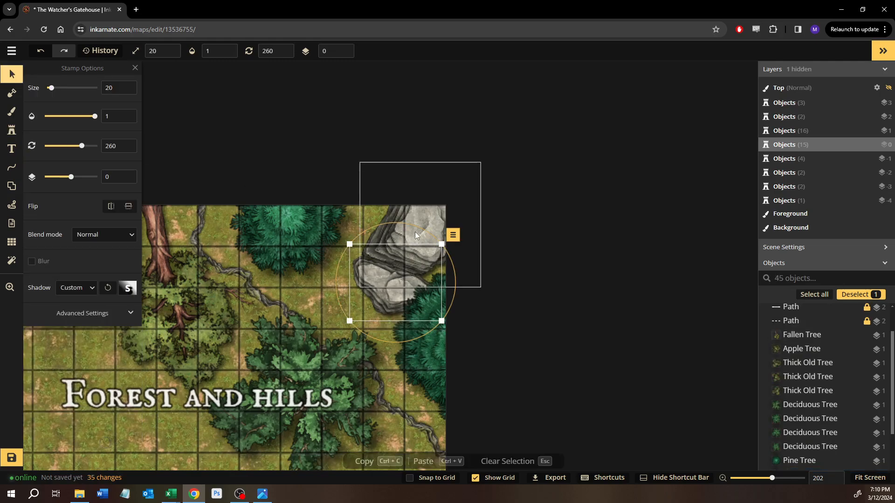
pyautogui.scroll(-3, 418, 210)
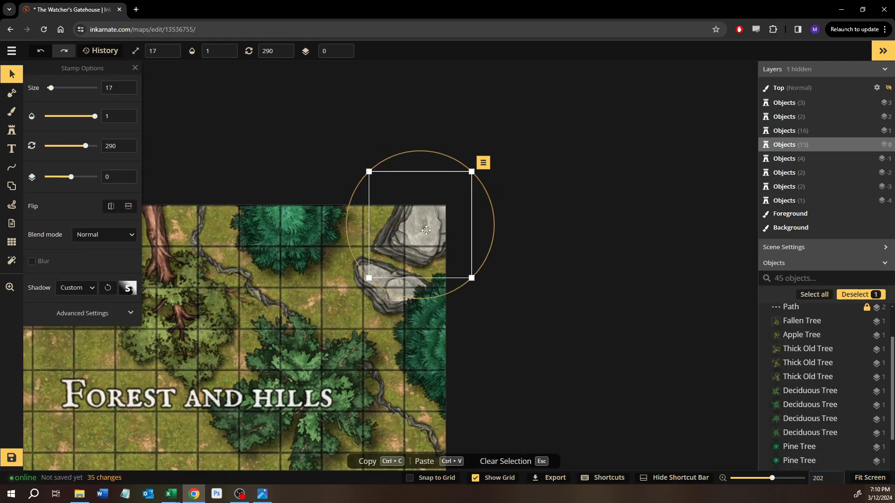
pyautogui.moveTo(426, 230); pyautogui.dragTo(416, 237)
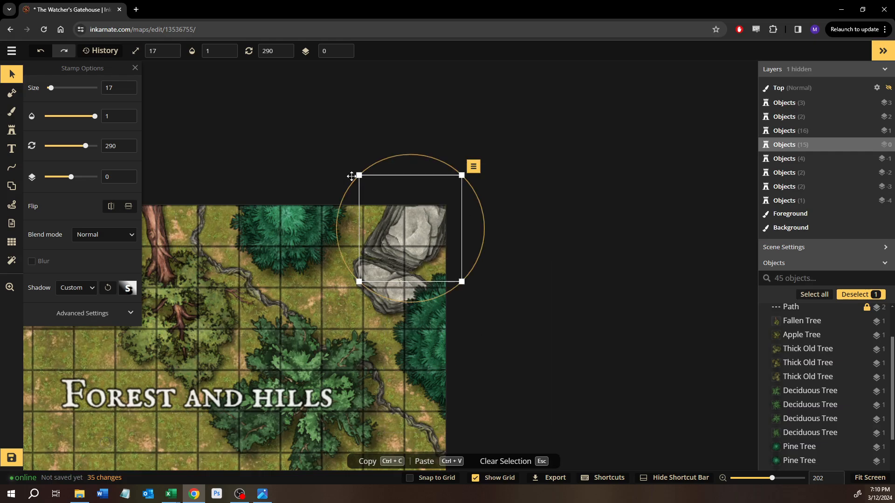
pyautogui.click(262, 116)
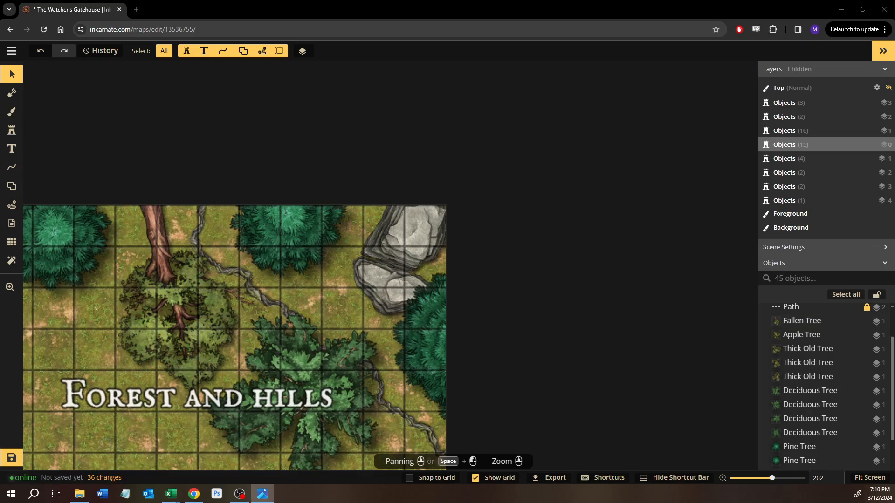
# - Search the Fantasy Battlemaps 2.0 stamp catalog for "tree" and choose the Summer Tree stamp from the Core group
pyautogui.moveTo(231, 239); pyautogui.dragTo(509, 110)
pyautogui.scroll(-3, 413, 225)
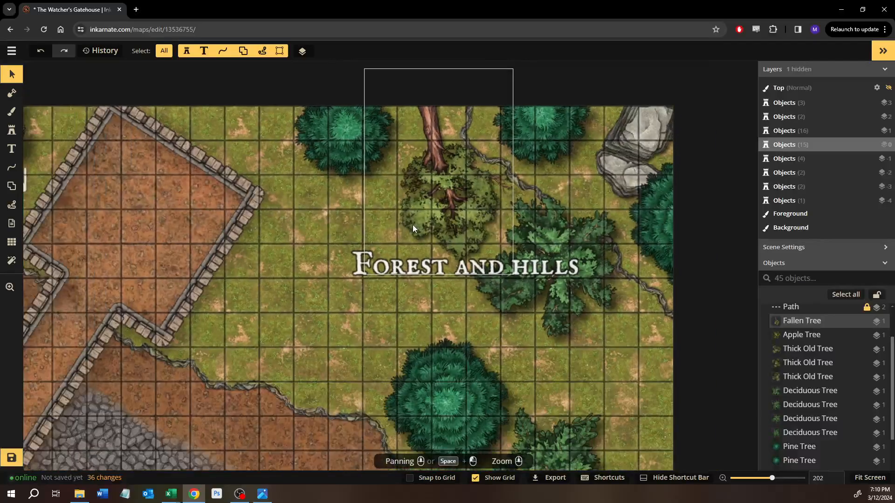
pyautogui.moveTo(266, 301); pyautogui.dragTo(610, 102)
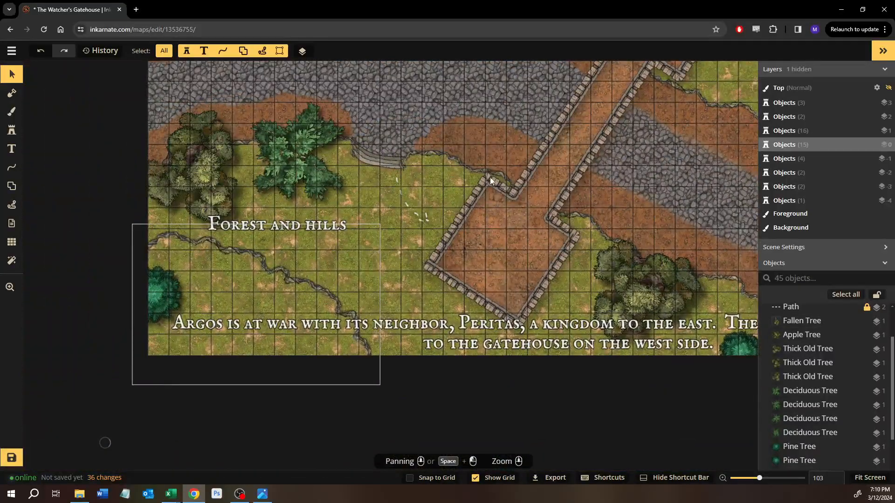
pyautogui.moveTo(491, 181); pyautogui.dragTo(384, 320)
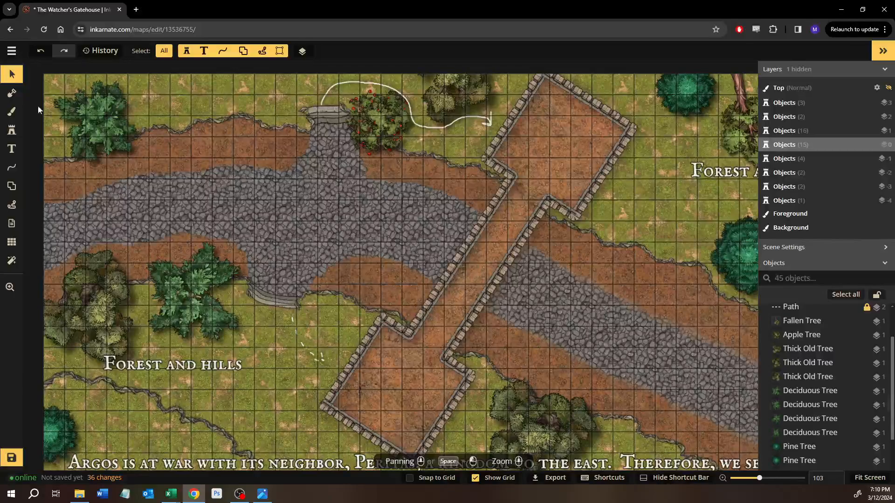
pyautogui.click(13, 135)
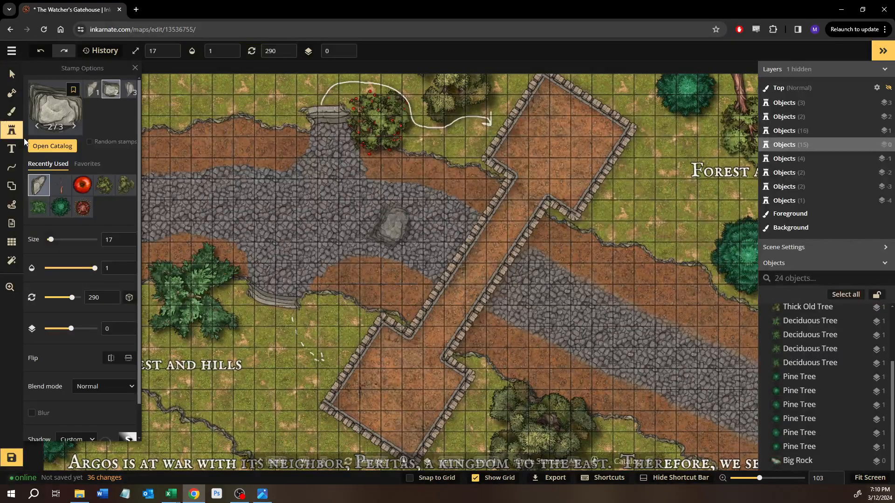
pyautogui.click(47, 149)
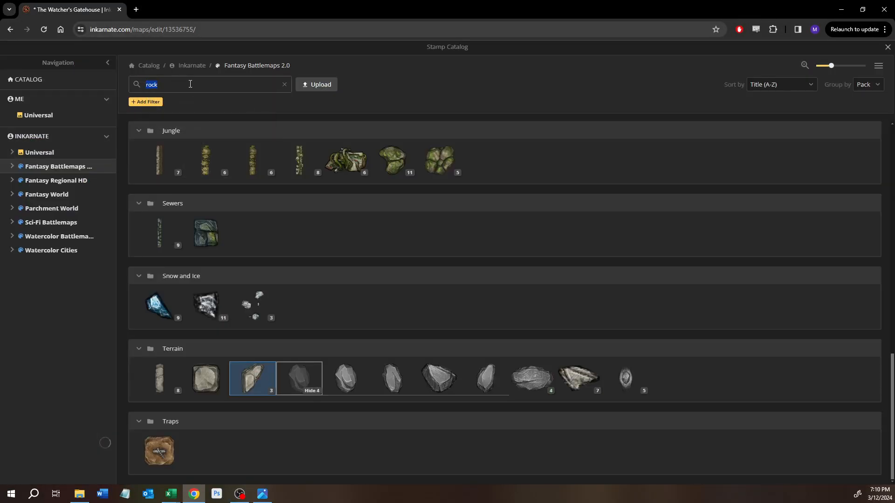
pyautogui.write('tr')
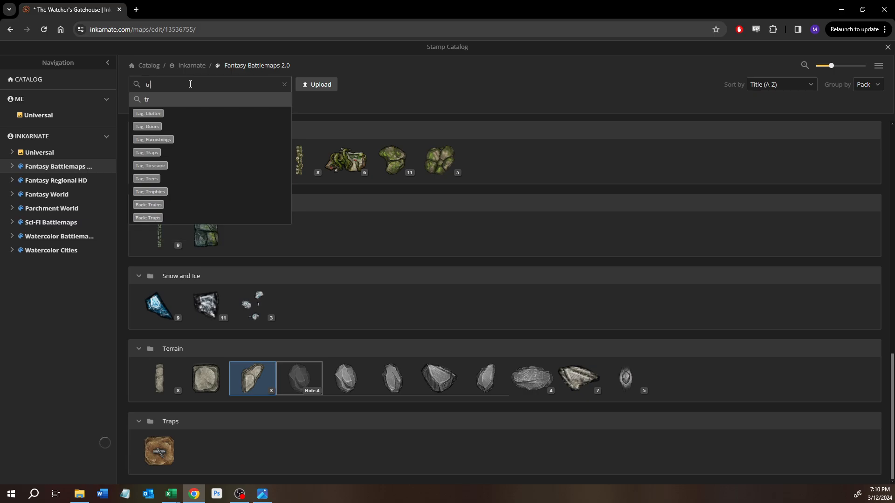
pyautogui.write('ee')
pyautogui.press('Return')
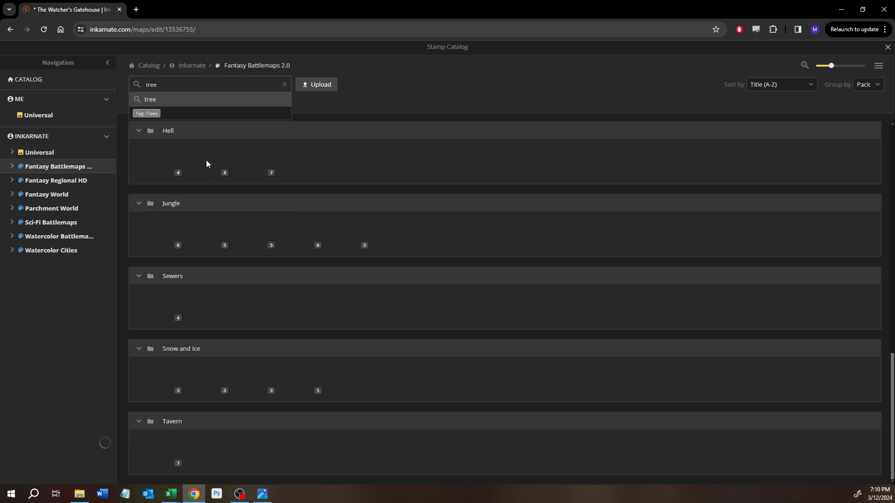
pyautogui.click(143, 163)
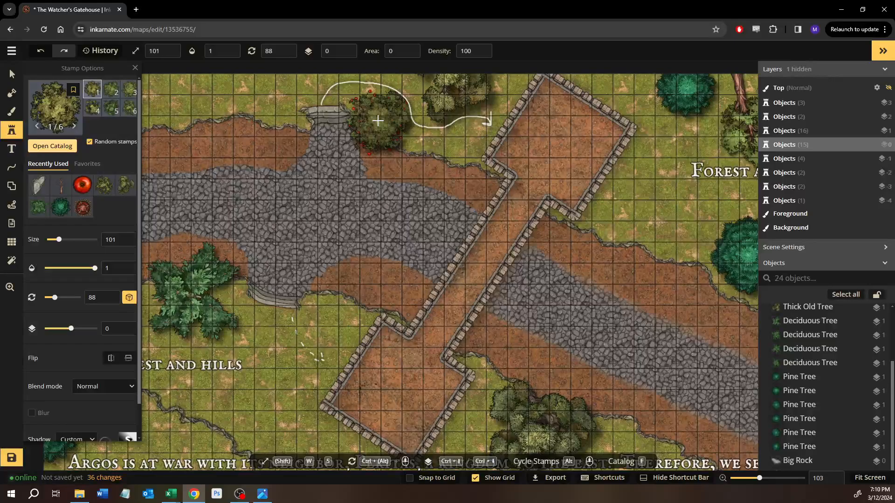
# - Place two size 100 summer trees in the southwest, a small one beside the gatehouse's southern room and a large one to its west
pyautogui.press('s')
pyautogui.moveTo(225, 275); pyautogui.dragTo(373, 122)
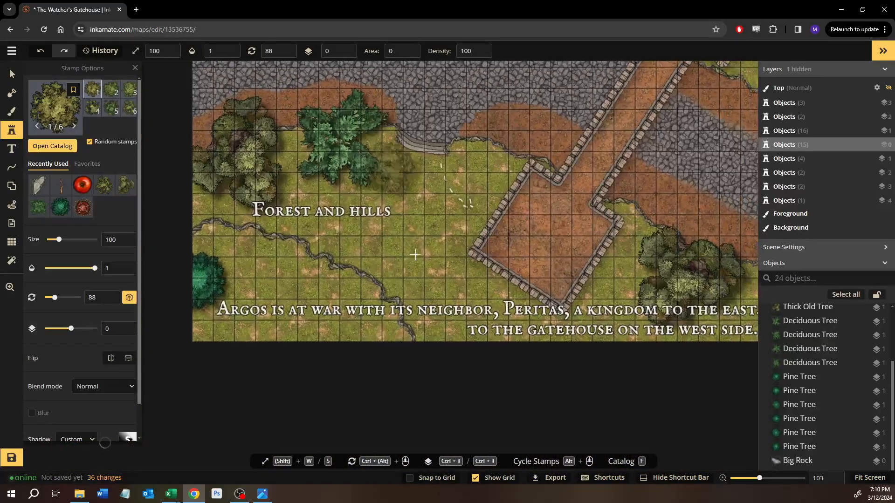
pyautogui.click(445, 233)
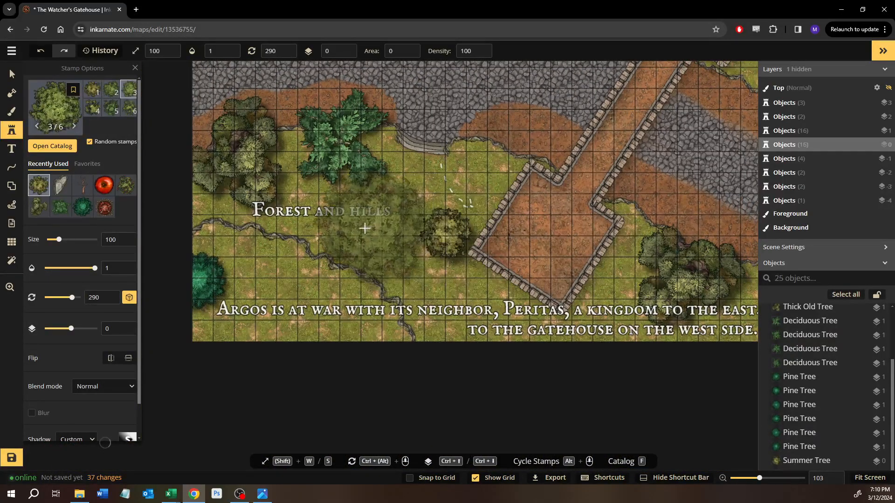
pyautogui.click(366, 240)
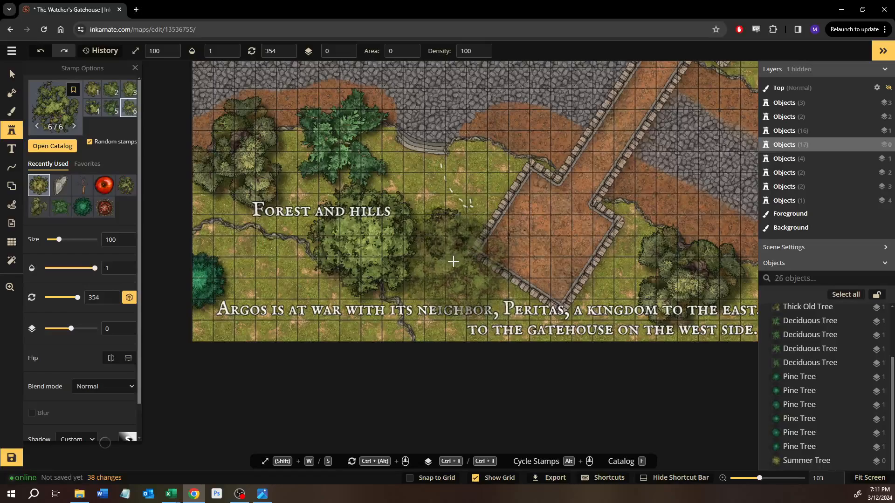
# - Rotate the deciduous tree above the southwestern Forest and hills label to 159 and shift it slightly upward
pyautogui.click(12, 74)
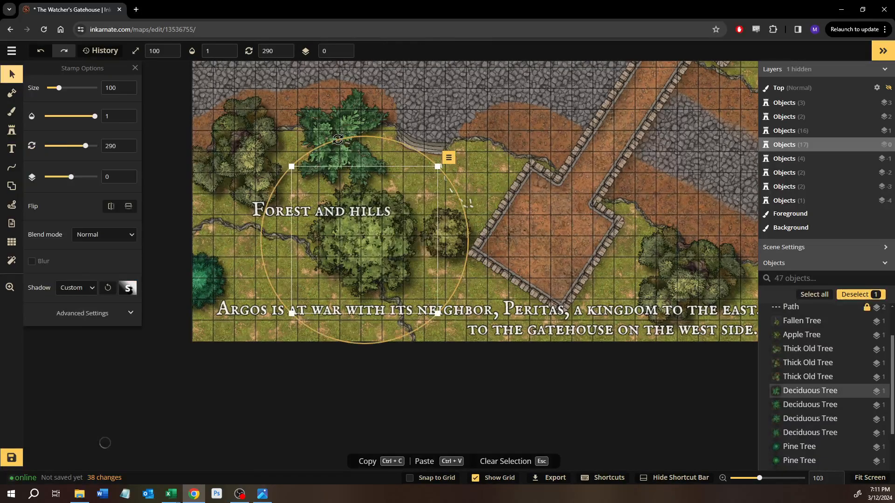
pyautogui.click(336, 115)
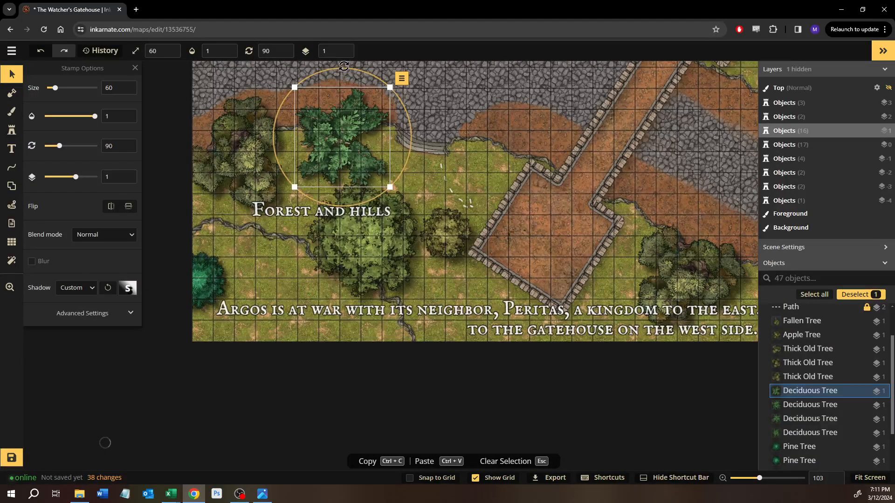
pyautogui.moveTo(343, 66); pyautogui.dragTo(403, 121)
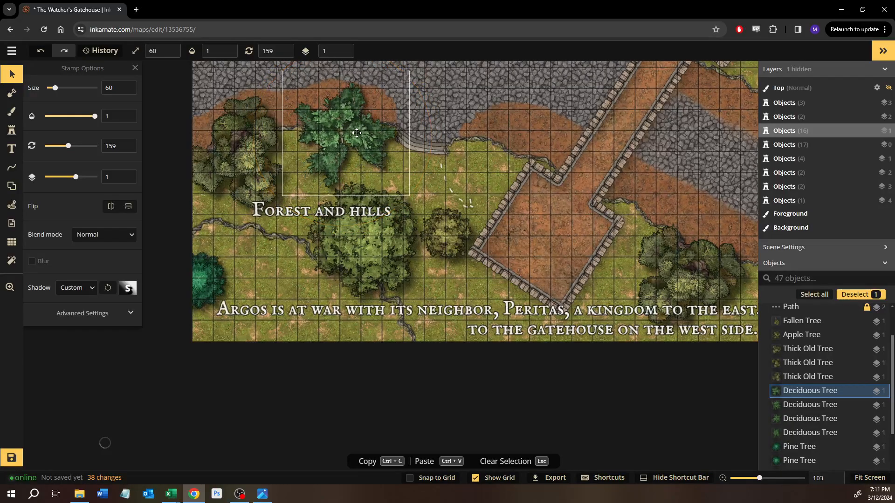
pyautogui.click(479, 96)
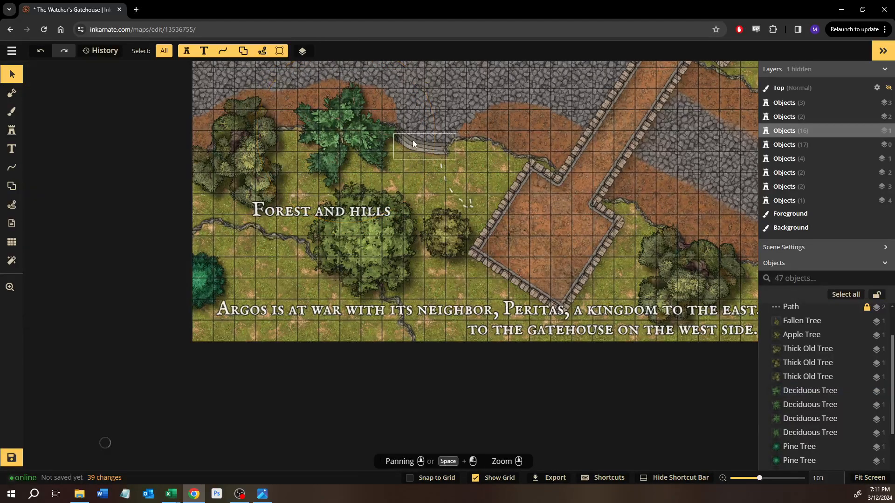
# - Shift the large southwestern summer tree slightly east and move the small one up to the cliff edge by the gatehouse's southern room
pyautogui.click(378, 241)
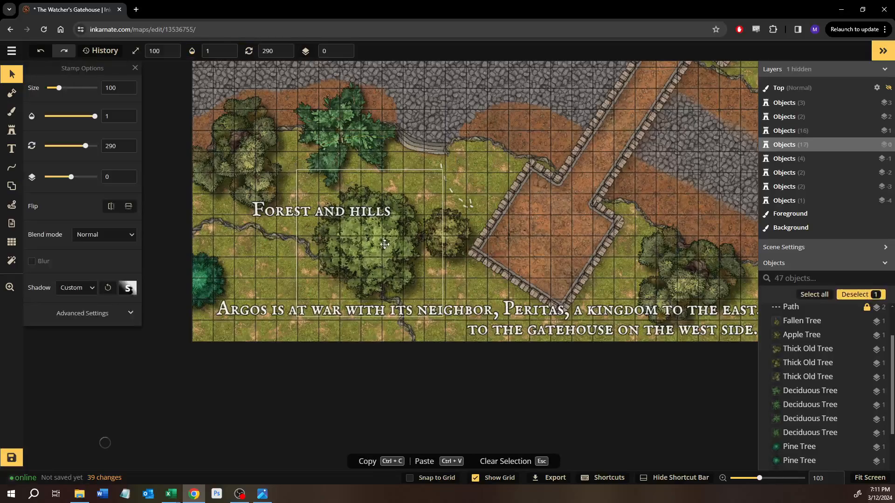
pyautogui.click(451, 222)
pyautogui.moveTo(451, 222); pyautogui.dragTo(493, 148)
pyautogui.moveTo(575, 145); pyautogui.dragTo(427, 143)
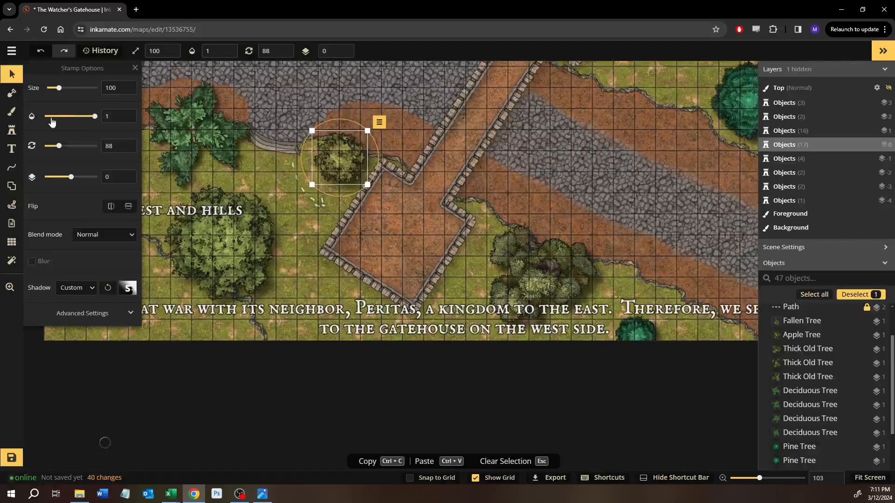
# - Choose the fourth Summer Tree variant and place it on the map's southeastern edge, between the pine and the cobbled road
pyautogui.click(19, 133)
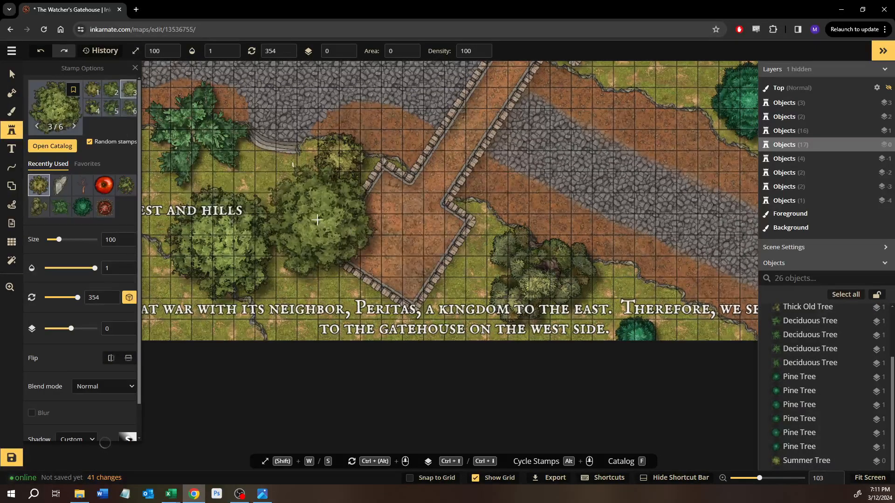
pyautogui.click(215, 263)
pyautogui.click(93, 109)
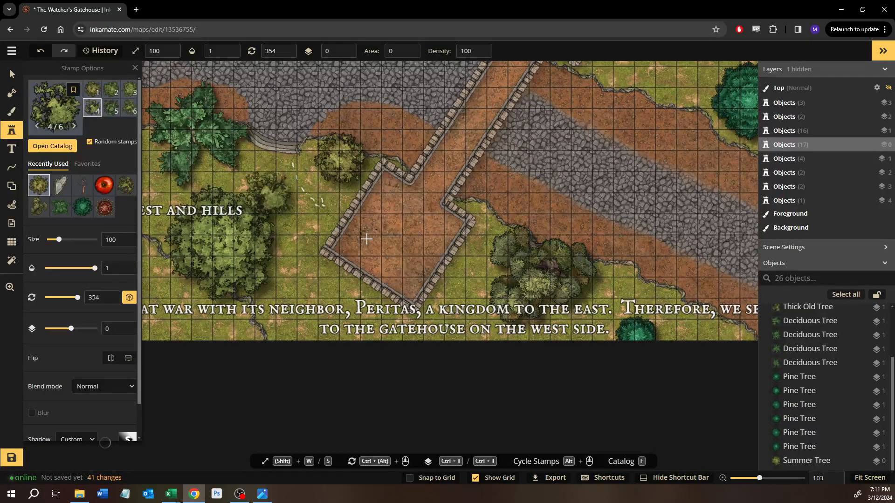
pyautogui.moveTo(453, 237); pyautogui.dragTo(222, 148)
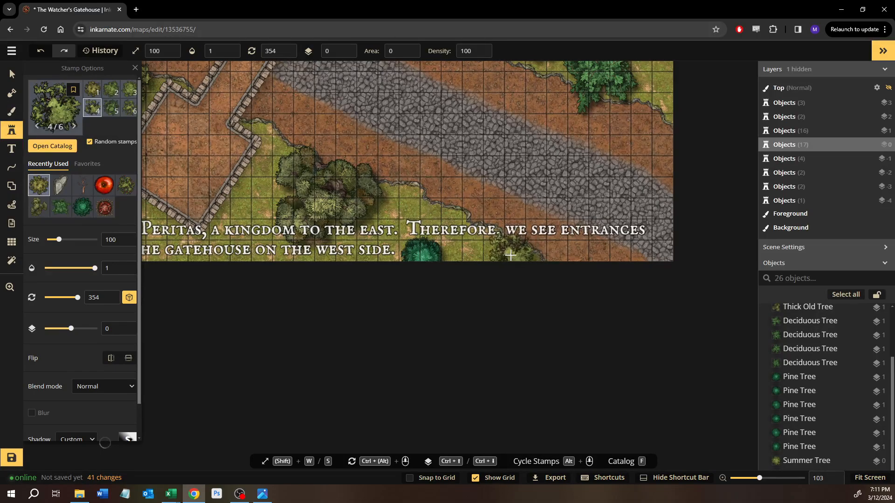
pyautogui.moveTo(510, 212); pyautogui.dragTo(399, 216)
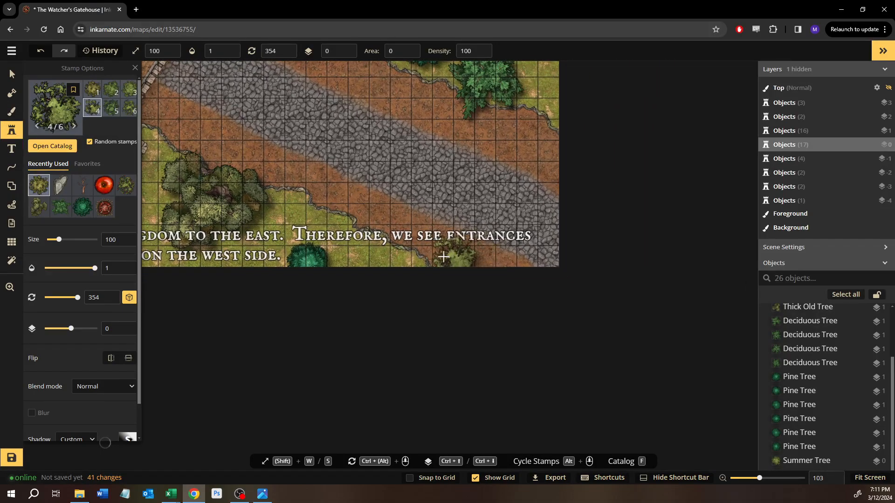
pyautogui.click(432, 245)
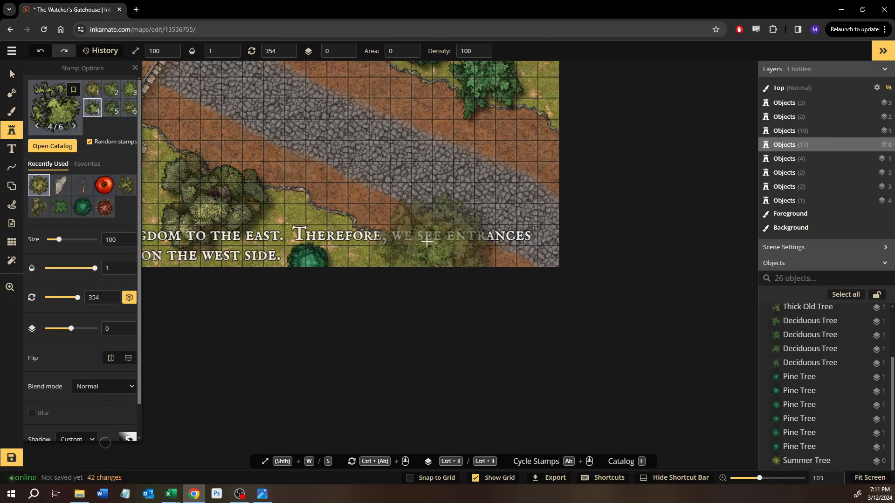
# - Place a large third-variant summer tree at rotation 65 just east of the gatehouse's northern room
pyautogui.moveTo(425, 160); pyautogui.dragTo(425, 240)
pyautogui.moveTo(272, 153); pyautogui.dragTo(286, 318)
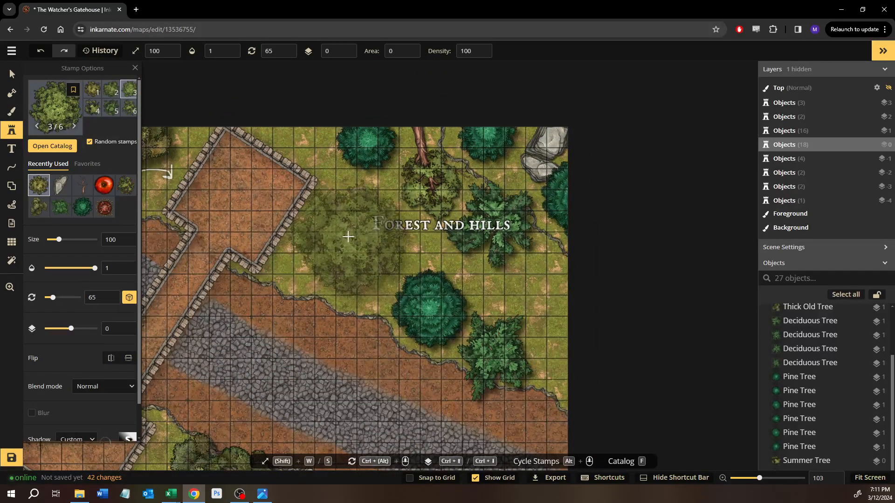
pyautogui.click(348, 236)
# - Place more summer trees in the southwest, one on the cliff line below the Forest and hills label and others along the southern edge
pyautogui.moveTo(318, 302); pyautogui.dragTo(388, 303)
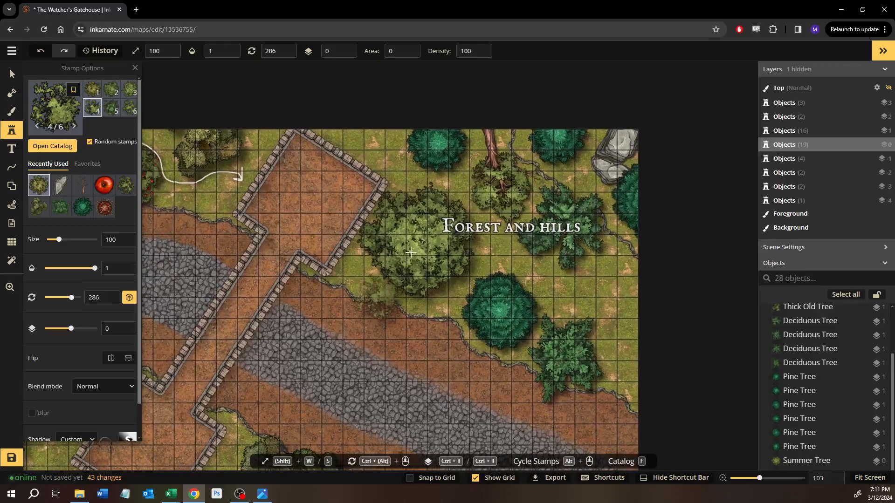
pyautogui.moveTo(237, 320); pyautogui.dragTo(418, 285)
pyautogui.moveTo(269, 388); pyautogui.dragTo(390, 237)
pyautogui.moveTo(262, 284); pyautogui.dragTo(364, 245)
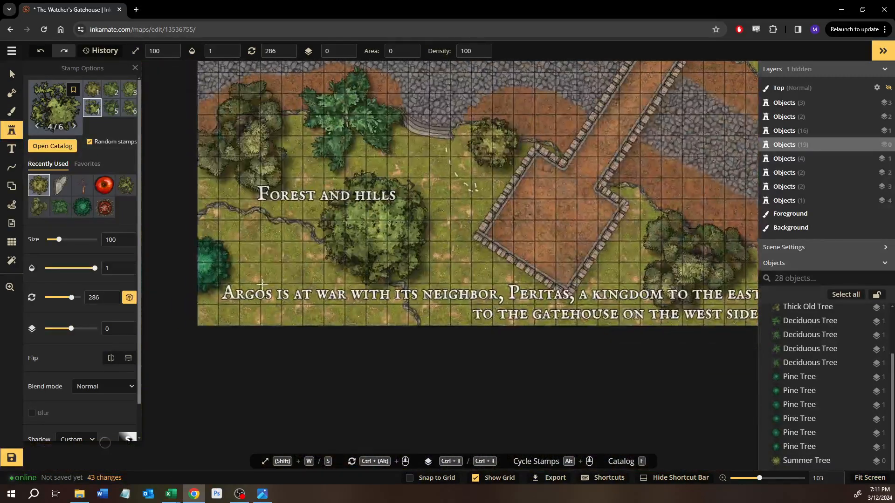
pyautogui.click(255, 228)
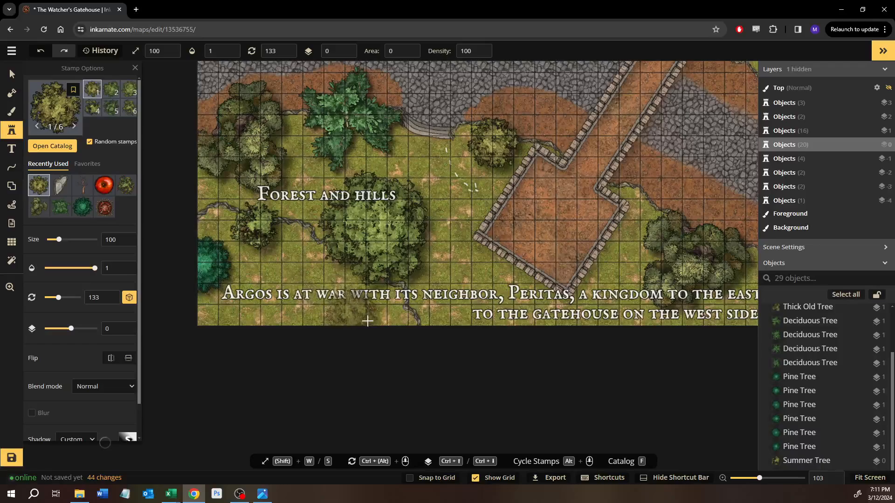
pyautogui.click(389, 320)
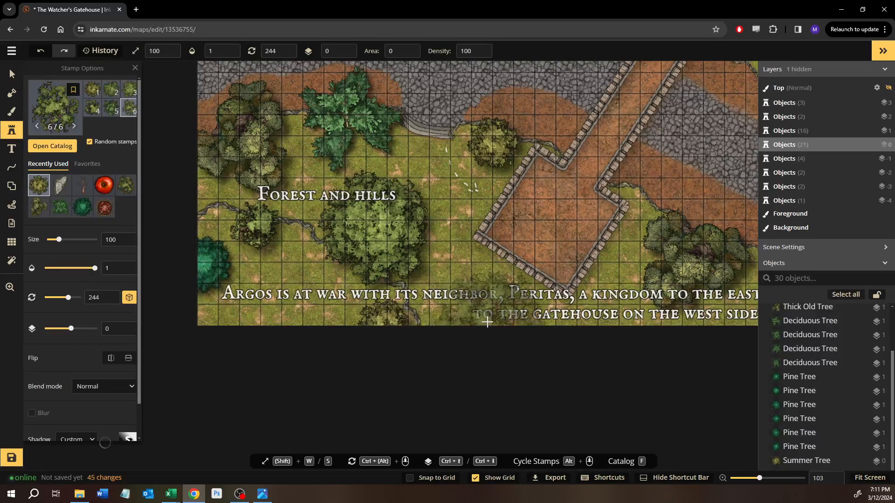
pyautogui.click(558, 185)
# - Place a fifth-variant summer tree at rotation 123 on the northern edge, between the northwestern deciduous tree and the stone steps
pyautogui.moveTo(559, 185); pyautogui.dragTo(372, 388)
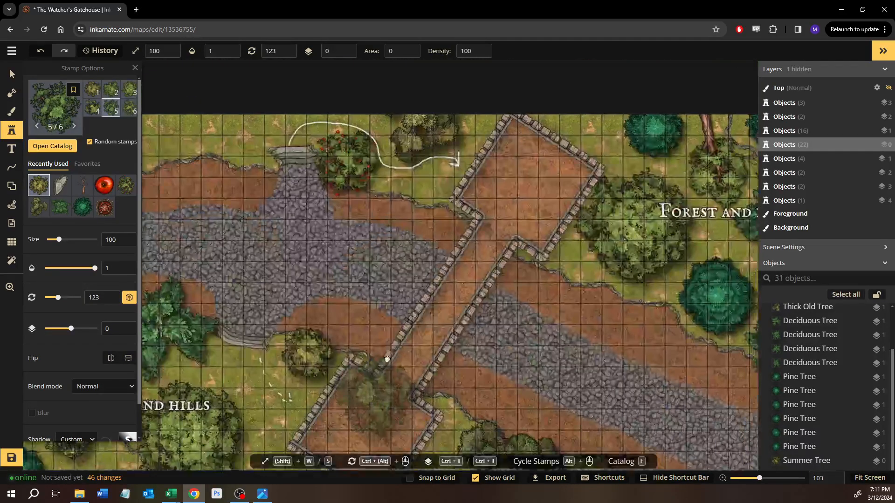
pyautogui.moveTo(401, 241); pyautogui.dragTo(601, 329)
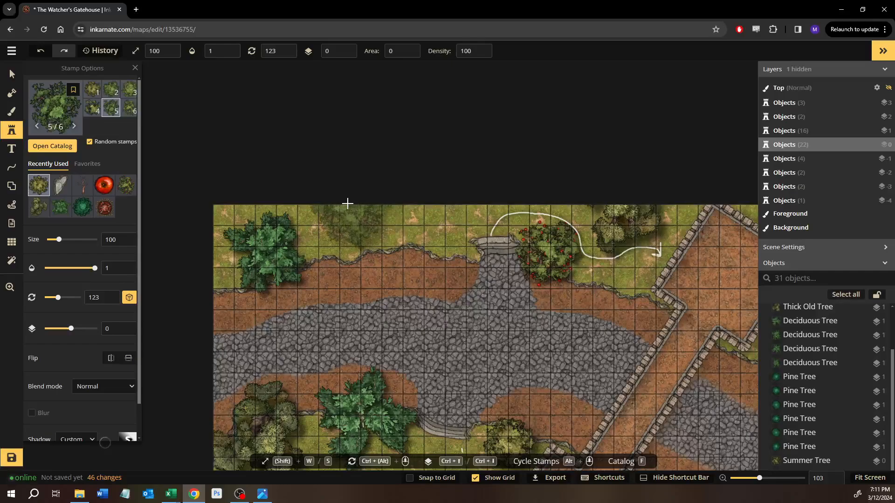
pyautogui.click(348, 203)
pyautogui.moveTo(423, 313); pyautogui.dragTo(333, 311)
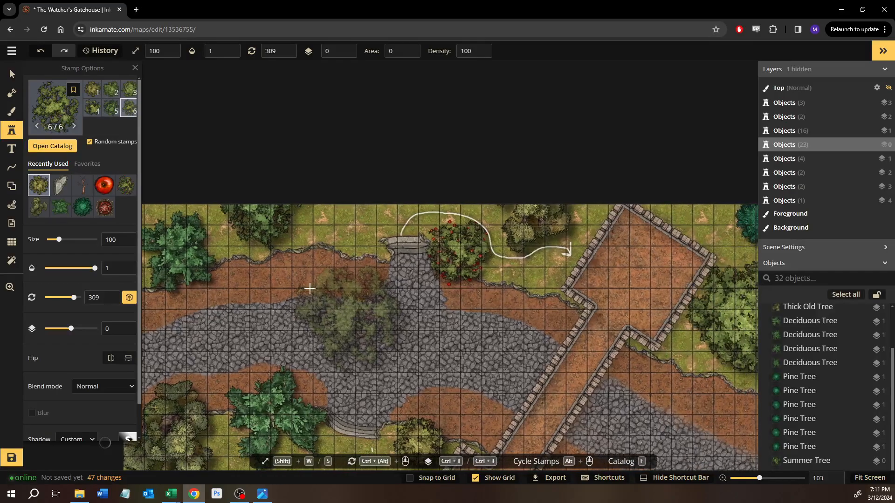
# - Search the Fantasy Battlemaps 2.0 stamp catalog for "log"
pyautogui.click(56, 146)
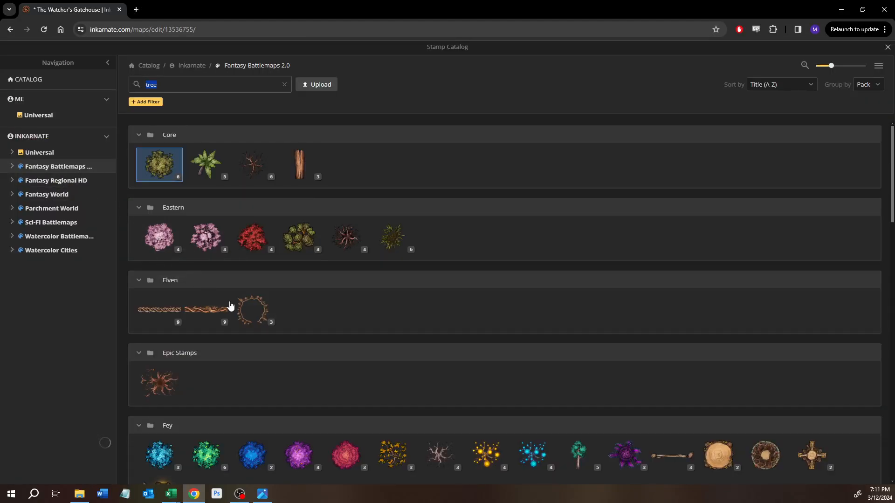
pyautogui.scroll(-5, 230, 306)
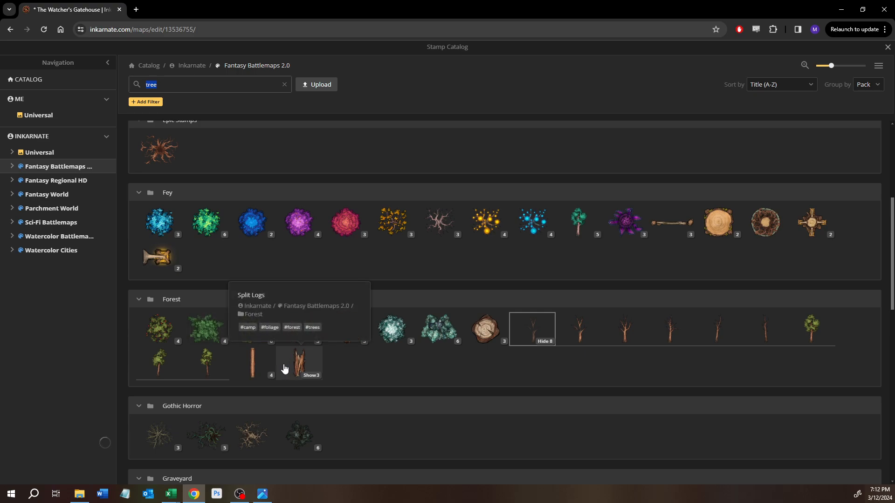
pyautogui.click(310, 377)
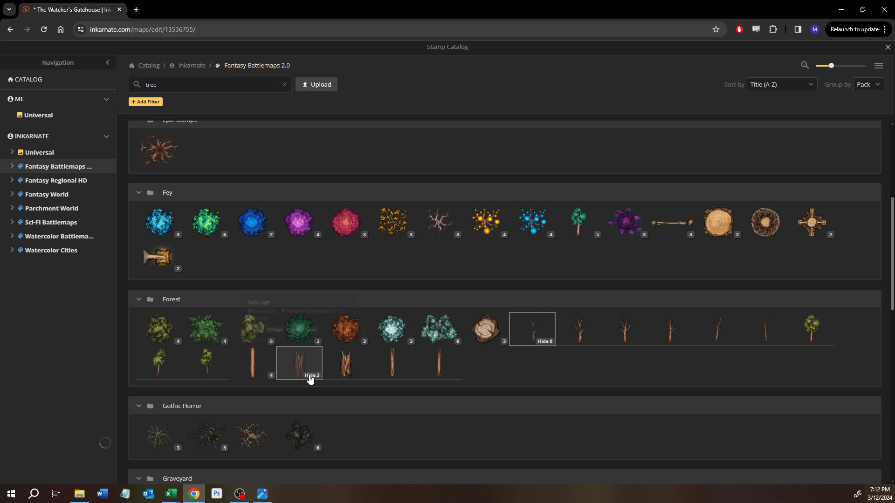
pyautogui.doubleClick(151, 84)
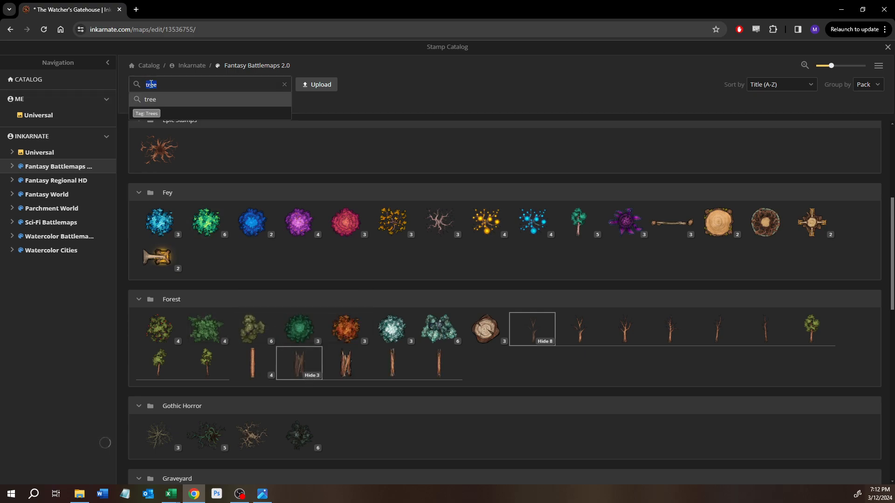
pyautogui.write('treeog')
pyautogui.press('BackSpace')
pyautogui.press('BackSpace')
pyautogui.press('BackSpace')
pyautogui.press('BackSpace')
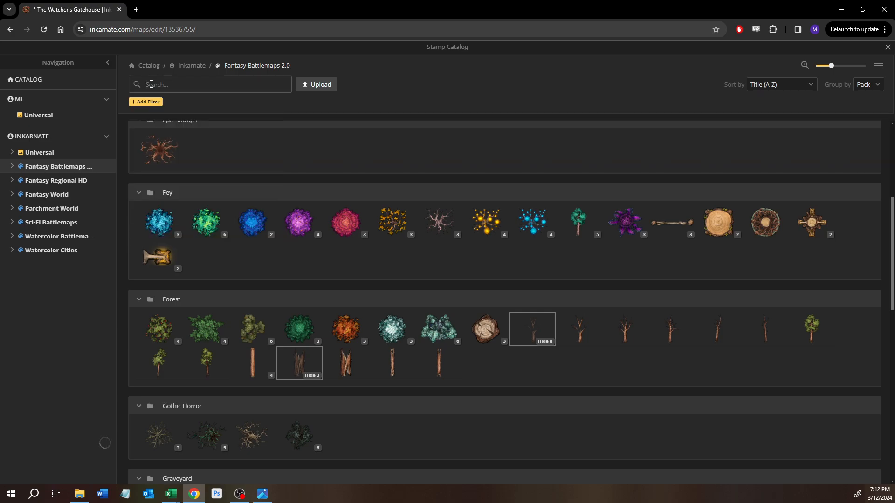
pyautogui.write('log')
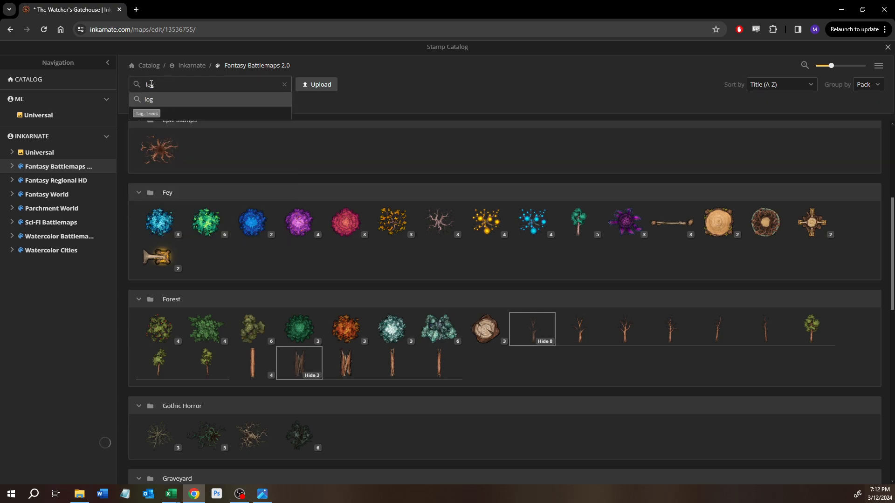
pyautogui.press('Return')
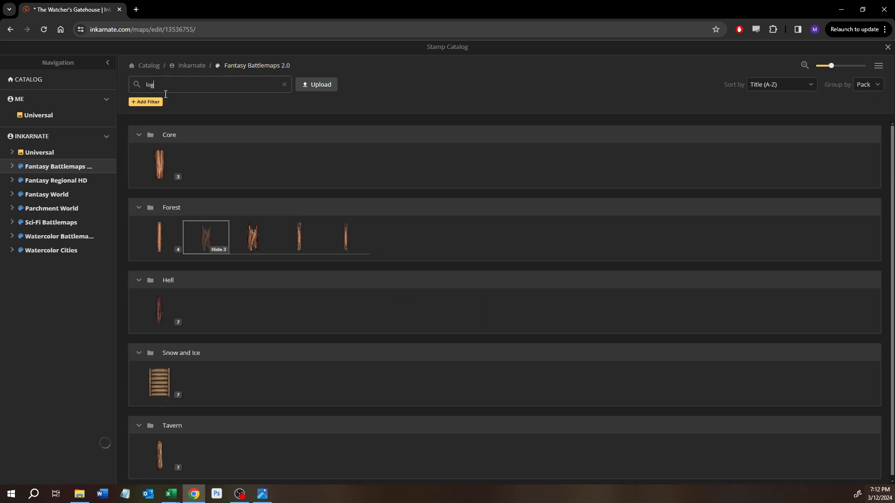
# - Choose the second Small Log variant and place it at size 30 beside the deciduous tree north of the western Forest and hills label
pyautogui.click(163, 178)
pyautogui.click(250, 167)
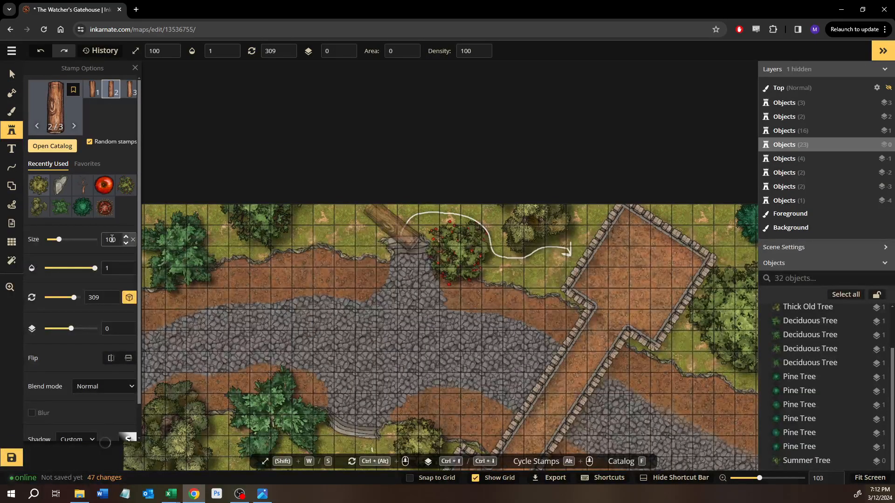
pyautogui.write('30')
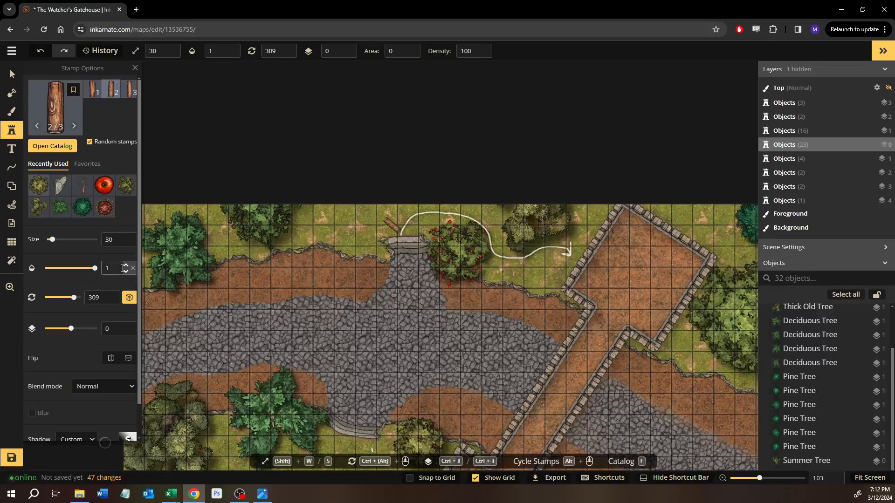
pyautogui.scroll(-10, 299, 275)
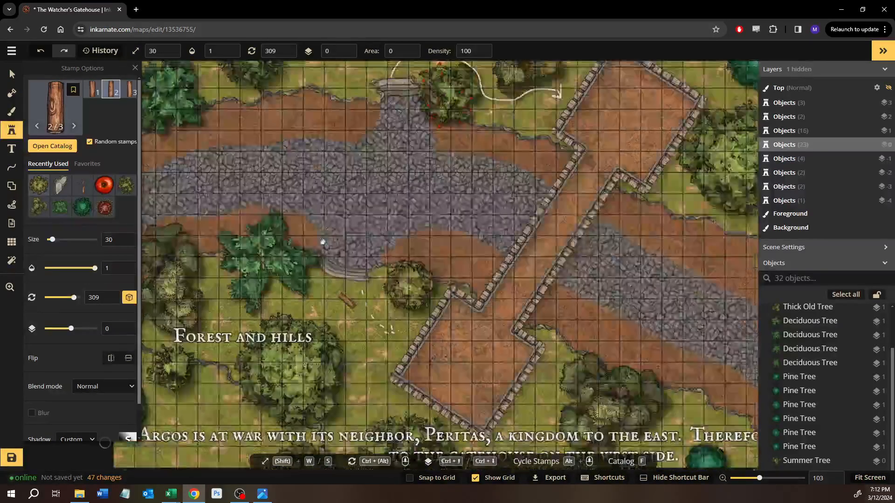
pyautogui.scroll(8, 363, 307)
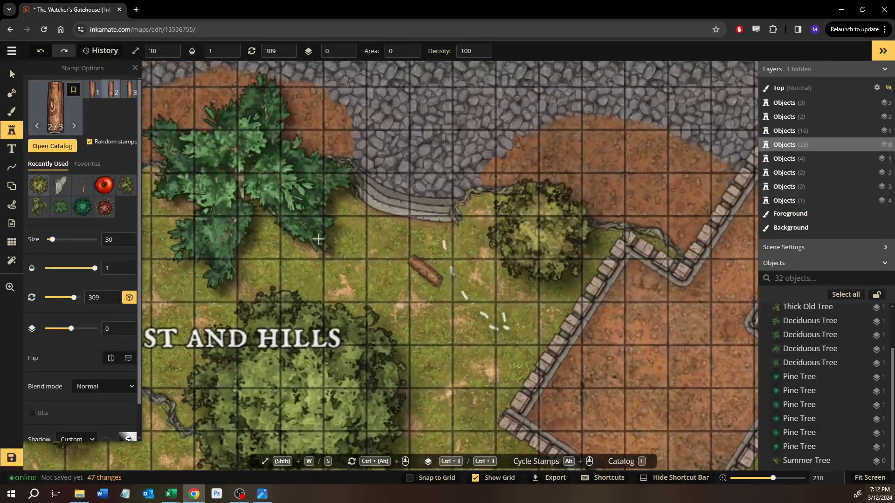
pyautogui.moveTo(318, 239); pyautogui.dragTo(380, 264)
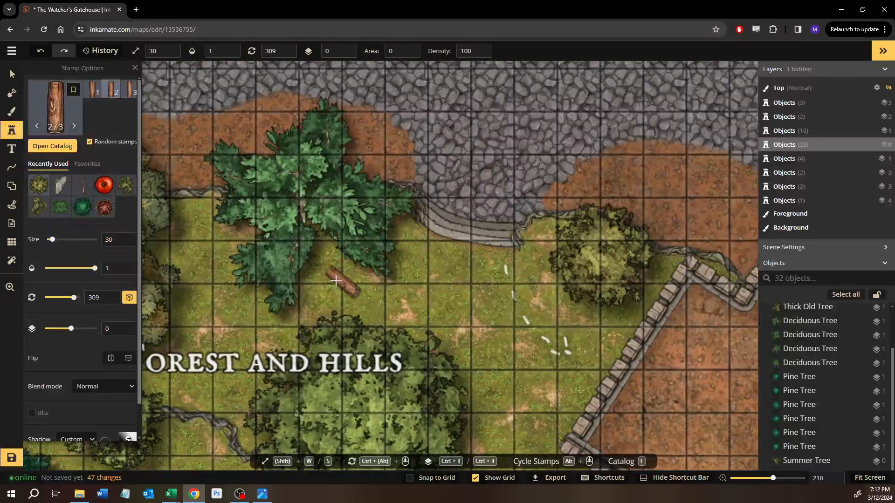
pyautogui.click(336, 281)
# - Rotate the placed small log to 245 degrees
pyautogui.click(14, 74)
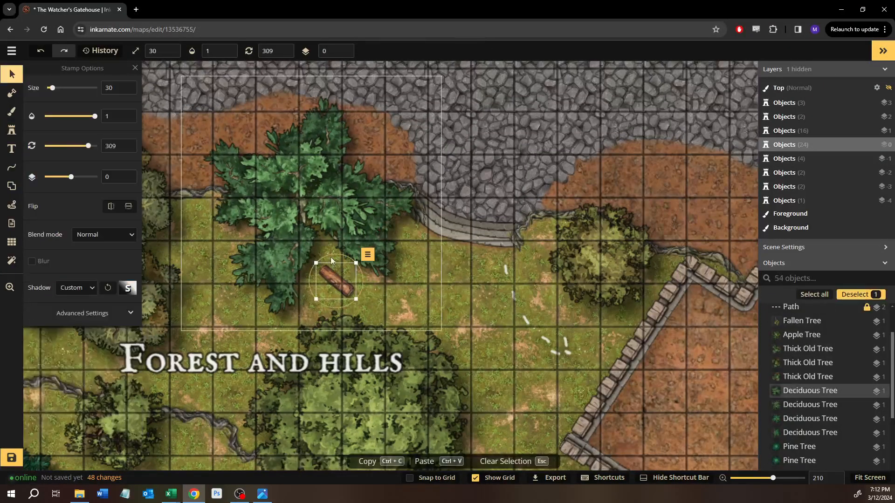
pyautogui.moveTo(328, 255); pyautogui.dragTo(299, 275)
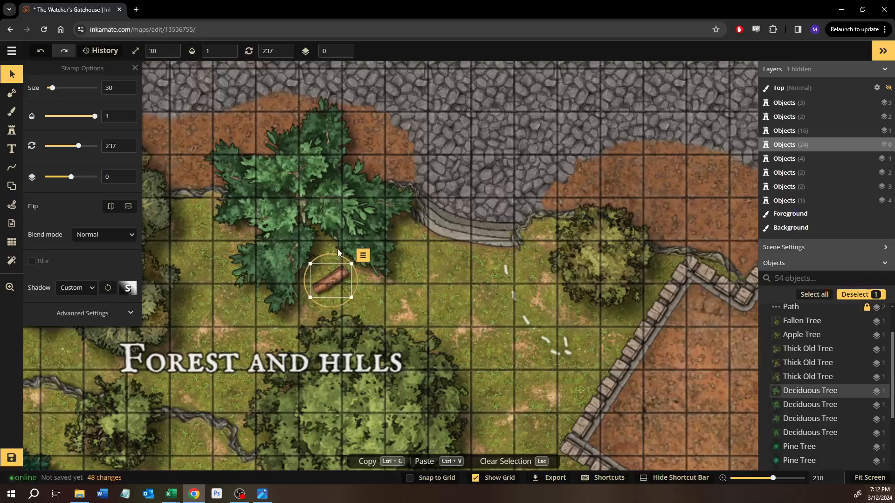
pyautogui.moveTo(338, 253); pyautogui.dragTo(339, 253)
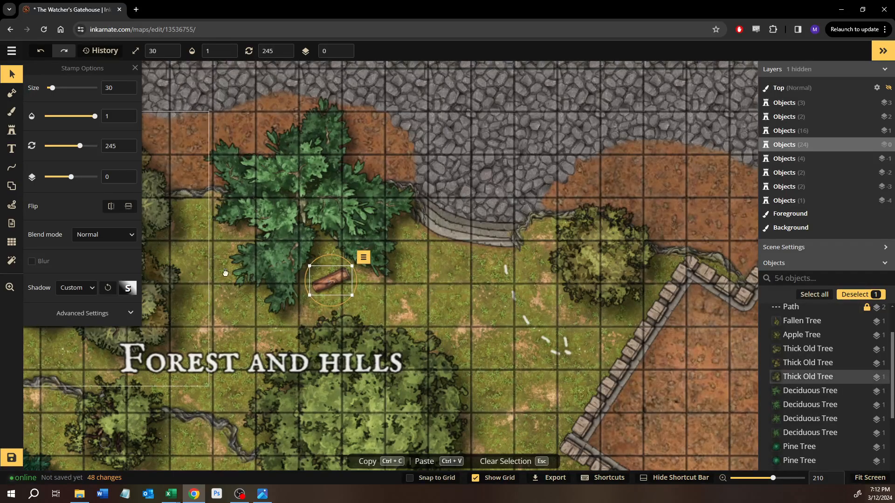
# - Search the stamp catalog for "stump"
pyautogui.moveTo(154, 278); pyautogui.dragTo(166, 191)
pyautogui.moveTo(514, 334); pyautogui.dragTo(251, 178)
pyautogui.moveTo(270, 209); pyautogui.dragTo(153, 262)
pyautogui.moveTo(414, 177); pyautogui.dragTo(339, 277)
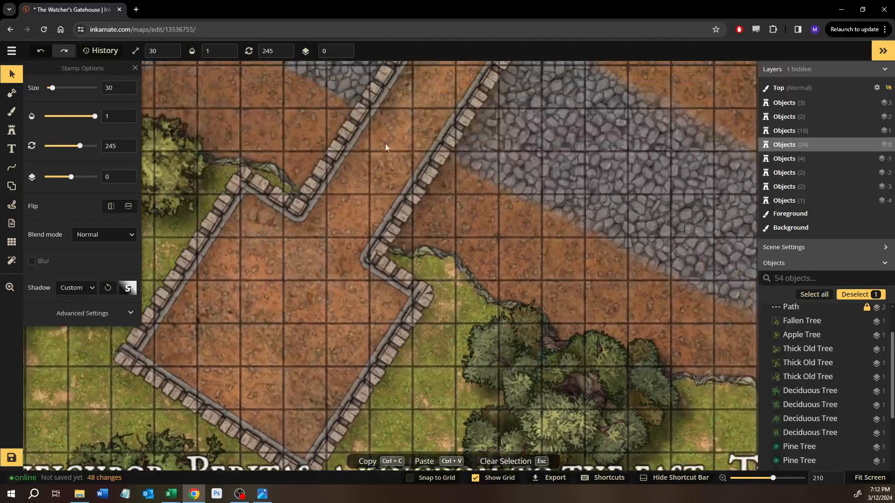
pyautogui.moveTo(385, 144); pyautogui.dragTo(373, 378)
pyautogui.moveTo(454, 240); pyautogui.dragTo(371, 338)
pyautogui.moveTo(401, 211); pyautogui.dragTo(278, 256)
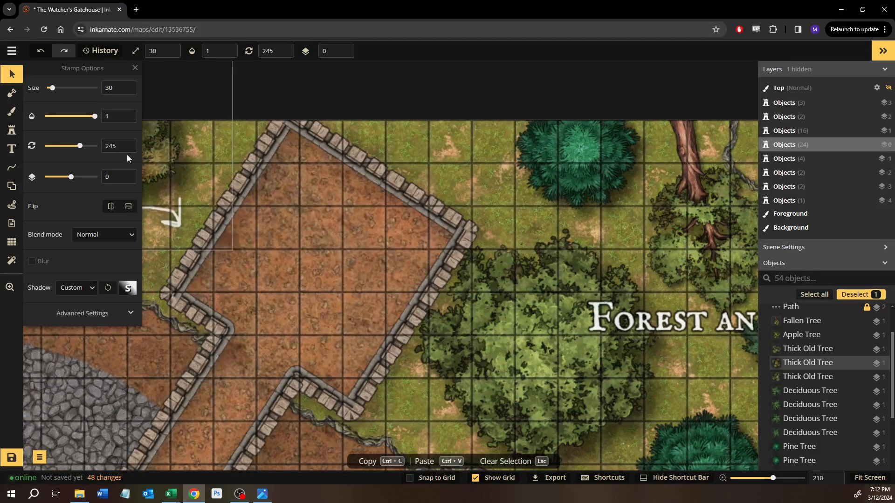
pyautogui.click(54, 149)
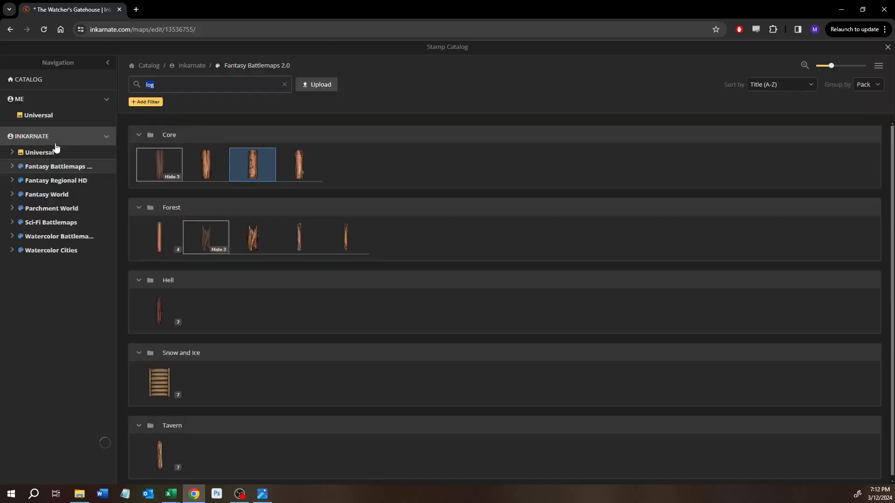
pyautogui.write('logum')
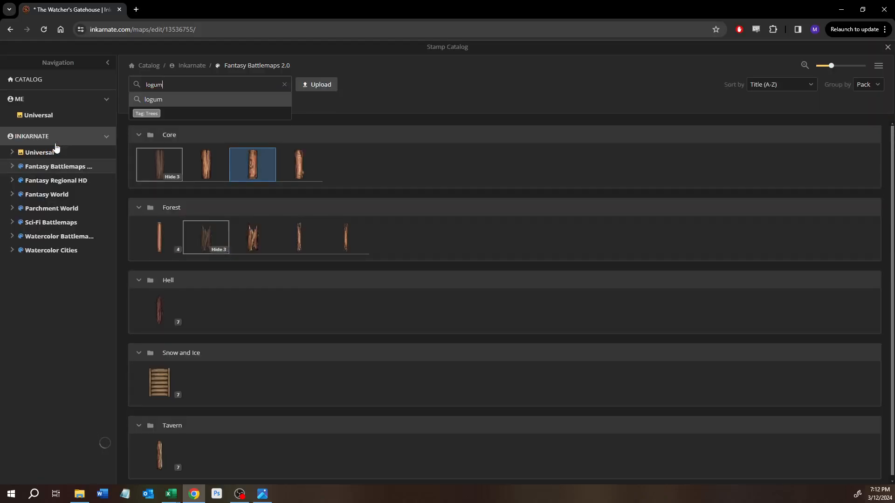
pyautogui.press('BackSpace')
pyautogui.press('BackSpace')
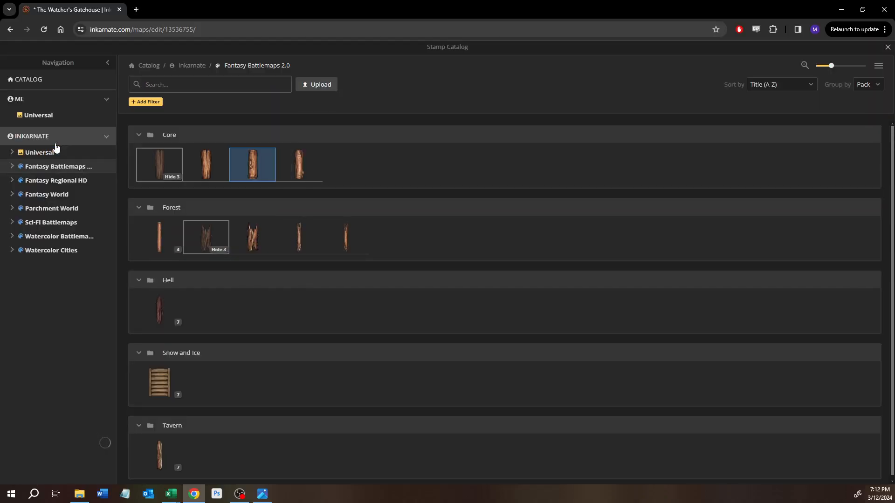
pyautogui.write('stu')
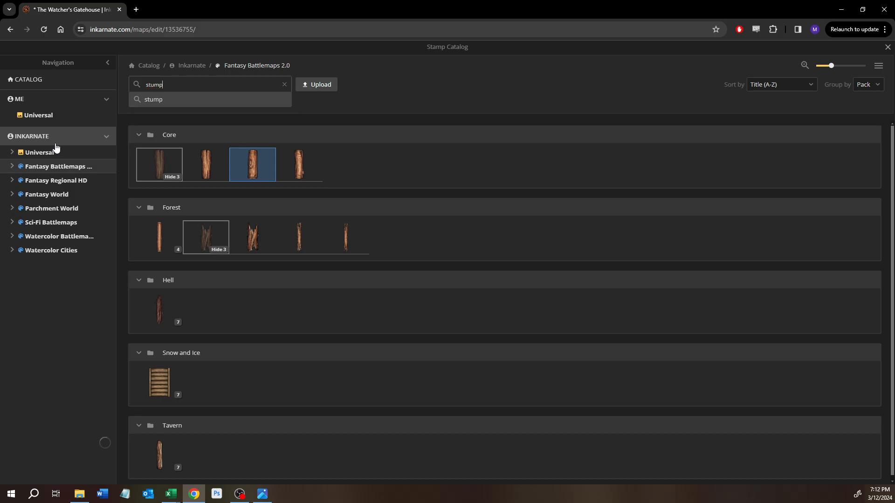
pyautogui.write('mp')
pyautogui.press('Return')
# - Choose the Tree Stump stamp and place it at size 30 near the map's eastern edge, east of the pine below Forest and hills
pyautogui.click(159, 237)
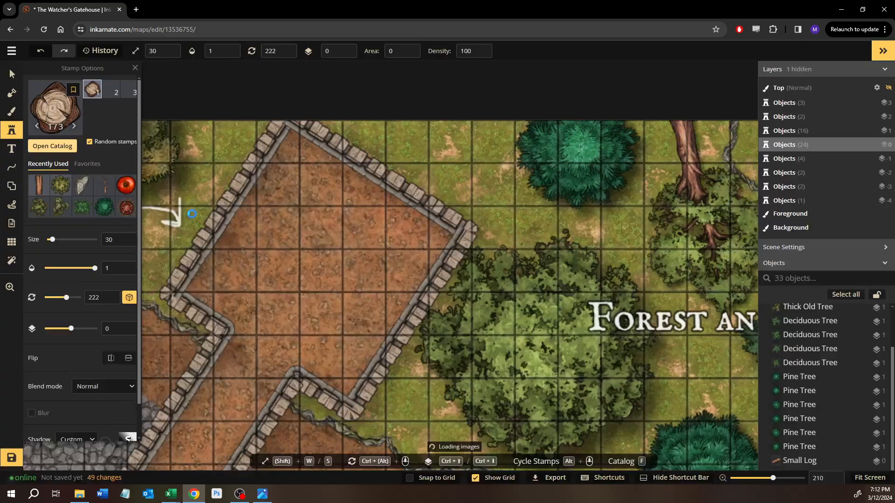
pyautogui.scroll(-3, 394, 314)
pyautogui.moveTo(522, 345); pyautogui.dragTo(244, 210)
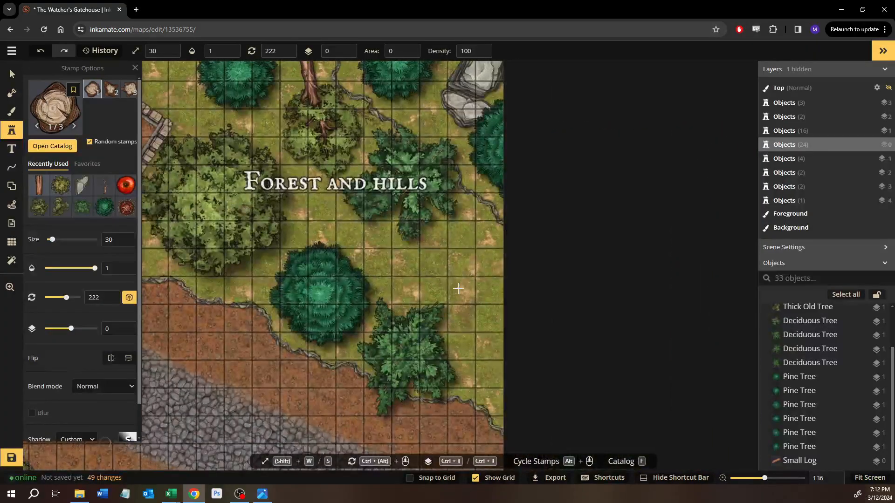
pyautogui.click(459, 267)
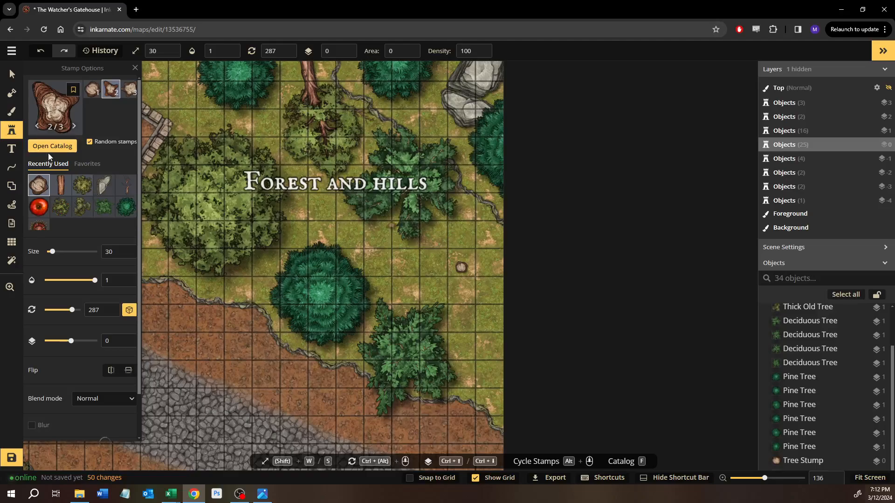
# - Add a first-variant Fallen Tree at size 36 just west of the new stump, turned so its trunk end meets the stump
pyautogui.click(126, 186)
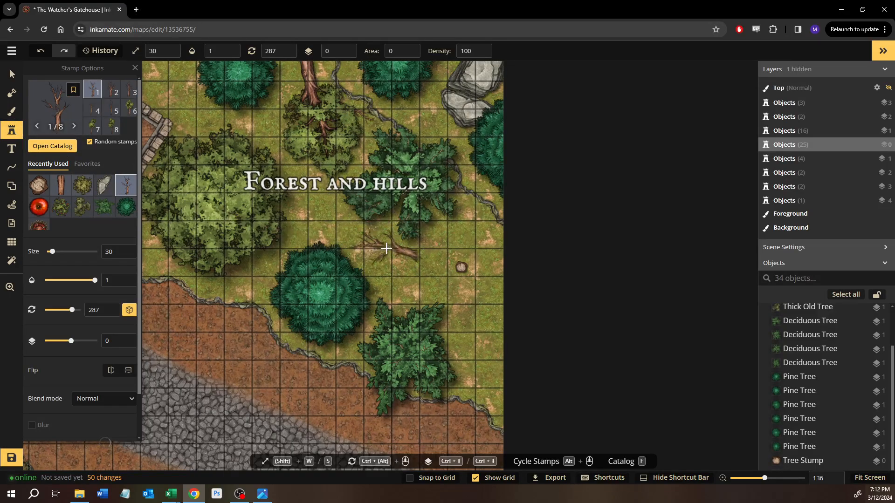
pyautogui.click(437, 284)
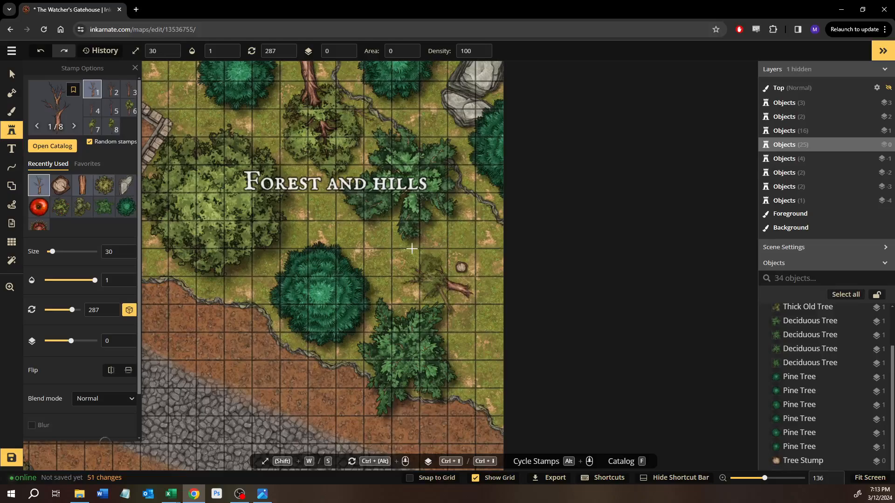
pyautogui.click(13, 74)
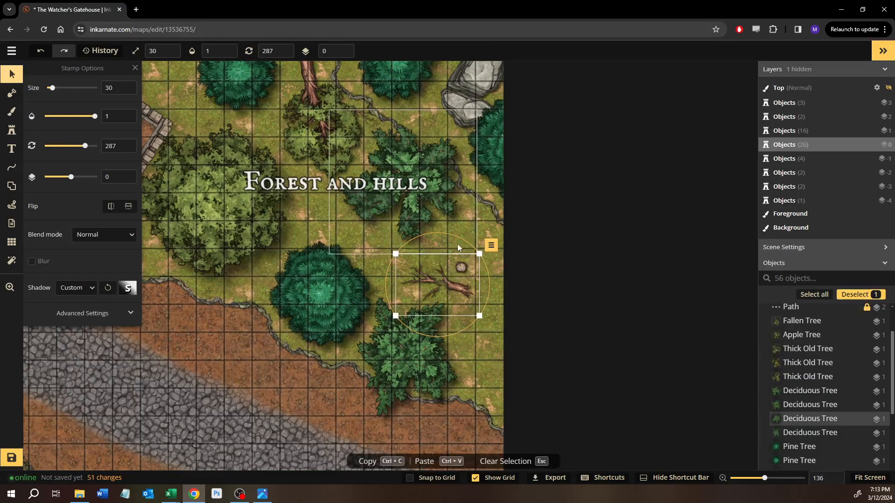
pyautogui.moveTo(459, 240); pyautogui.dragTo(418, 286)
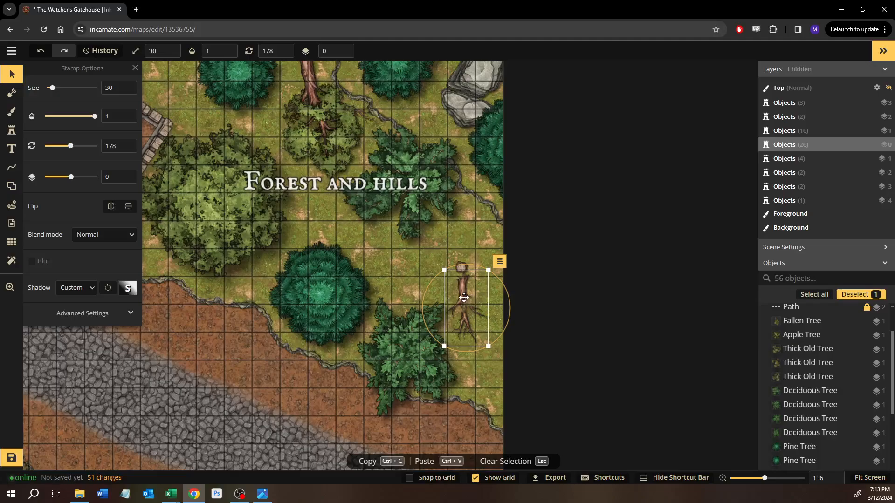
pyautogui.scroll(3, 463, 297)
pyautogui.moveTo(463, 303); pyautogui.dragTo(465, 310)
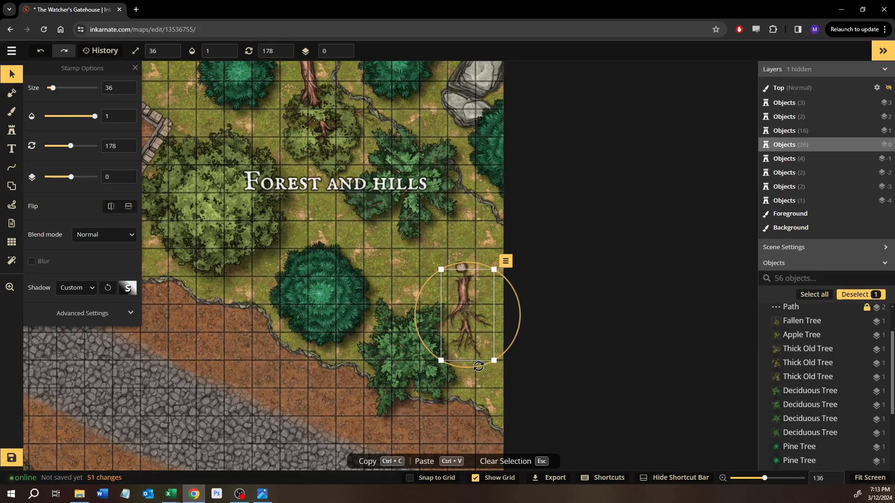
pyautogui.moveTo(419, 352); pyautogui.dragTo(393, 339)
pyautogui.moveTo(457, 315); pyautogui.dragTo(404, 278)
# - Choose the recently used Pine Tree stamp for placing another pine in the map's southwestern corner
pyautogui.click(183, 356)
pyautogui.scroll(-3, 191, 351)
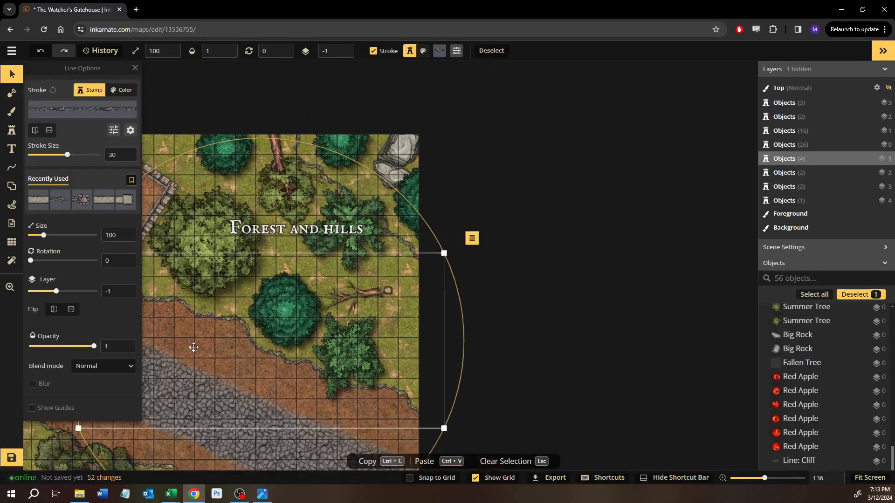
pyautogui.scroll(-1, 193, 347)
pyautogui.moveTo(194, 348); pyautogui.dragTo(548, 294)
pyautogui.moveTo(320, 267); pyautogui.dragTo(378, 241)
pyautogui.moveTo(332, 297); pyautogui.dragTo(437, 204)
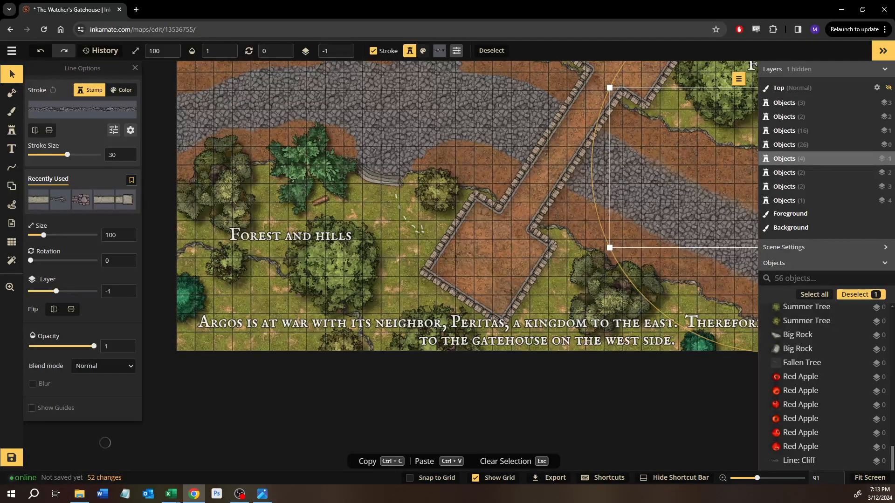
pyautogui.moveTo(351, 262); pyautogui.dragTo(451, 345)
pyautogui.click(242, 342)
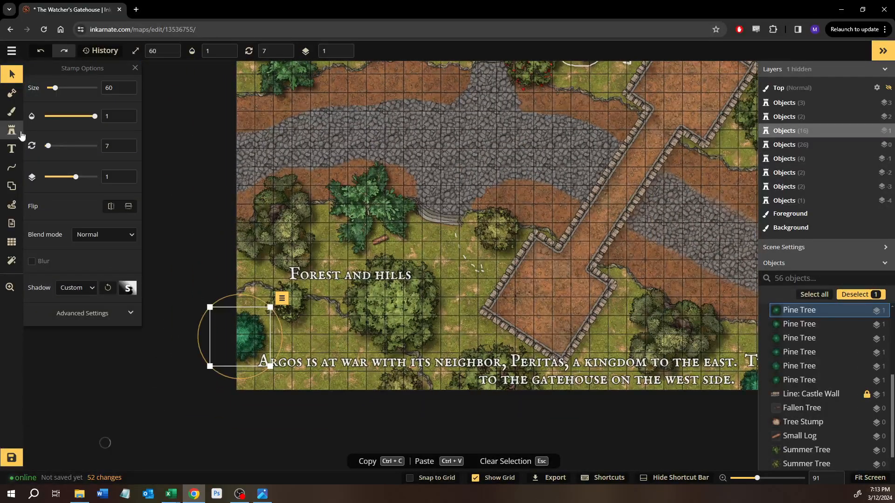
pyautogui.press('d')
pyautogui.click(126, 92)
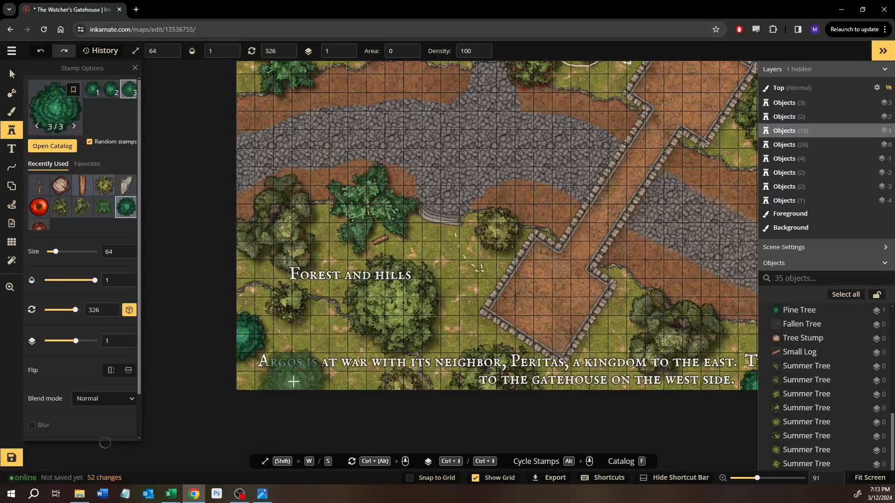
# - Place a third-variant Pine Tree at size 85 near the map's southwestern corner, east of the existing pine
pyautogui.press('w')
pyautogui.press('w')
pyautogui.press('w')
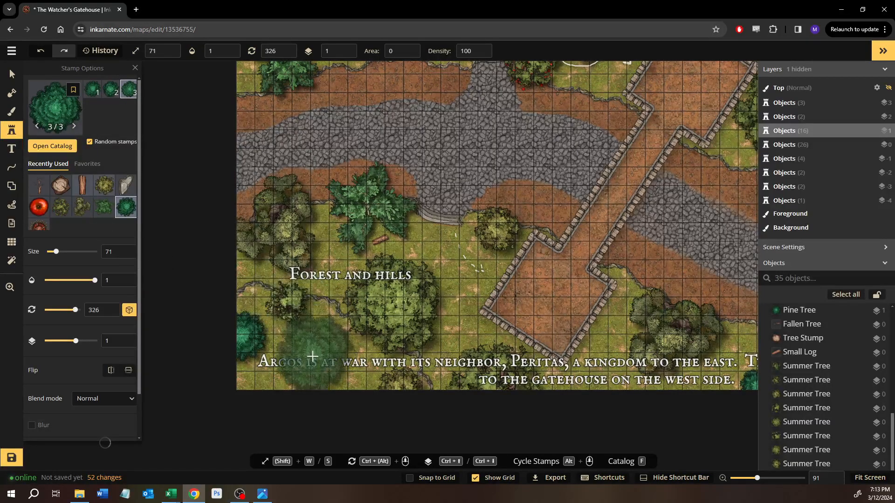
pyautogui.press('w')
pyautogui.press('w')
pyautogui.press('w')
pyautogui.press('w')
pyautogui.press('w')
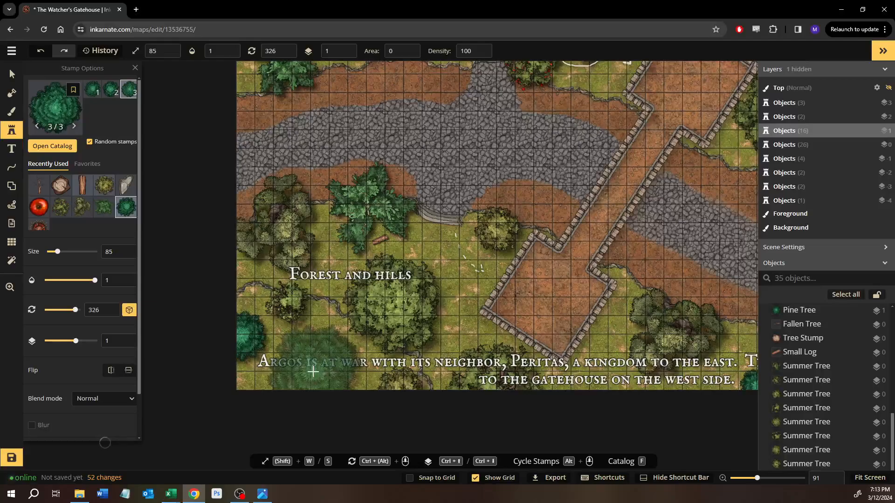
pyautogui.click(312, 371)
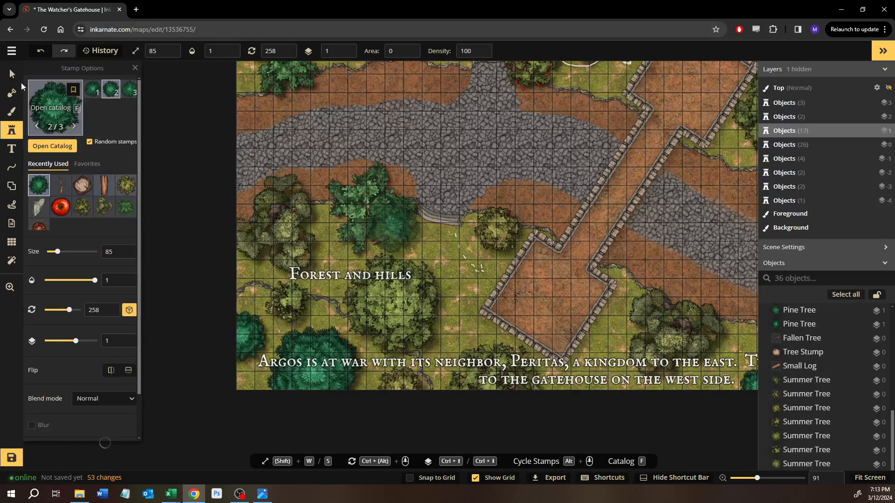
# - Leave stamp placement and save the map
pyautogui.press('Escape')
pyautogui.press('Escape')
pyautogui.moveTo(471, 122); pyautogui.dragTo(390, 280)
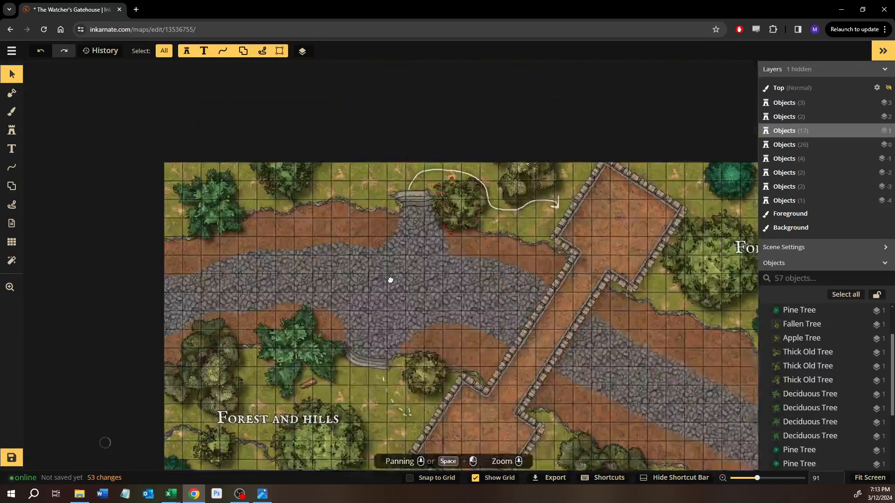
pyautogui.click(12, 458)
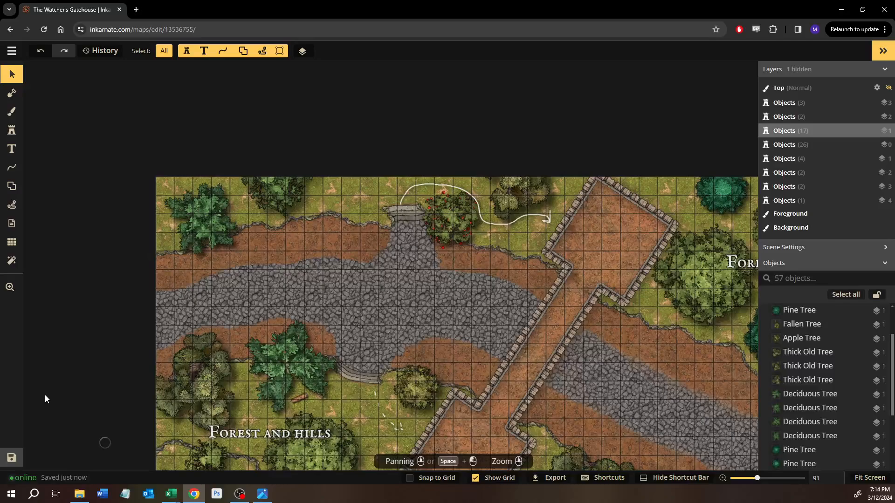
# - Start the background texture brush and choose the dark gray-green grass texture ending the Forest group's first row
pyautogui.moveTo(279, 312); pyautogui.dragTo(249, 274)
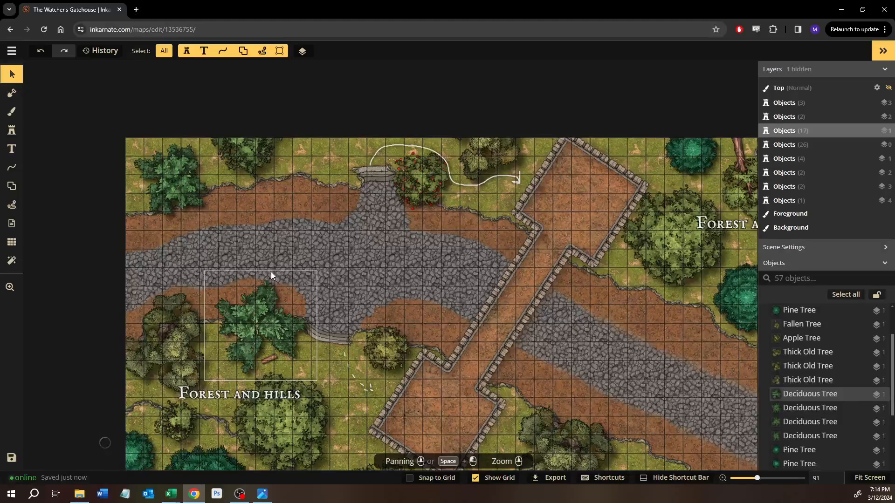
pyautogui.moveTo(305, 277); pyautogui.dragTo(260, 206)
pyautogui.moveTo(299, 254); pyautogui.dragTo(478, 343)
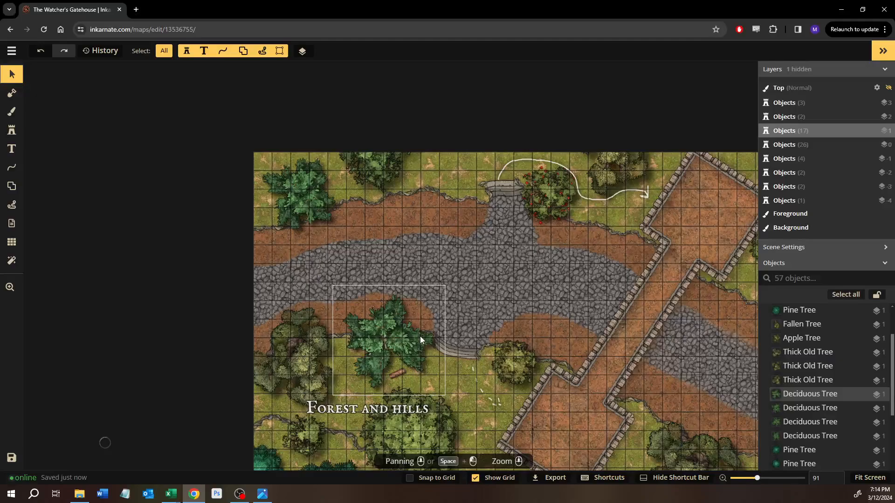
pyautogui.moveTo(419, 335); pyautogui.dragTo(397, 248)
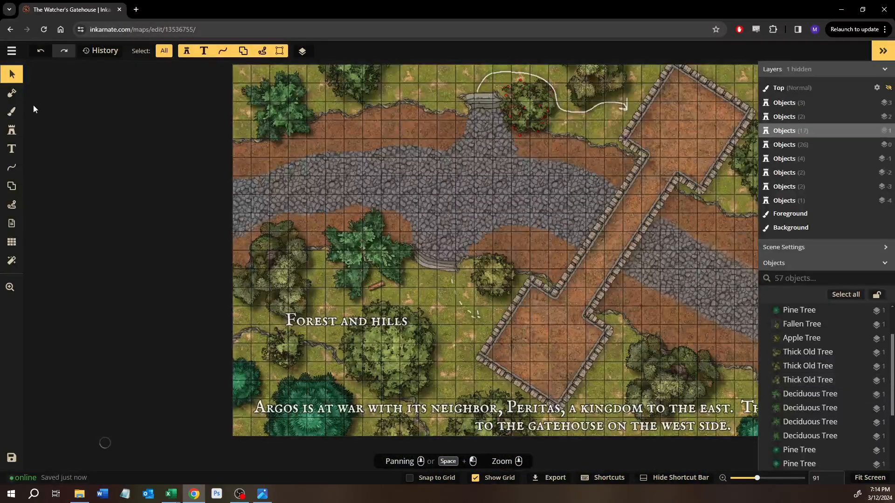
pyautogui.click(12, 111)
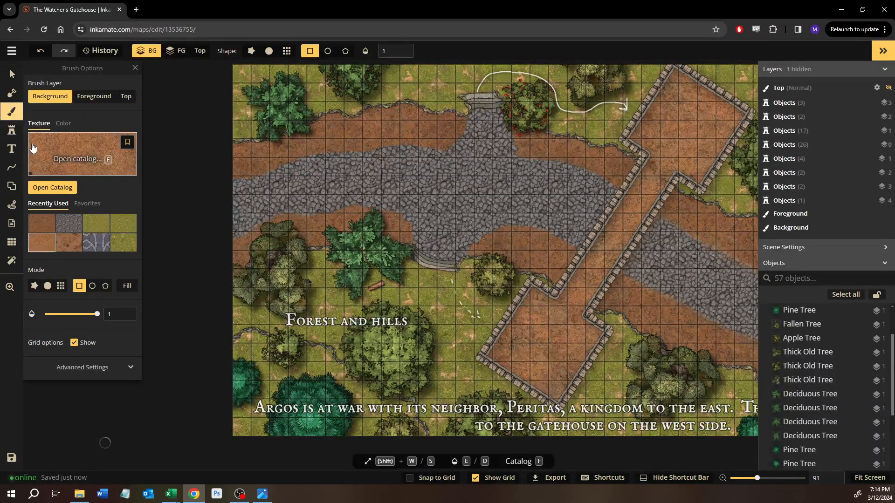
pyautogui.click(52, 188)
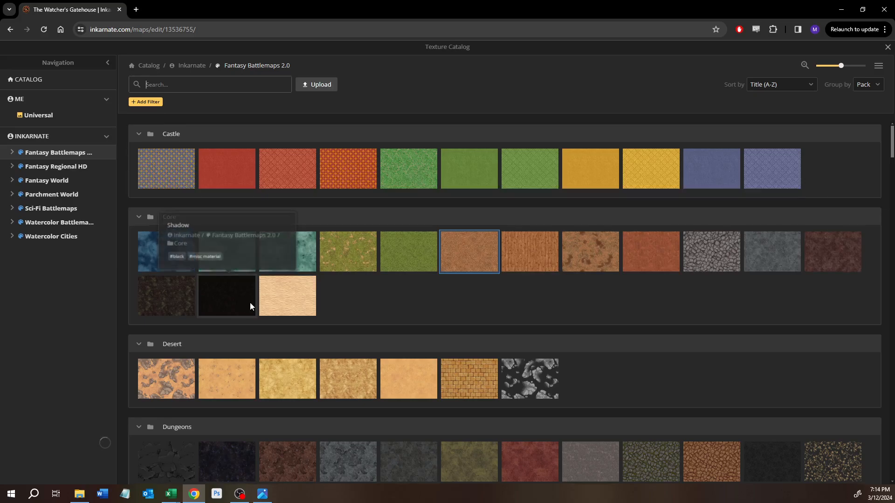
pyautogui.scroll(-4, 250, 303)
pyautogui.scroll(-10, 250, 305)
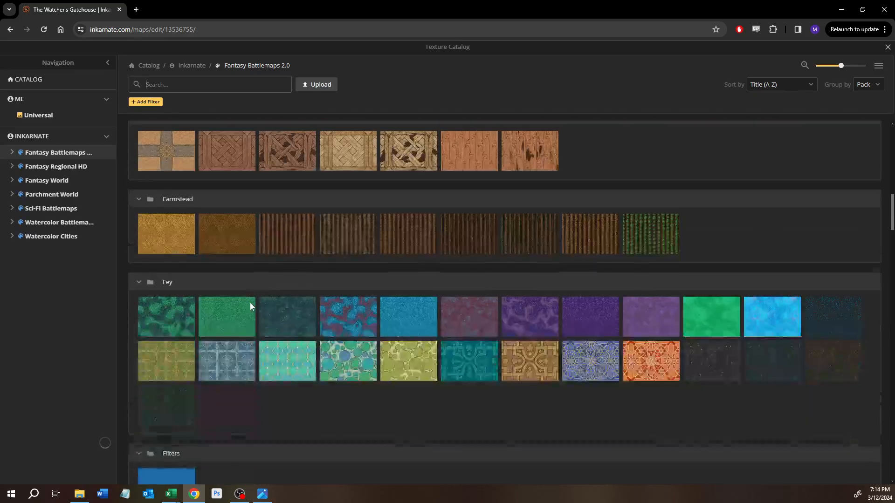
pyautogui.scroll(-5, 248, 302)
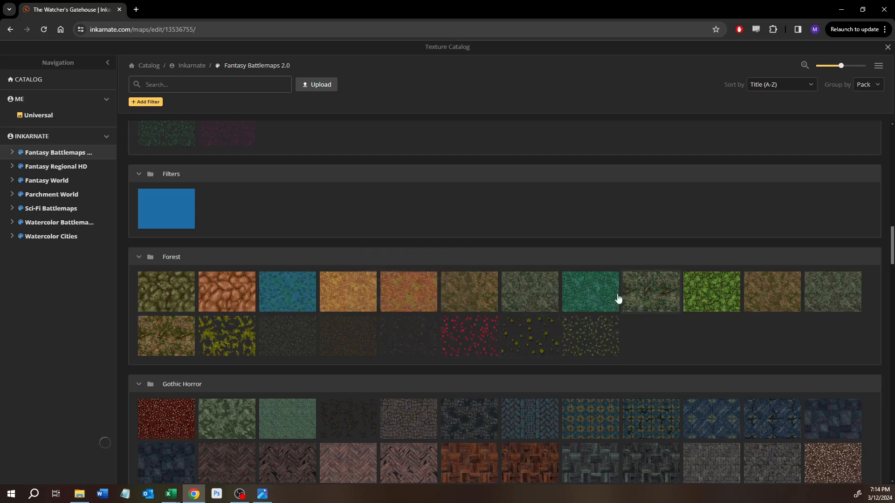
pyautogui.moveTo(529, 299)
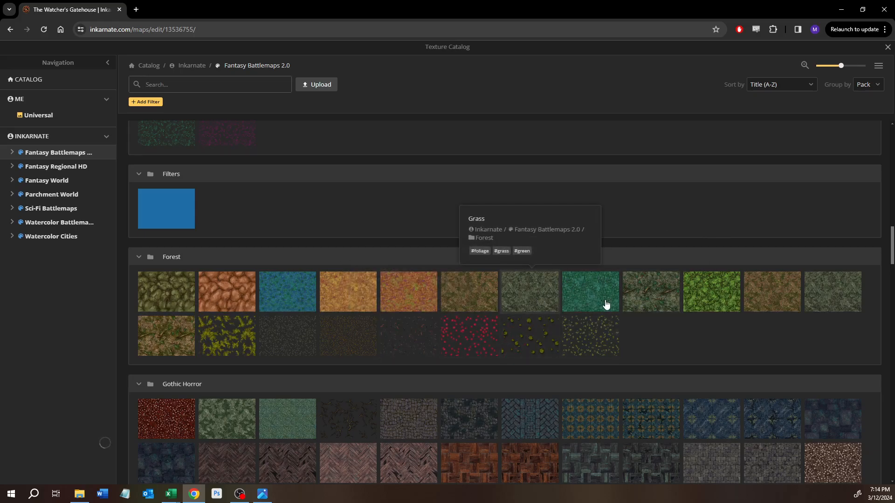
pyautogui.moveTo(645, 299)
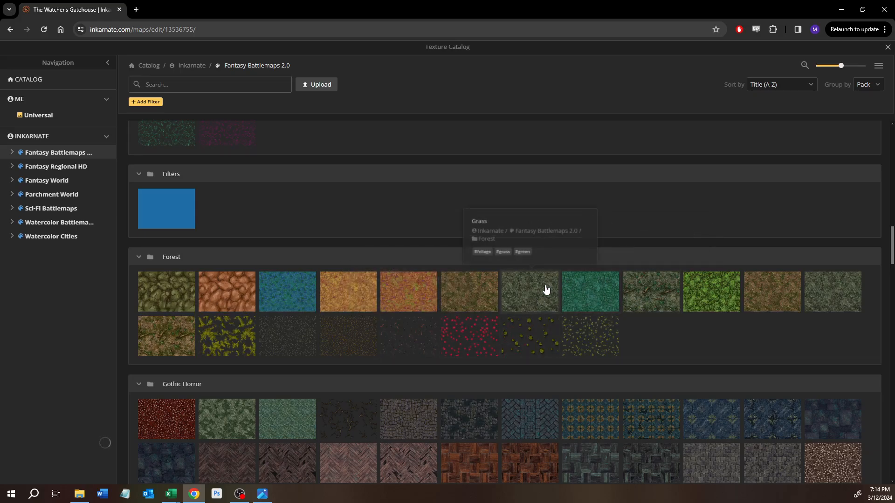
pyautogui.click(859, 305)
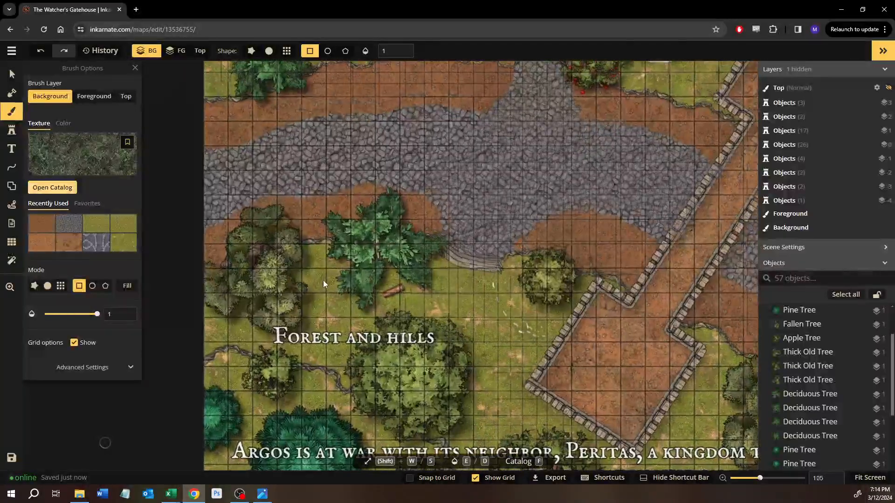
# - Switch the brush to a soft circle and set its size to 40
pyautogui.scroll(3, 323, 281)
pyautogui.click(48, 287)
pyautogui.scroll(4, 345, 285)
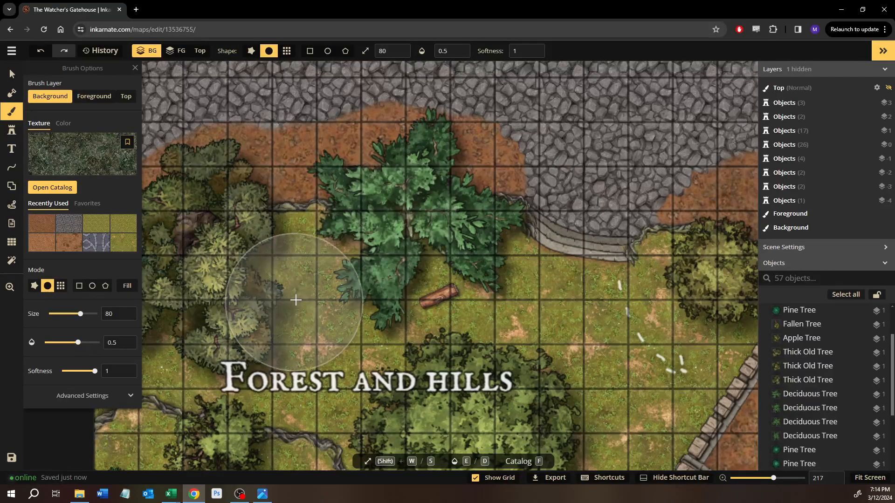
pyautogui.press('s')
pyautogui.press('s')
pyautogui.press('s')
pyautogui.press('s')
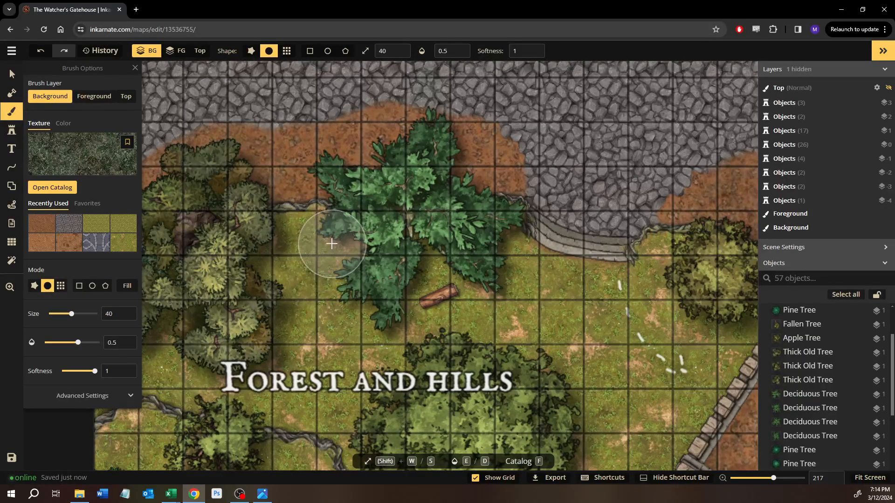
# - Try painting the dark Forest texture on the ground around the trees south of the road and along the southern edge
pyautogui.moveTo(311, 235)
pyautogui.mouseDown()
pyautogui.moveTo(227, 254)
pyautogui.moveTo(340, 255)
pyautogui.moveTo(335, 278)
pyautogui.moveTo(292, 298)
pyautogui.moveTo(251, 294)
pyautogui.moveTo(215, 310)
pyautogui.moveTo(145, 305)
pyautogui.moveTo(188, 332)
pyautogui.moveTo(230, 340)
pyautogui.moveTo(291, 329)
pyautogui.moveTo(444, 270)
pyautogui.moveTo(477, 278)
pyautogui.moveTo(403, 310)
pyautogui.moveTo(410, 343)
pyautogui.moveTo(387, 370)
pyautogui.moveTo(327, 363)
pyautogui.moveTo(327, 338)
pyautogui.moveTo(273, 330)
pyautogui.moveTo(253, 330)
pyautogui.moveTo(236, 348)
pyautogui.moveTo(157, 348)
pyautogui.moveTo(228, 361)
pyautogui.moveTo(351, 359)
pyautogui.moveTo(391, 394)
pyautogui.moveTo(419, 415)
pyautogui.mouseUp()
pyautogui.moveTo(412, 375)
pyautogui.mouseDown()
pyautogui.moveTo(480, 230)
pyautogui.moveTo(305, 261)
pyautogui.mouseUp()
pyautogui.moveTo(357, 168)
pyautogui.mouseDown()
pyautogui.moveTo(369, 201)
pyautogui.moveTo(438, 256)
pyautogui.moveTo(477, 303)
pyautogui.moveTo(484, 370)
pyautogui.mouseUp()
pyautogui.moveTo(483, 368)
pyautogui.mouseDown()
pyautogui.moveTo(434, 247)
pyautogui.moveTo(425, 173)
pyautogui.moveTo(436, 171)
pyautogui.moveTo(415, 255)
pyautogui.moveTo(442, 324)
pyautogui.moveTo(443, 363)
pyautogui.moveTo(462, 238)
pyautogui.moveTo(514, 266)
pyautogui.moveTo(627, 292)
pyautogui.moveTo(678, 343)
pyautogui.moveTo(697, 387)
pyautogui.moveTo(351, 270)
pyautogui.mouseUp()
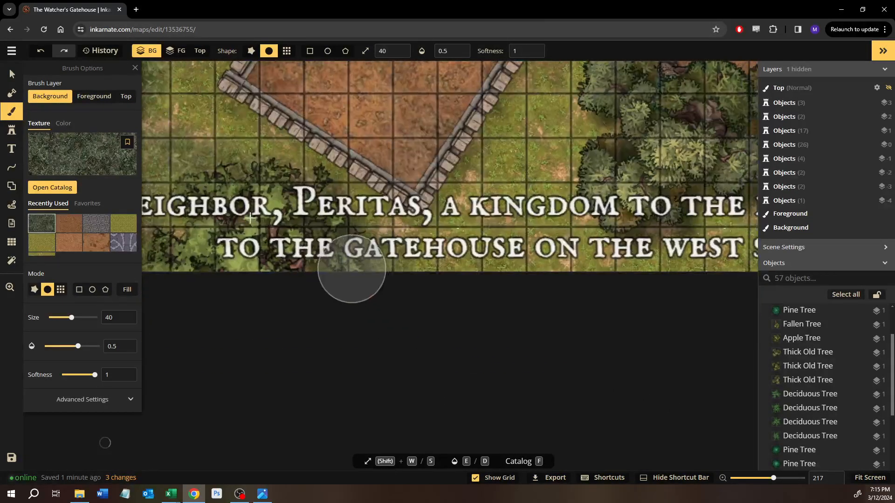
pyautogui.moveTo(248, 218); pyautogui.dragTo(520, 318)
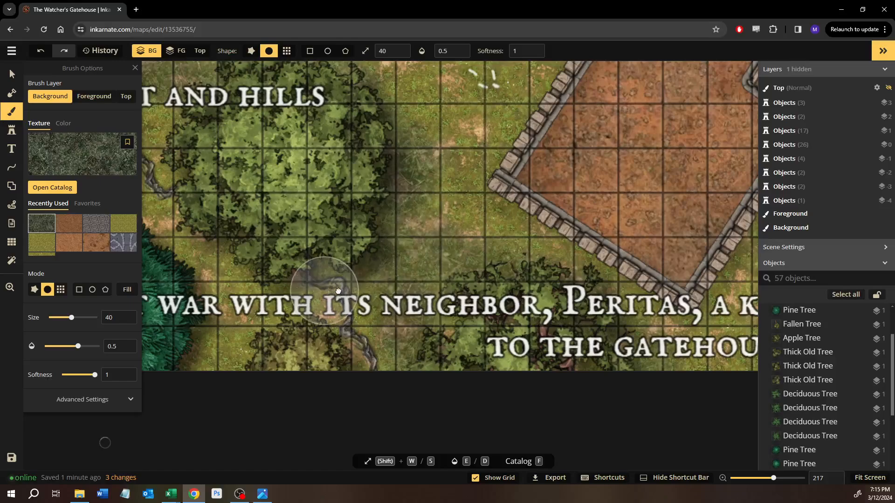
pyautogui.moveTo(330, 290); pyautogui.dragTo(545, 301)
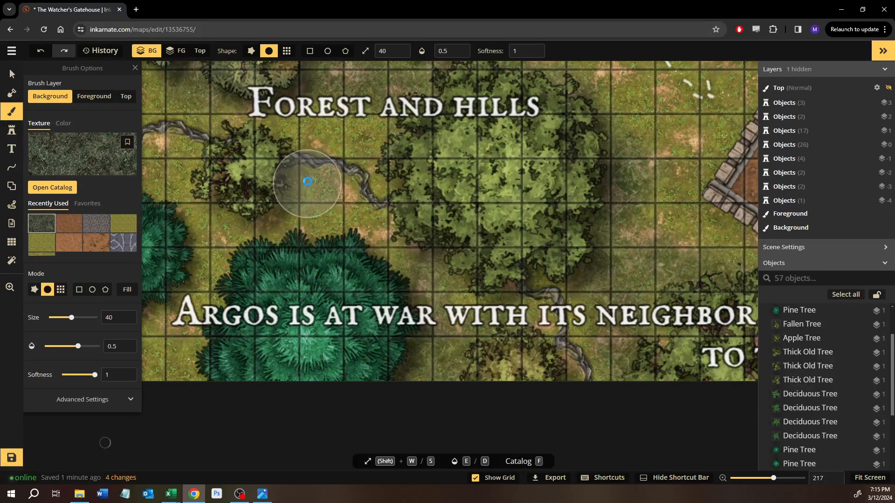
# - Undo all the dark grass strokes painted around the southwestern trees
pyautogui.hotkey('ctrl', 'z')
pyautogui.hotkey('ctrl', 'z')
pyautogui.moveTo(286, 154)
pyautogui.mouseDown()
pyautogui.moveTo(375, 321)
pyautogui.moveTo(405, 353)
pyautogui.mouseUp()
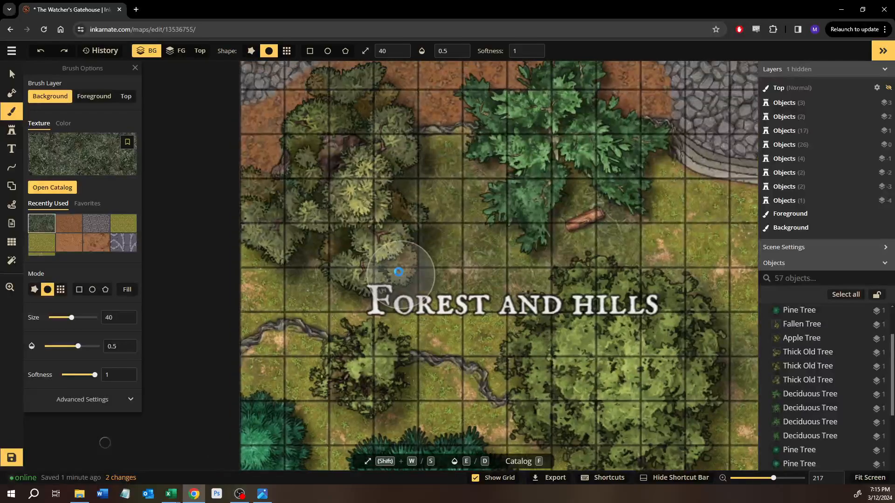
pyautogui.hotkey('ctrl', 'z')
pyautogui.hotkey('ctrl', 'z')
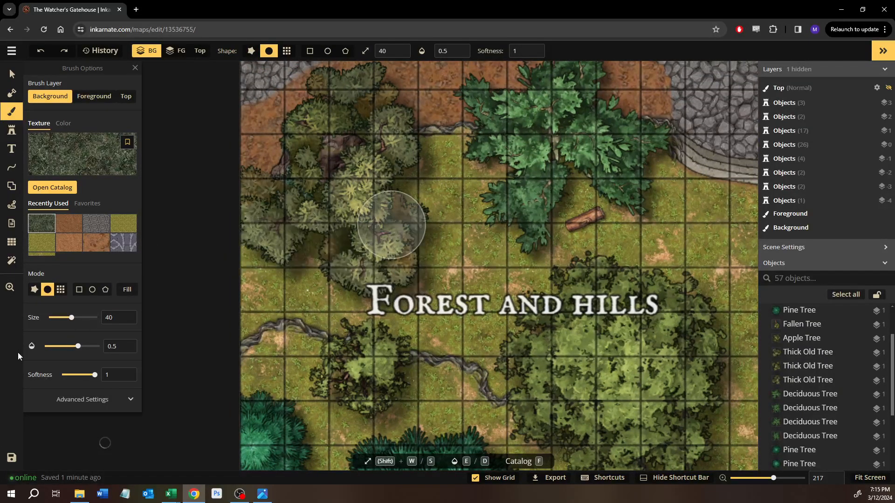
# - Set the brush texture's placement size to 30 in the advanced settings
pyautogui.click(91, 405)
pyautogui.scroll(-2, 84, 396)
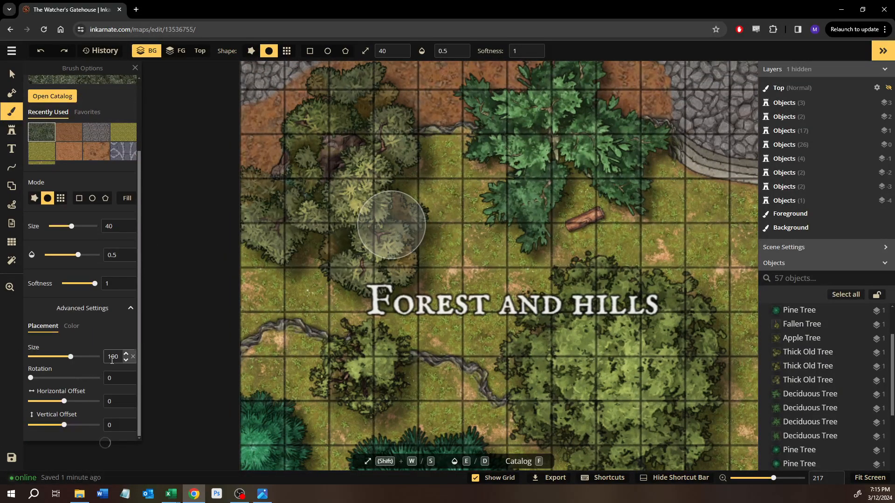
pyautogui.write('30')
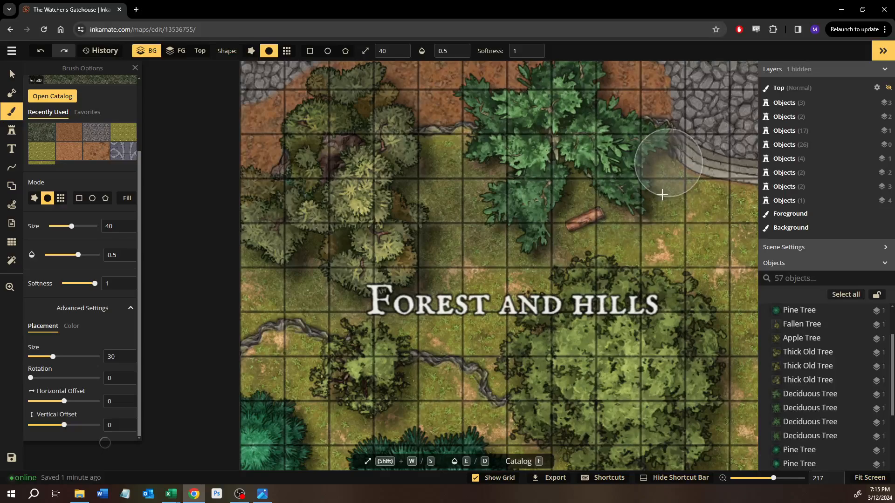
# - Paint the finer dark grass around the large tree below the western Forest and hills label and the trees along the southern edge
pyautogui.moveTo(519, 330)
pyautogui.mouseDown()
pyautogui.moveTo(548, 274)
pyautogui.moveTo(504, 345)
pyautogui.moveTo(674, 315)
pyautogui.mouseUp()
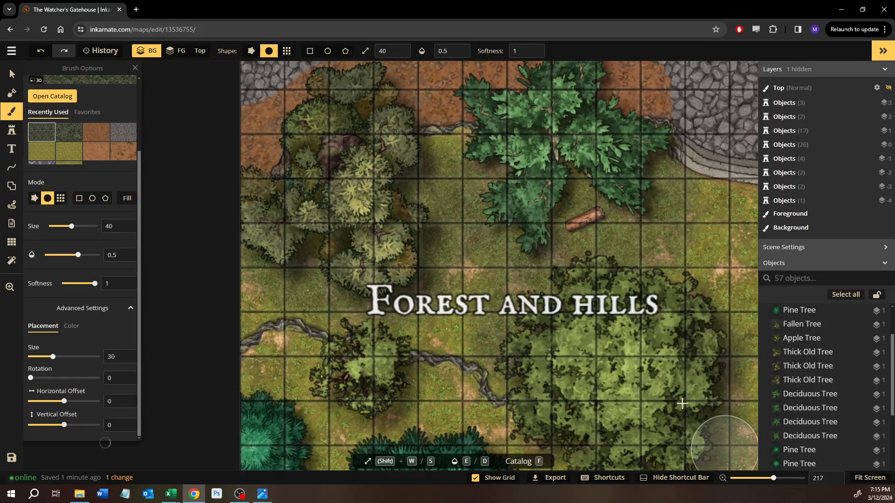
pyautogui.moveTo(676, 391)
pyautogui.mouseDown()
pyautogui.moveTo(373, 202)
pyautogui.moveTo(394, 280)
pyautogui.moveTo(450, 394)
pyautogui.moveTo(486, 285)
pyautogui.mouseUp()
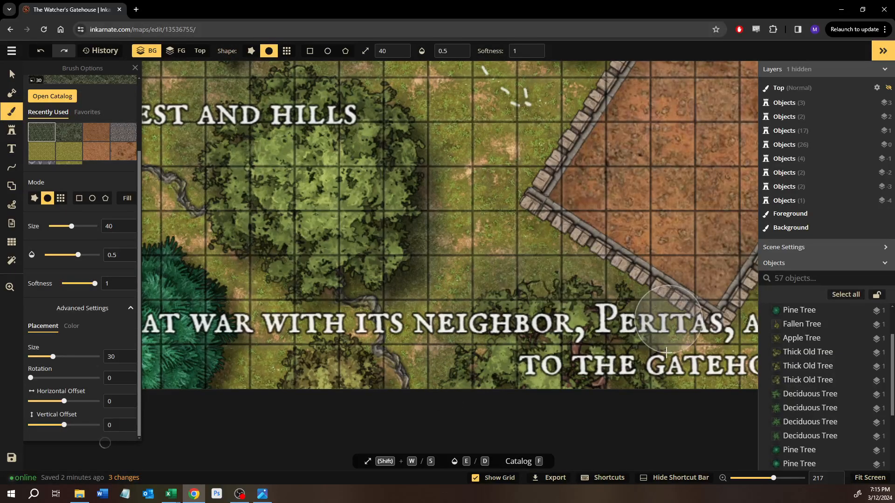
pyautogui.moveTo(621, 363)
pyautogui.mouseDown()
pyautogui.moveTo(359, 311)
pyautogui.moveTo(149, 317)
pyautogui.mouseUp()
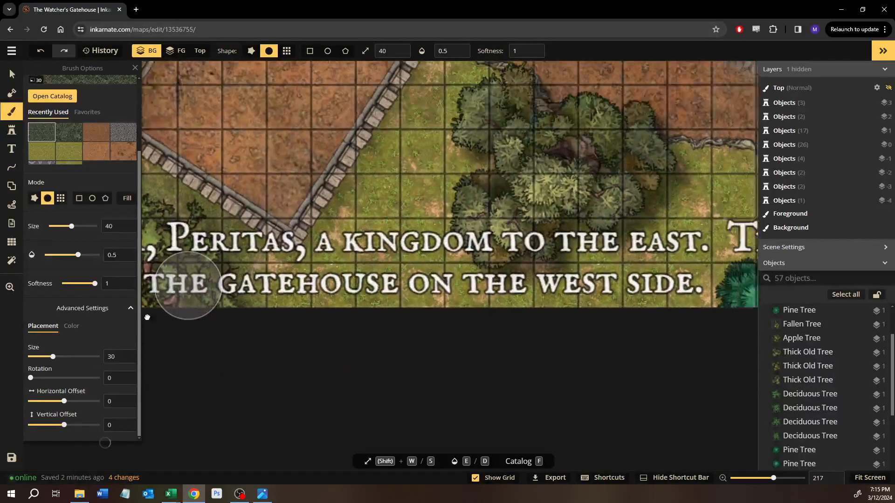
# - Shade the ground with dark grass around the thick old tree southeast of the gatehouse and the small pine on the southern edge
pyautogui.moveTo(419, 138)
pyautogui.mouseDown()
pyautogui.moveTo(375, 190)
pyautogui.moveTo(385, 184)
pyautogui.moveTo(383, 256)
pyautogui.moveTo(369, 299)
pyautogui.moveTo(409, 364)
pyautogui.moveTo(473, 321)
pyautogui.moveTo(588, 301)
pyautogui.moveTo(591, 250)
pyautogui.moveTo(573, 274)
pyautogui.mouseUp()
pyautogui.moveTo(444, 235); pyautogui.dragTo(122, 105)
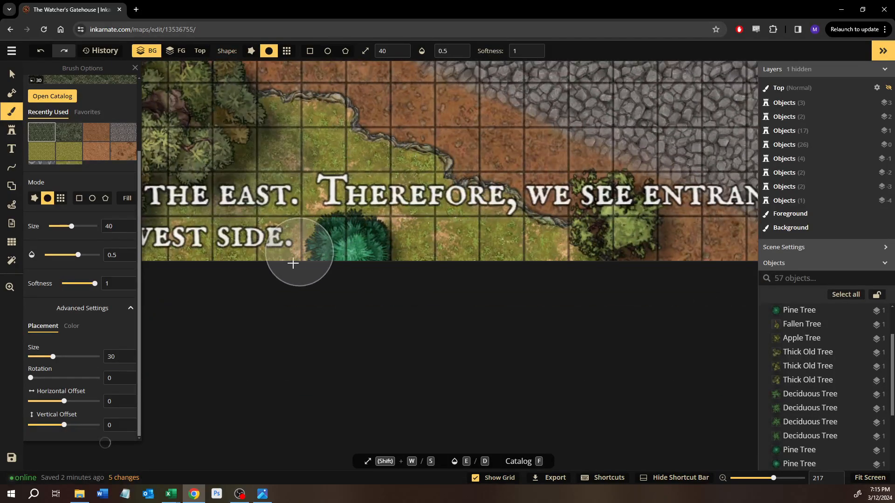
pyautogui.moveTo(416, 264); pyautogui.dragTo(390, 215)
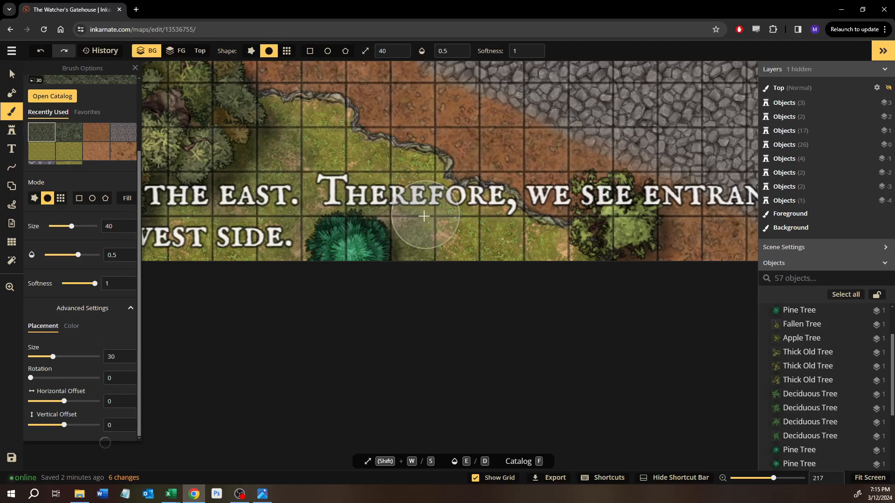
pyautogui.moveTo(699, 214); pyautogui.dragTo(579, 250)
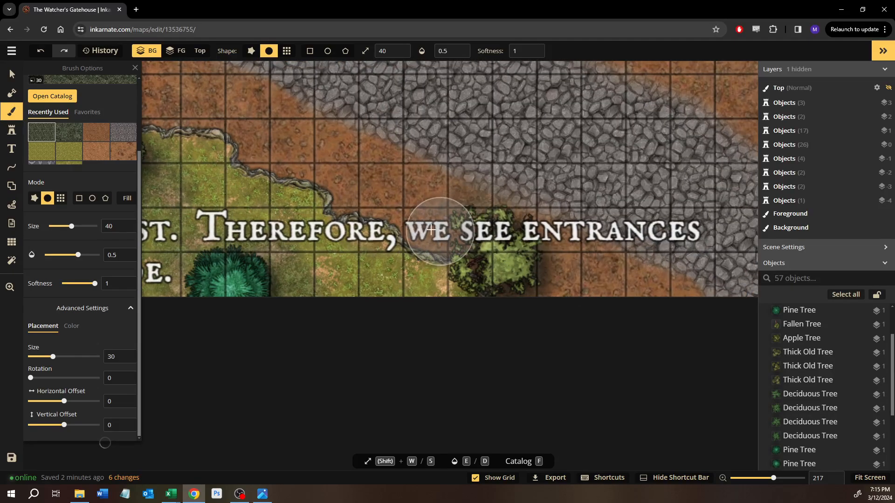
# - Paint dark grass around the large pine and the deciduous tree south of the fallen tree near the eastern edge
pyautogui.moveTo(537, 272)
pyautogui.mouseDown()
pyautogui.moveTo(551, 304)
pyautogui.moveTo(519, 320)
pyautogui.moveTo(505, 471)
pyautogui.mouseUp()
pyautogui.moveTo(562, 200); pyautogui.dragTo(472, 313)
pyautogui.moveTo(436, 273)
pyautogui.mouseDown()
pyautogui.moveTo(501, 276)
pyautogui.moveTo(519, 229)
pyautogui.moveTo(521, 160)
pyautogui.moveTo(490, 143)
pyautogui.moveTo(396, 168)
pyautogui.mouseUp()
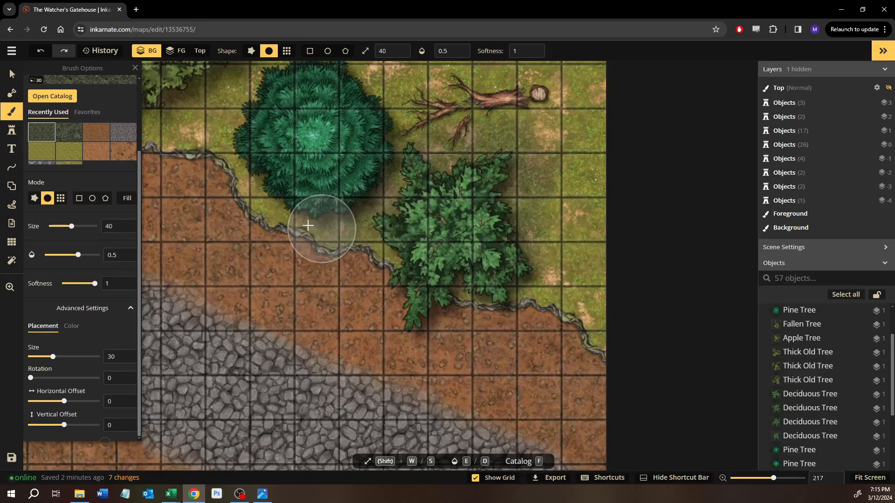
pyautogui.click(375, 96)
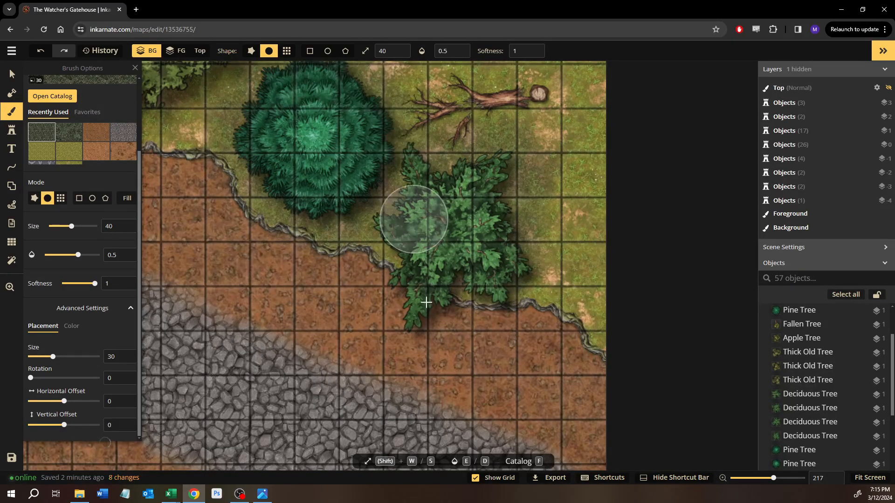
pyautogui.moveTo(390, 297)
pyautogui.mouseDown()
pyautogui.moveTo(429, 319)
pyautogui.moveTo(459, 320)
pyautogui.mouseUp()
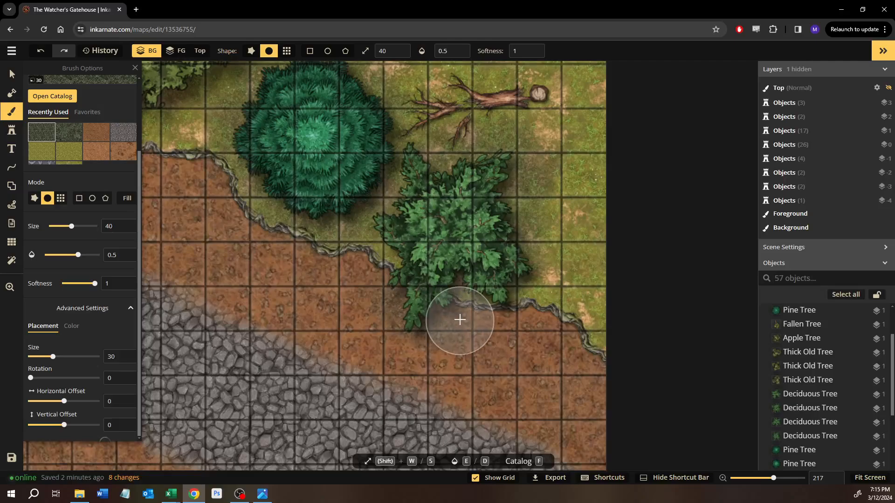
# - Paint dark grass around the base of the large tree west of the eastern Forest and hills label and around the deciduous tree beneath that label
pyautogui.moveTo(326, 273); pyautogui.dragTo(496, 408)
pyautogui.moveTo(391, 256); pyautogui.dragTo(359, 346)
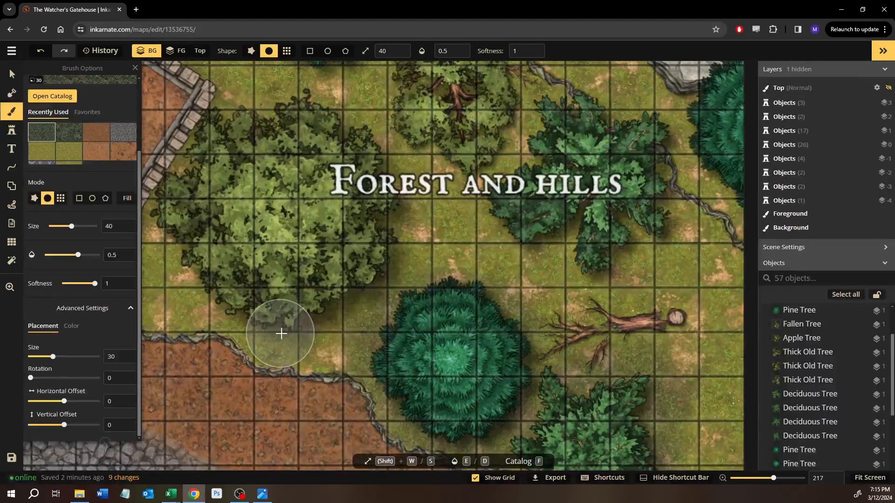
pyautogui.moveTo(279, 326)
pyautogui.mouseDown()
pyautogui.moveTo(366, 310)
pyautogui.moveTo(408, 207)
pyautogui.moveTo(381, 139)
pyautogui.moveTo(351, 107)
pyautogui.moveTo(306, 99)
pyautogui.moveTo(232, 112)
pyautogui.moveTo(178, 188)
pyautogui.moveTo(164, 246)
pyautogui.moveTo(197, 293)
pyautogui.moveTo(302, 339)
pyautogui.mouseUp()
pyautogui.moveTo(544, 157); pyautogui.dragTo(426, 203)
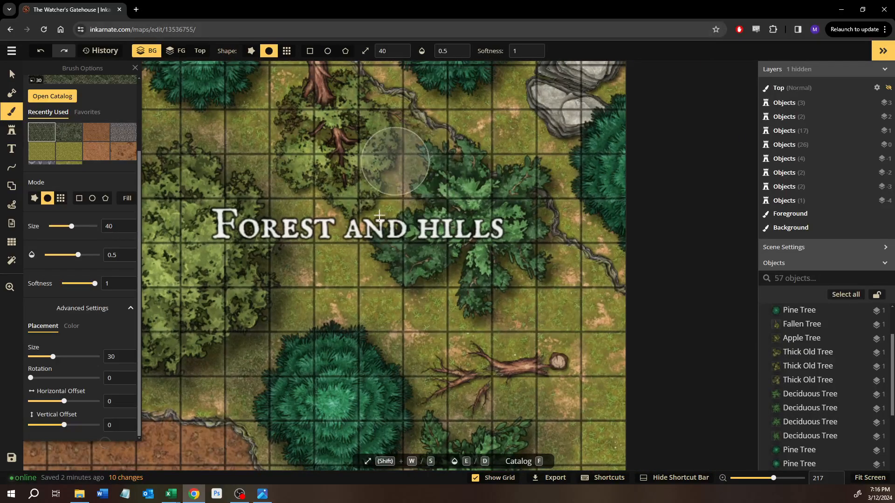
pyautogui.moveTo(448, 278)
pyautogui.mouseDown()
pyautogui.moveTo(473, 300)
pyautogui.moveTo(535, 279)
pyautogui.moveTo(549, 259)
pyautogui.moveTo(545, 244)
pyautogui.mouseUp()
pyautogui.moveTo(534, 333); pyautogui.dragTo(529, 384)
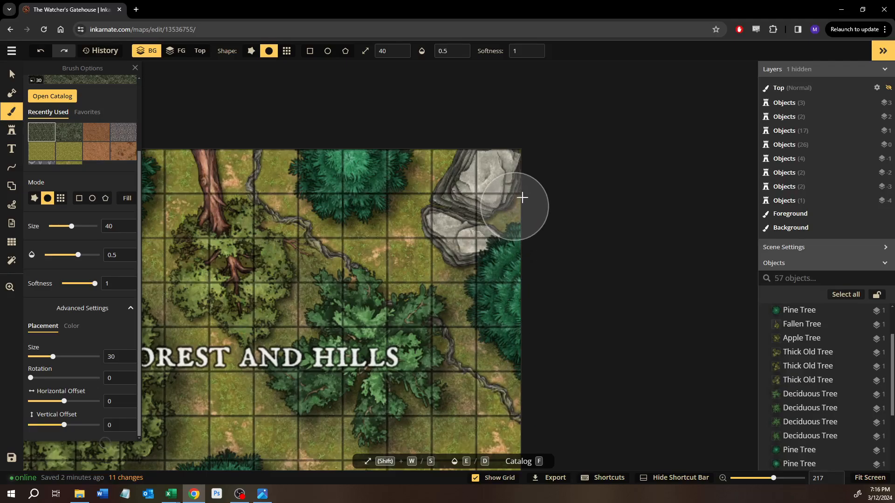
# - Shade the ground with dark grass around the northeast boulders, the pines along the northern edge and the upper side of the large tree
pyautogui.moveTo(522, 198); pyautogui.dragTo(512, 231)
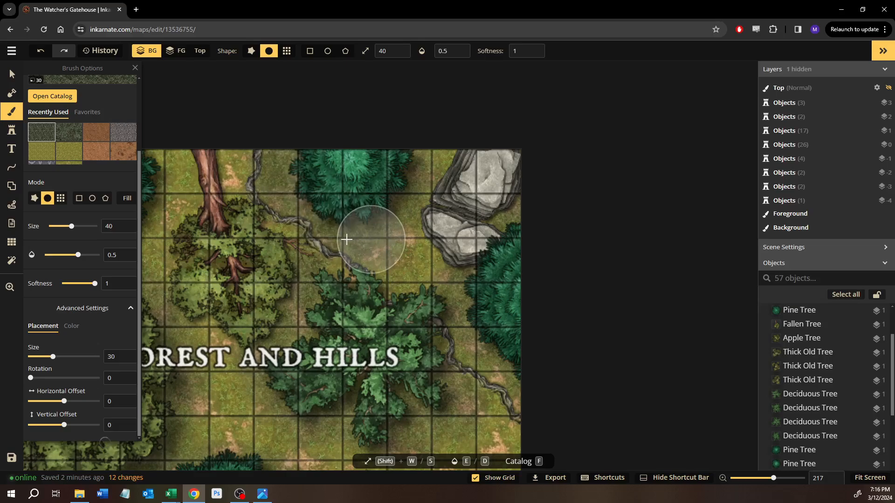
pyautogui.moveTo(347, 240); pyautogui.dragTo(638, 248)
pyautogui.moveTo(451, 249)
pyautogui.mouseDown()
pyautogui.moveTo(455, 210)
pyautogui.moveTo(441, 247)
pyautogui.moveTo(450, 192)
pyautogui.moveTo(461, 220)
pyautogui.moveTo(438, 275)
pyautogui.moveTo(493, 238)
pyautogui.moveTo(500, 178)
pyautogui.moveTo(458, 211)
pyautogui.mouseUp()
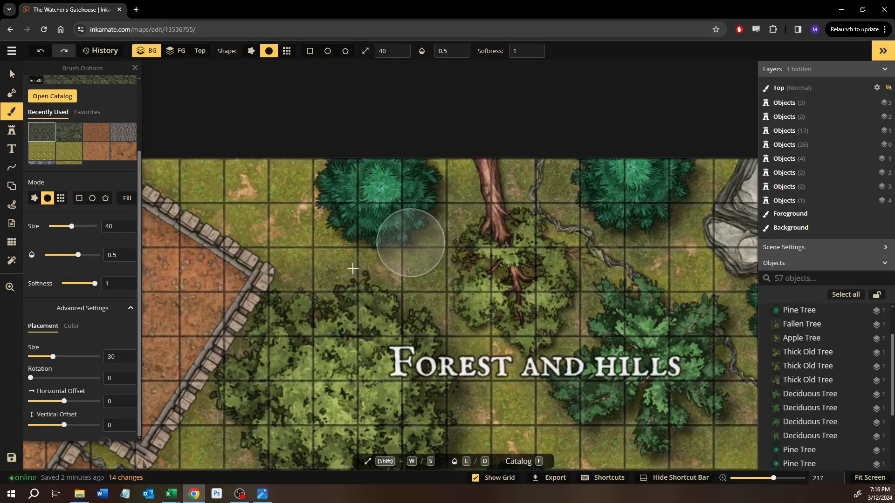
pyautogui.moveTo(352, 268); pyautogui.dragTo(304, 222)
pyautogui.moveTo(329, 260); pyautogui.dragTo(411, 63)
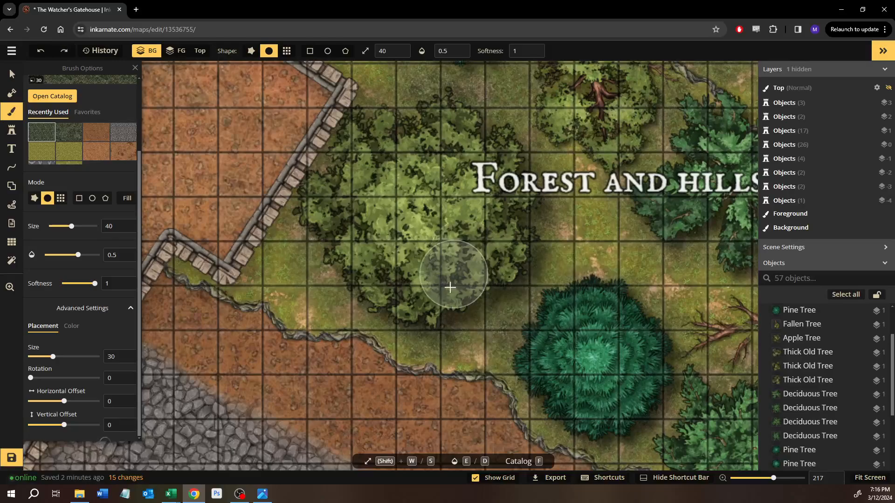
# - Paint dark grass around the thick old tree on the northern edge, between the apple tree and the gatehouse wall
pyautogui.moveTo(271, 207); pyautogui.dragTo(699, 380)
pyautogui.moveTo(423, 200); pyautogui.dragTo(467, 236)
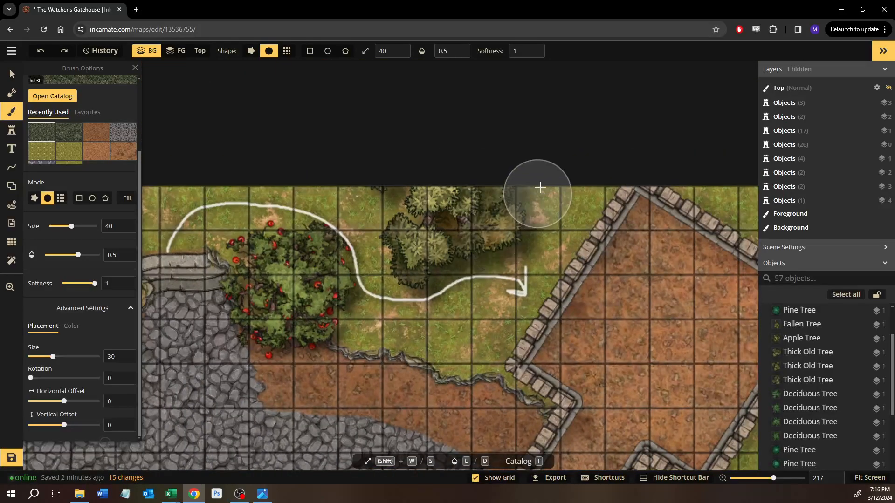
pyautogui.moveTo(540, 187)
pyautogui.mouseDown()
pyautogui.moveTo(527, 242)
pyautogui.moveTo(492, 272)
pyautogui.mouseUp()
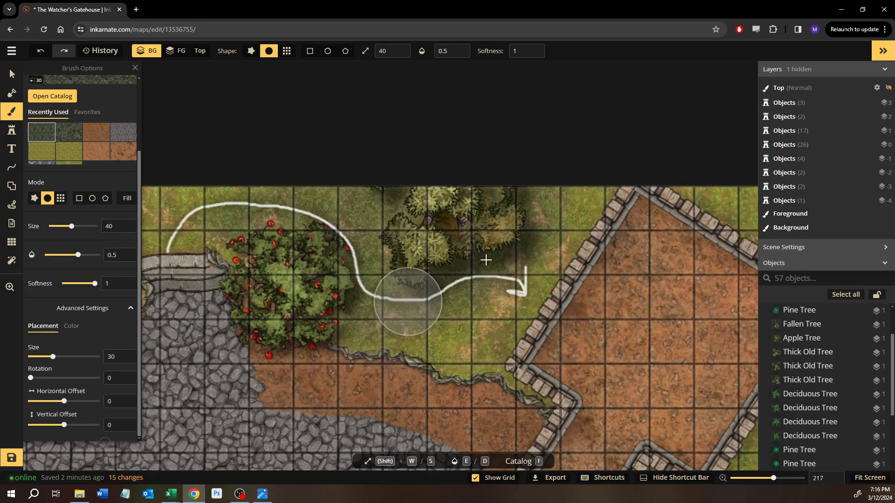
pyautogui.moveTo(543, 181)
pyautogui.mouseDown()
pyautogui.moveTo(561, 224)
pyautogui.moveTo(535, 242)
pyautogui.mouseUp()
pyautogui.moveTo(389, 256); pyautogui.dragTo(525, 242)
pyautogui.moveTo(317, 236); pyautogui.dragTo(577, 268)
pyautogui.moveTo(361, 233)
pyautogui.mouseDown()
pyautogui.moveTo(560, 209)
pyautogui.moveTo(532, 252)
pyautogui.moveTo(441, 299)
pyautogui.moveTo(397, 279)
pyautogui.moveTo(363, 220)
pyautogui.moveTo(337, 213)
pyautogui.moveTo(352, 308)
pyautogui.moveTo(332, 235)
pyautogui.moveTo(297, 226)
pyautogui.moveTo(205, 241)
pyautogui.moveTo(192, 260)
pyautogui.moveTo(195, 295)
pyautogui.moveTo(223, 370)
pyautogui.moveTo(251, 328)
pyautogui.mouseUp()
# - Shade the ground with dark grass beneath the deciduous tree in the map's northwest corner, including the dirt below it
pyautogui.scroll(-3, 365, 373)
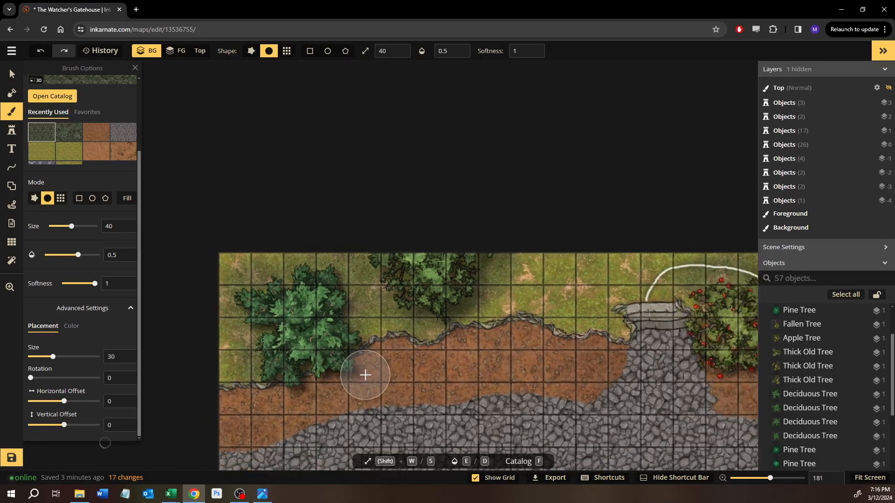
pyautogui.scroll(5, 292, 330)
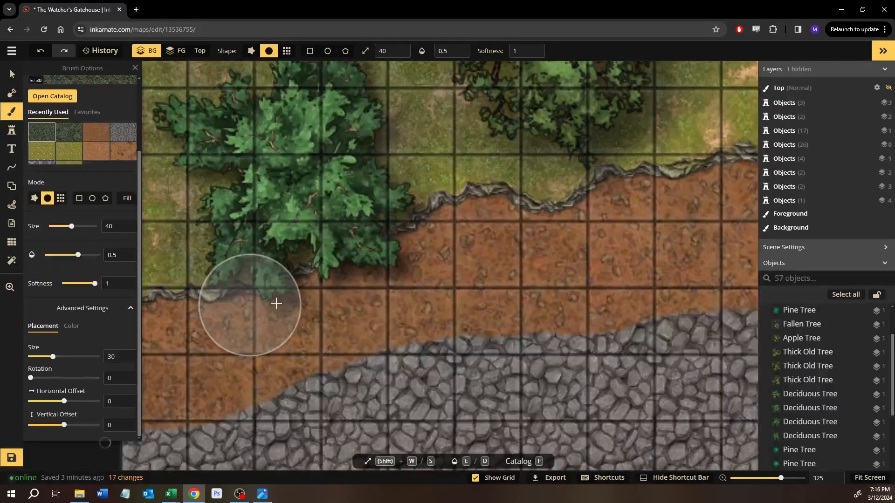
pyautogui.moveTo(338, 283); pyautogui.dragTo(347, 261)
pyautogui.moveTo(371, 373); pyautogui.dragTo(310, 149)
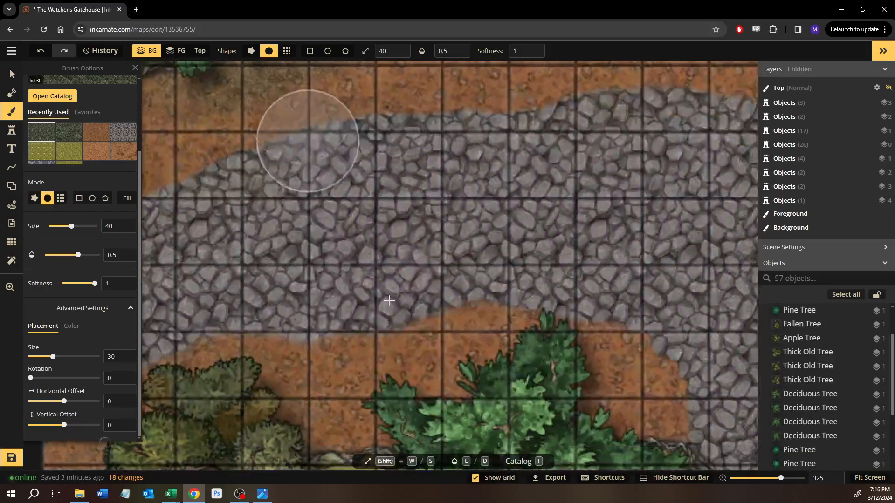
# - Paint dark grass over the dirt around the western thick old tree, the deciduous tree beside it and the small tree east of the southern steps
pyautogui.moveTo(389, 302)
pyautogui.mouseDown()
pyautogui.moveTo(388, 111)
pyautogui.moveTo(616, 150)
pyautogui.mouseUp()
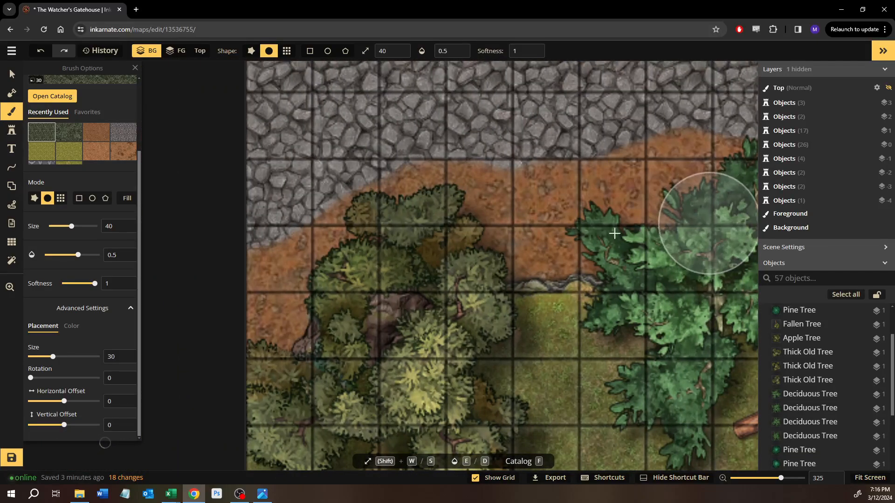
pyautogui.moveTo(315, 281)
pyautogui.mouseDown()
pyautogui.moveTo(256, 352)
pyautogui.moveTo(293, 313)
pyautogui.mouseUp()
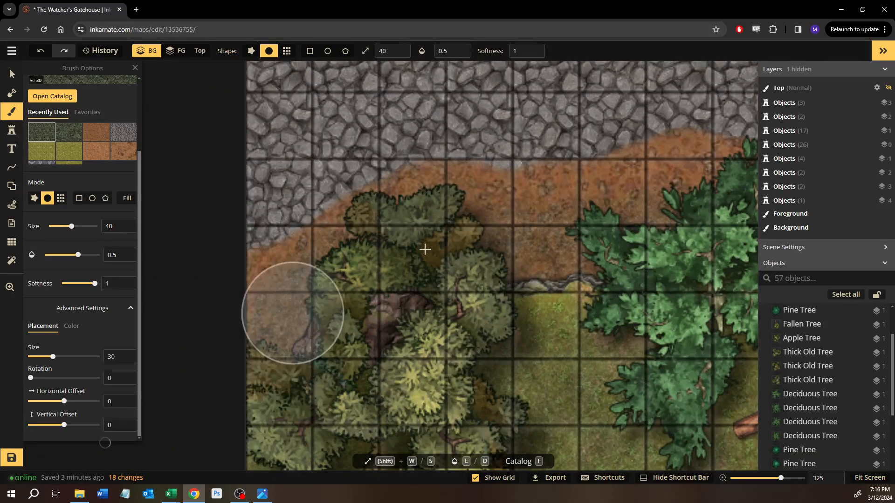
pyautogui.moveTo(538, 244); pyautogui.dragTo(213, 273)
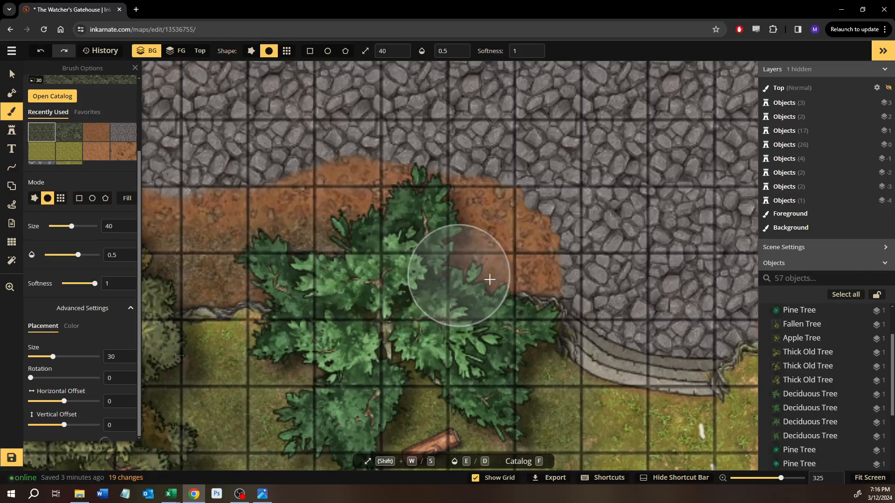
pyautogui.click(404, 258)
pyautogui.scroll(-5, 391, 274)
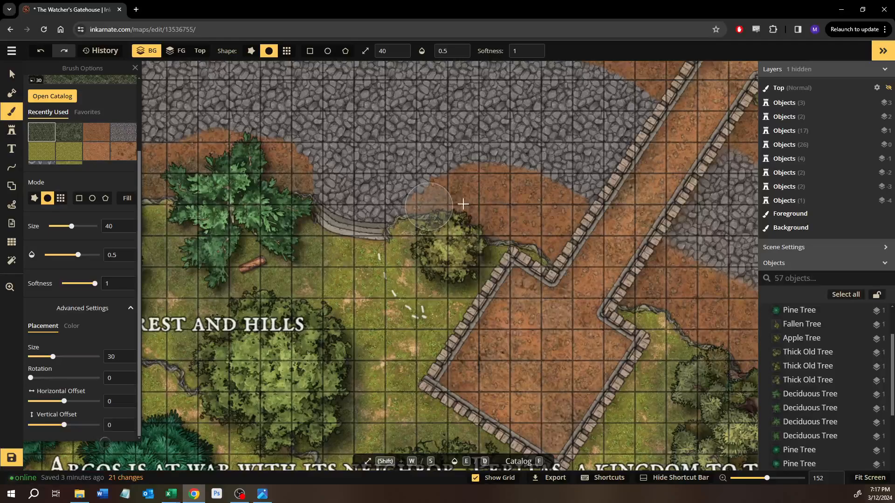
pyautogui.scroll(-3, 413, 274)
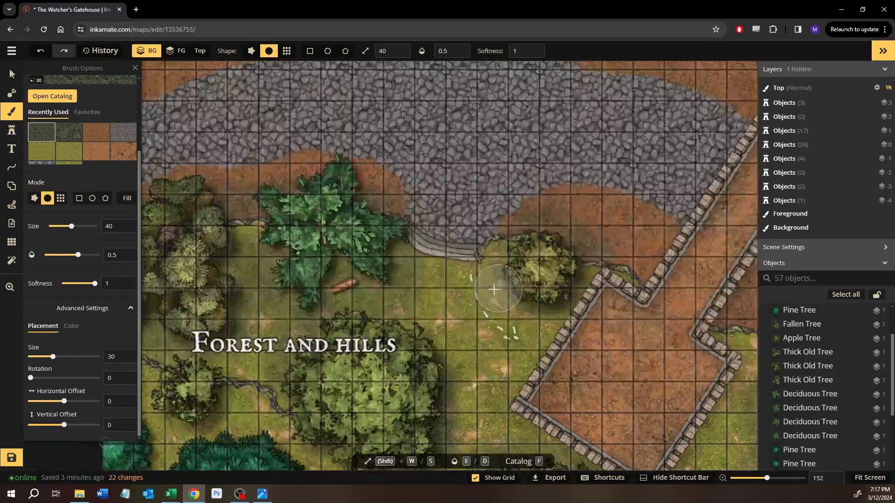
# - Shade the ground with dark grass around the pine trees in the map's southwest corner
pyautogui.scroll(6, 342, 313)
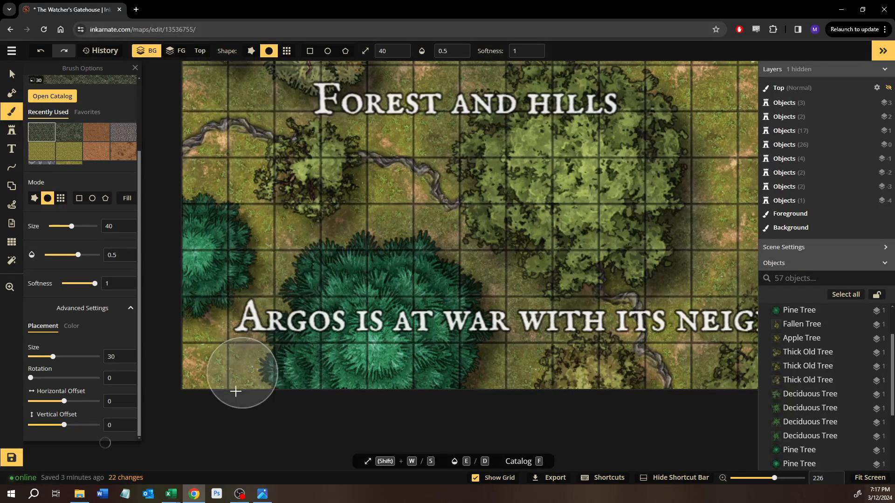
pyautogui.moveTo(178, 190)
pyautogui.mouseDown()
pyautogui.moveTo(283, 174)
pyautogui.moveTo(436, 216)
pyautogui.moveTo(355, 198)
pyautogui.mouseUp()
pyautogui.scroll(-2, 358, 201)
pyautogui.scroll(-4, 352, 199)
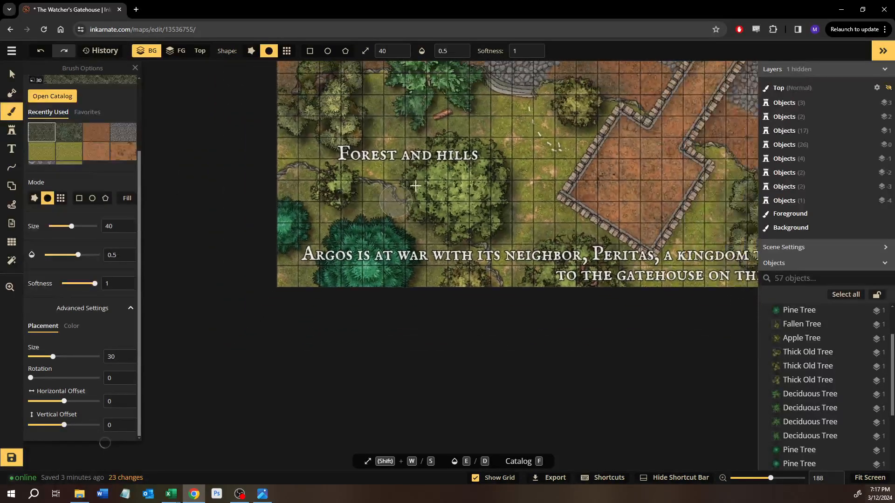
pyautogui.scroll(-3, 449, 204)
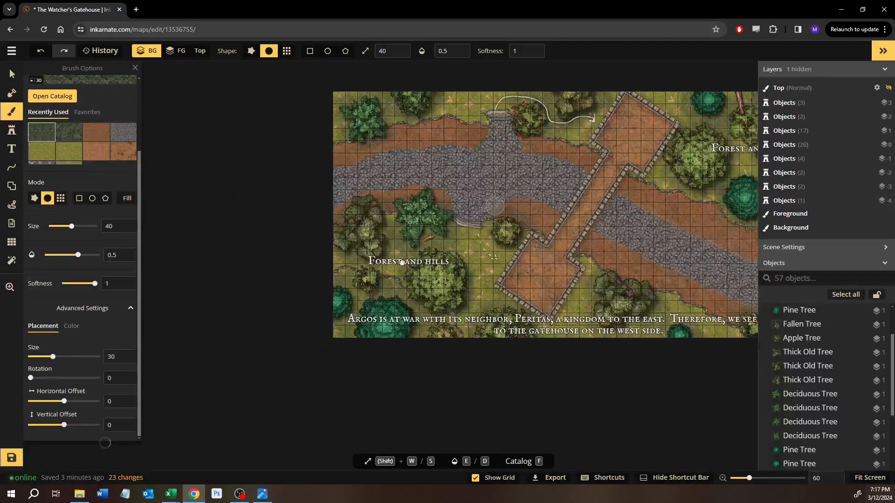
pyautogui.moveTo(276, 239); pyautogui.dragTo(362, 266)
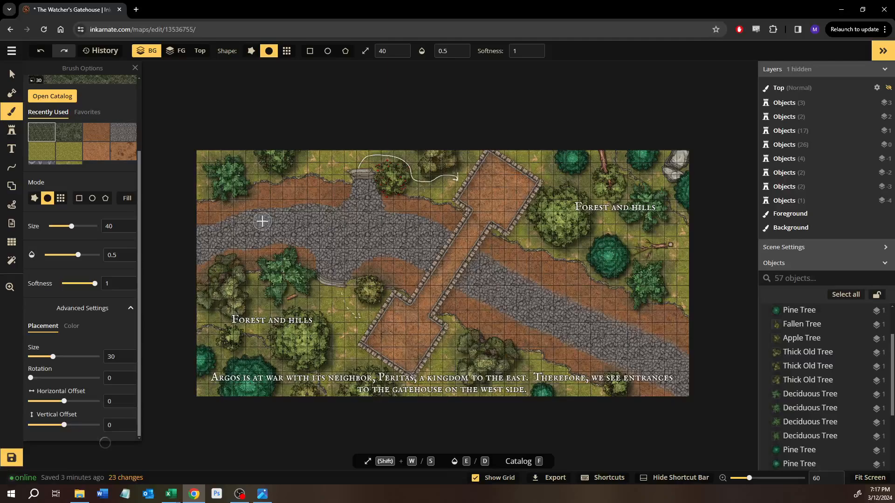
# - Search the stamp catalog for "bush" and choose the Summer Bush stamp from the Core pack
pyautogui.click(11, 131)
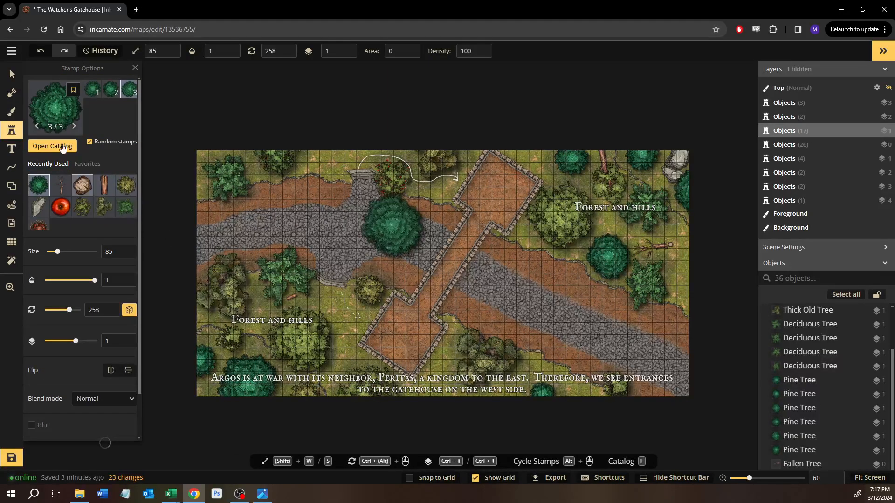
pyautogui.click(62, 146)
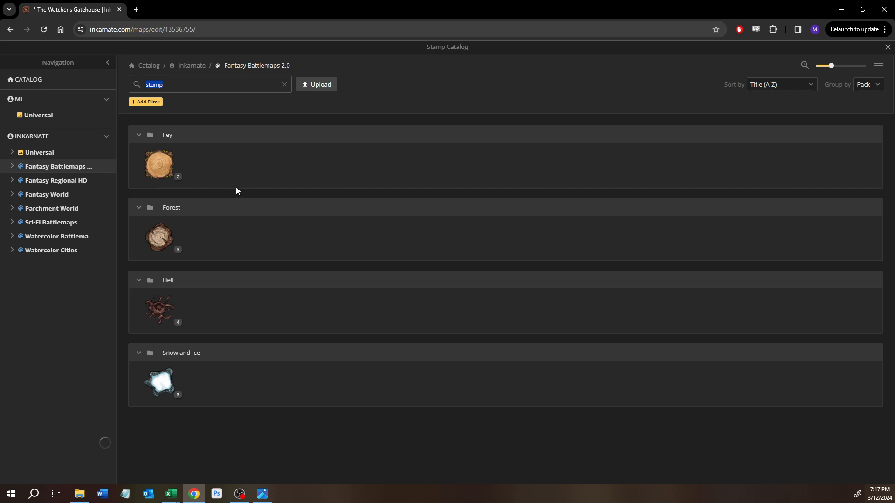
pyautogui.write('bs')
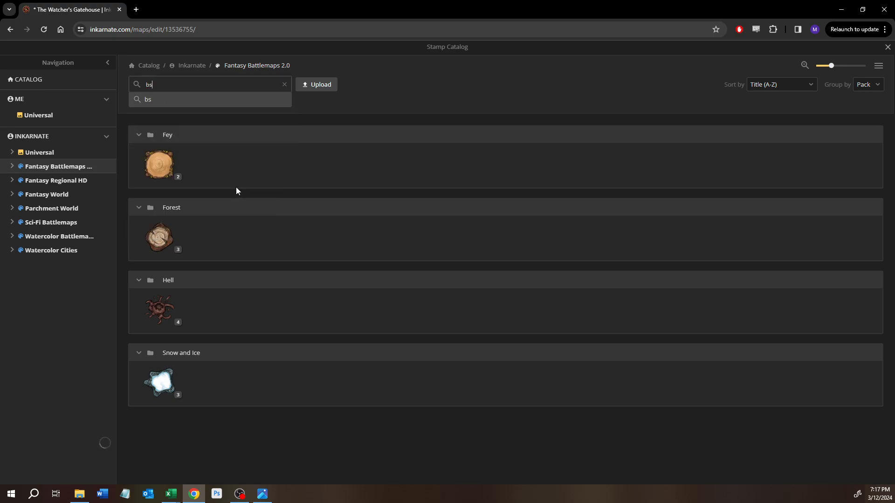
pyautogui.press('BackSpace')
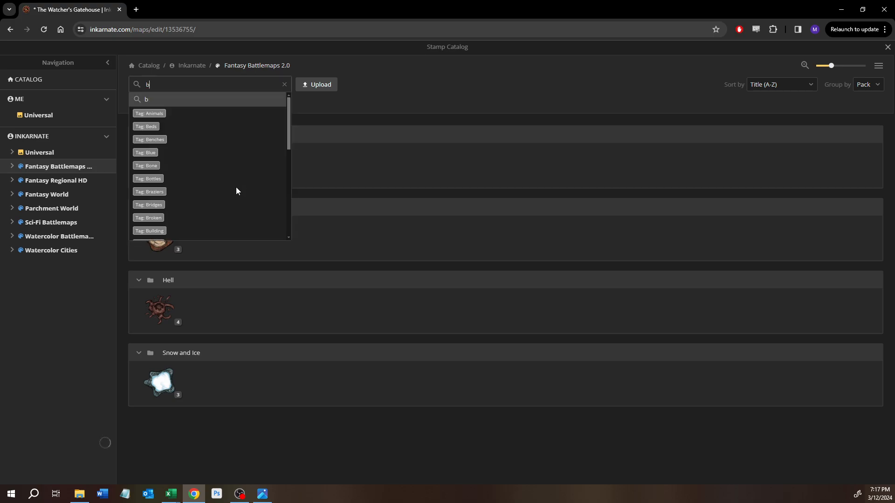
pyautogui.write('ush')
pyautogui.press('Return')
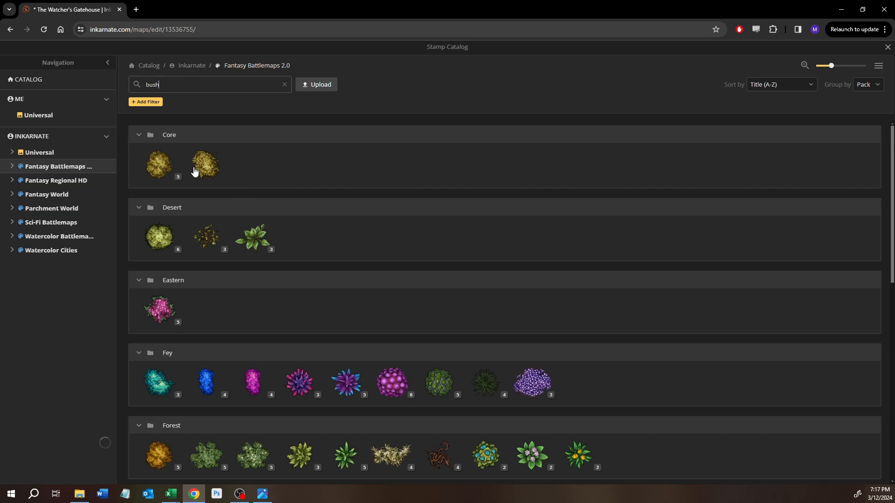
pyautogui.scroll(-2, 252, 323)
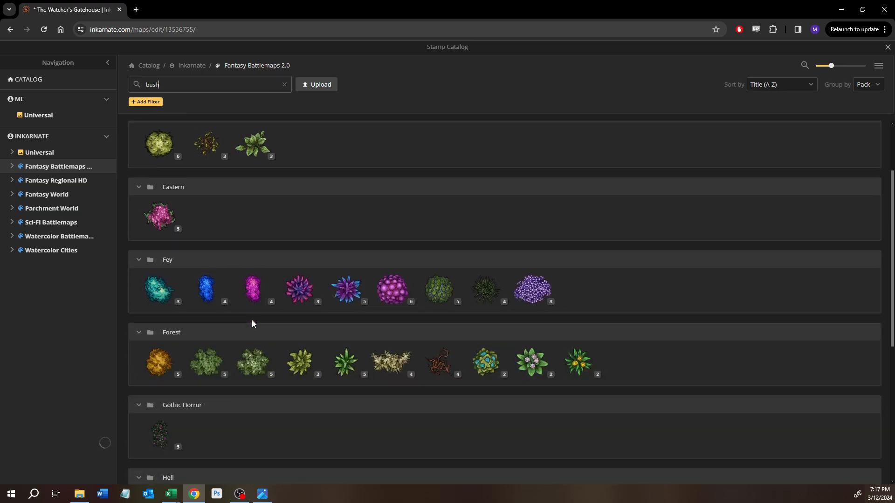
pyautogui.scroll(-3, 252, 323)
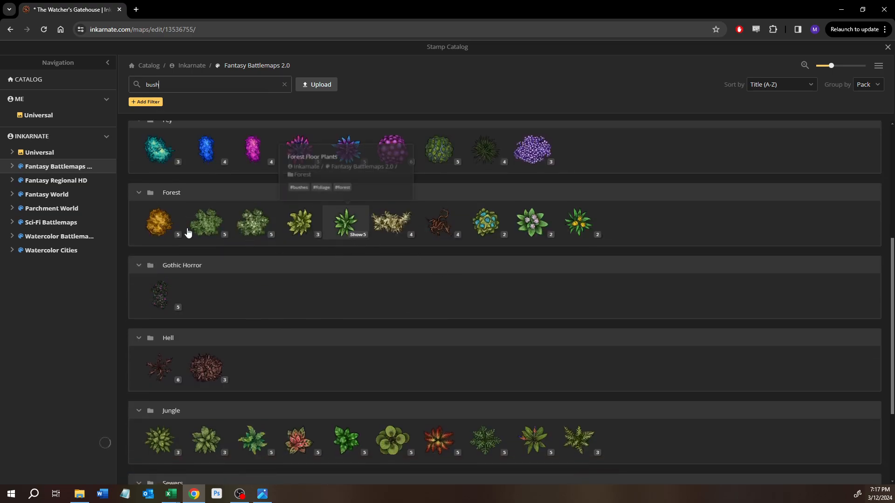
pyautogui.moveTo(170, 223)
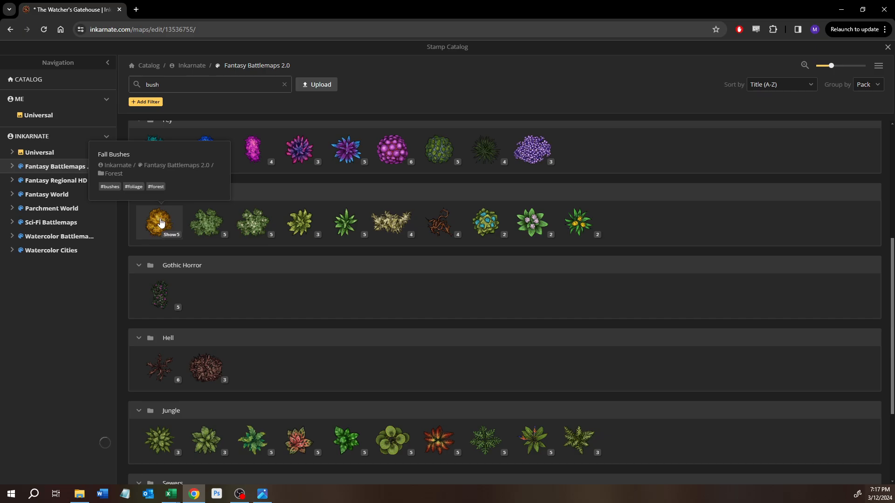
pyautogui.scroll(5, 193, 248)
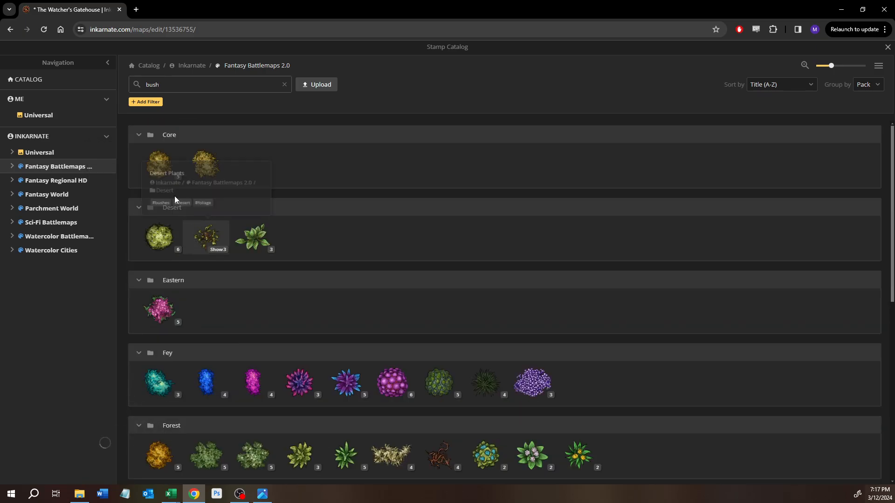
pyautogui.click(152, 158)
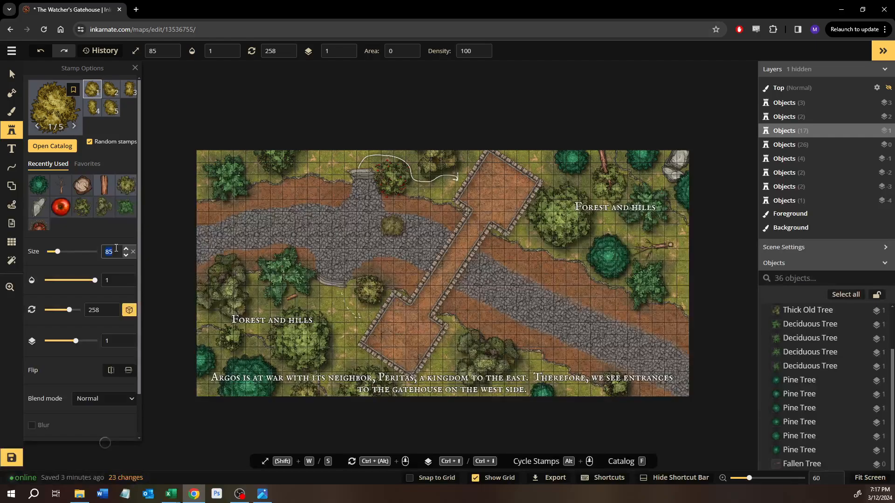
# - Place a size 30 Summer Bush at the eastern side of the western thick old tree and lower it to layer 0
pyautogui.scroll(5, 249, 321)
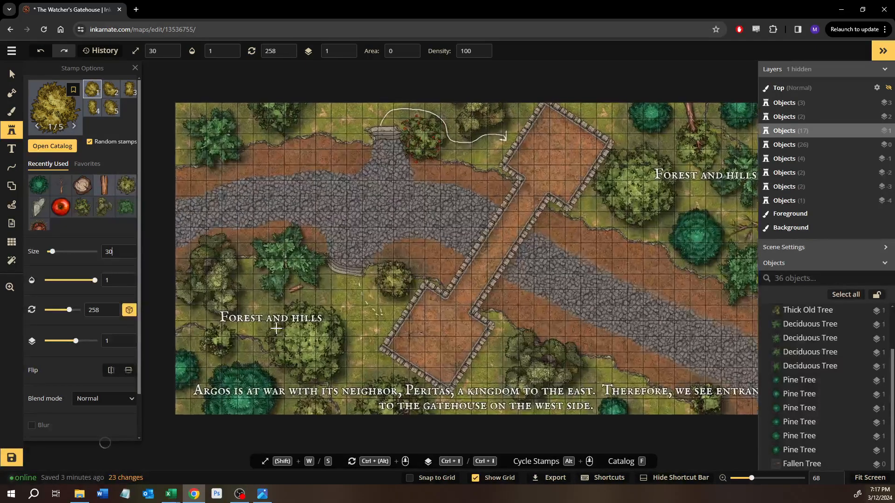
pyautogui.scroll(8, 270, 321)
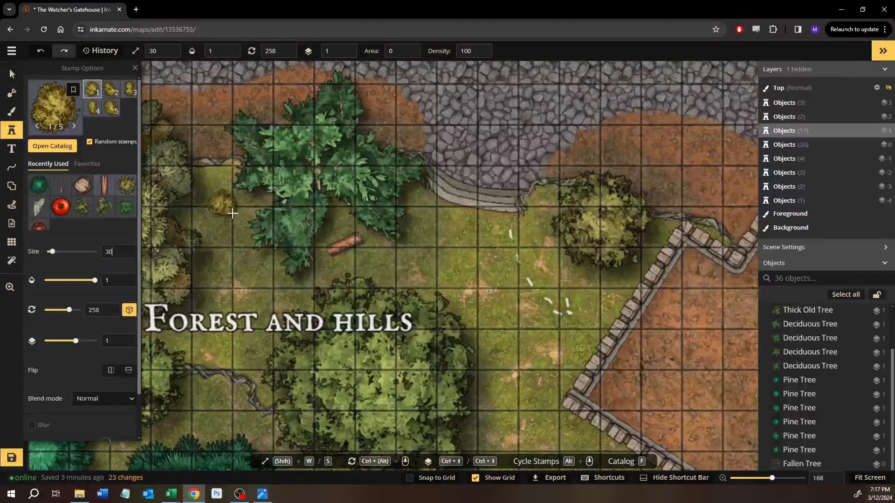
pyautogui.scroll(2, 353, 327)
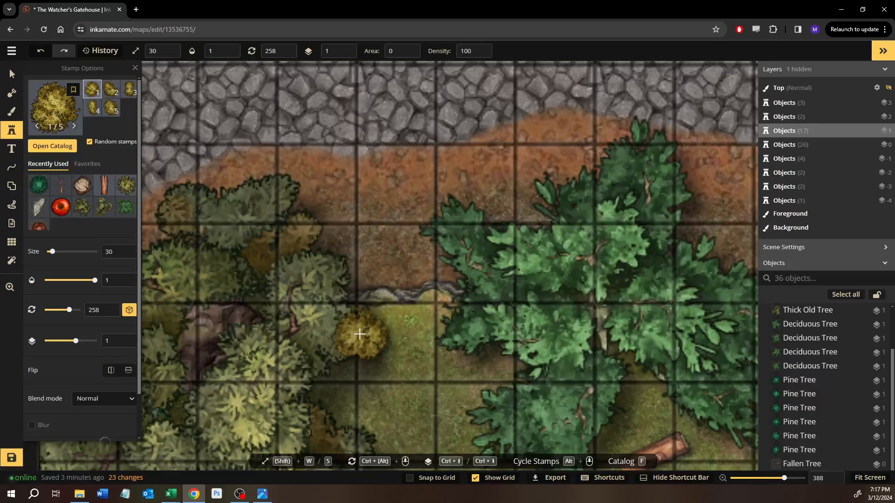
pyautogui.click(359, 334)
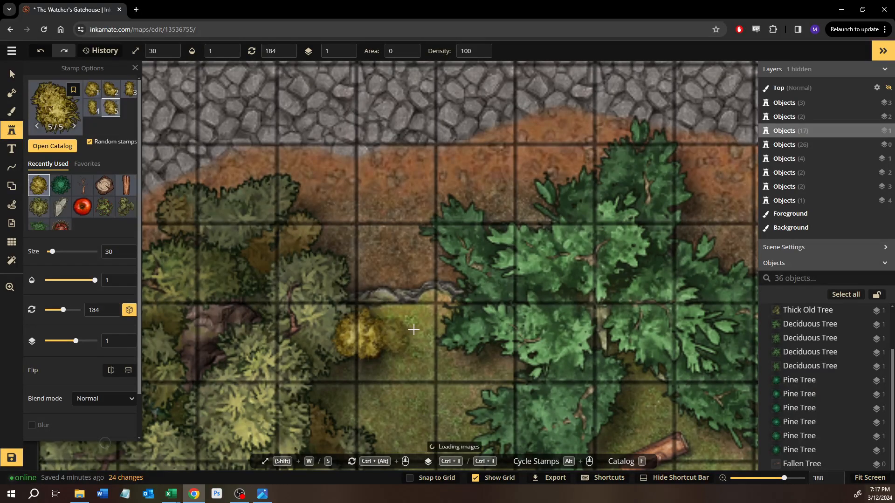
pyautogui.click(17, 76)
pyautogui.hotkey('ctrl', 'Down')
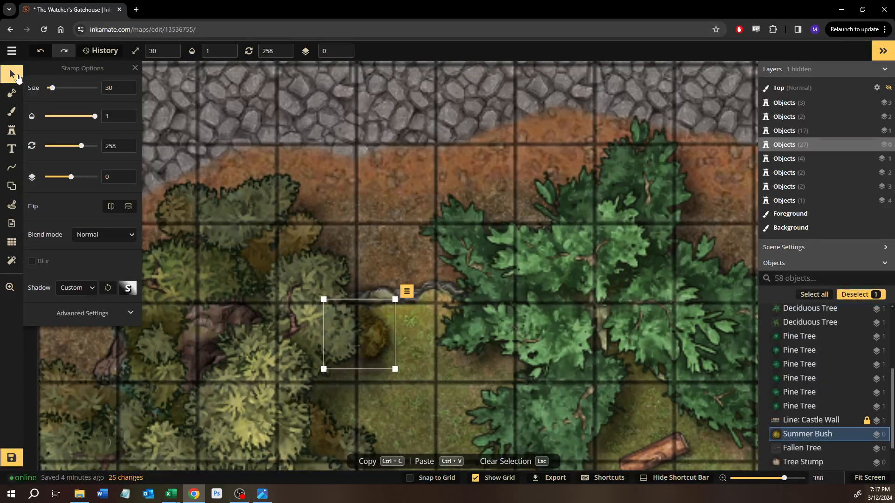
# - Add a second size 30 Summer Bush east of the first one and shift it farther east to the neighbouring dark green tree
pyautogui.press('Escape')
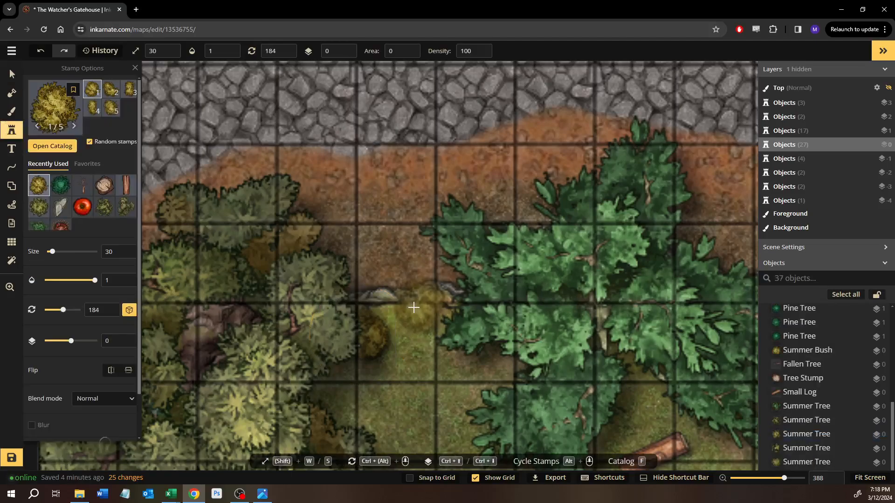
pyautogui.click(412, 328)
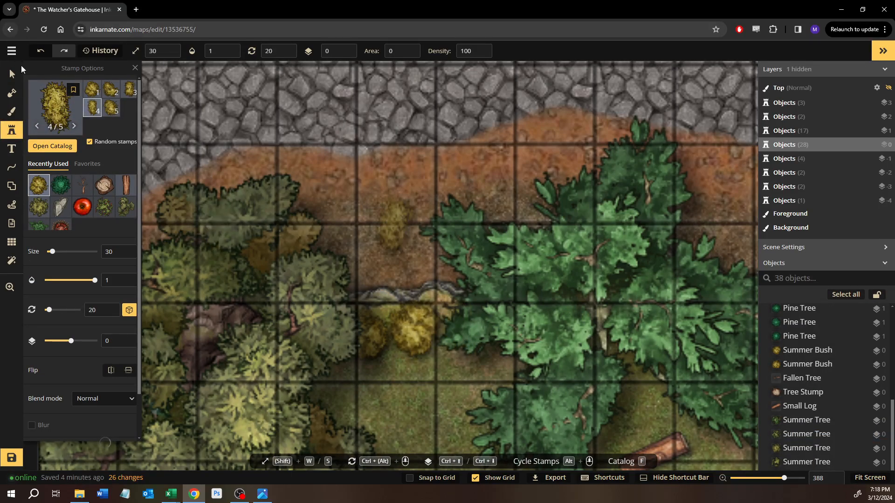
pyautogui.click(10, 71)
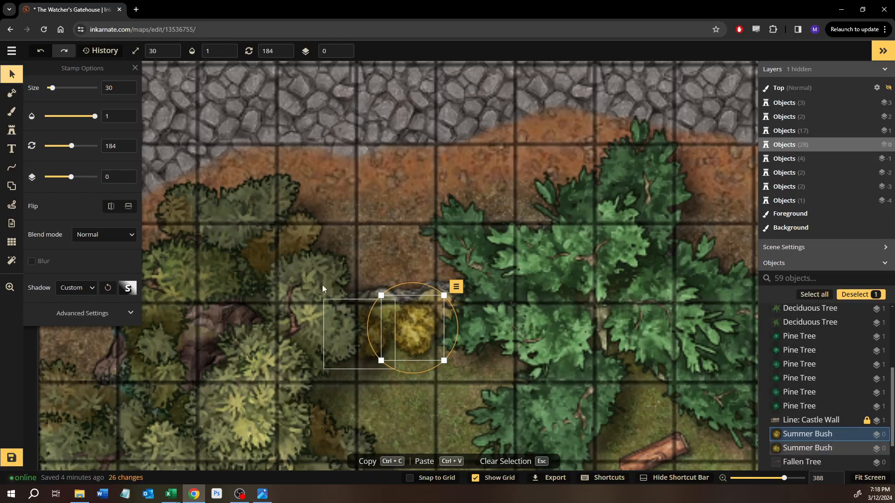
pyautogui.click(359, 333)
pyautogui.moveTo(419, 331); pyautogui.dragTo(432, 330)
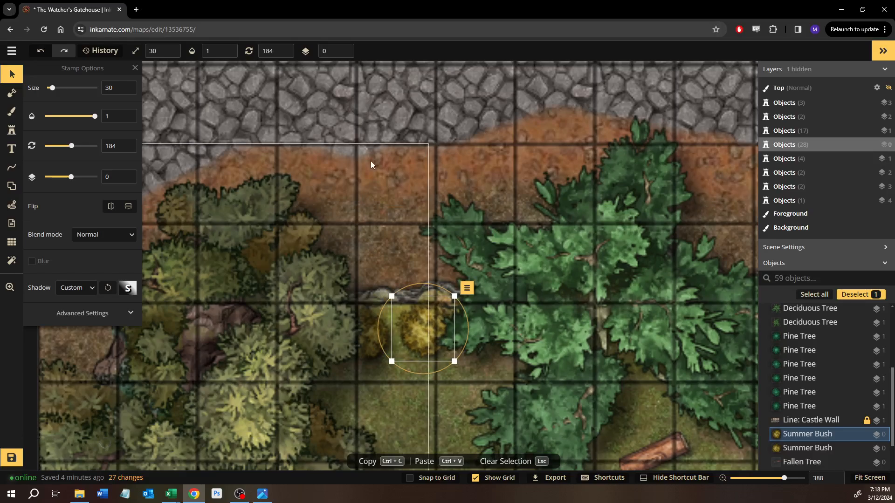
# - Fill the gap between the two Summer Bushes below the cliff with another size 30 Summer Bush
pyautogui.scroll(-1, 294, 102)
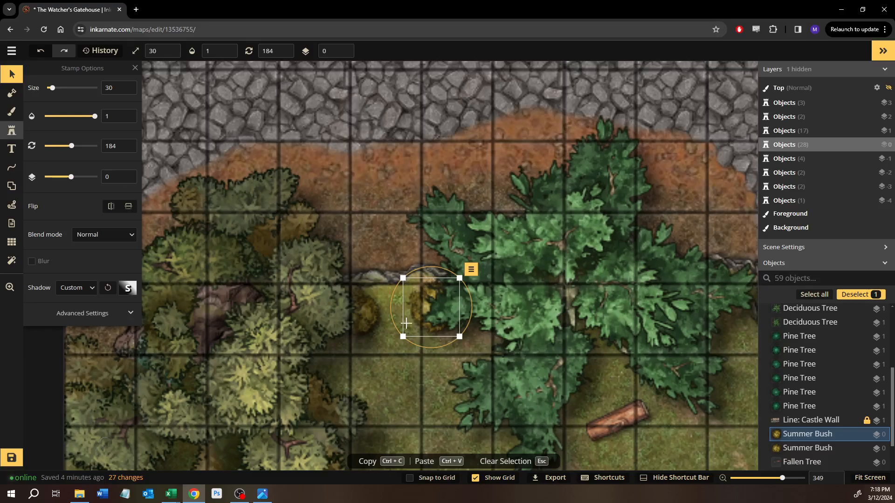
pyautogui.press('Escape')
pyautogui.click(421, 406)
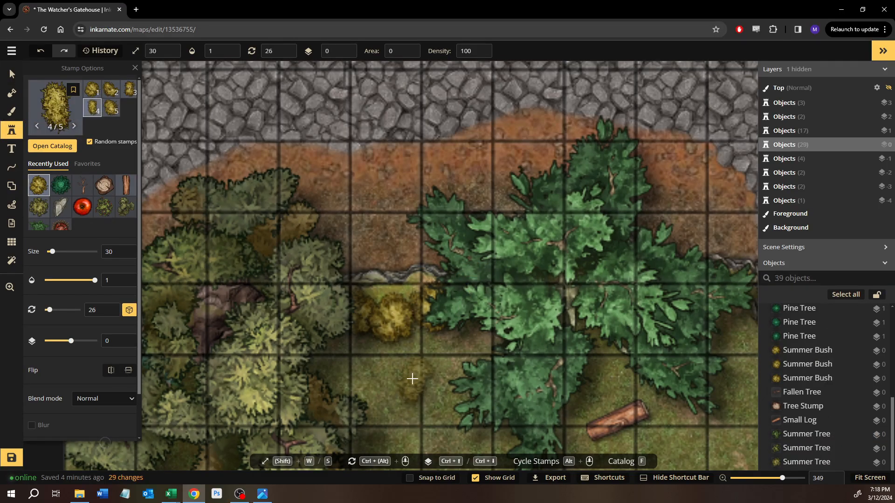
# - Place a size 30 Summer Bush at the map's western edge, just south of the cluster of thick old trees
pyautogui.scroll(-5, 409, 379)
pyautogui.hscroll(-4, 373, 286)
pyautogui.scroll(-1, 348, 275)
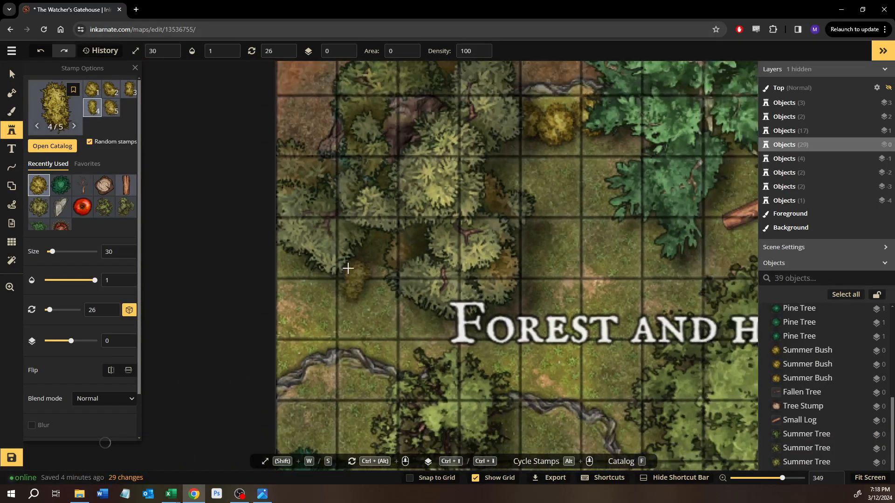
pyautogui.scroll(2, 350, 299)
pyautogui.click(297, 325)
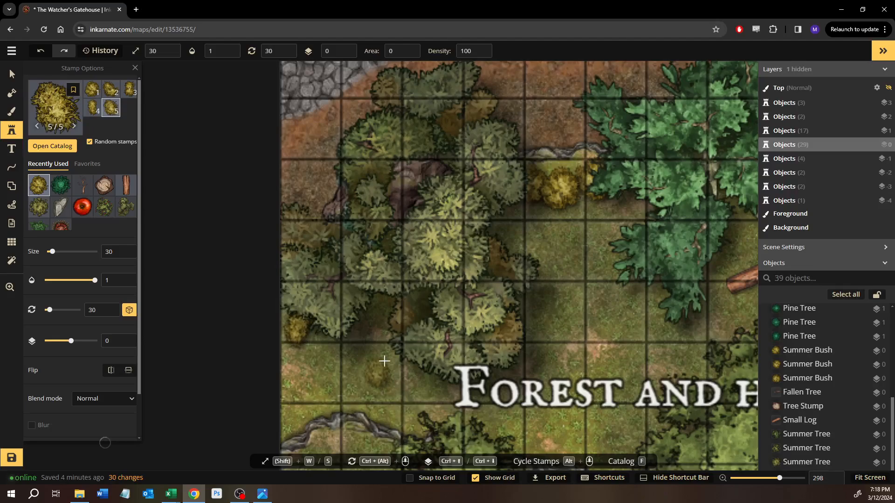
# - Place a Summer Bush at the western edge of the large tree beneath the "Forest and Hills" text and lower it to layer -1
pyautogui.scroll(-4, 385, 359)
pyautogui.hscroll(6, 385, 359)
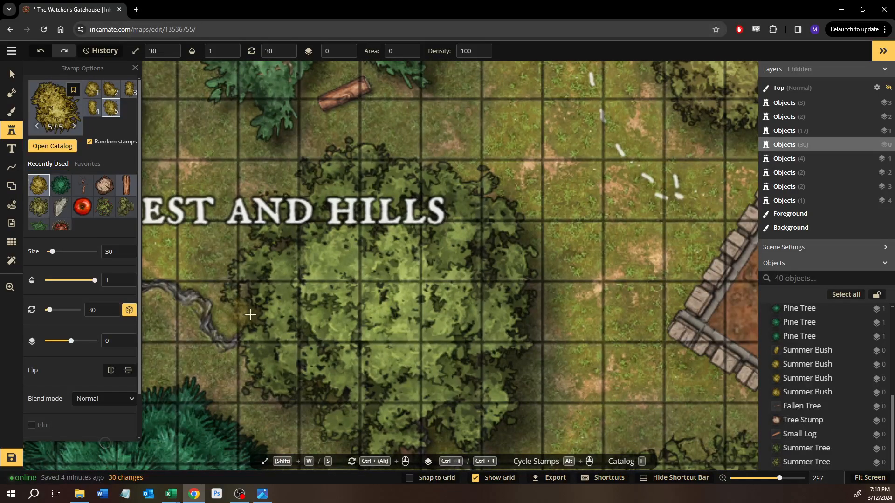
pyautogui.click(264, 302)
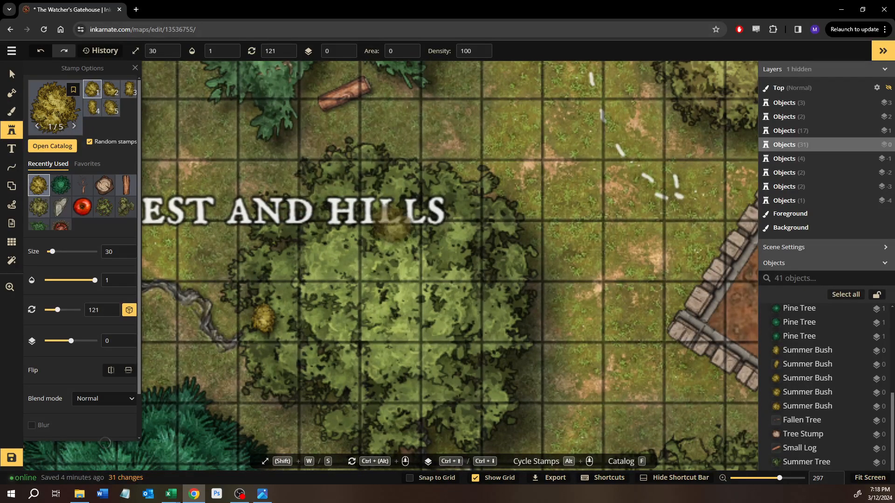
pyautogui.click(12, 74)
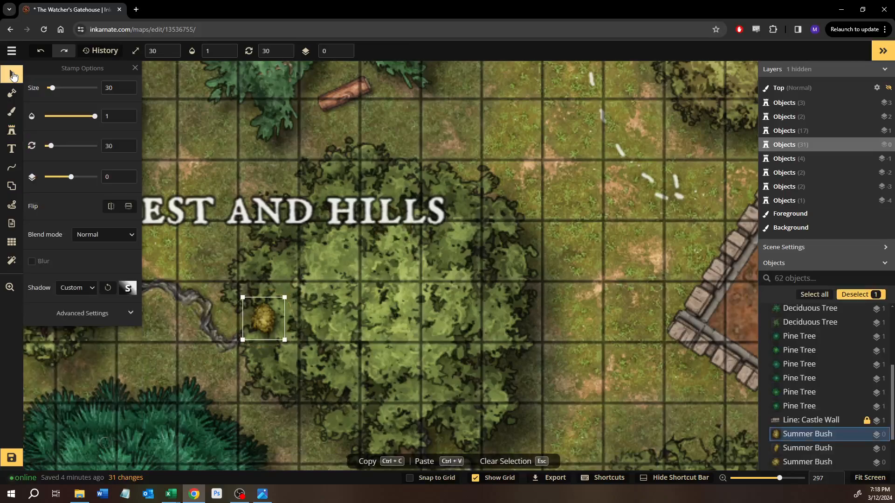
pyautogui.click(13, 132)
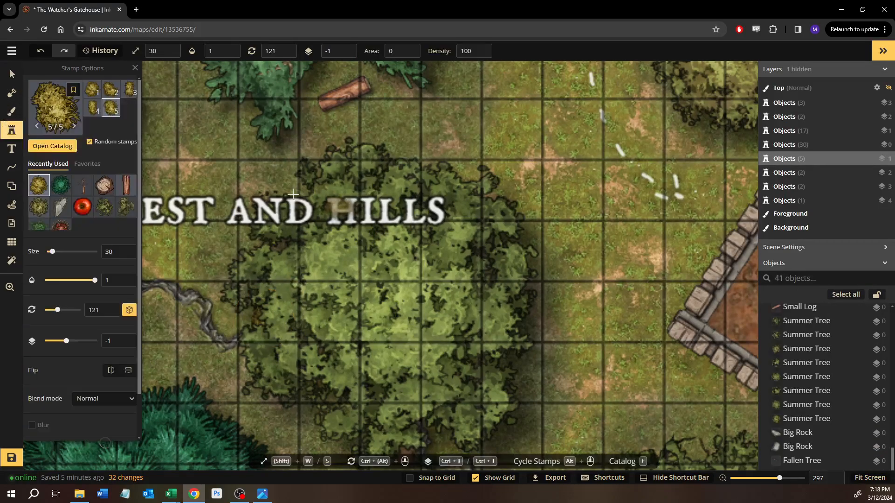
# - Place layer -1 Summer Bushes at the large tree's northwestern edge and beside the tree on the map's southern edge
pyautogui.click(300, 194)
pyautogui.moveTo(662, 359); pyautogui.dragTo(396, 229)
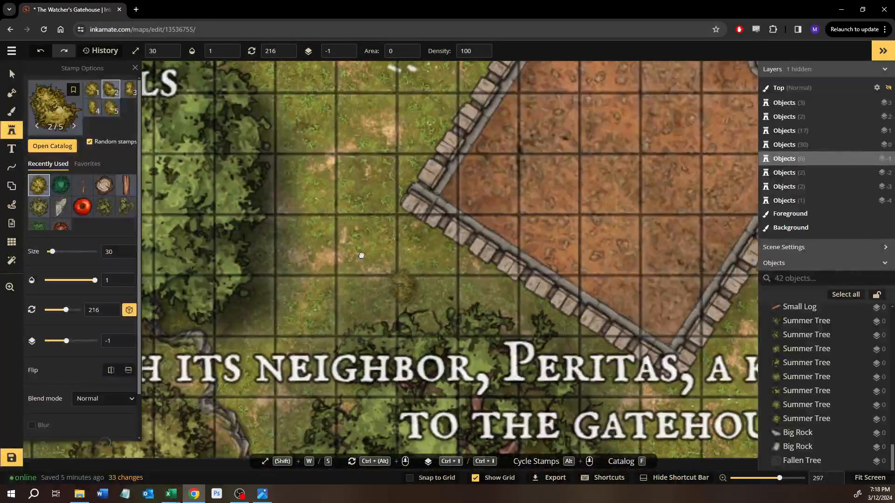
pyautogui.moveTo(540, 357); pyautogui.dragTo(430, 269)
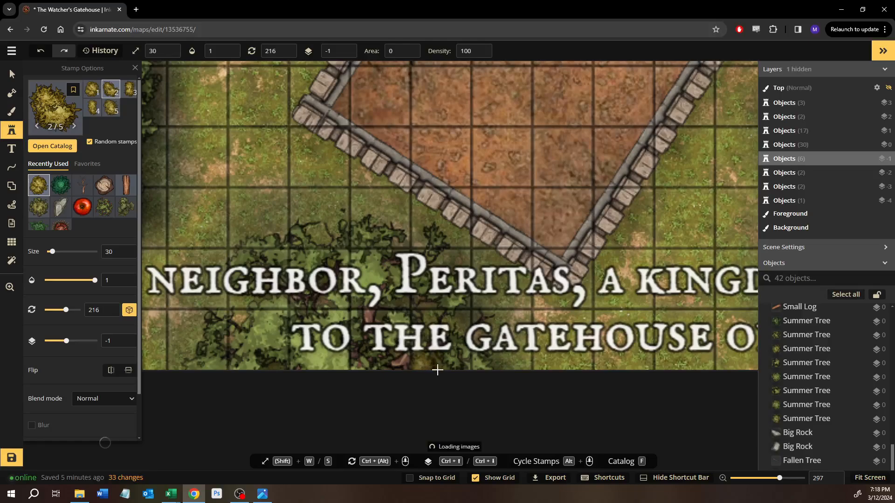
pyautogui.click(518, 372)
pyautogui.moveTo(543, 358); pyautogui.dragTo(420, 390)
# - Fill the grassy corner between the castle wall and the cliff south of the road with four overlapping layer -1 Summer Bushes
pyautogui.moveTo(565, 181); pyautogui.dragTo(468, 365)
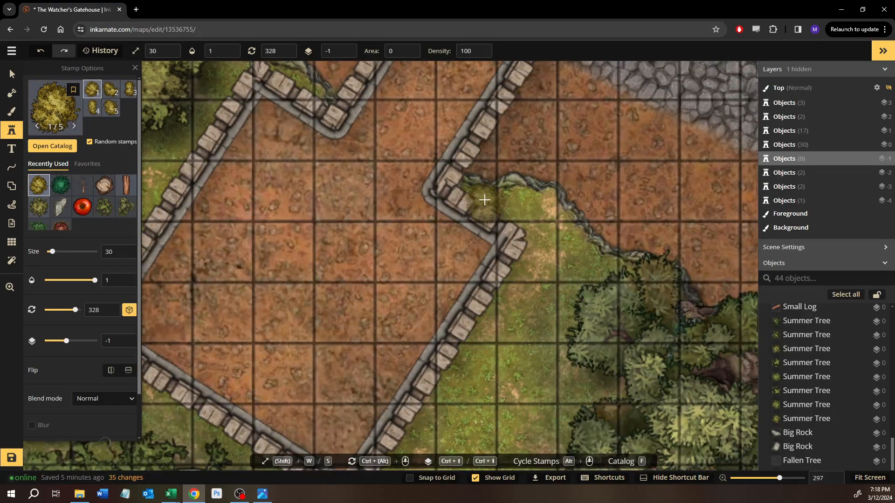
pyautogui.click(480, 200)
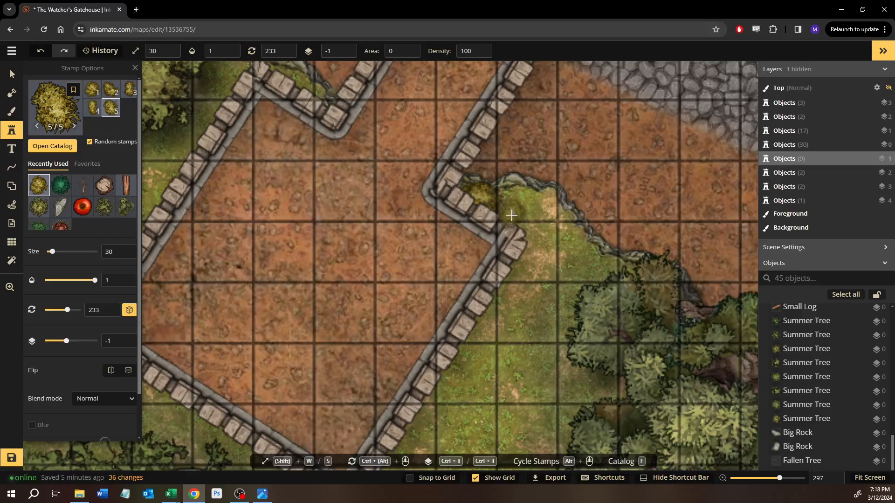
pyautogui.click(529, 230)
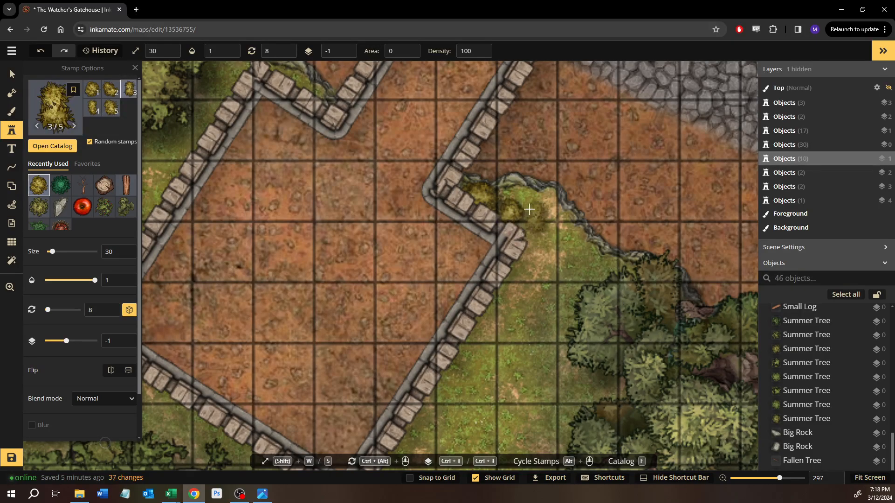
pyautogui.click(523, 196)
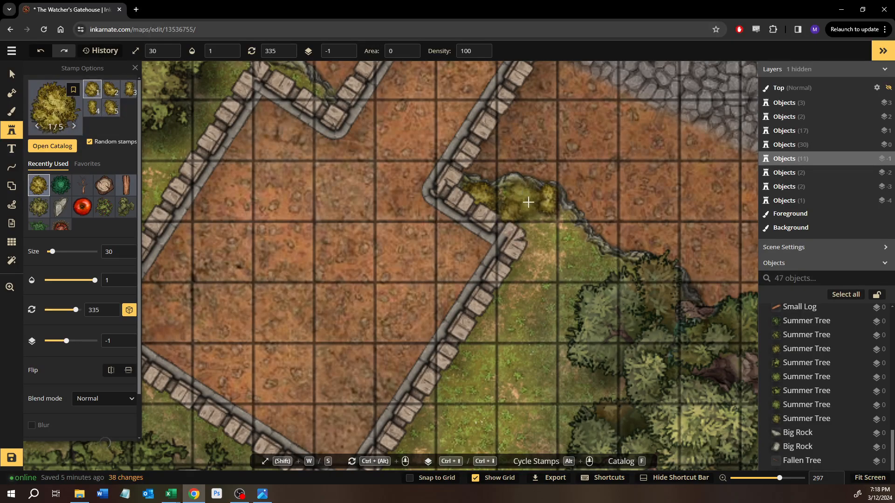
pyautogui.click(532, 235)
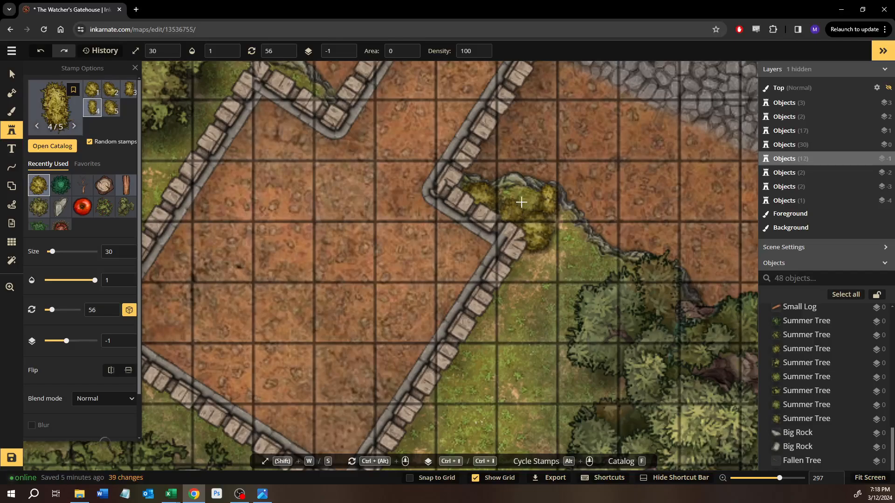
# - Place a Summer Bush under the southern thick old trees and three more along the cliff on their eastern side
pyautogui.moveTo(538, 245); pyautogui.dragTo(242, 63)
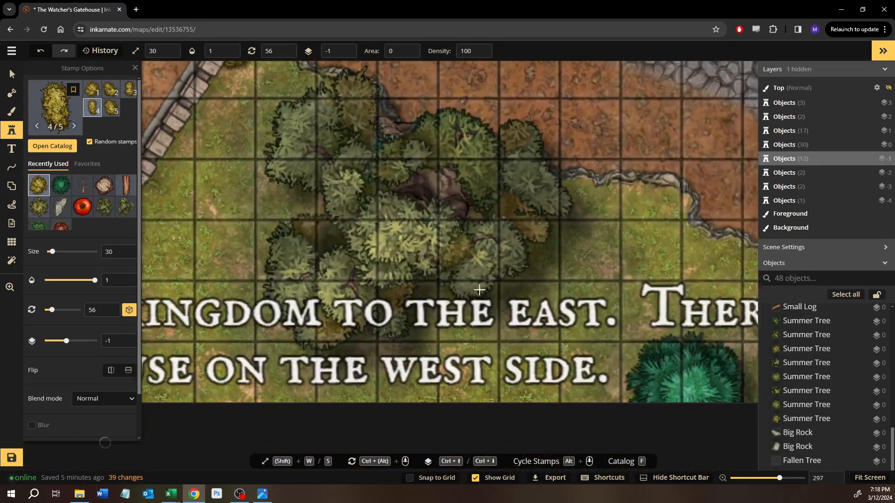
pyautogui.click(426, 283)
pyautogui.click(571, 193)
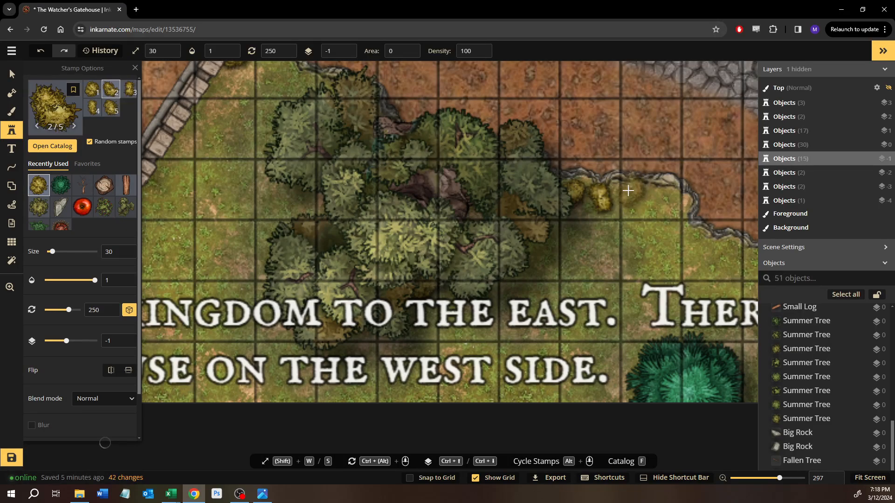
# - Place a layer -1 Summer Bush at the cliff bend northeast of the pine tree on the southern map edge
pyautogui.moveTo(638, 219); pyautogui.dragTo(205, 362)
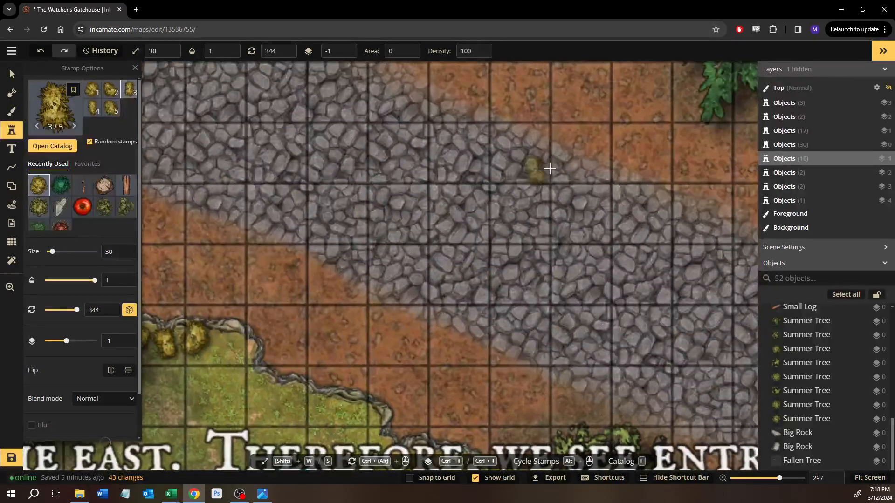
pyautogui.moveTo(543, 237); pyautogui.dragTo(490, 41)
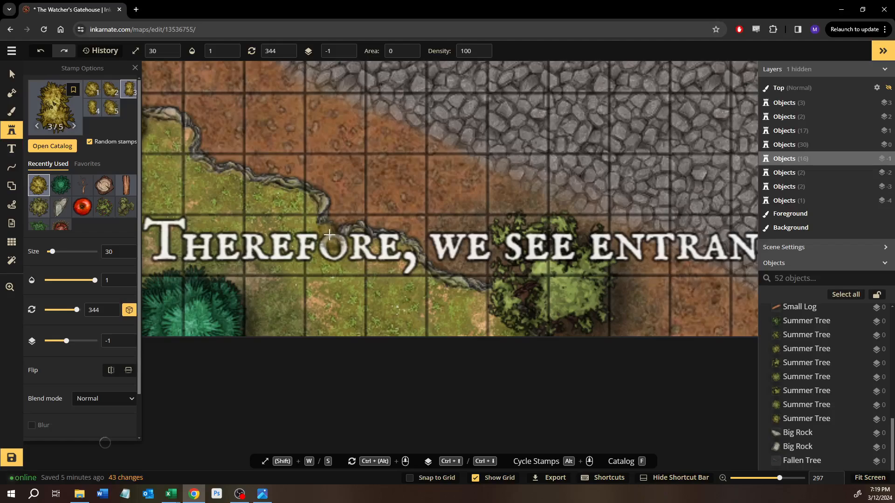
pyautogui.click(354, 242)
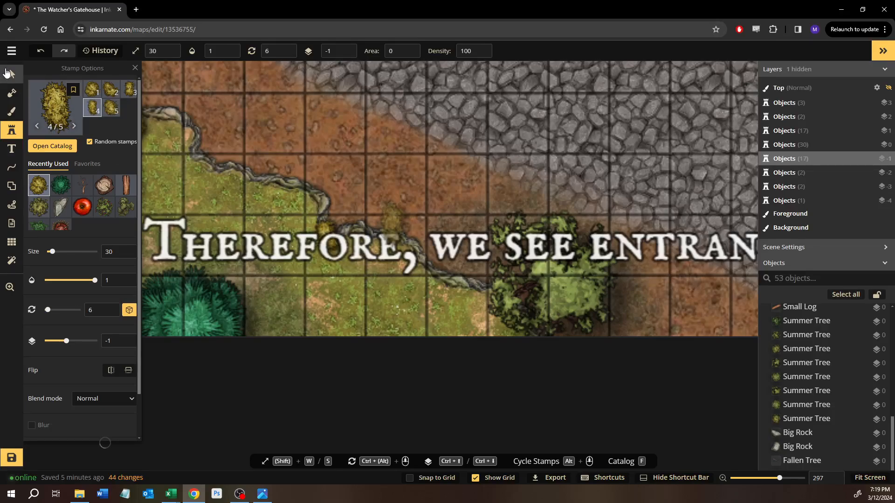
# - Delete both "Forest and hills" text objects and the "Argos is at war" text from the map
pyautogui.click(8, 72)
pyautogui.scroll(10, 809, 356)
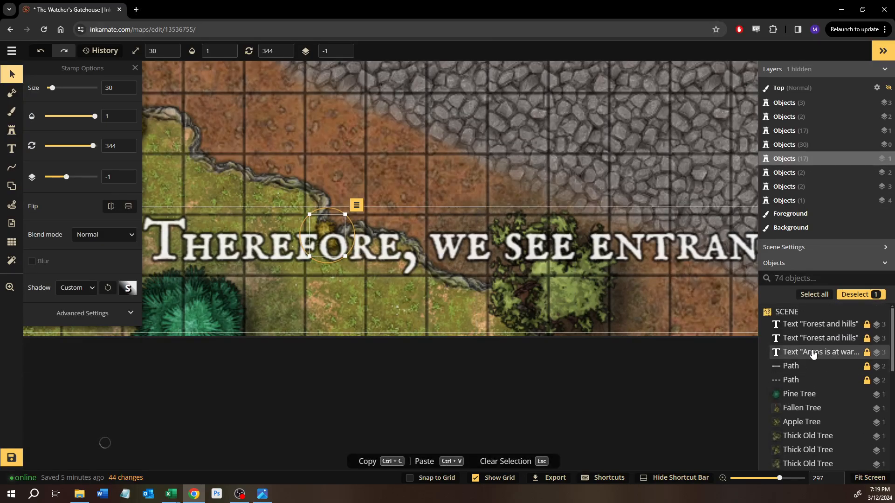
pyautogui.click(804, 329)
pyautogui.press('Delete')
pyautogui.click(805, 329)
pyautogui.press('Delete')
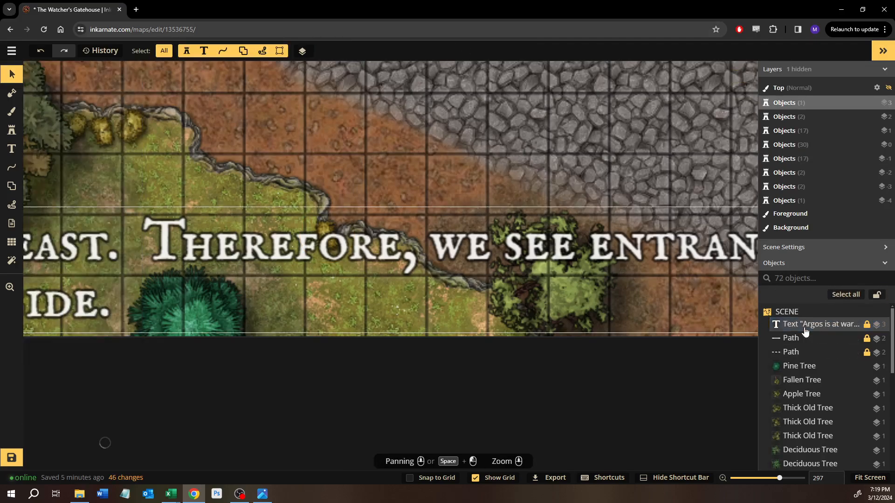
pyautogui.click(802, 324)
pyautogui.press('Delete')
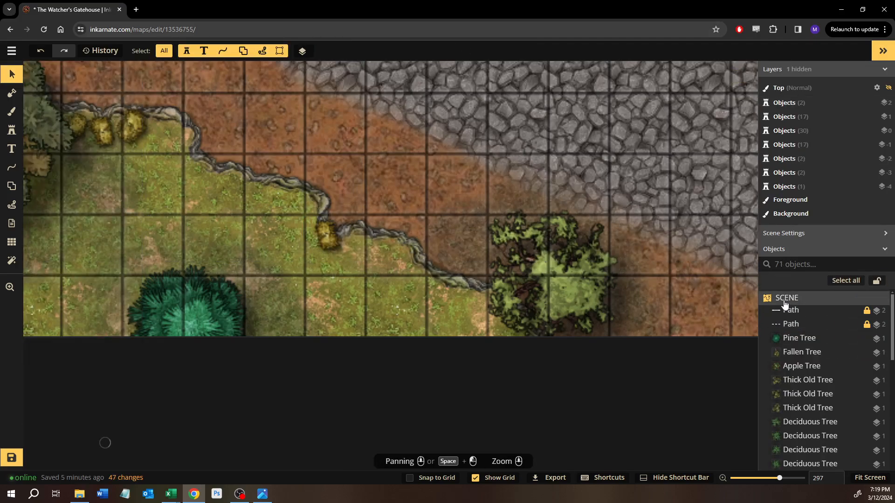
# - Lock the cliff line that runs north of the eastern cobblestone road, and clear the selection
pyautogui.scroll(-4, 632, 161)
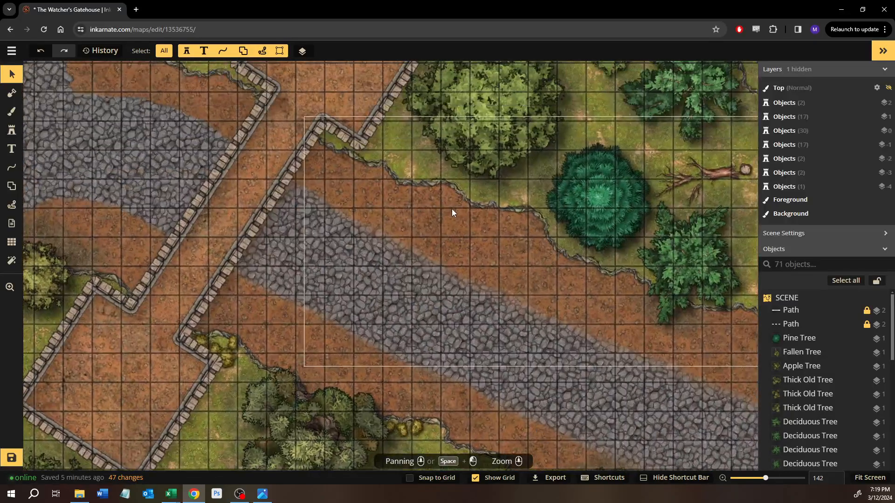
pyautogui.click(449, 207)
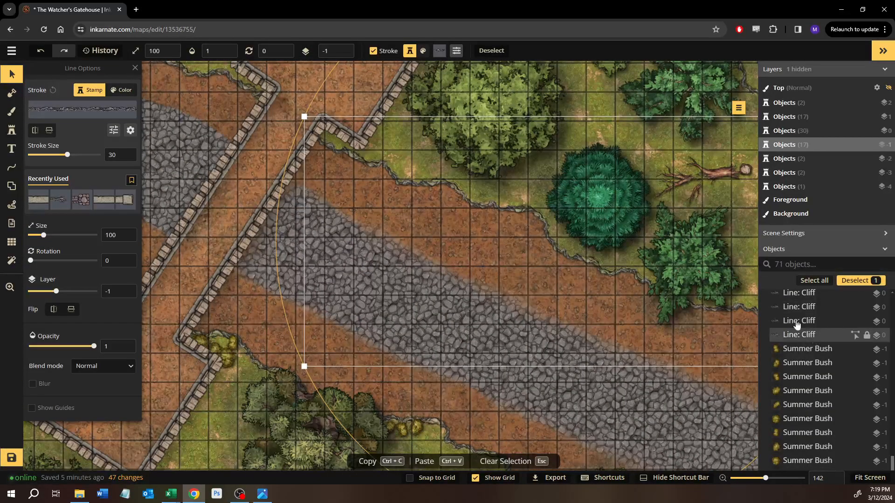
pyautogui.click(738, 109)
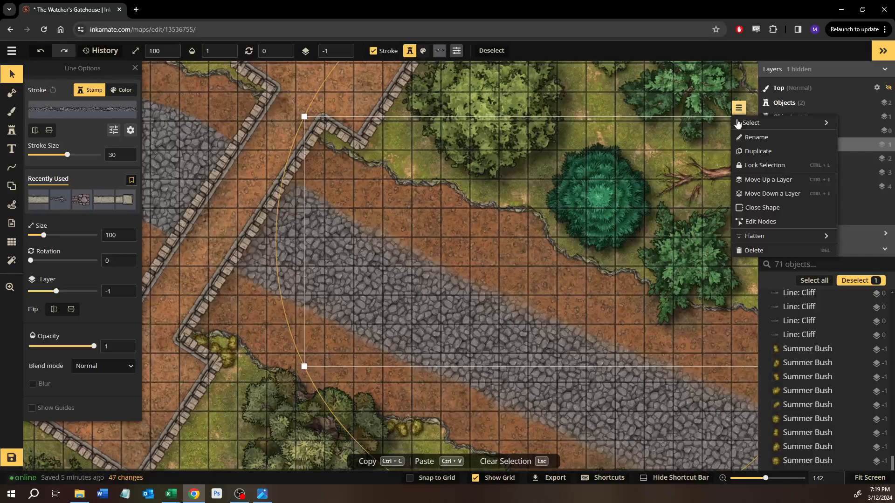
pyautogui.click(770, 173)
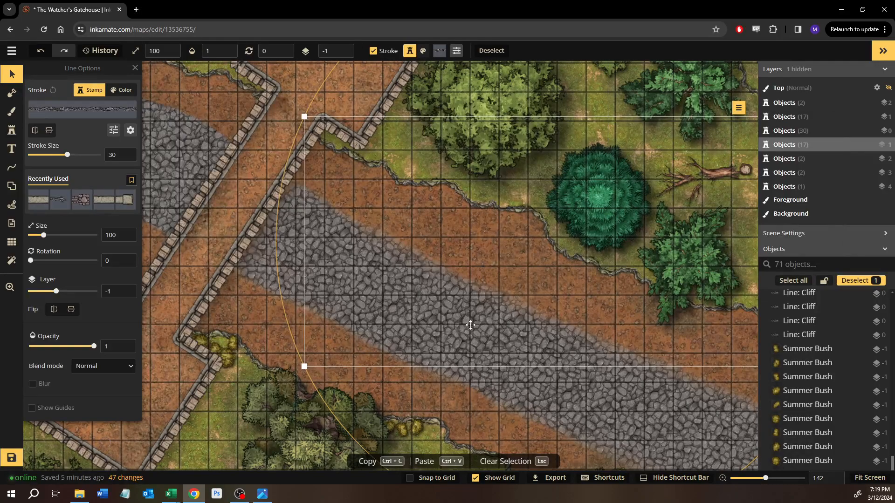
pyautogui.click(678, 429)
pyautogui.moveTo(597, 325); pyautogui.dragTo(364, 413)
pyautogui.scroll(1, 381, 298)
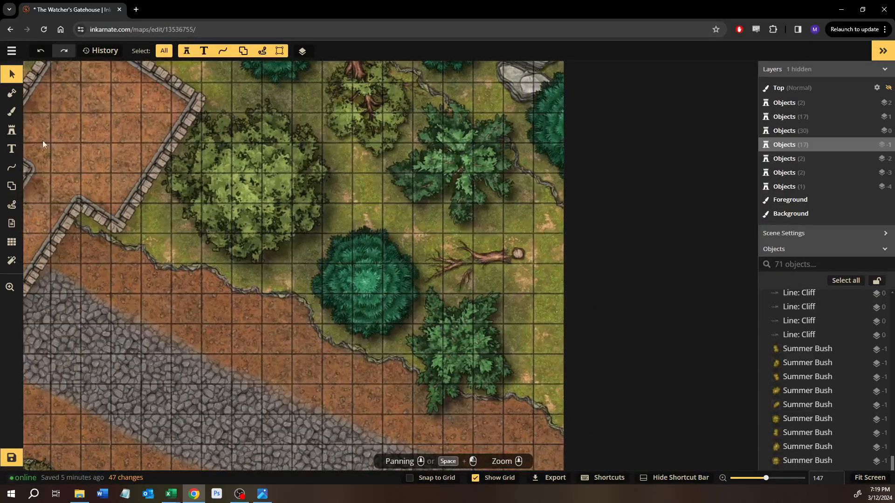
# - Place a size 30 Summer Bush on layer -1 where the northern cliff meets the leafy green tree southeast of the round pine
pyautogui.click(13, 128)
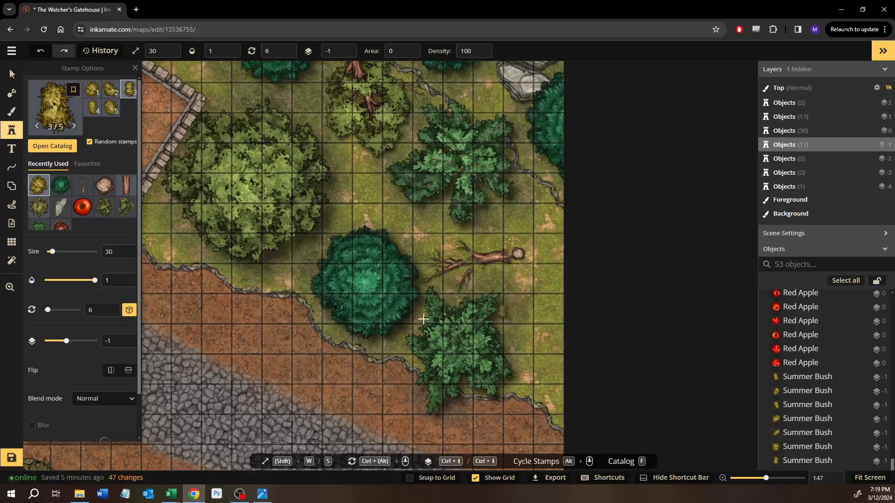
pyautogui.scroll(5, 423, 319)
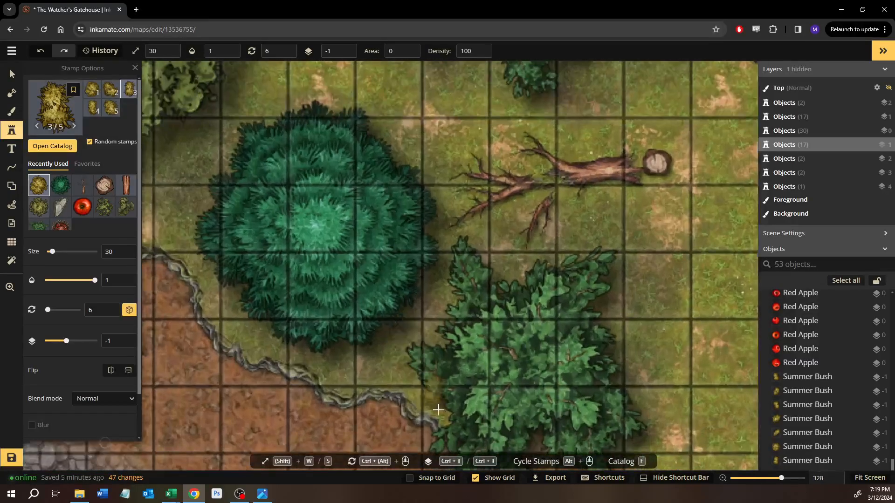
pyautogui.click(446, 417)
pyautogui.moveTo(425, 395); pyautogui.dragTo(308, 238)
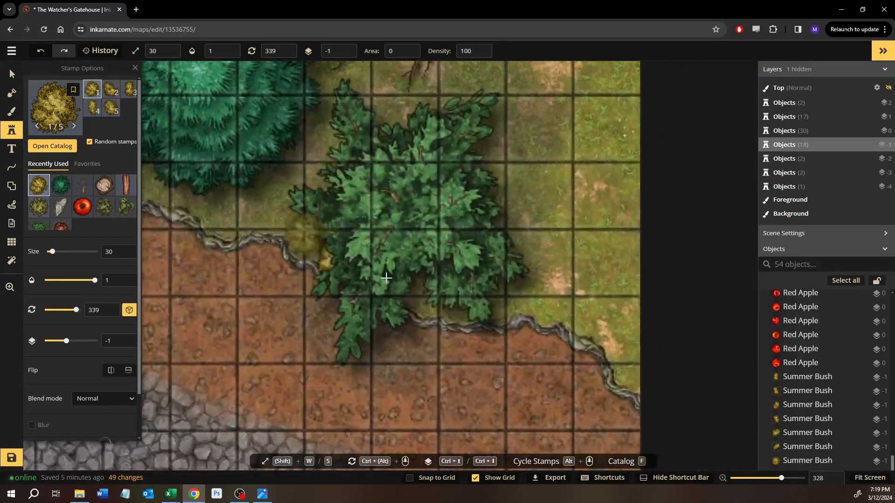
# - Place size 30 Summer Bushes on layer -1 along the cliff under the leafy green tree and beside the pine on the eastern map edge
pyautogui.click(462, 307)
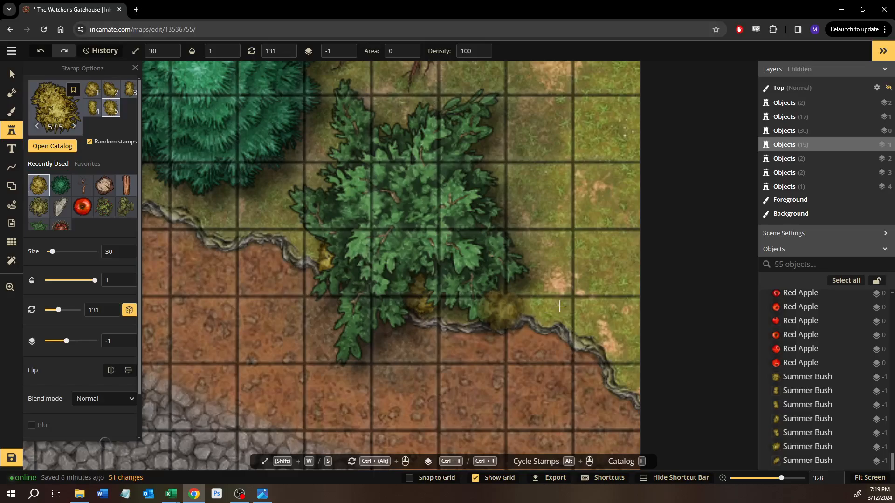
pyautogui.moveTo(571, 224); pyautogui.dragTo(556, 457)
pyautogui.moveTo(538, 235); pyautogui.dragTo(413, 399)
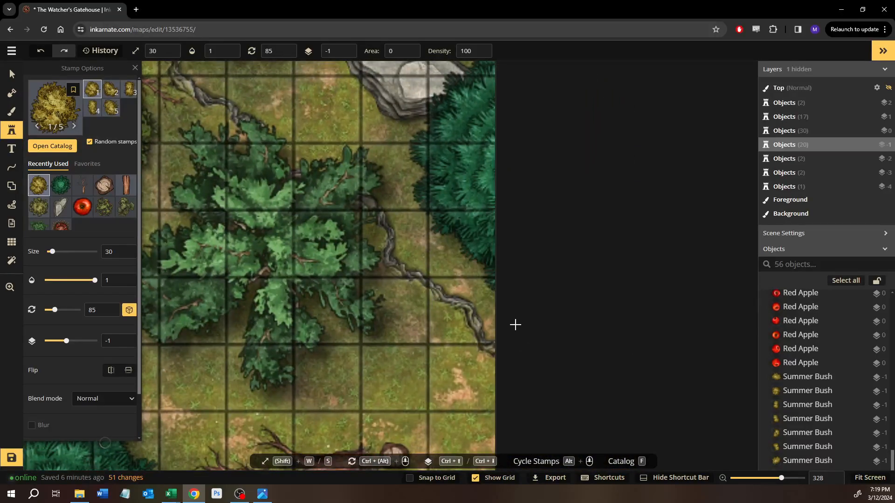
pyautogui.click(458, 166)
# - Place layer -1 Summer Bushes around the two big rocks in the map's northeast corner
pyautogui.moveTo(459, 195); pyautogui.dragTo(524, 411)
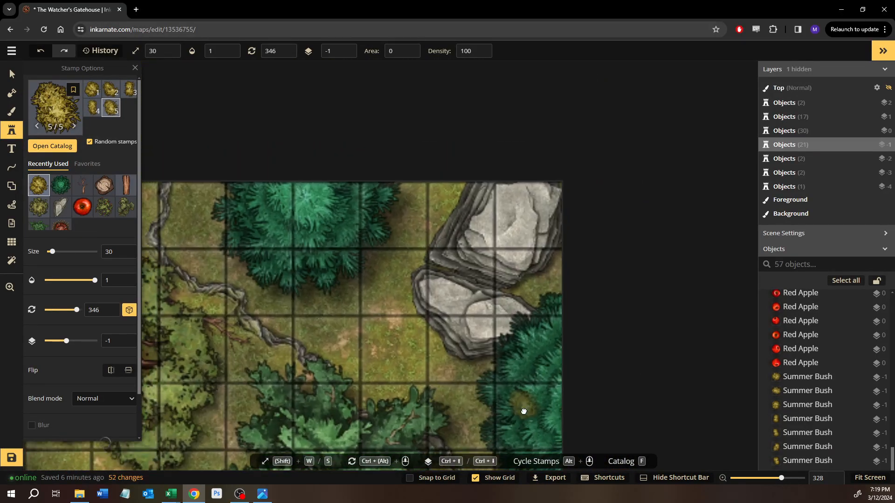
pyautogui.click(553, 283)
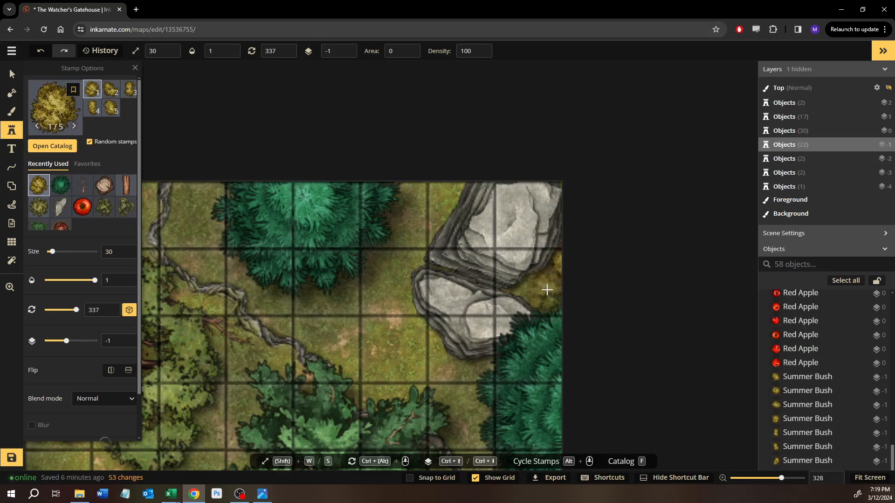
pyautogui.click(487, 363)
pyautogui.moveTo(419, 315); pyautogui.dragTo(501, 393)
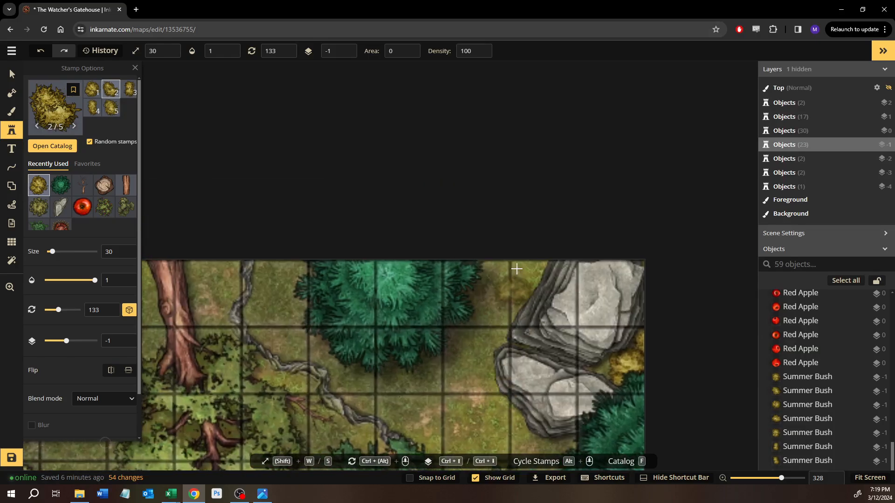
pyautogui.click(525, 263)
# - Place layer -1 Summer Bushes on the northern map edge between the cliff line and the round pine
pyautogui.moveTo(363, 295); pyautogui.dragTo(416, 327)
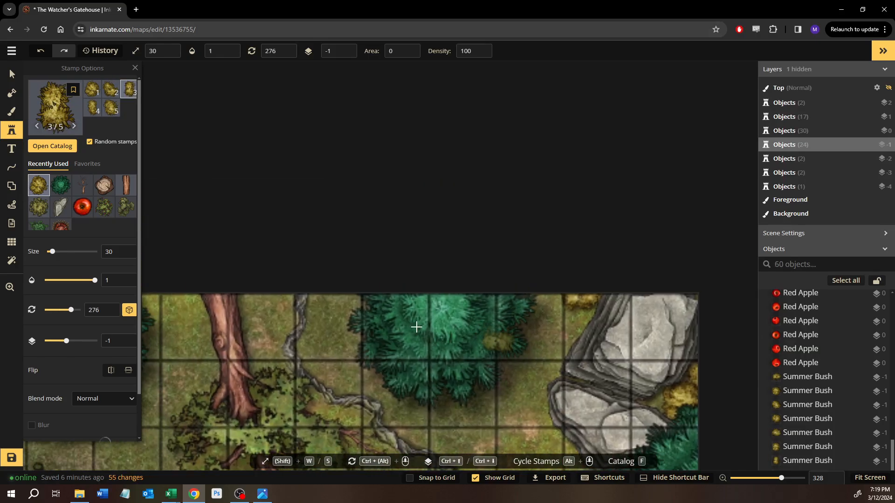
pyautogui.click(338, 309)
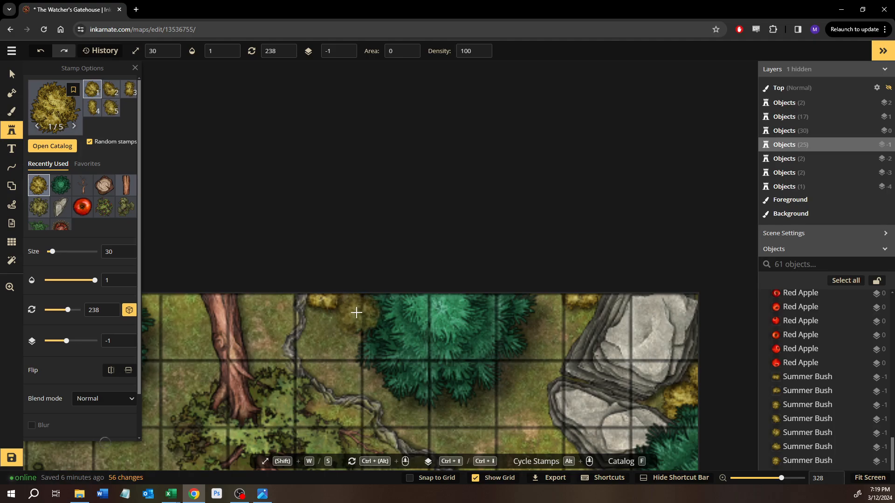
pyautogui.moveTo(422, 405); pyautogui.dragTo(543, 293)
pyautogui.moveTo(421, 262); pyautogui.dragTo(481, 301)
pyautogui.click(475, 279)
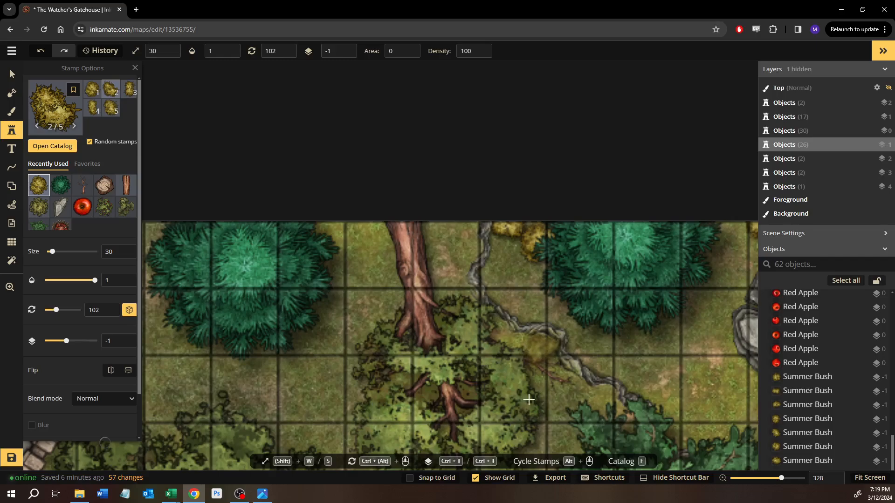
# - Place layer -1 Summer Bushes beneath the adjoining edges of the fallen tree and the leafy green tree southeast of it
pyautogui.moveTo(528, 400); pyautogui.dragTo(515, 269)
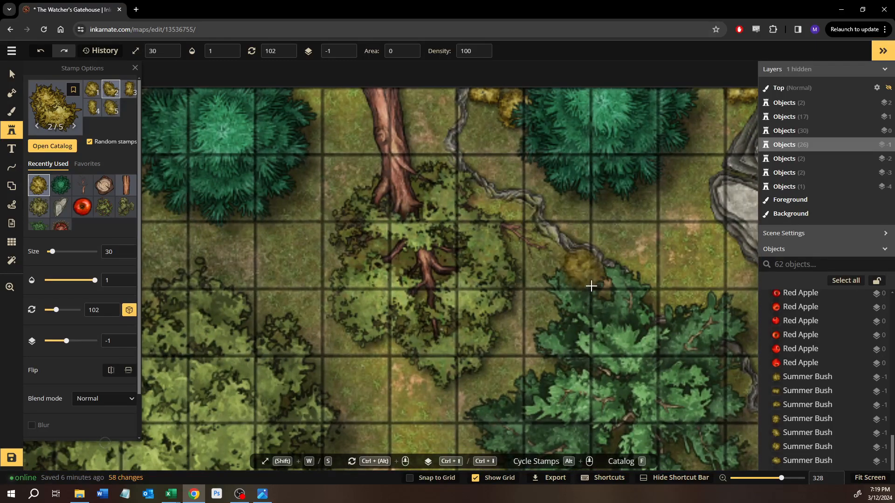
pyautogui.click(574, 340)
pyautogui.click(480, 365)
# - Place three layer -1 Summer Bushes around the stone wall's outer corner, above the cliff west of the large leafy tree
pyautogui.moveTo(396, 298); pyautogui.dragTo(701, 424)
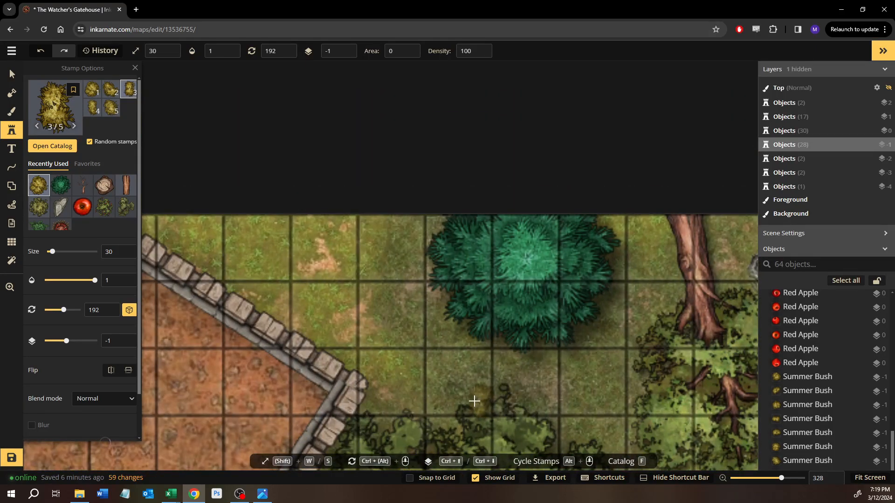
pyautogui.moveTo(366, 362); pyautogui.dragTo(501, 432)
pyautogui.moveTo(345, 304); pyautogui.dragTo(378, 176)
pyautogui.moveTo(448, 385); pyautogui.dragTo(435, 231)
pyautogui.moveTo(432, 343); pyautogui.dragTo(416, 182)
pyautogui.moveTo(404, 308); pyautogui.dragTo(413, 258)
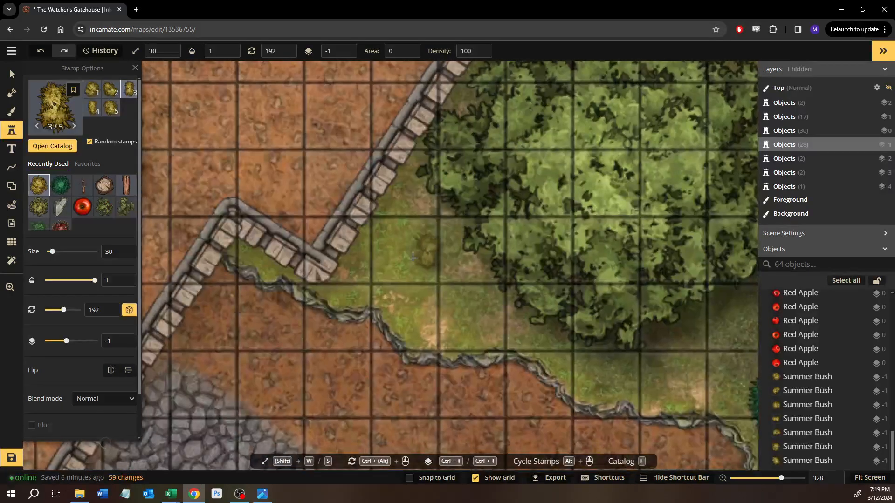
pyautogui.scroll(2, 275, 310)
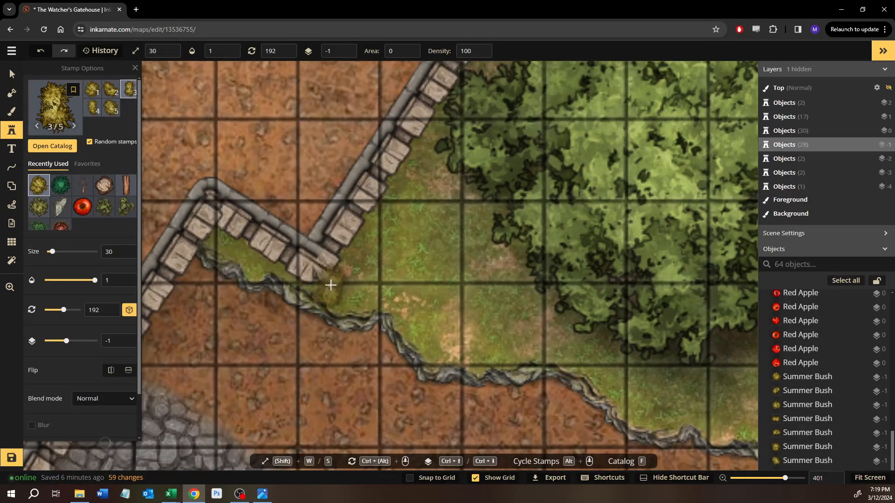
pyautogui.click(330, 285)
pyautogui.click(364, 252)
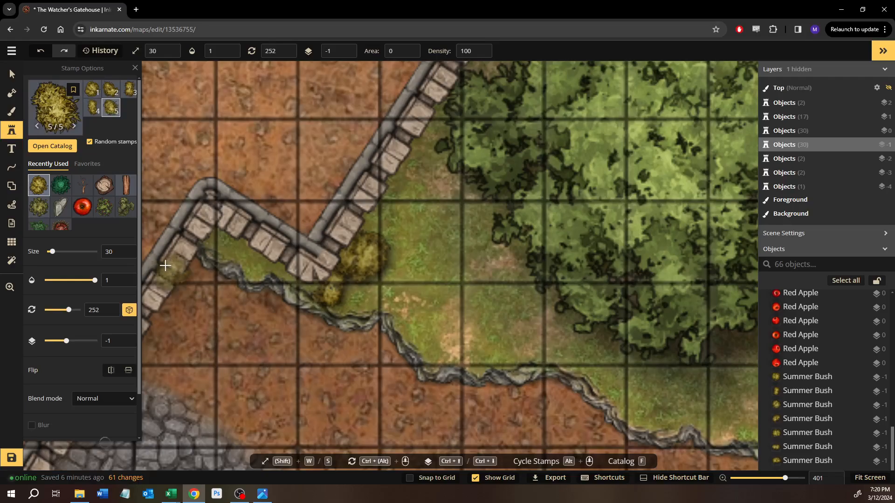
pyautogui.moveTo(359, 262)
pyautogui.mouseDown()
pyautogui.moveTo(363, 270)
pyautogui.moveTo(362, 246)
pyautogui.mouseUp()
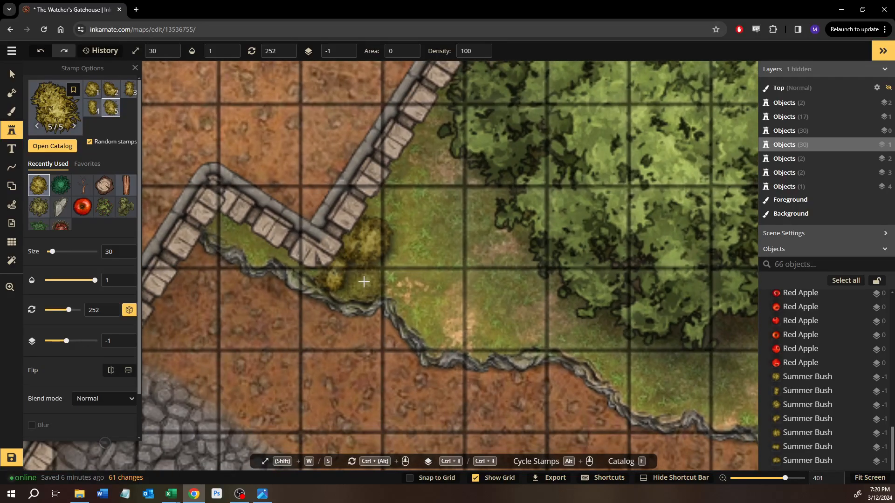
pyautogui.click(361, 283)
# - Place layer -1 Summer Bushes along the outside of the walled enclosure's northwest wall, down to its corner near the cliff
pyautogui.scroll(-7, 321, 327)
pyautogui.moveTo(349, 298); pyautogui.dragTo(389, 104)
pyautogui.moveTo(508, 289); pyautogui.dragTo(627, 439)
pyautogui.moveTo(396, 270); pyautogui.dragTo(437, 351)
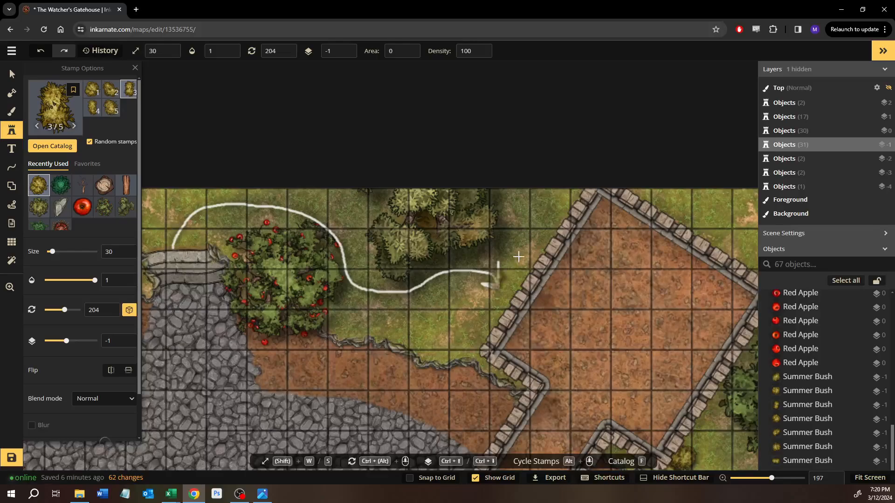
pyautogui.scroll(8, 519, 260)
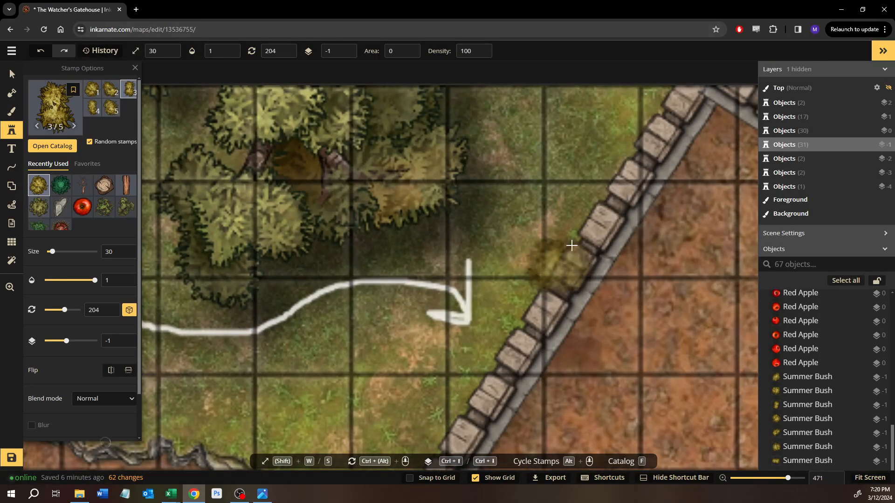
pyautogui.click(573, 220)
pyautogui.click(569, 222)
pyautogui.moveTo(528, 429); pyautogui.dragTo(525, 214)
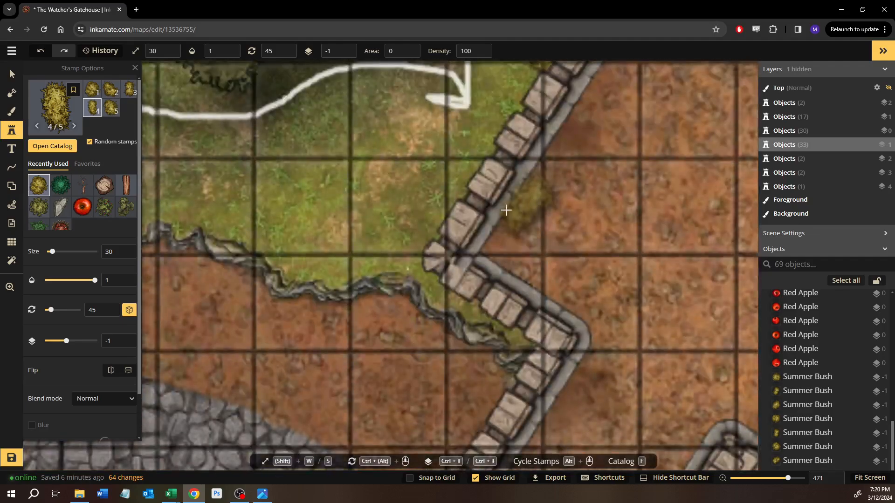
pyautogui.click(452, 198)
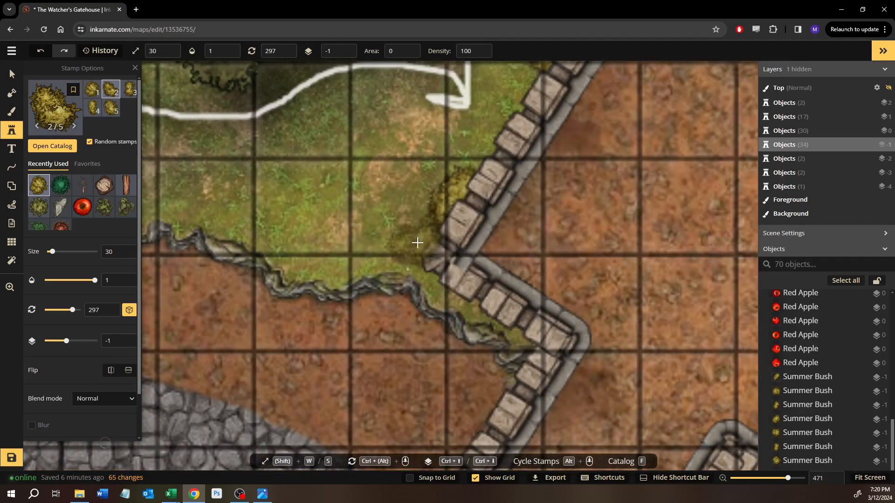
pyautogui.click(417, 244)
# - Place two layer -1 Summer Bushes at the cliff end just west of the stone steps
pyautogui.scroll(-3, 400, 335)
pyautogui.moveTo(330, 396); pyautogui.dragTo(561, 140)
pyautogui.moveTo(437, 314); pyautogui.dragTo(611, 112)
pyautogui.moveTo(495, 256); pyautogui.dragTo(519, 190)
pyautogui.scroll(-5, 517, 199)
pyautogui.moveTo(423, 130); pyautogui.dragTo(440, 469)
pyautogui.moveTo(412, 196); pyautogui.dragTo(451, 261)
pyautogui.scroll(5, 450, 260)
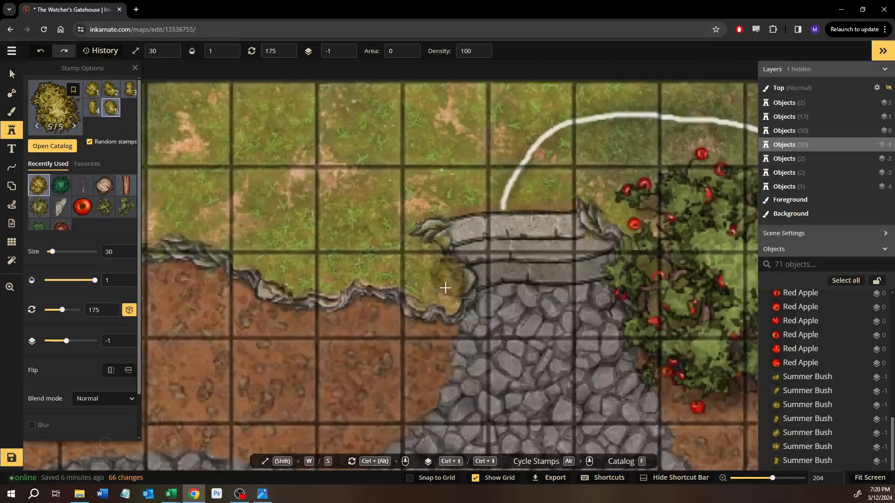
pyautogui.click(438, 305)
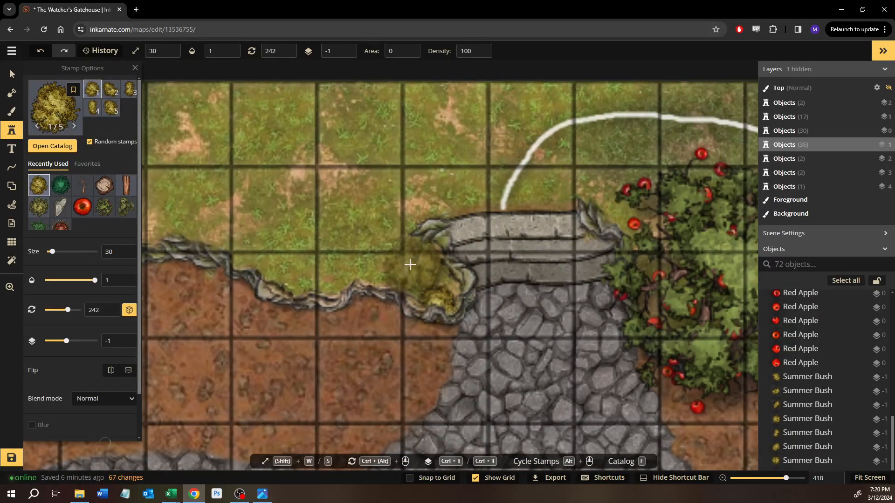
pyautogui.click(410, 261)
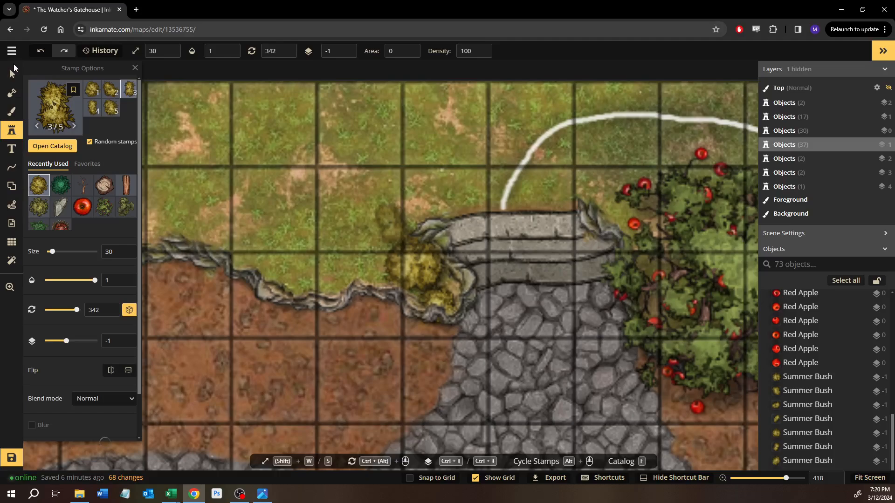
# - Reposition the two Summer Bushes west of the stone steps and put the one nearest the steps on layer 0
pyautogui.press('1')
pyautogui.click(440, 307)
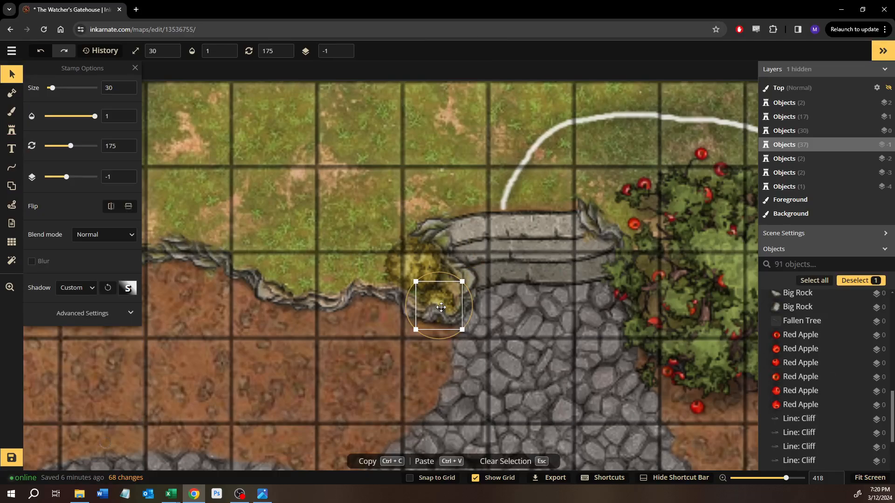
pyautogui.scroll(1, 441, 307)
pyautogui.moveTo(410, 263); pyautogui.dragTo(398, 254)
pyautogui.click(431, 299)
pyautogui.moveTo(443, 315); pyautogui.dragTo(440, 296)
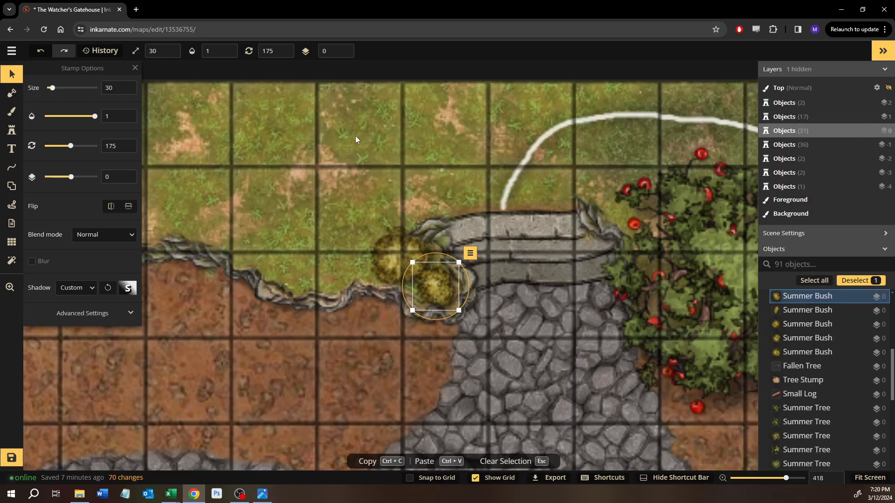
pyautogui.press('Escape')
# - Save the map
pyautogui.scroll(-3, 306, 224)
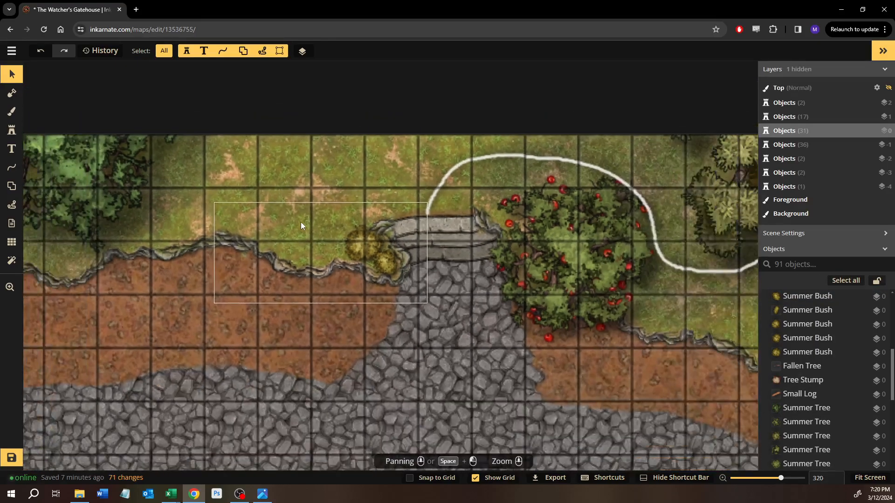
pyautogui.scroll(-4, 301, 225)
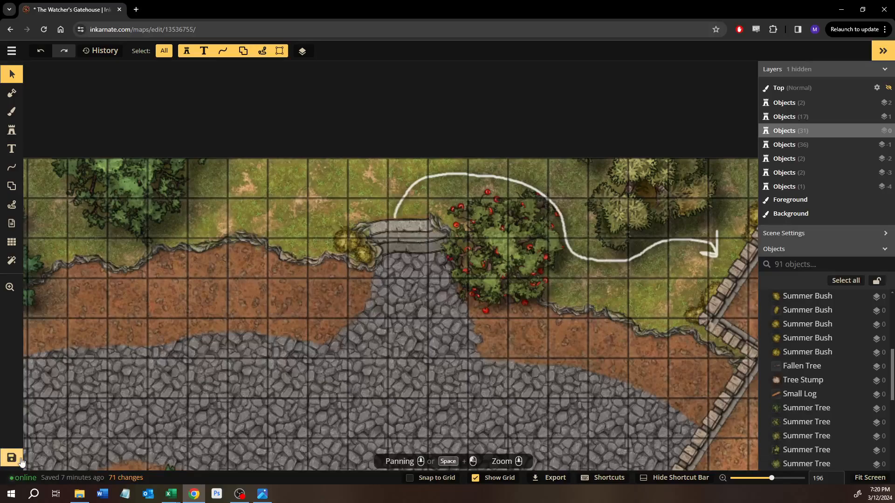
pyautogui.click(20, 460)
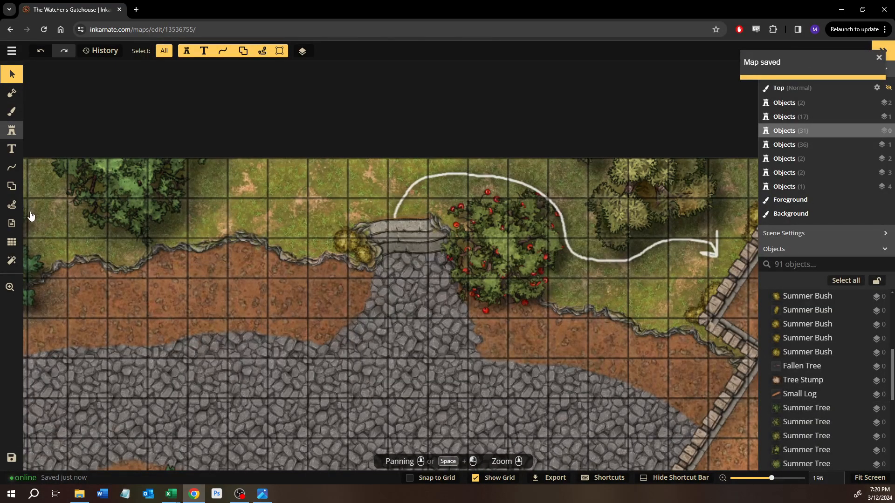
# - Choose the Flower Bush stamp from the catalog's bush results and place two at size 30 along the cliff below the northern leafy tree
pyautogui.press('f')
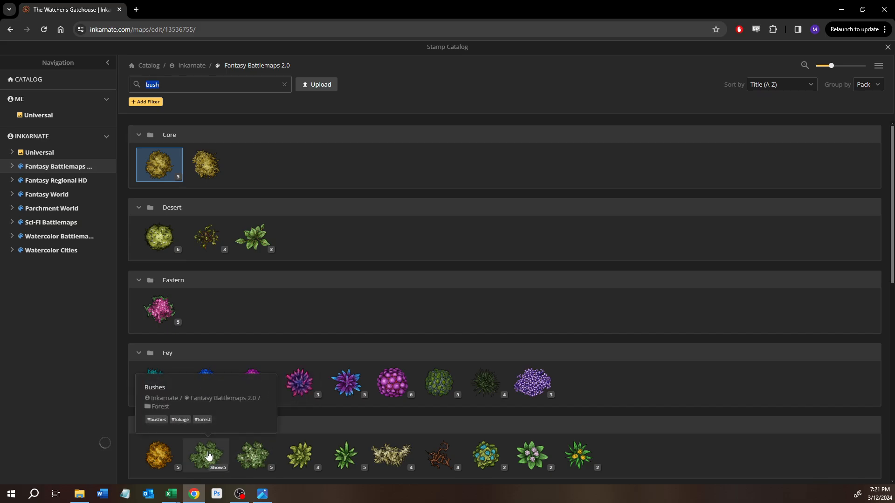
pyautogui.click(252, 455)
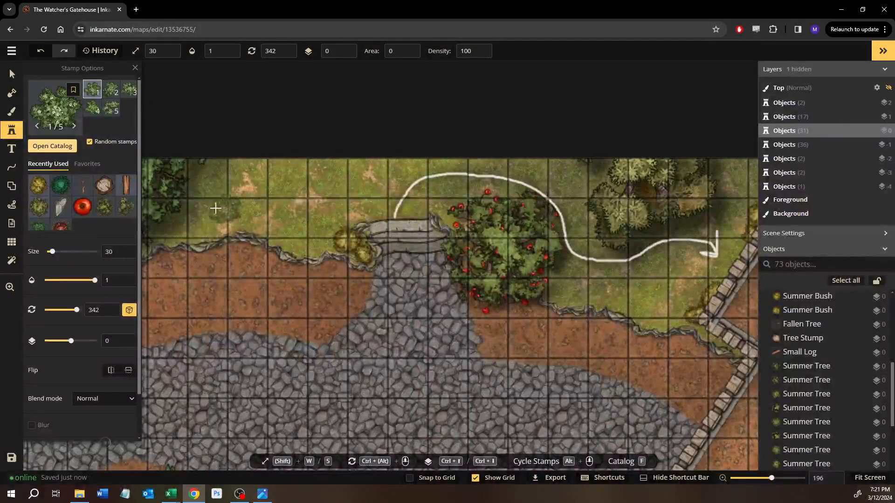
pyautogui.scroll(4, 215, 208)
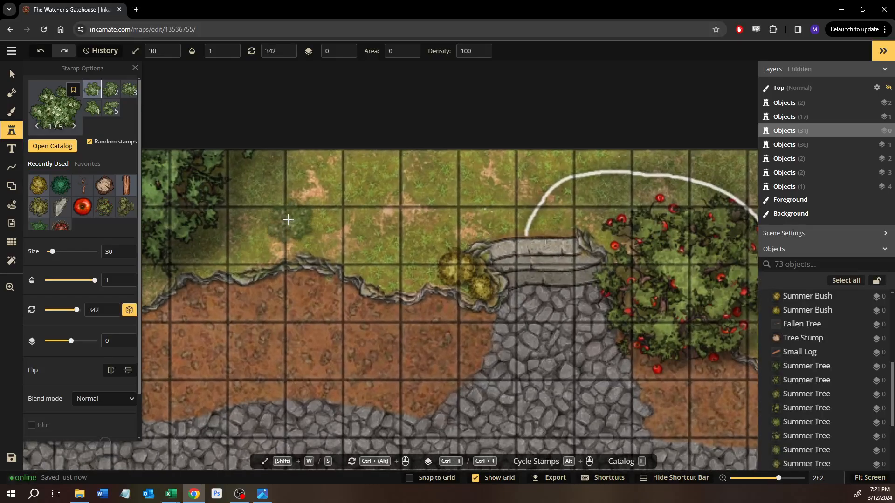
pyautogui.moveTo(281, 218); pyautogui.dragTo(343, 116)
pyautogui.scroll(-2, 308, 263)
pyautogui.moveTo(318, 248); pyautogui.dragTo(341, 124)
pyautogui.moveTo(328, 347); pyautogui.dragTo(391, 299)
pyautogui.moveTo(403, 140); pyautogui.dragTo(312, 296)
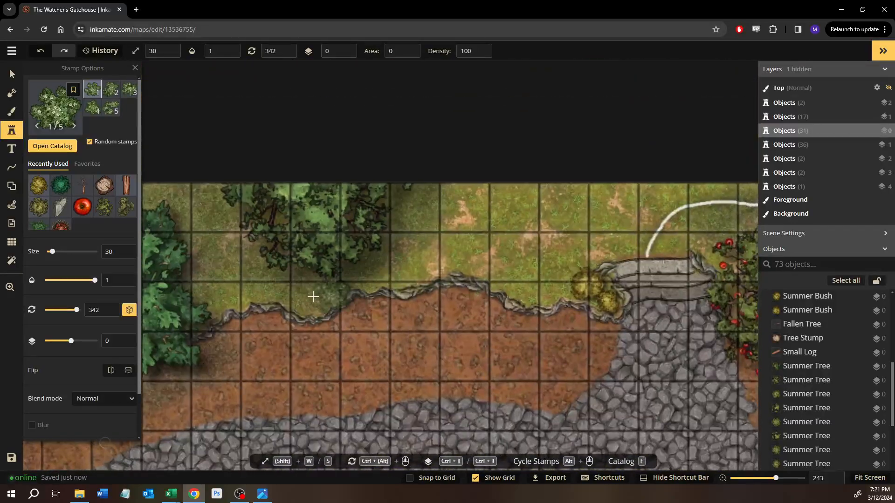
pyautogui.click(312, 298)
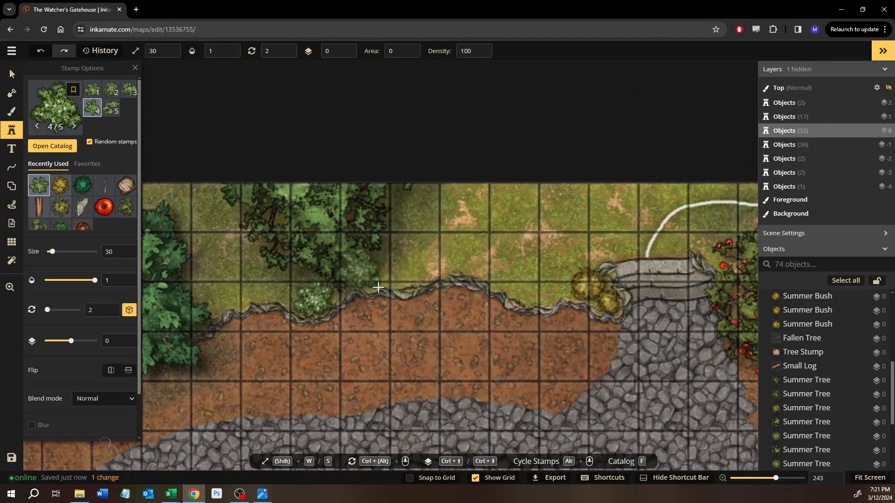
pyautogui.click(377, 287)
# - Move both Flower Bushes below the northern leafy tree to layer -1
pyautogui.click(17, 78)
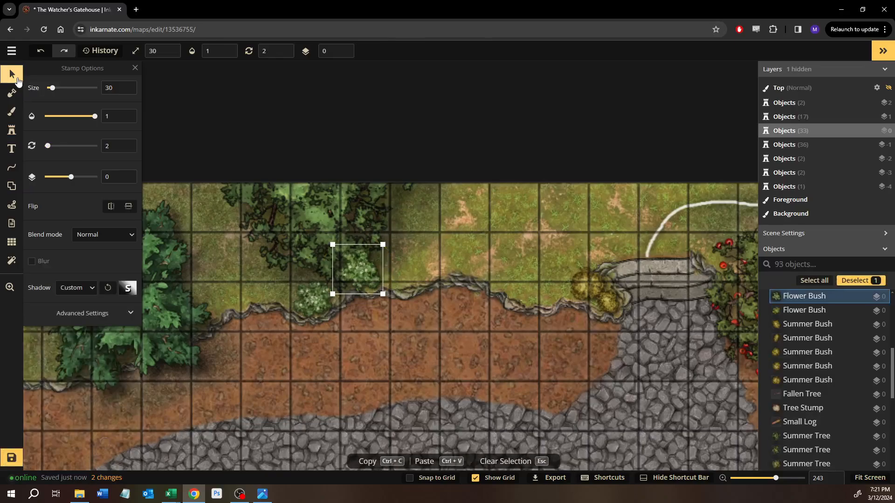
pyautogui.moveTo(71, 177); pyautogui.dragTo(67, 177)
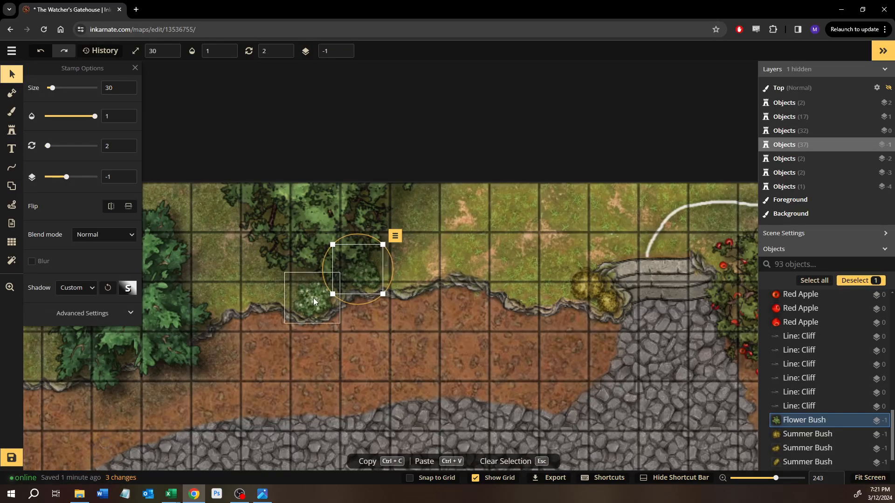
pyautogui.click(313, 301)
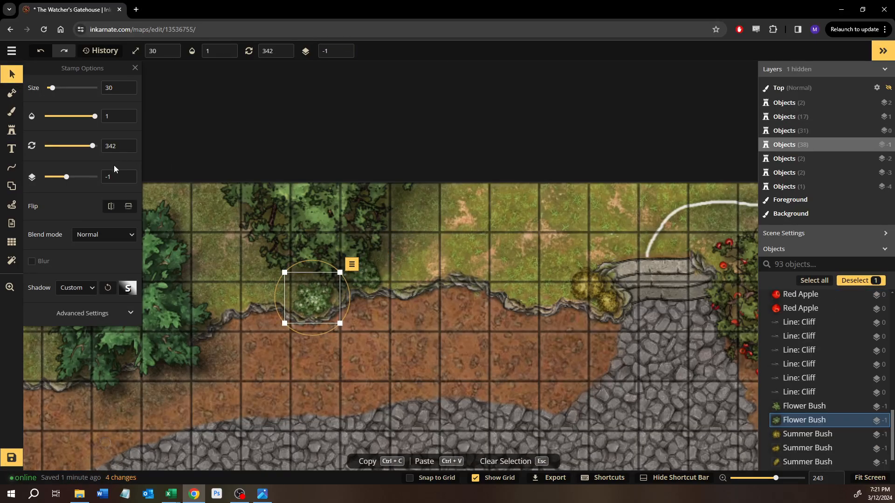
pyautogui.press('Escape')
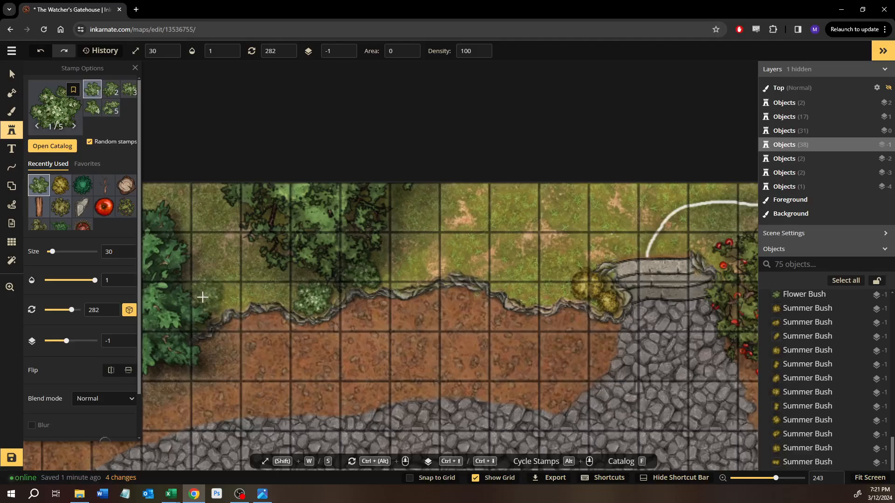
# - Place layer -1 Flower Bushes near the northern cliff and between the yellow-green tree and the enclosure's northwest wall
pyautogui.click(445, 302)
pyautogui.moveTo(662, 284); pyautogui.dragTo(275, 233)
pyautogui.moveTo(480, 254); pyautogui.dragTo(270, 308)
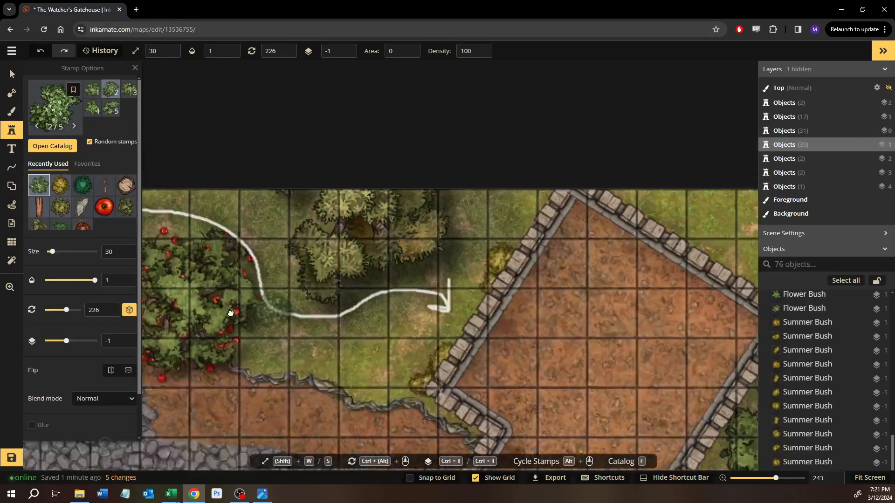
pyautogui.moveTo(451, 246); pyautogui.dragTo(225, 275)
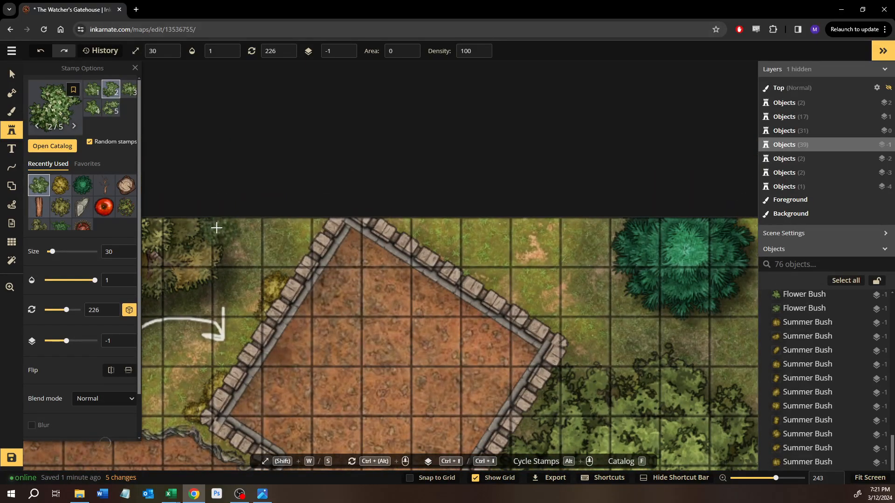
pyautogui.click(222, 231)
pyautogui.click(236, 255)
pyautogui.click(235, 256)
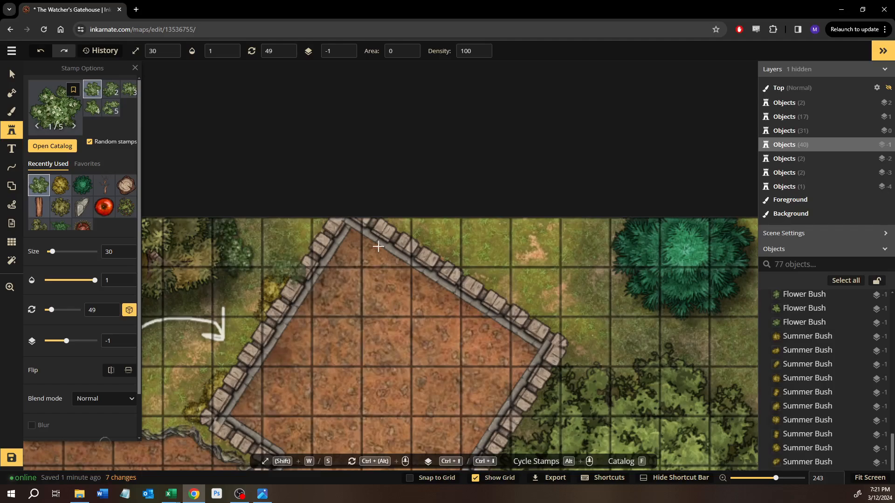
pyautogui.click(258, 227)
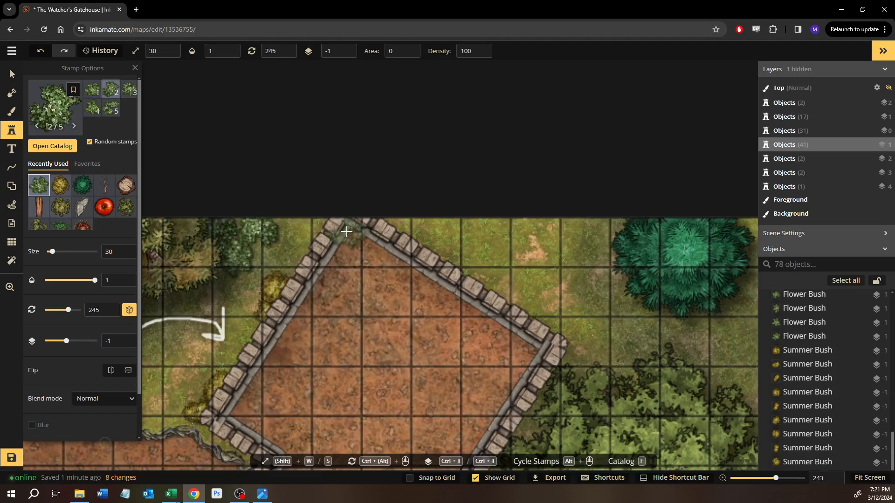
# - Place three size 30 Flower Bush stamps between the teal tree and the brown trunk at the map's upper edge
pyautogui.hscroll(5, 355, 243)
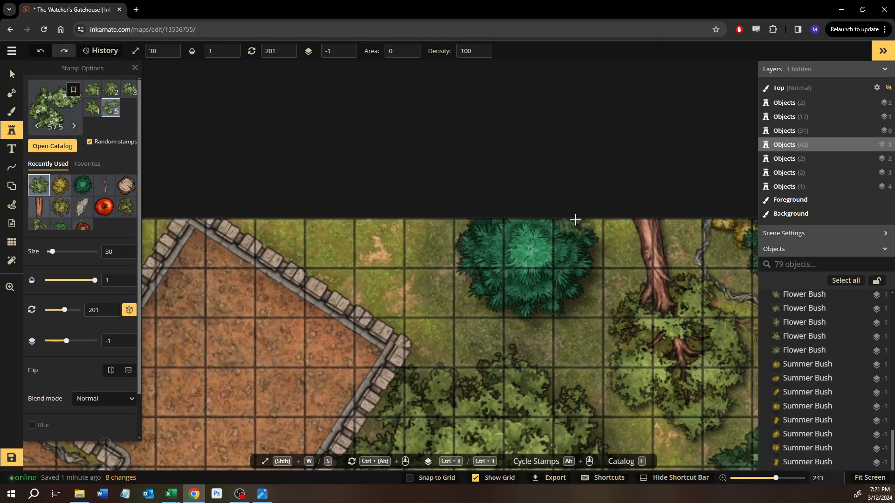
pyautogui.click(599, 226)
pyautogui.click(626, 267)
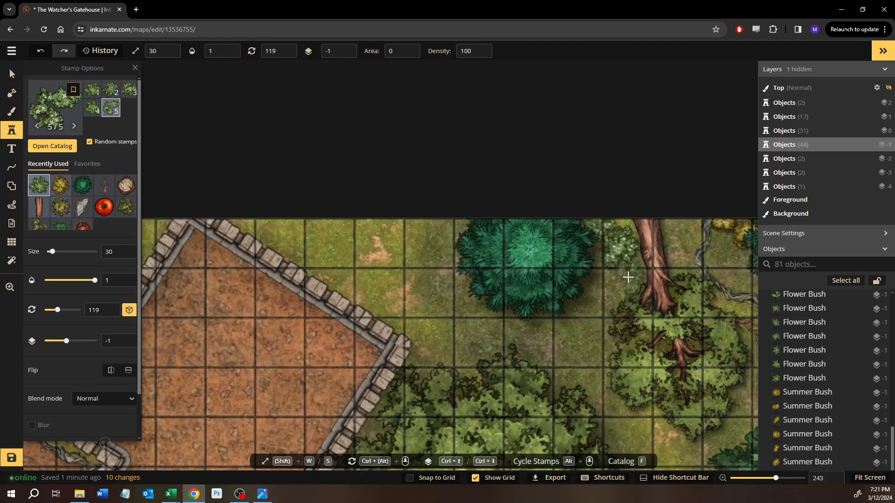
pyautogui.click(629, 280)
# - Add two Flower Bush stamps along the western side of the large dark green tree below the winding cliff line
pyautogui.moveTo(576, 310); pyautogui.dragTo(324, 204)
pyautogui.moveTo(557, 259); pyautogui.dragTo(494, 244)
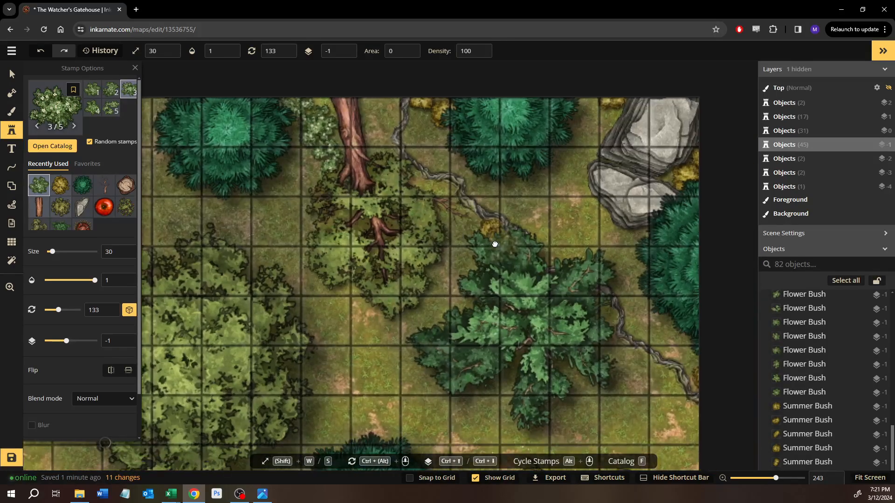
pyautogui.click(458, 260)
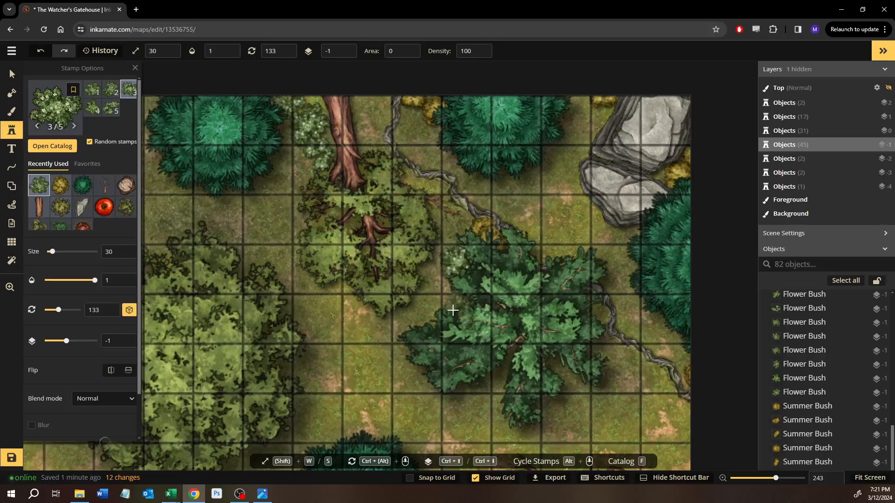
pyautogui.click(453, 308)
# - Place two Flower Bush stamps in the gap between the round teal tree and the dark green tree below the fallen tree
pyautogui.moveTo(488, 317); pyautogui.dragTo(372, 255)
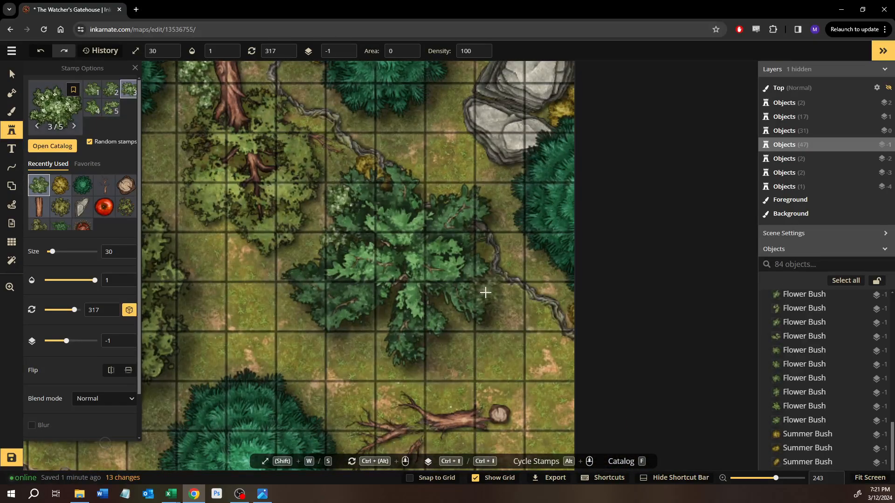
pyautogui.moveTo(428, 366); pyautogui.dragTo(474, 142)
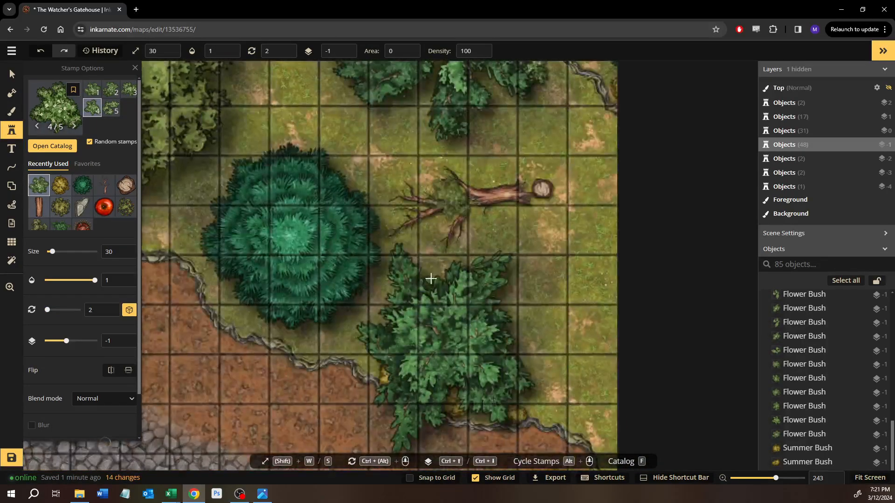
pyautogui.click(366, 344)
pyautogui.click(383, 280)
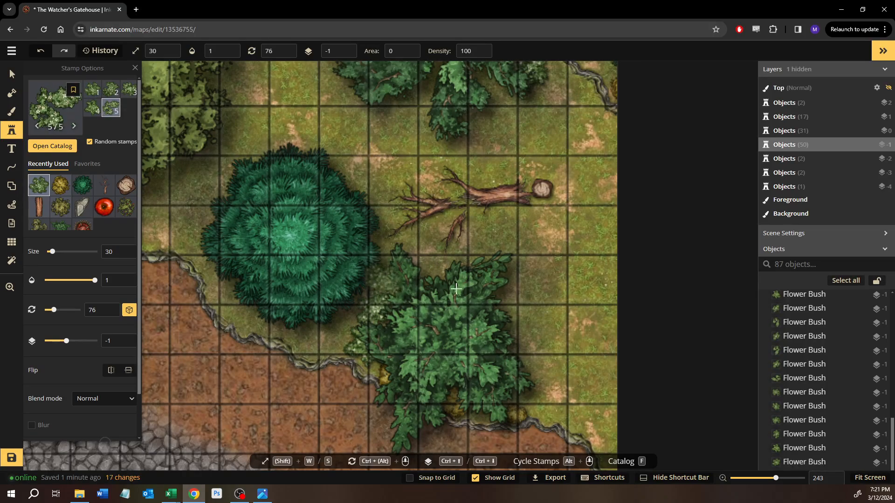
# - Place three Flower Bush stamps on the grass east of the dark green tree, just above the cliff line
pyautogui.moveTo(532, 305); pyautogui.dragTo(426, 192)
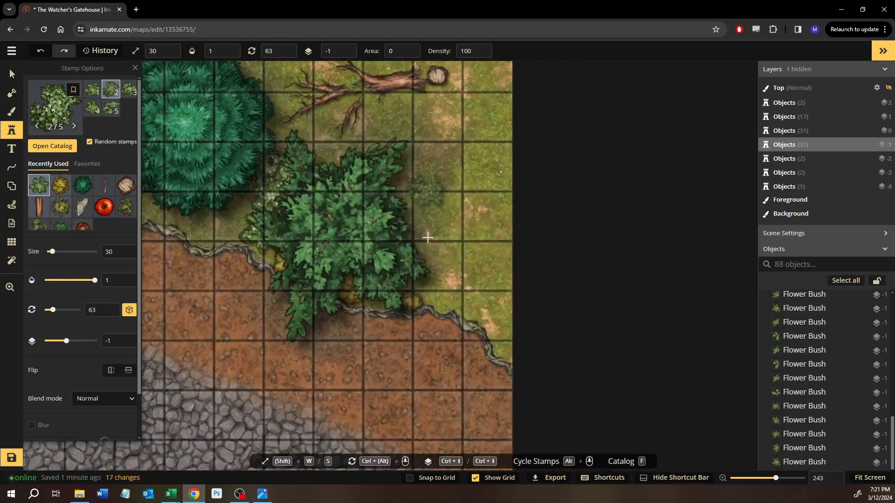
pyautogui.click(438, 289)
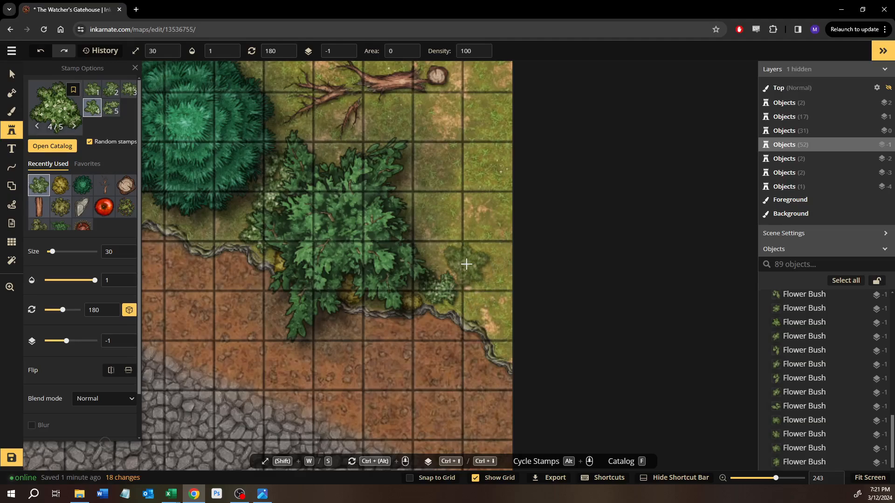
pyautogui.click(467, 263)
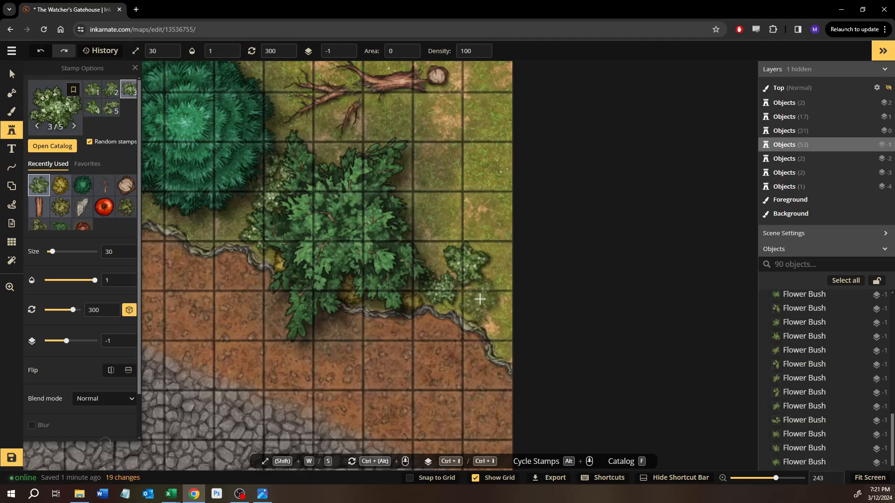
pyautogui.click(480, 299)
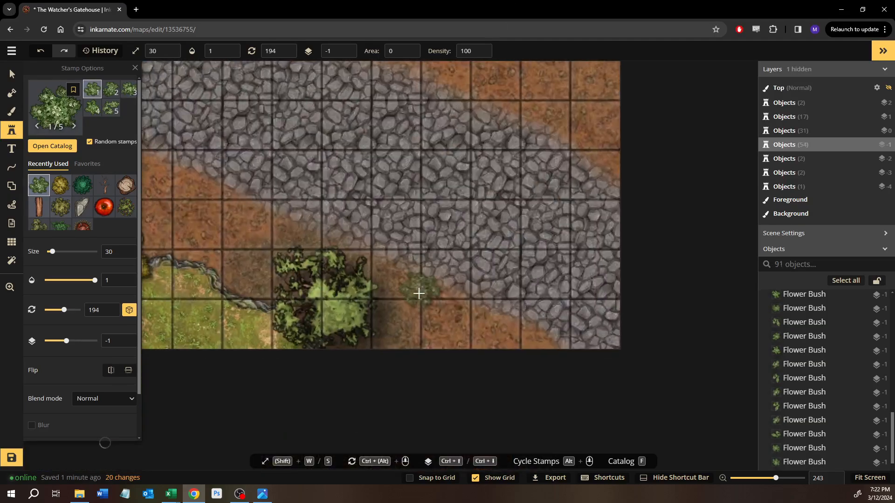
# - Place two Flower Bush stamps along the map's lower edge, east of the light green tree beside the cobblestone road
pyautogui.moveTo(468, 293); pyautogui.dragTo(512, 193)
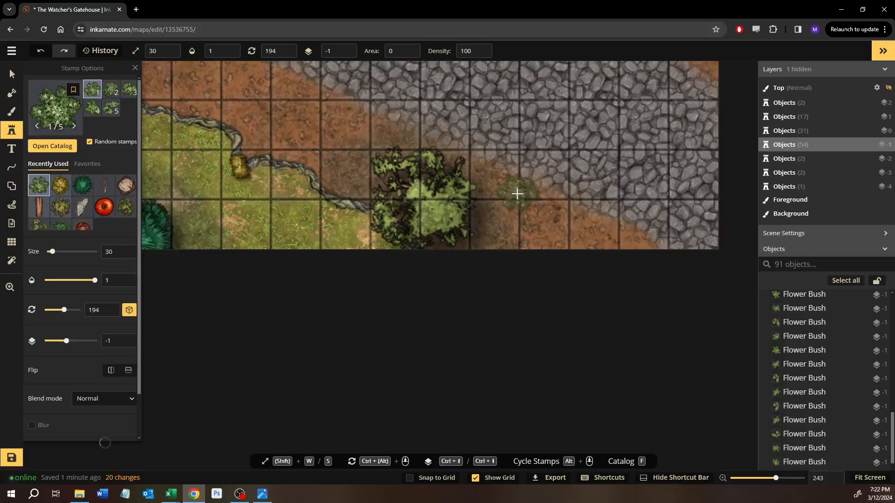
pyautogui.click(485, 246)
pyautogui.click(528, 252)
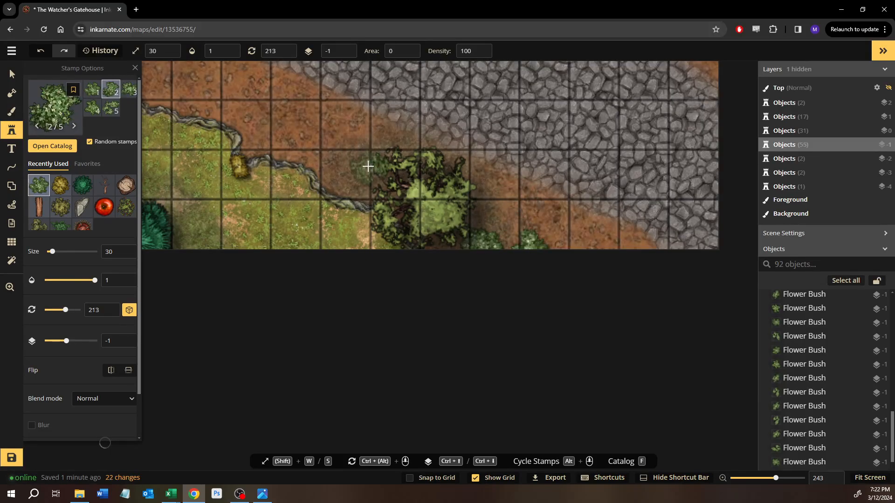
# - Build a cluster of Flower Bush stamps around the single yellow bush along the southern cliff line, and add one Summer Bush to it
pyautogui.moveTo(497, 201); pyautogui.dragTo(589, 311)
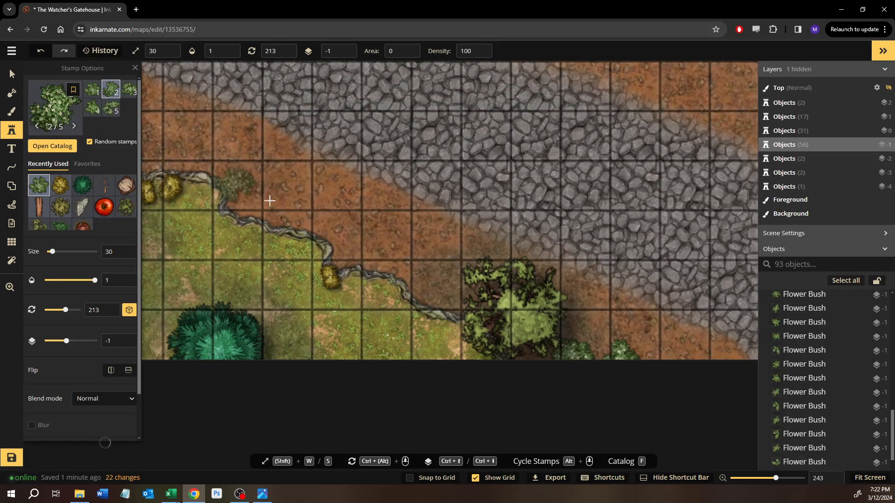
pyautogui.moveTo(273, 202); pyautogui.dragTo(441, 252)
pyautogui.moveTo(309, 262); pyautogui.dragTo(414, 358)
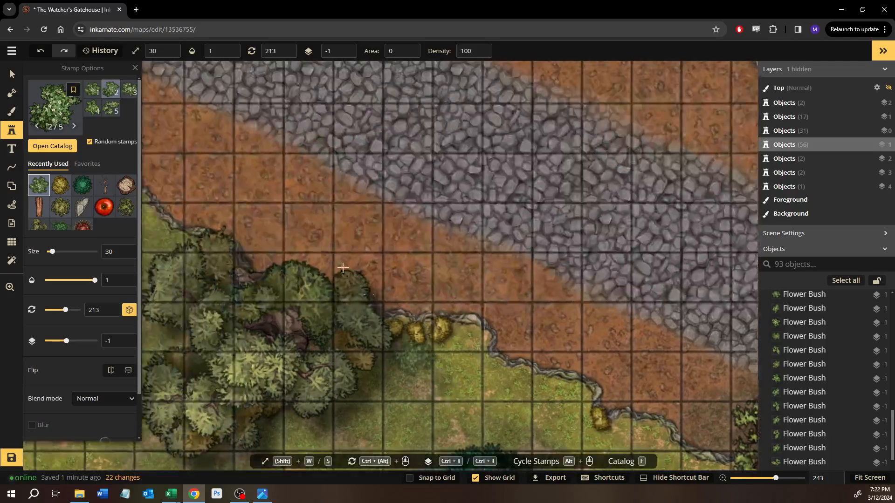
pyautogui.moveTo(550, 313); pyautogui.dragTo(349, 191)
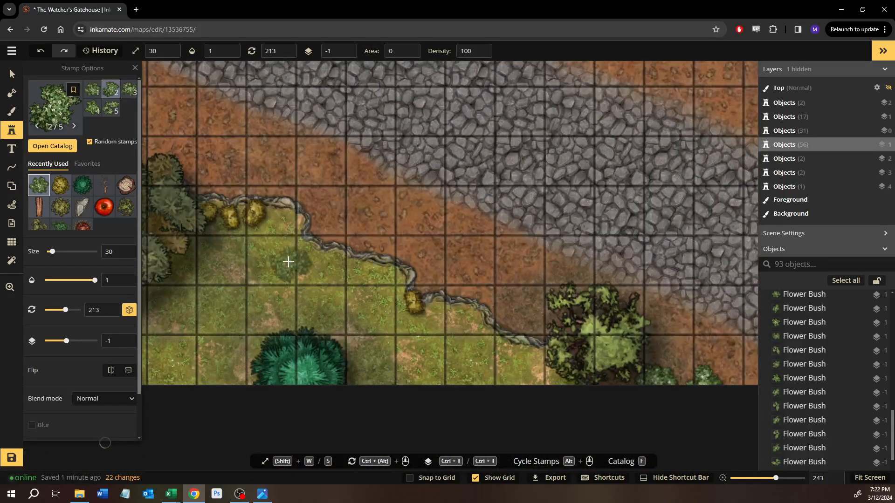
pyautogui.moveTo(289, 260)
pyautogui.mouseDown()
pyautogui.moveTo(353, 303)
pyautogui.moveTo(290, 246)
pyautogui.mouseUp()
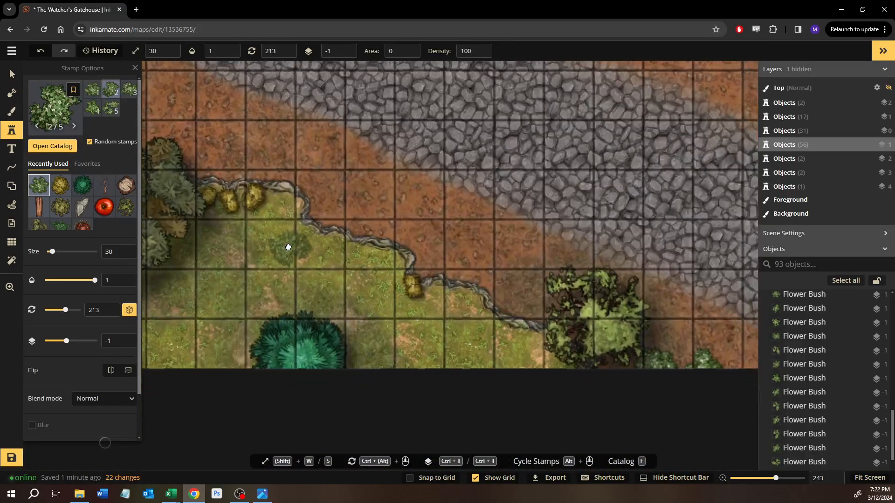
pyautogui.click(383, 266)
pyautogui.moveTo(211, 274); pyautogui.dragTo(267, 270)
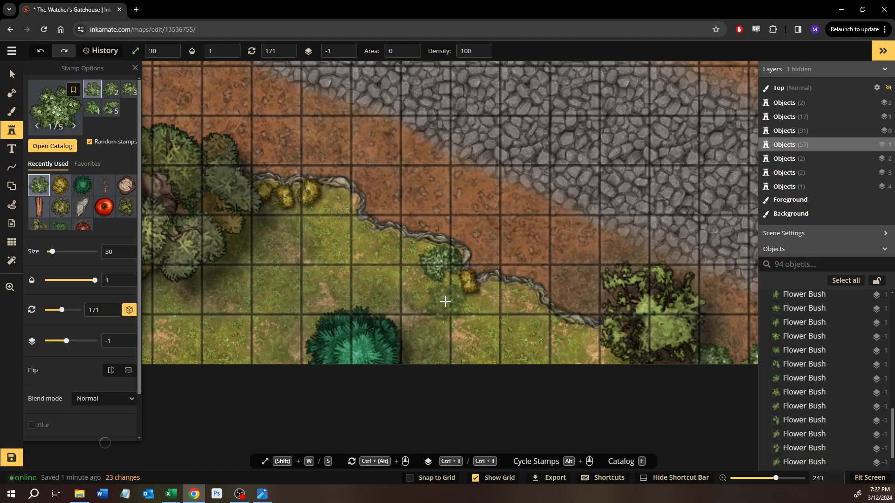
pyautogui.click(405, 256)
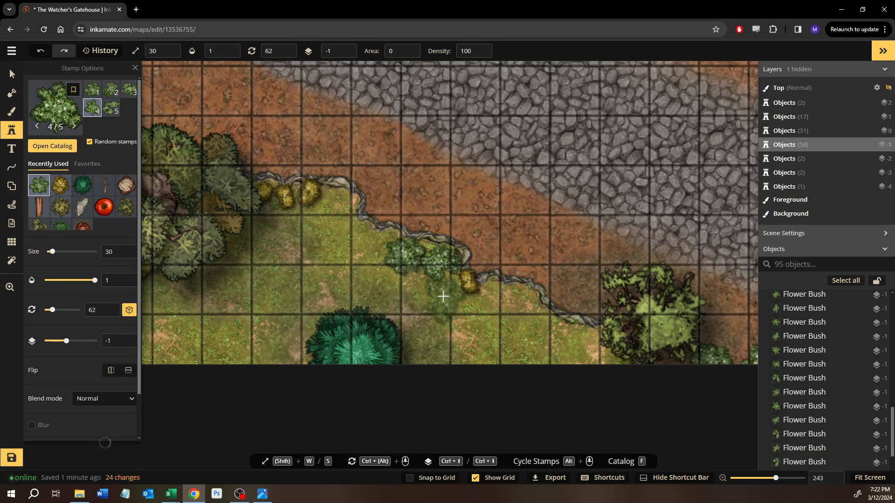
pyautogui.click(442, 297)
pyautogui.click(477, 313)
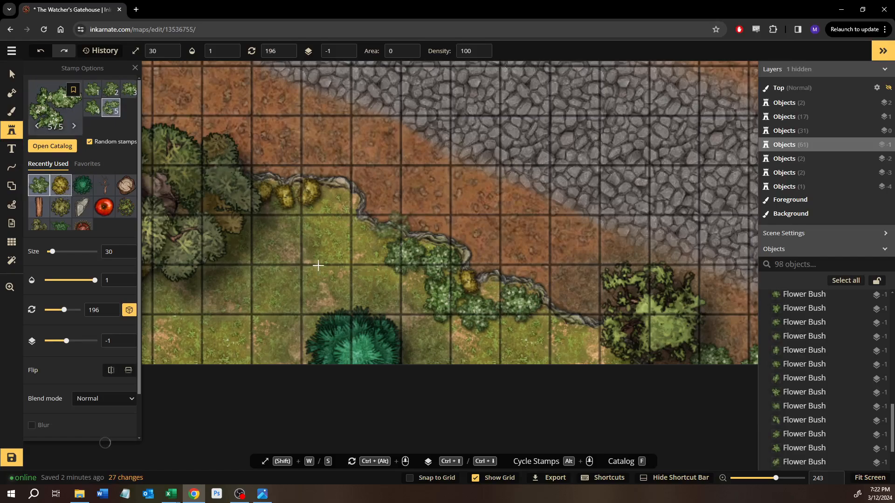
pyautogui.click(492, 289)
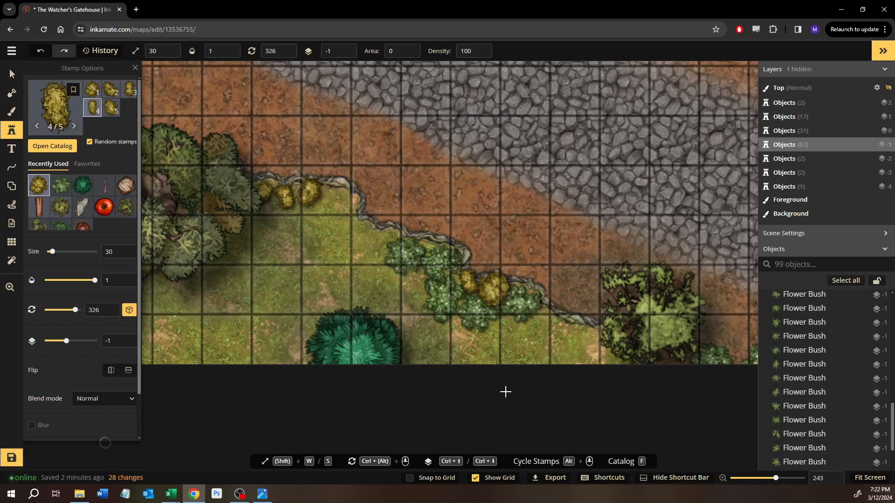
# - Switch back to the Flower Bush stamp and place three along the western side of the large tree clump southeast of the gatehouse
pyautogui.moveTo(307, 228); pyautogui.dragTo(608, 282)
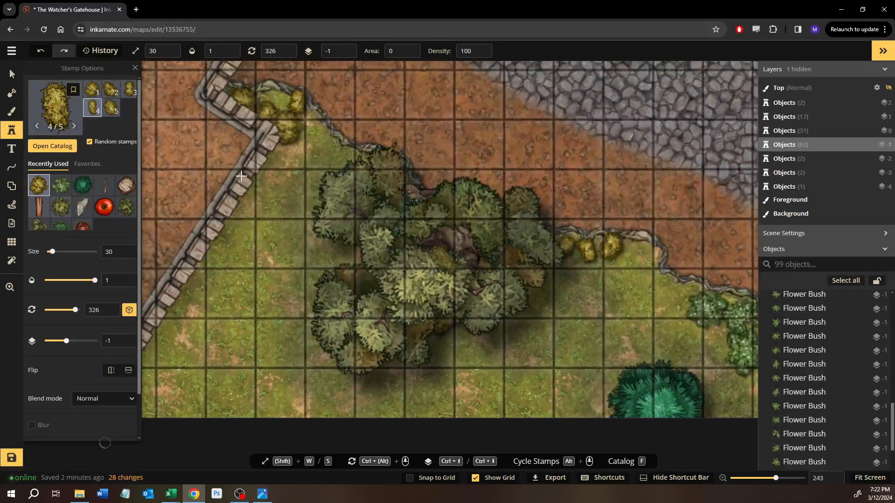
pyautogui.click(60, 185)
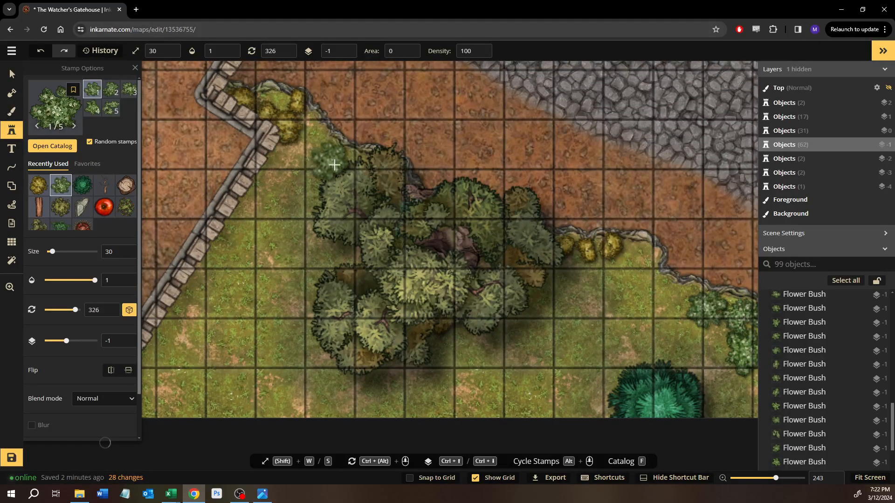
pyautogui.click(340, 166)
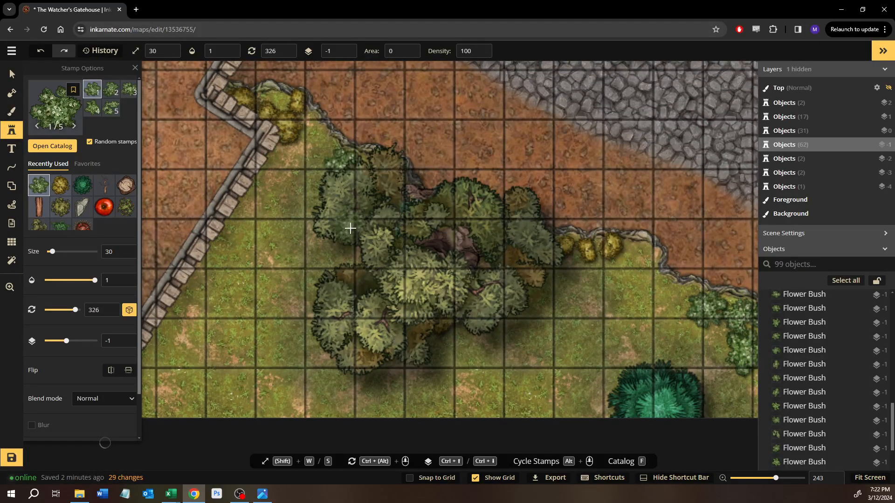
pyautogui.click(348, 256)
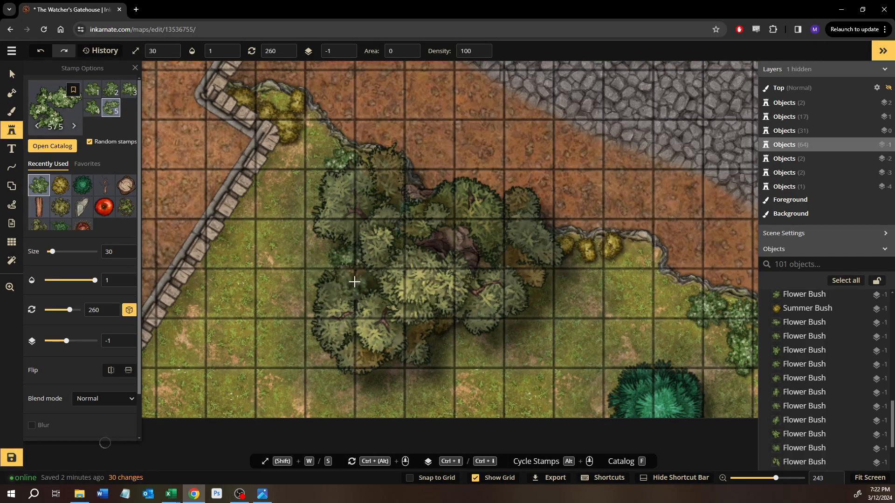
pyautogui.click(305, 238)
# - Place two Flower Bush stamps against the outer wall near the gatehouse's southernmost corner
pyautogui.moveTo(266, 253); pyautogui.dragTo(732, 259)
pyautogui.moveTo(480, 267); pyautogui.dragTo(455, 269)
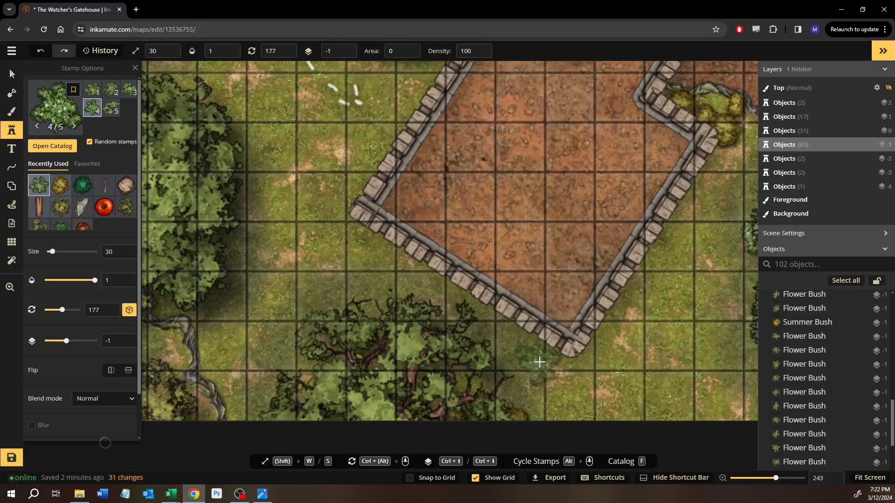
pyautogui.click(541, 361)
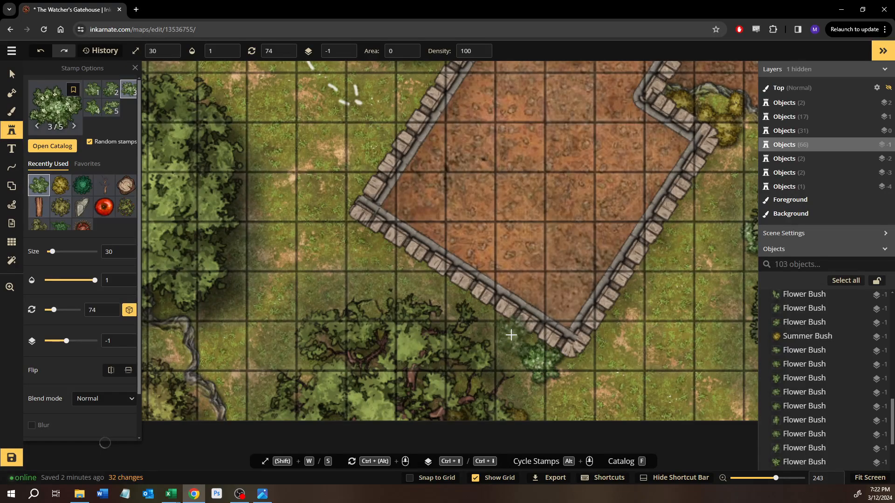
pyautogui.click(509, 335)
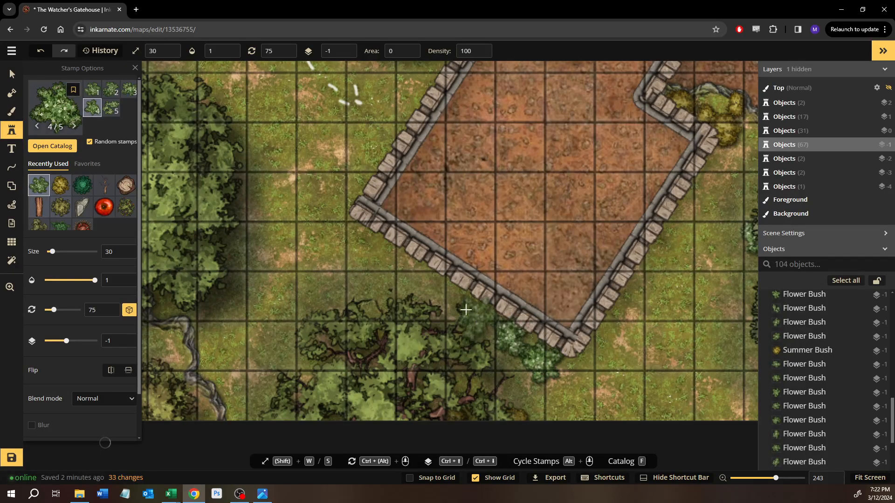
# - Move the two flower bushes from the southern corner to the gatehouse's northwest wall, beside the round tree
pyautogui.click(513, 340)
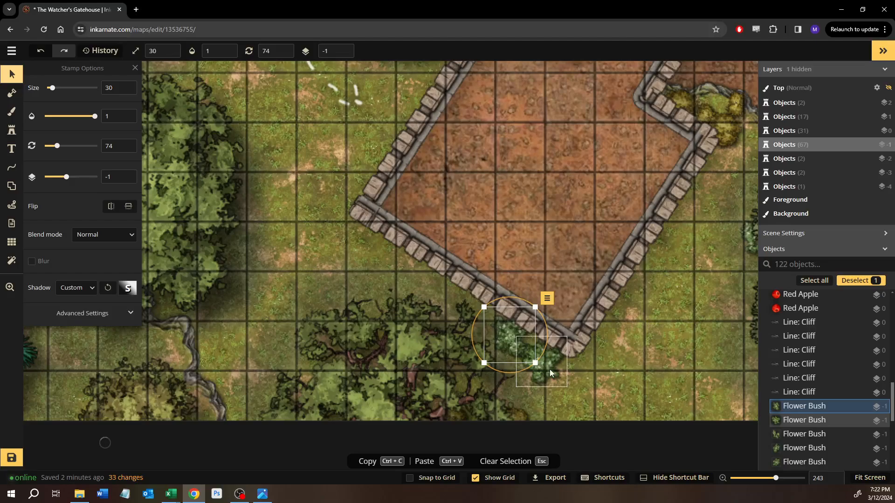
pyautogui.click(550, 370)
pyautogui.moveTo(549, 370); pyautogui.dragTo(415, 244)
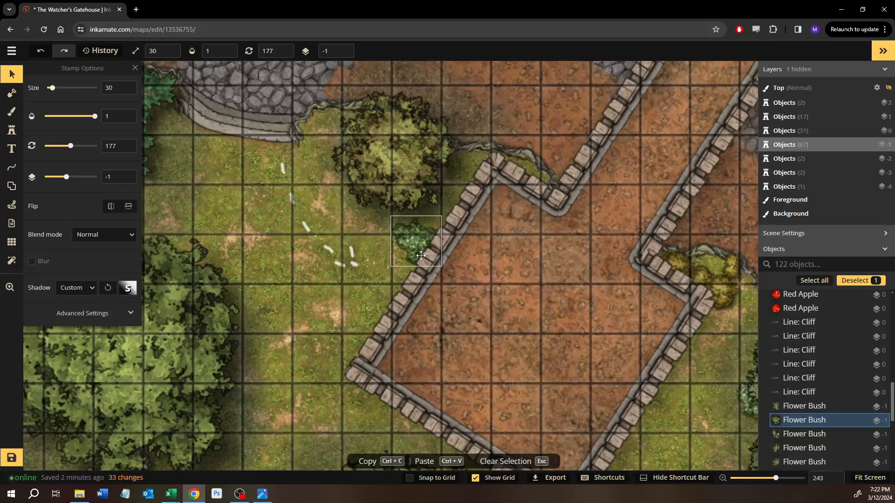
pyautogui.scroll(-2, 521, 401)
pyautogui.moveTo(513, 412); pyautogui.dragTo(438, 128)
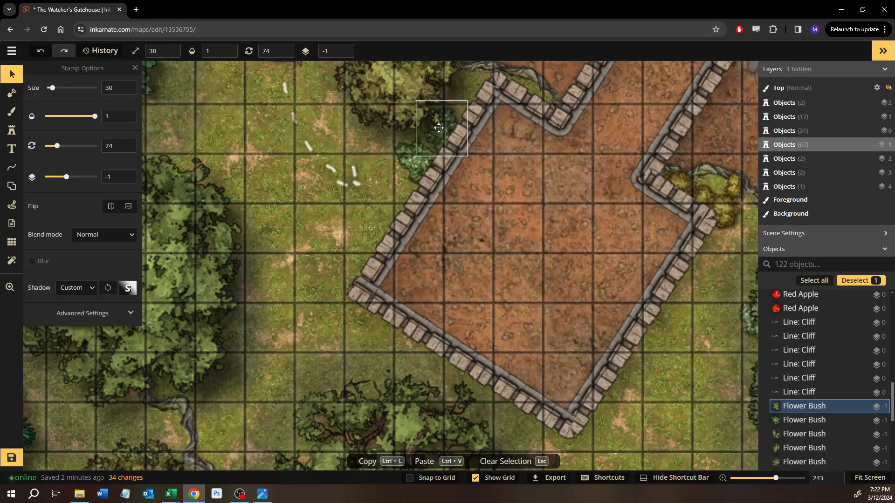
# - Clear the selection and place two more Flower Bush stamps outside the northwest wall near the gatehouse's western corner
pyautogui.press('Escape')
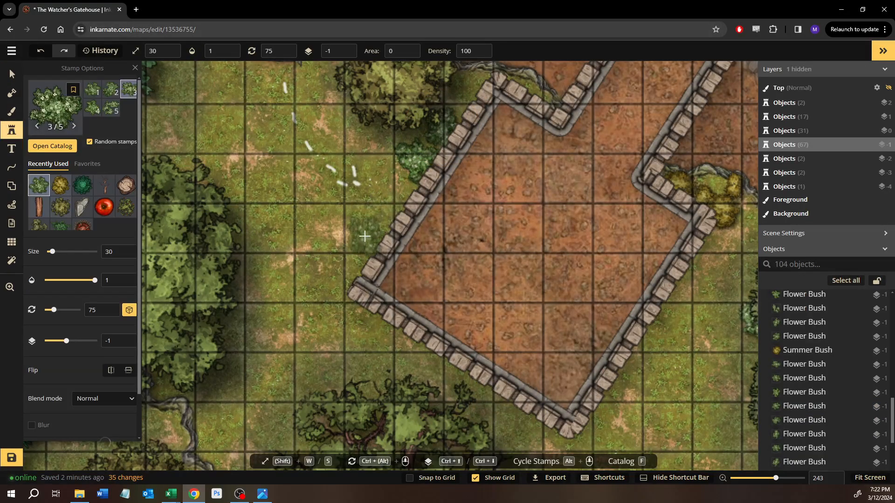
pyautogui.click(370, 234)
pyautogui.click(356, 264)
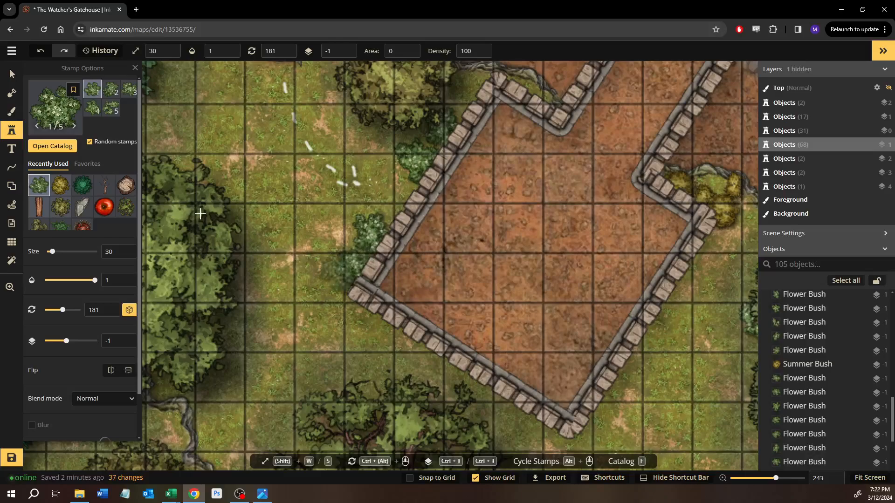
pyautogui.click(11, 72)
pyautogui.click(286, 218)
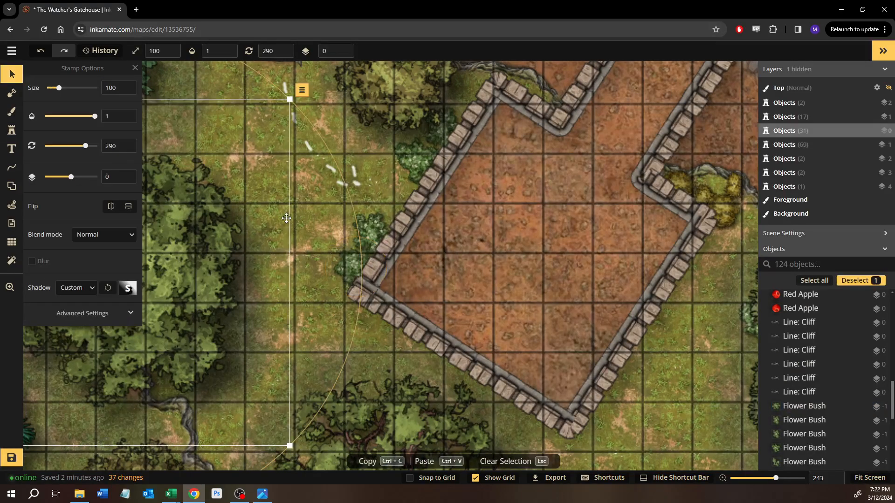
pyautogui.scroll(-1, 288, 218)
pyautogui.scroll(-3, 287, 218)
pyautogui.click(657, 166)
pyautogui.scroll(-2, 578, 179)
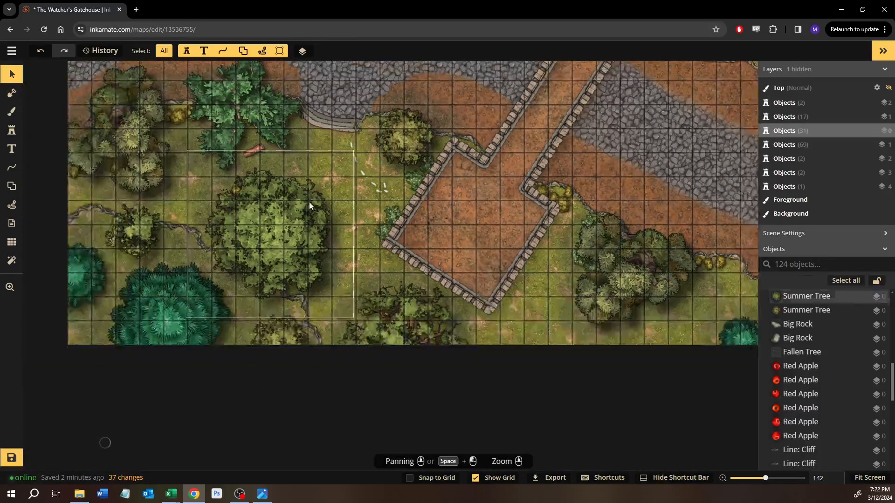
# - Switch to the Flower Bush stamp at size 30 and place one at the southwestern edge of the tree clump near the map's western edge
pyautogui.moveTo(310, 206); pyautogui.dragTo(433, 275)
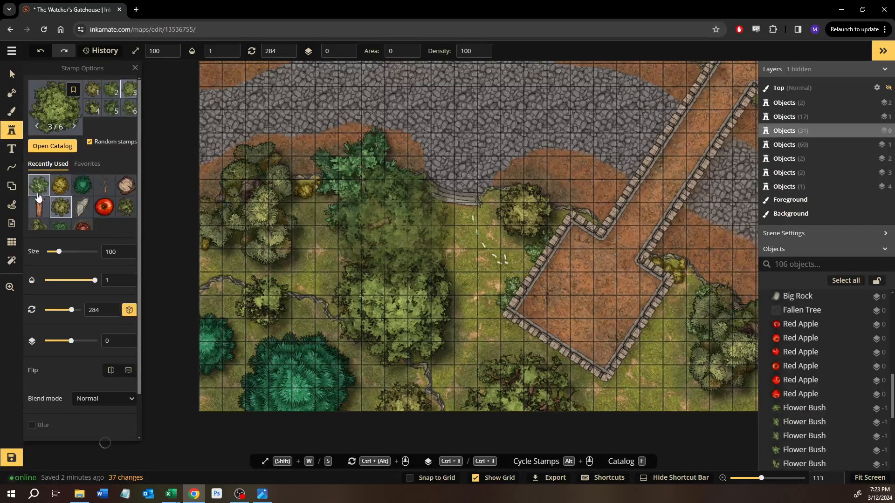
pyautogui.click(39, 194)
pyautogui.scroll(3, 405, 206)
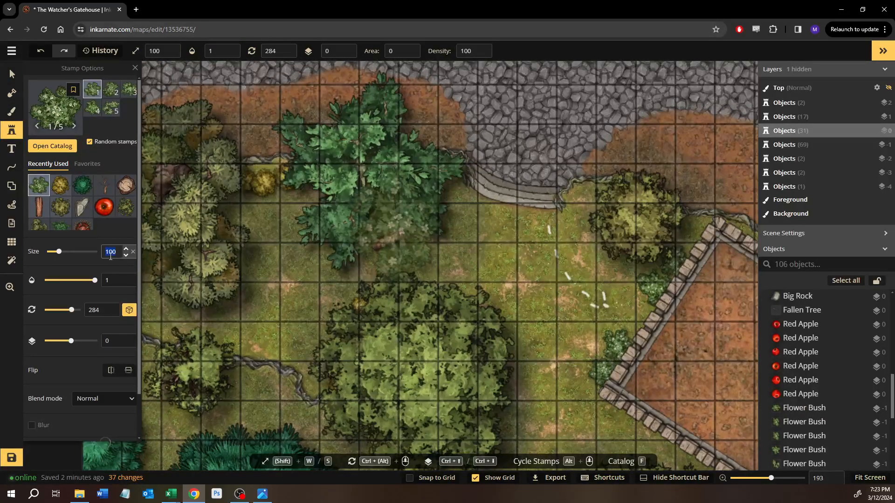
pyautogui.write('30')
pyautogui.scroll(5, 240, 210)
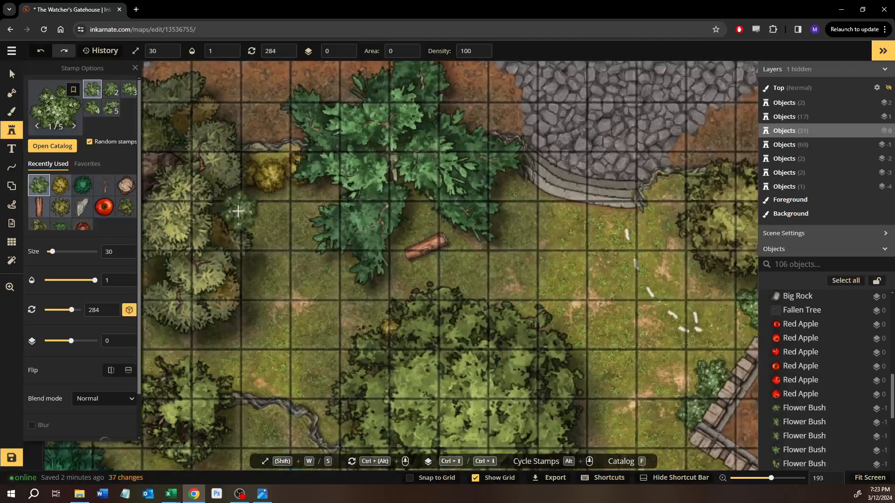
pyautogui.moveTo(240, 210); pyautogui.dragTo(504, 187)
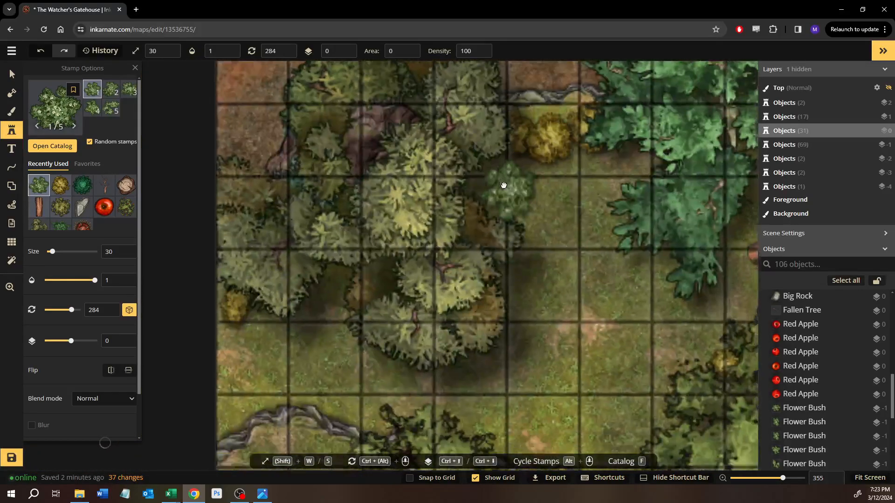
pyautogui.scroll(1, 504, 187)
pyautogui.click(329, 289)
# - Place four Flower Bush stamps along the southwestern cliff line, around the small tree and against the large round tree
pyautogui.moveTo(355, 318); pyautogui.dragTo(295, 93)
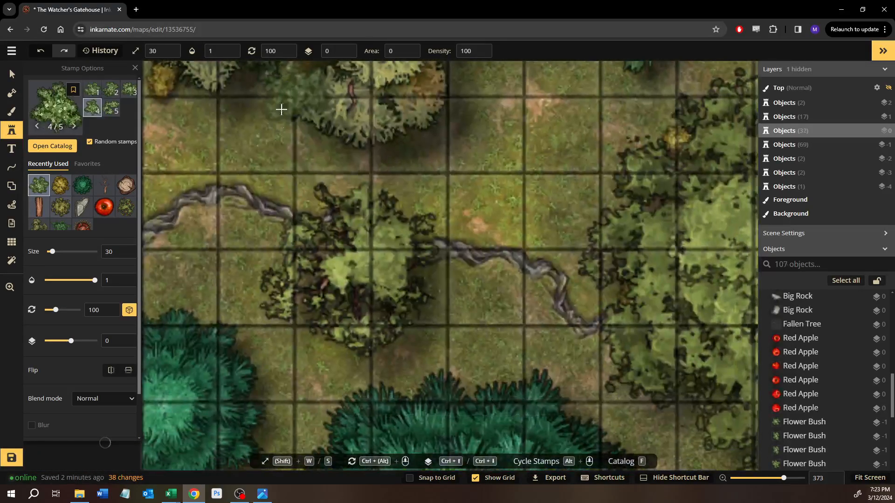
pyautogui.click(268, 250)
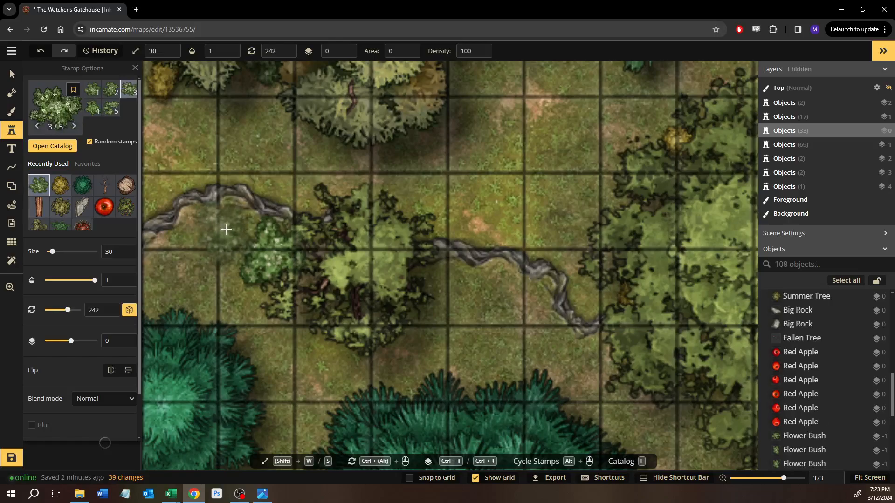
pyautogui.click(191, 256)
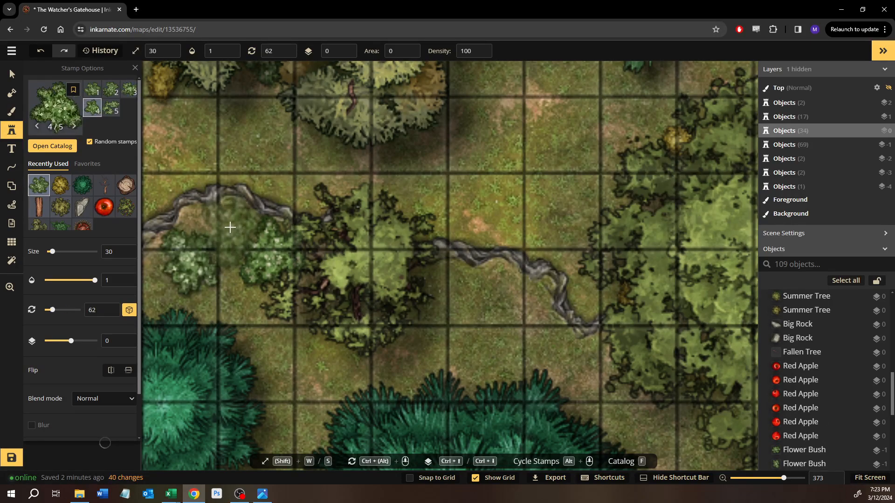
pyautogui.click(389, 279)
pyautogui.moveTo(455, 320); pyautogui.dragTo(343, 215)
pyautogui.click(495, 248)
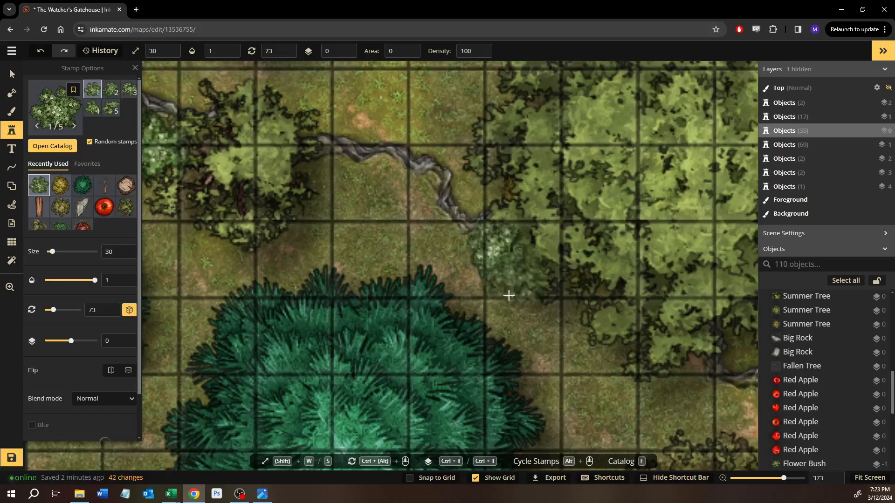
# - Place two Flower Bush stamps beside the small tree at the map's southern edge, east of the big pine
pyautogui.moveTo(509, 295); pyautogui.dragTo(416, 134)
pyautogui.click(519, 350)
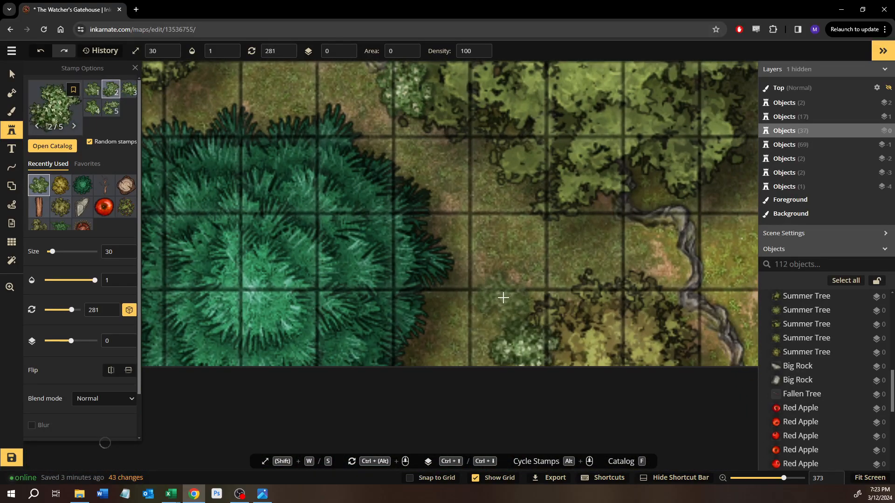
pyautogui.click(532, 283)
# - Examine the bushes and trees around the gatehouse, the northern cliff line and the southwestern clearing
pyautogui.moveTo(430, 252); pyautogui.dragTo(451, 341)
pyautogui.scroll(-8, 451, 342)
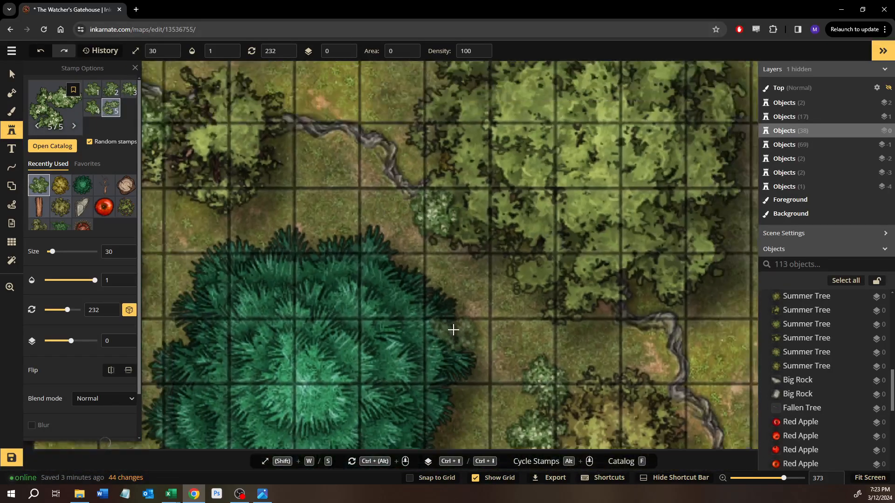
pyautogui.scroll(3, 494, 285)
pyautogui.scroll(-5, 494, 285)
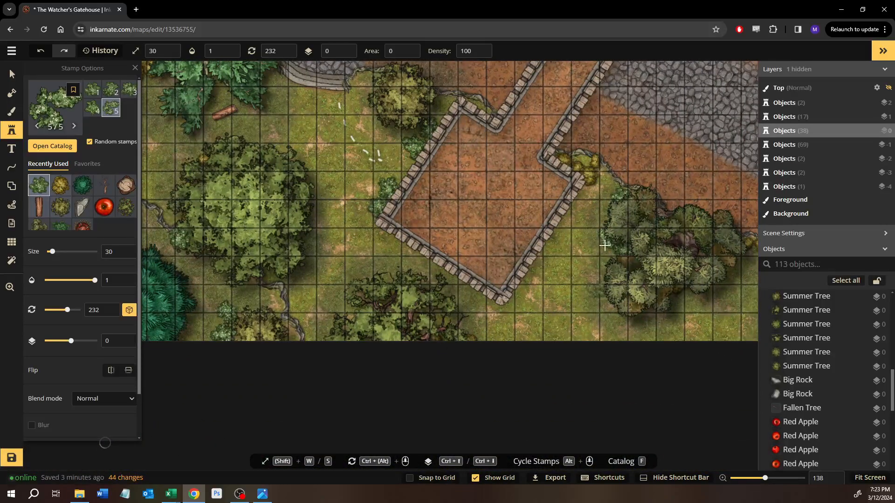
pyautogui.moveTo(434, 134); pyautogui.dragTo(441, 246)
pyautogui.moveTo(351, 167); pyautogui.dragTo(477, 427)
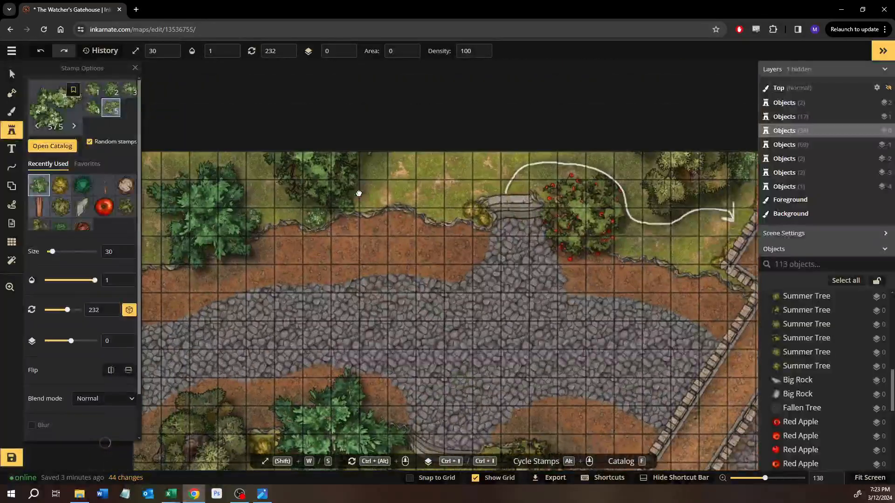
pyautogui.moveTo(580, 254); pyautogui.dragTo(264, 230)
pyautogui.moveTo(344, 221); pyautogui.dragTo(165, 170)
pyautogui.moveTo(254, 196); pyautogui.dragTo(431, 265)
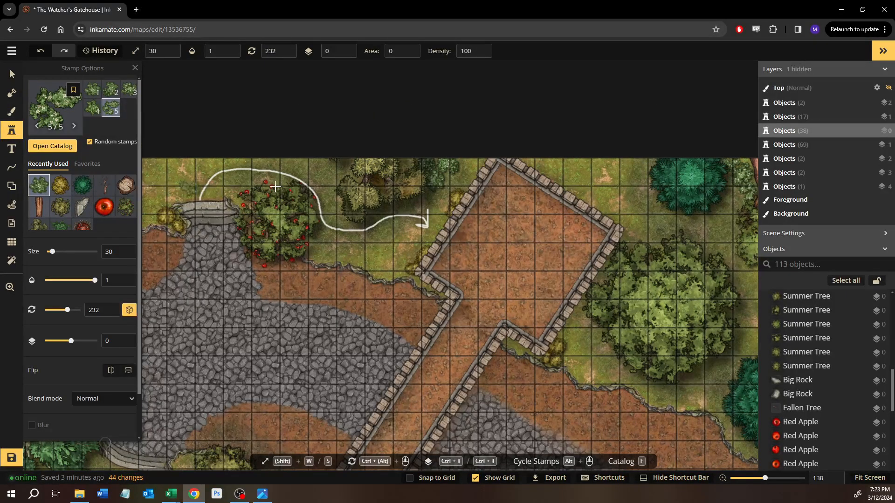
pyautogui.moveTo(284, 190); pyautogui.dragTo(310, 194)
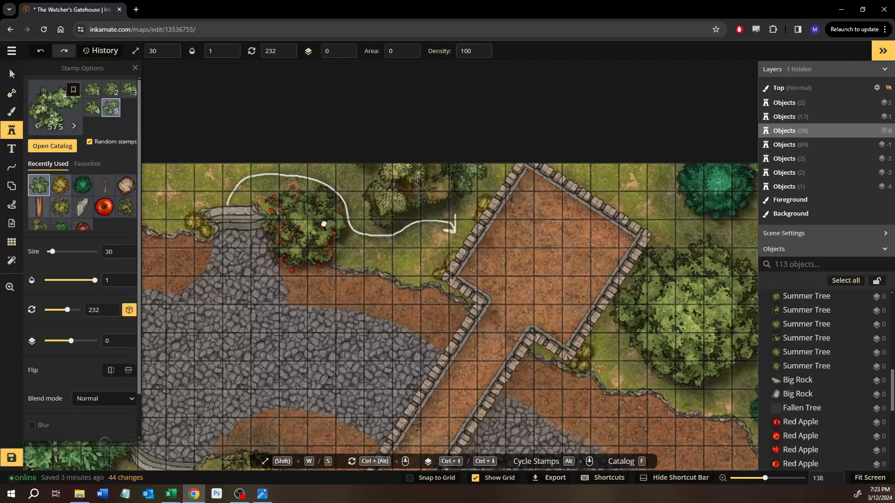
pyautogui.moveTo(324, 223); pyautogui.dragTo(583, 88)
pyautogui.moveTo(460, 279); pyautogui.dragTo(478, 185)
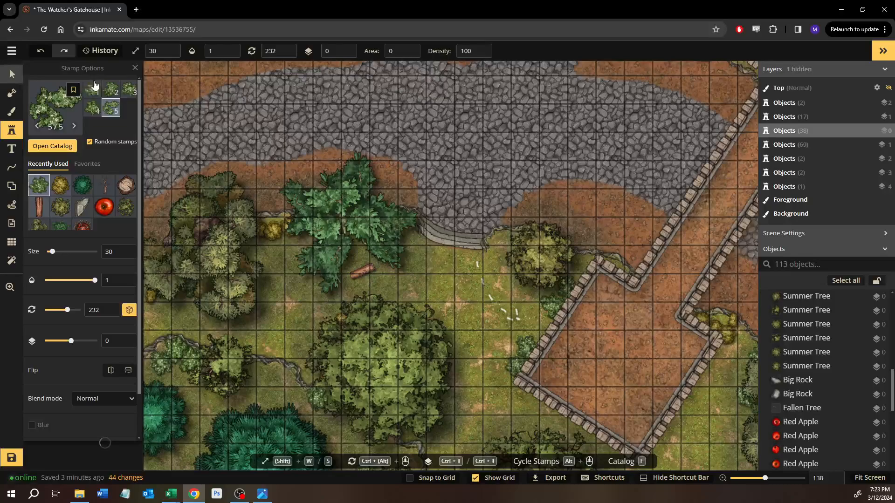
# - Recolor the thick old tree clump near the map's western edge with hue 27 and saturation 118
pyautogui.click(12, 73)
pyautogui.click(222, 255)
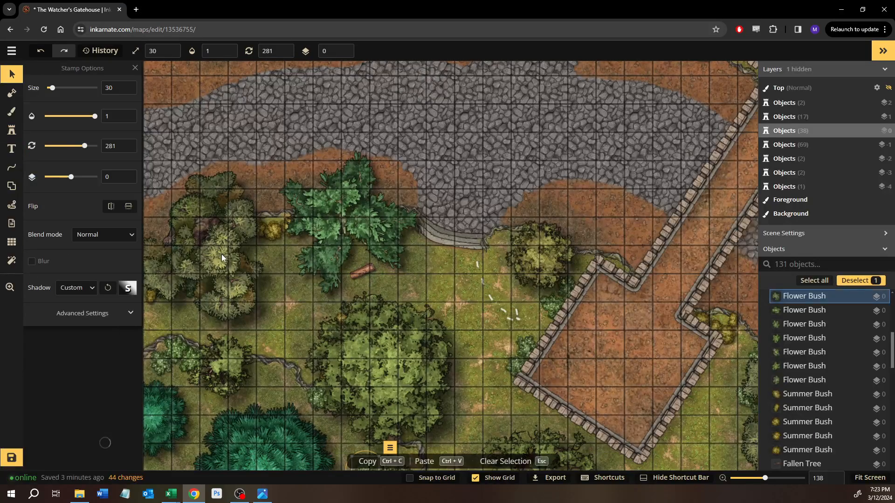
pyautogui.click(100, 314)
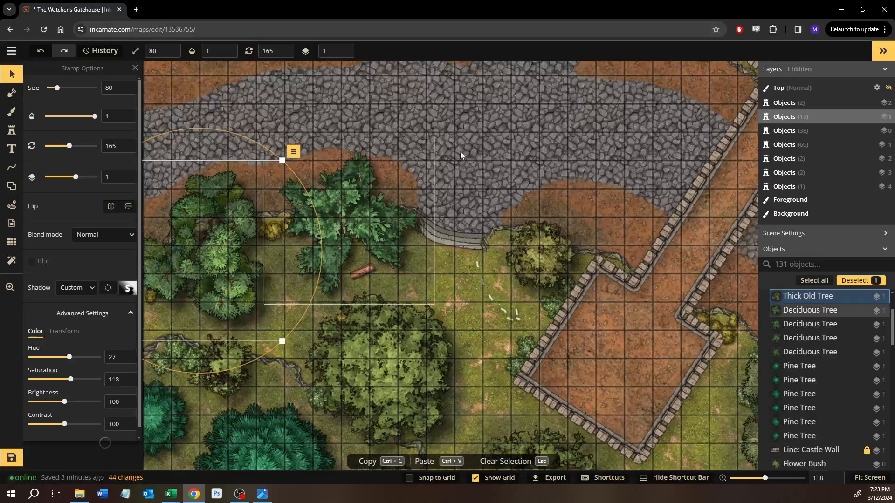
# - Recolor the thick old tree southeast of the gatehouse with hue 27 and saturation 118, and clear the selection
pyautogui.scroll(-3, 459, 152)
pyautogui.moveTo(580, 241); pyautogui.dragTo(351, 185)
pyautogui.click(514, 300)
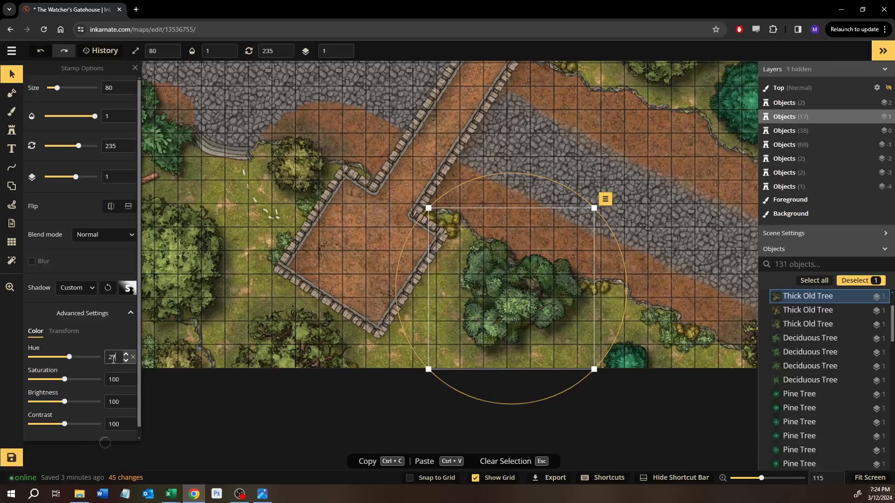
pyautogui.press('Escape')
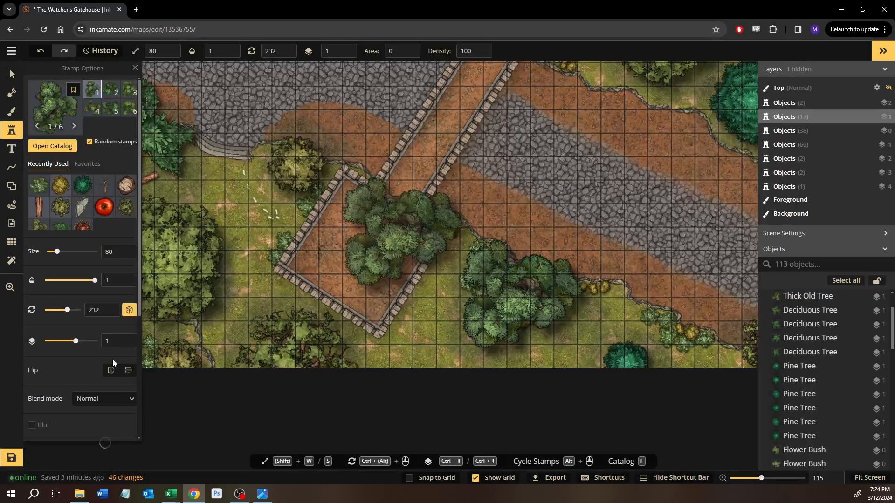
pyautogui.click(11, 74)
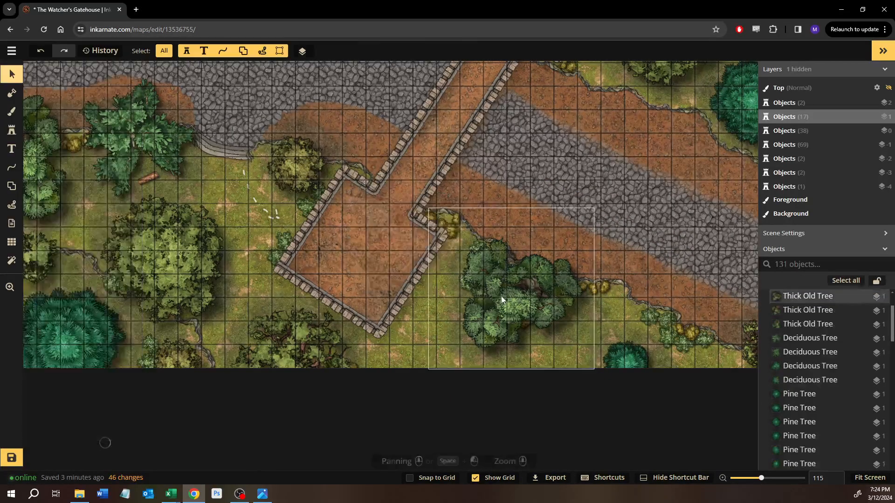
pyautogui.click(499, 301)
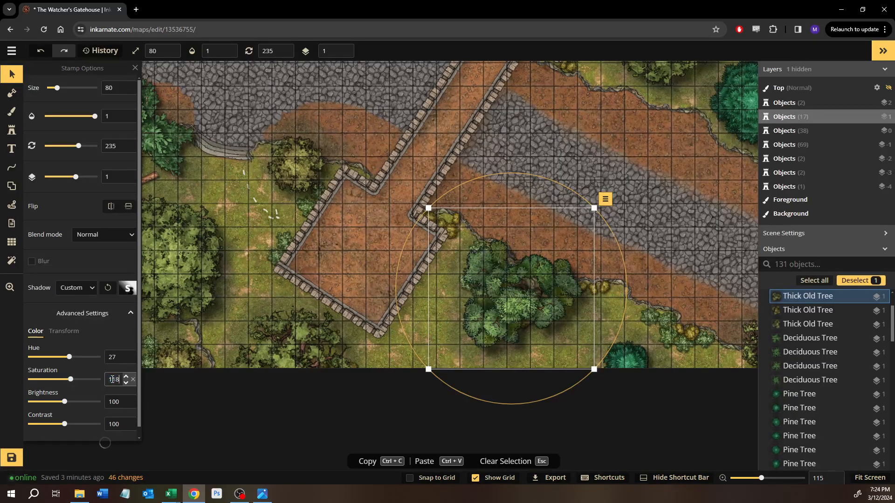
pyautogui.click(621, 143)
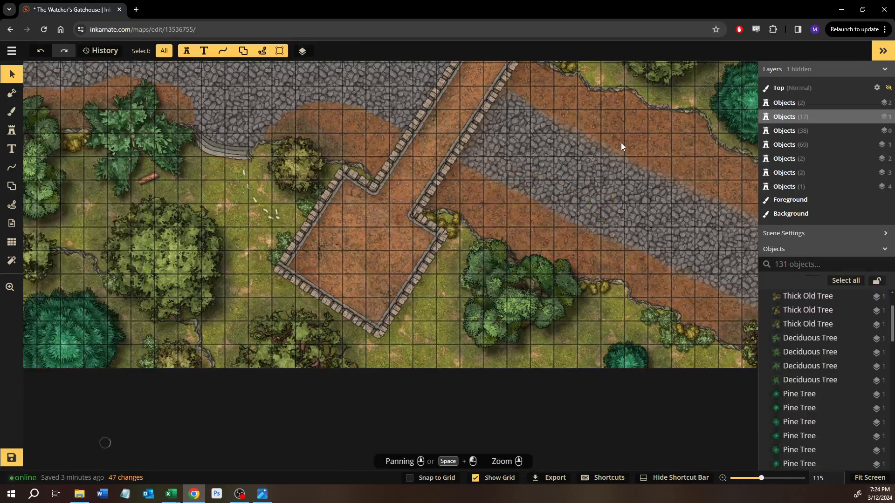
# - Set the hue of the thick old tree at the northern edge, beside the gatehouse wall, to 27 and deselect it
pyautogui.moveTo(621, 143); pyautogui.dragTo(621, 424)
pyautogui.click(417, 193)
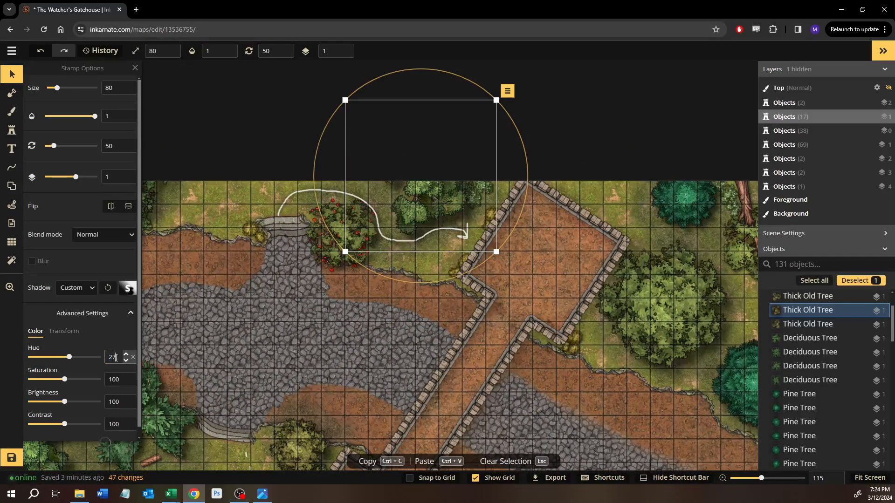
pyautogui.click(601, 413)
# - Place a size 80 Thick Old Tree stamp at the map's northern edge, just west of the northern stone stairs
pyautogui.moveTo(601, 412)
pyautogui.mouseDown()
pyautogui.moveTo(320, 226)
pyautogui.moveTo(293, 176)
pyautogui.moveTo(276, 329)
pyautogui.mouseUp()
pyautogui.moveTo(247, 275)
pyautogui.mouseDown()
pyautogui.moveTo(232, 268)
pyautogui.moveTo(285, 259)
pyautogui.moveTo(691, 309)
pyautogui.mouseUp()
pyautogui.click(18, 136)
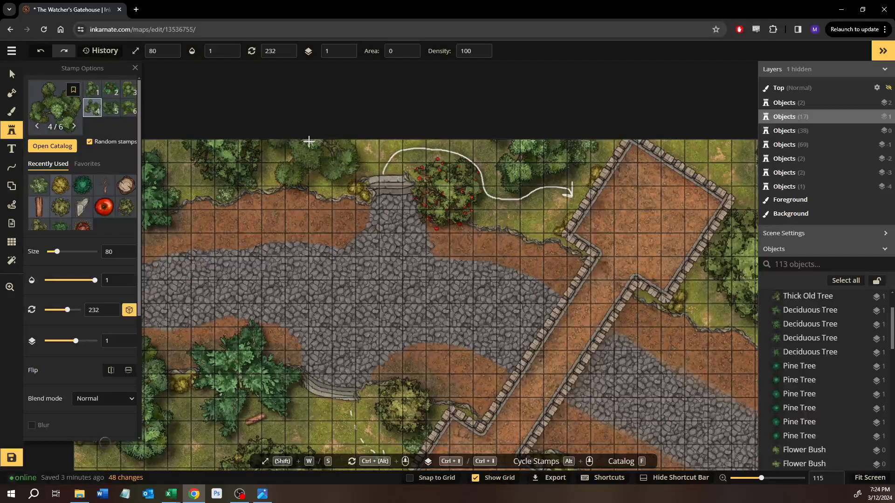
pyautogui.click(337, 137)
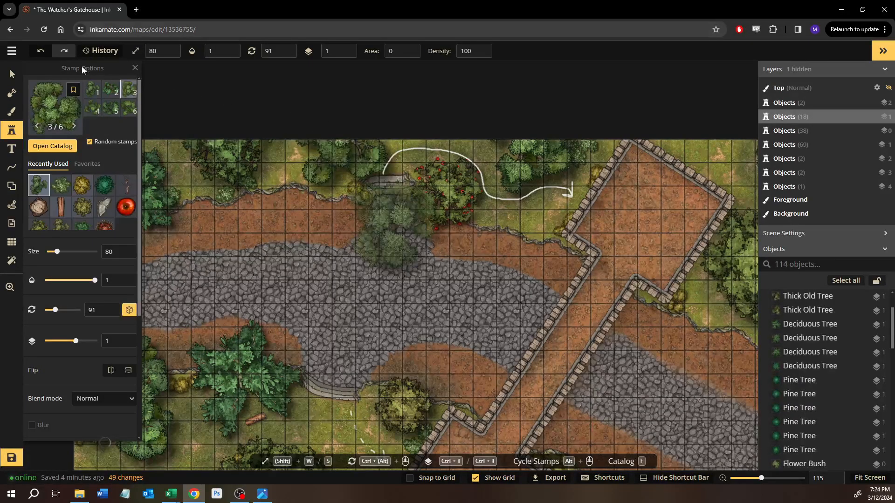
# - Move the deciduous tree in the map's northwest corner slightly southwest, toward the western edge
pyautogui.click(10, 70)
pyautogui.click(315, 152)
pyautogui.moveTo(232, 104); pyautogui.dragTo(229, 156)
pyautogui.moveTo(371, 149); pyautogui.dragTo(519, 240)
pyautogui.scroll(2, 405, 233)
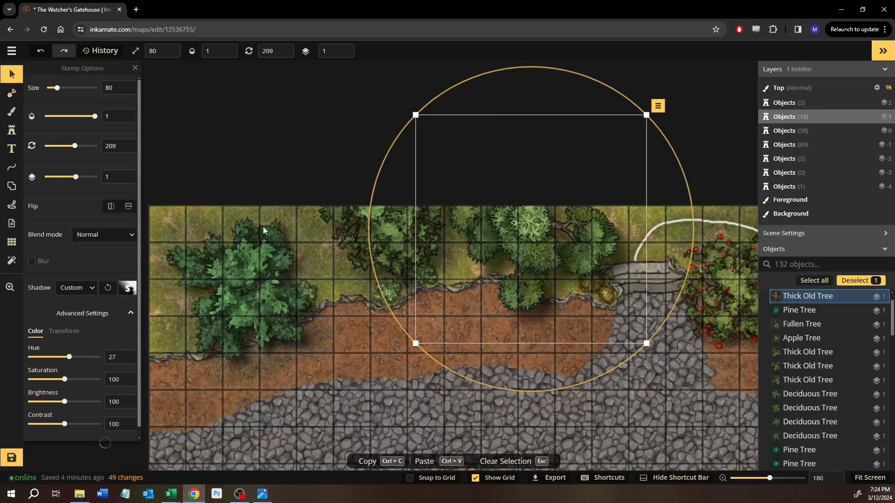
pyautogui.scroll(1, 233, 186)
pyautogui.scroll(-1, 231, 188)
pyautogui.click(239, 262)
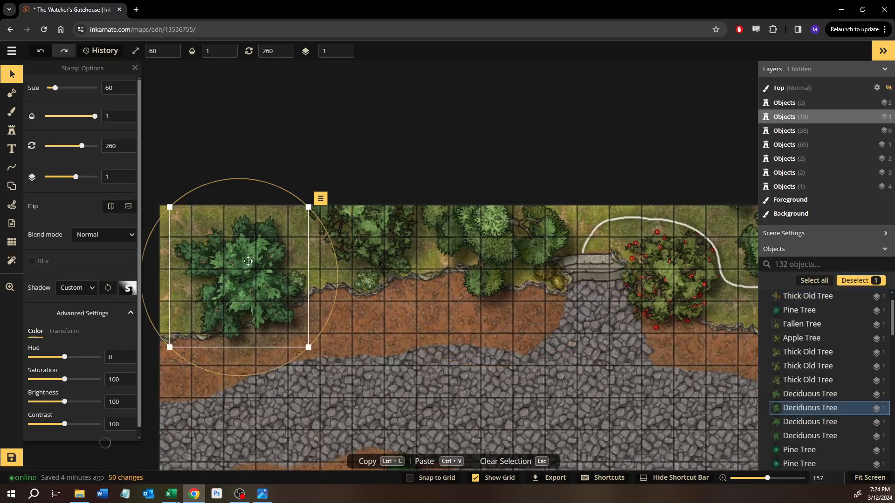
pyautogui.moveTo(239, 262); pyautogui.dragTo(219, 270)
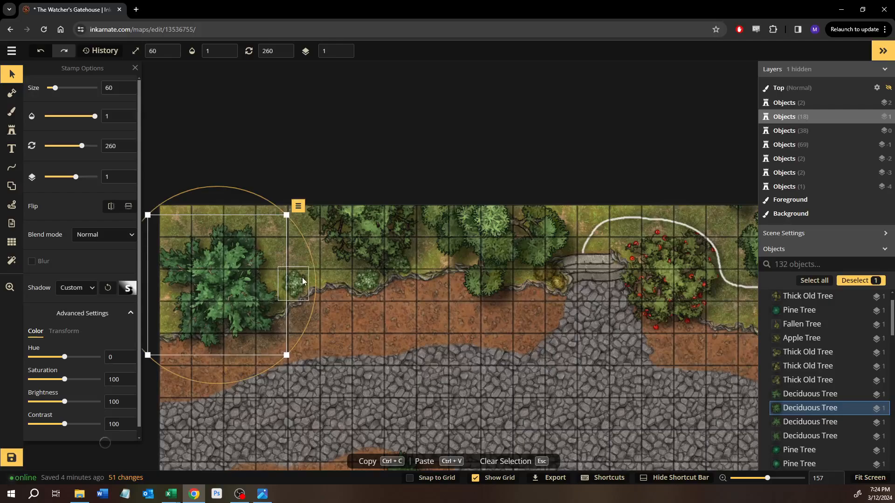
# - Shift the flower bush, the summer tree and the new thick old tree slightly west along the northern cliff line
pyautogui.click(288, 281)
pyautogui.moveTo(286, 283); pyautogui.dragTo(283, 284)
pyautogui.moveTo(359, 229); pyautogui.dragTo(313, 246)
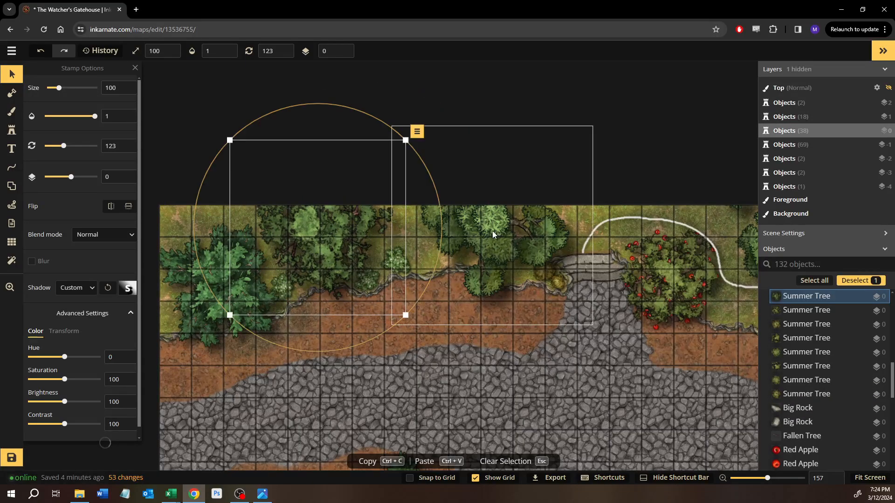
pyautogui.moveTo(492, 236); pyautogui.dragTo(481, 248)
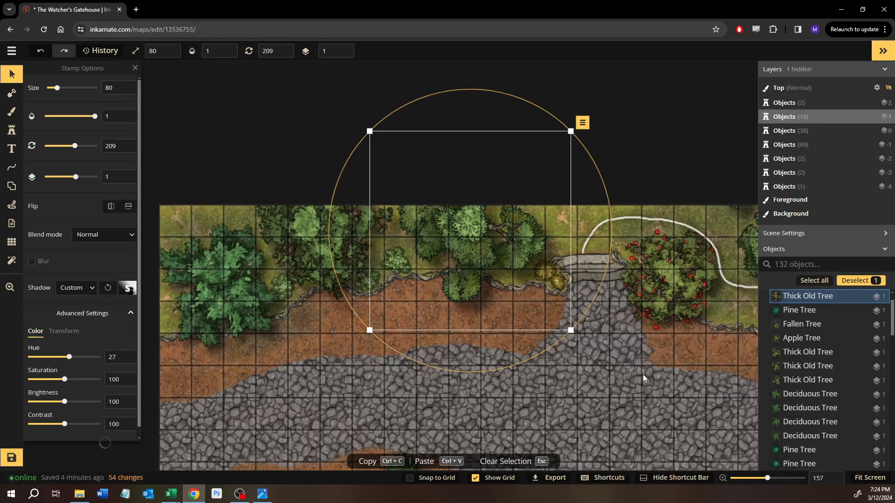
# - Examine the tree spacing along the northern edge, from the northwest corner to the gatehouse wall
pyautogui.click(649, 328)
pyautogui.scroll(-1, 646, 335)
pyautogui.moveTo(649, 323); pyautogui.dragTo(445, 305)
pyautogui.scroll(2, 447, 299)
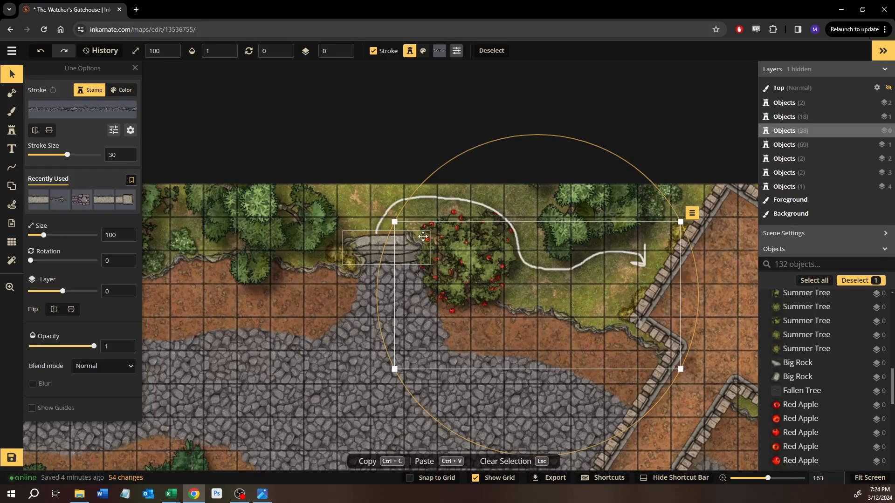
pyautogui.scroll(-1, 494, 223)
pyautogui.click(587, 206)
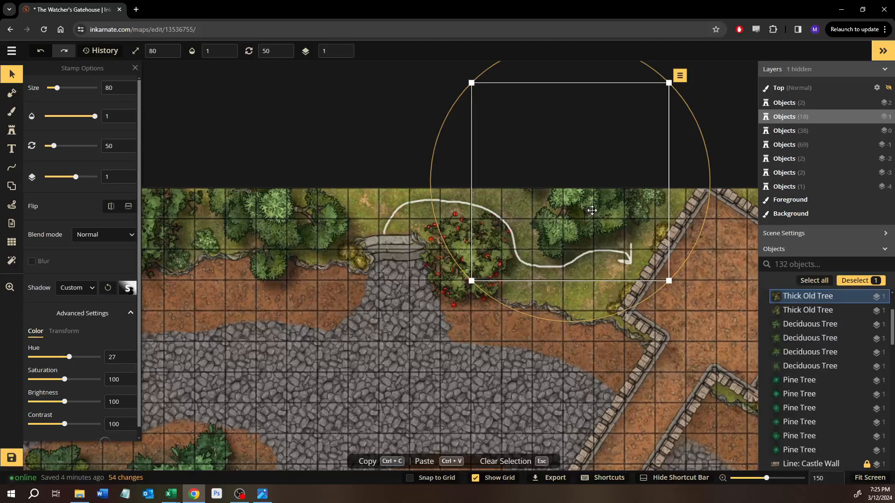
pyautogui.moveTo(495, 274); pyautogui.dragTo(713, 266)
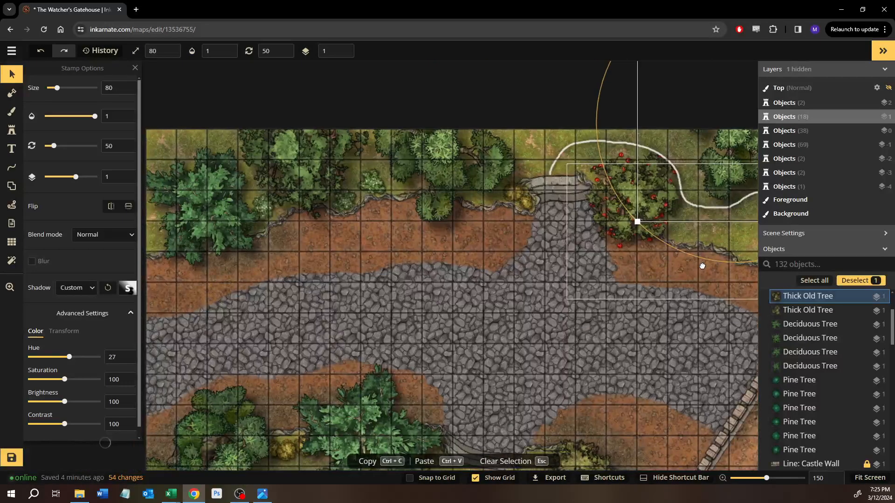
pyautogui.moveTo(345, 193); pyautogui.dragTo(436, 221)
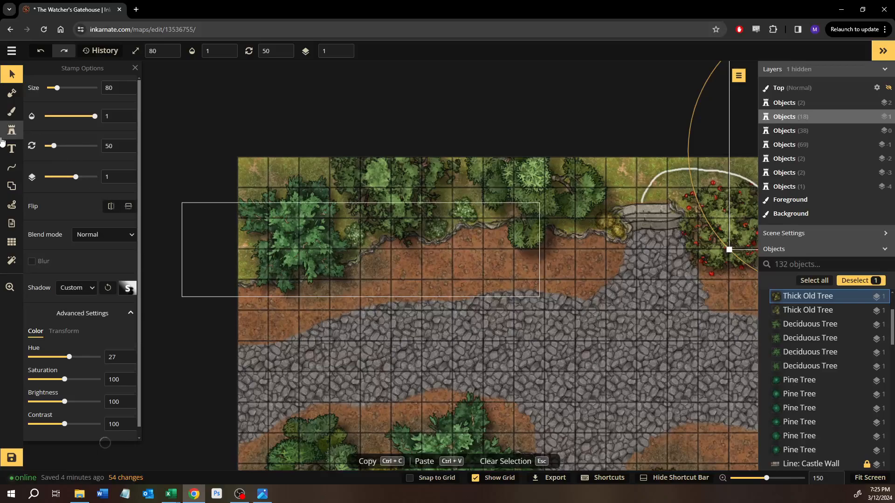
# - Search the stamp catalog for "stone" and look through the matching packs down to Terrain
pyautogui.click(11, 130)
pyautogui.click(45, 147)
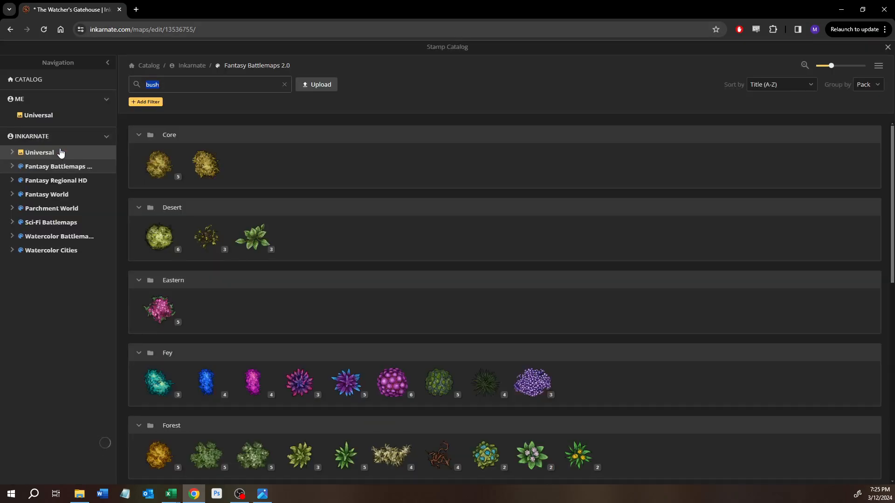
pyautogui.write('se')
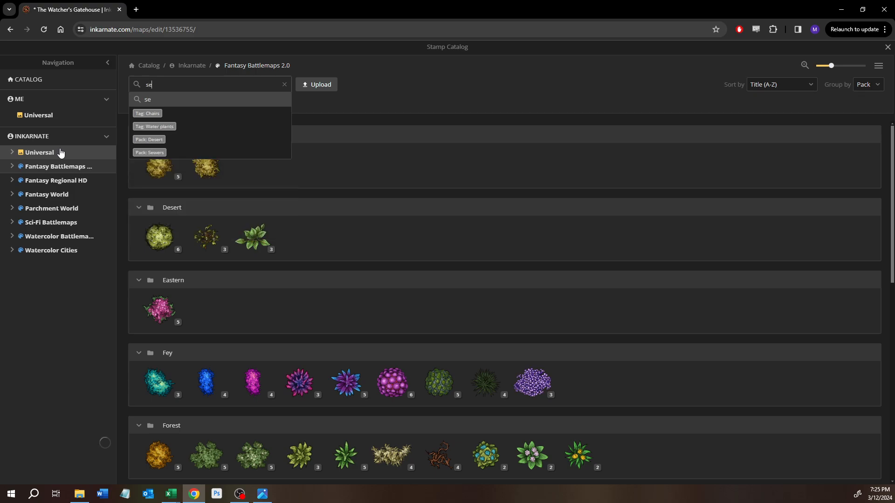
pyautogui.press('BackSpace')
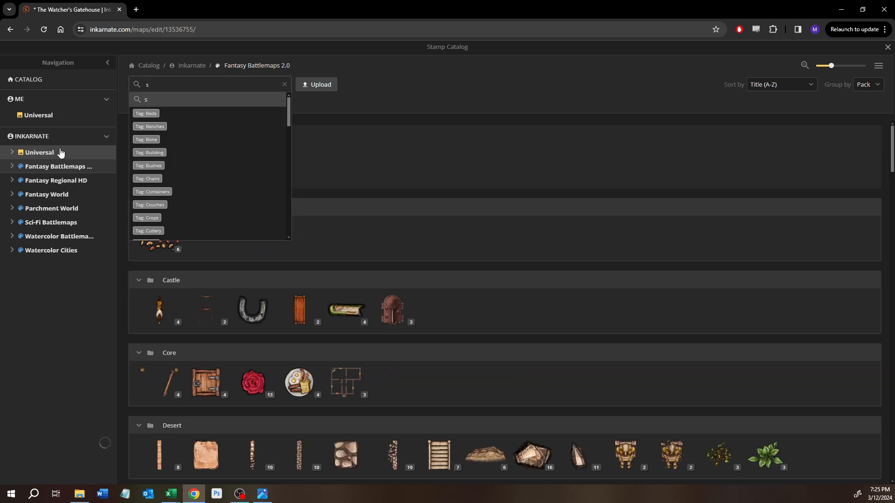
pyautogui.write('tone')
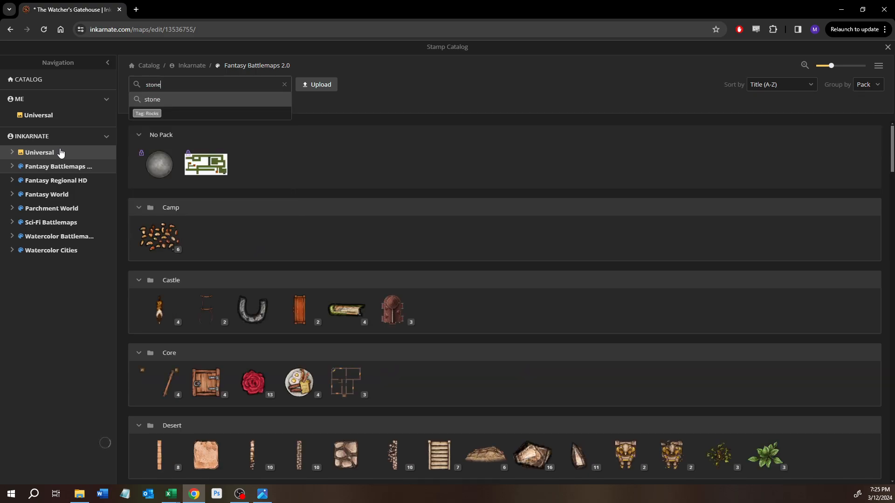
pyautogui.scroll(-6, 334, 371)
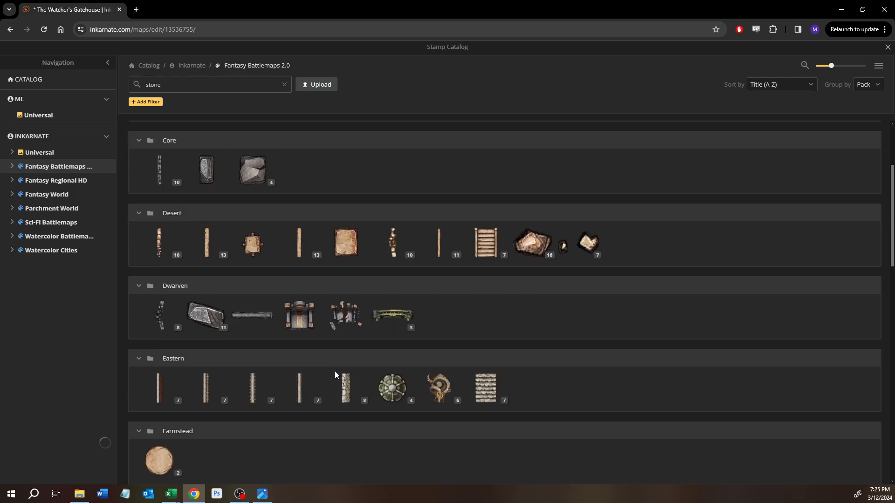
pyautogui.scroll(-6, 334, 371)
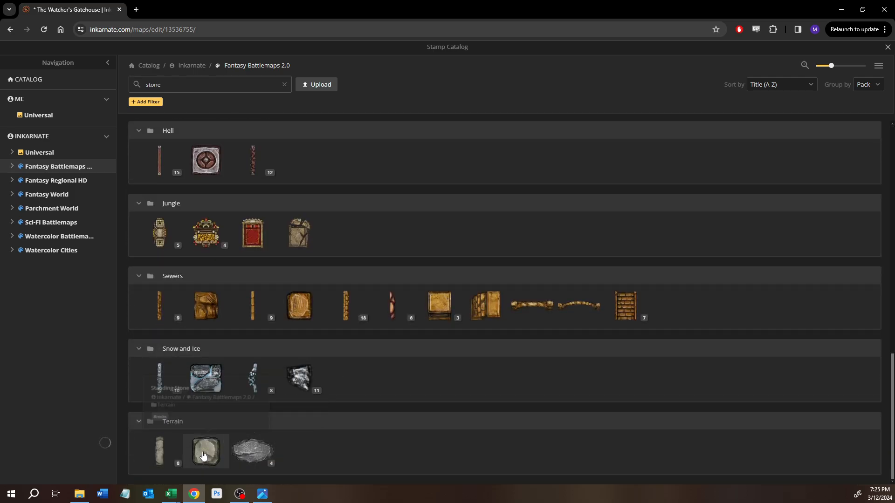
# - Search the catalog for "boulder" and pick the last gray boulder variant in the Terrain pack
pyautogui.doubleClick(162, 85)
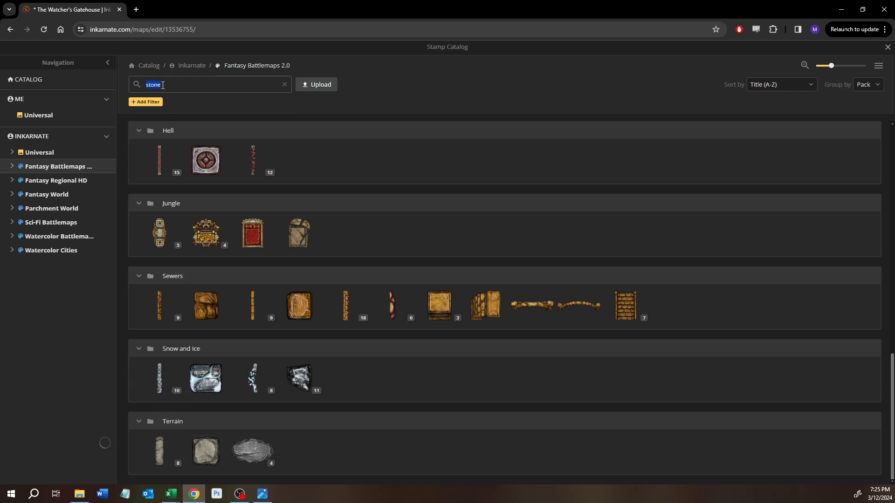
pyautogui.write('boul')
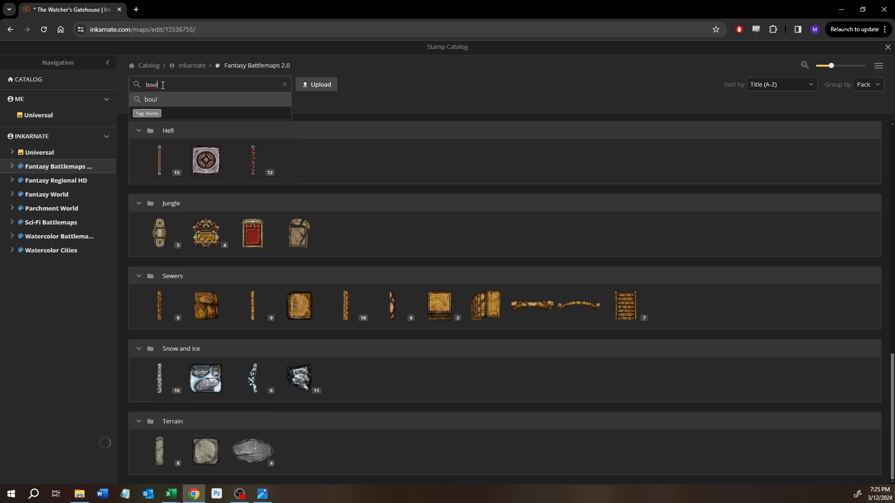
pyautogui.write('dr')
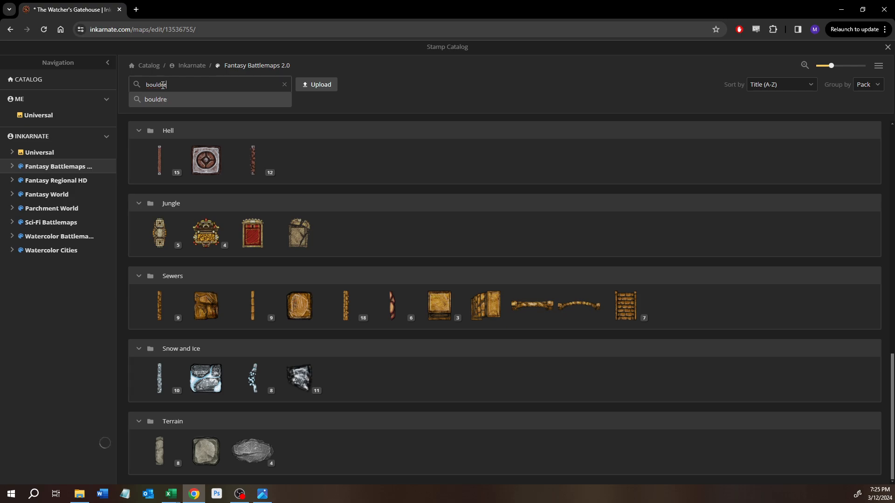
pyautogui.press('BackSpace')
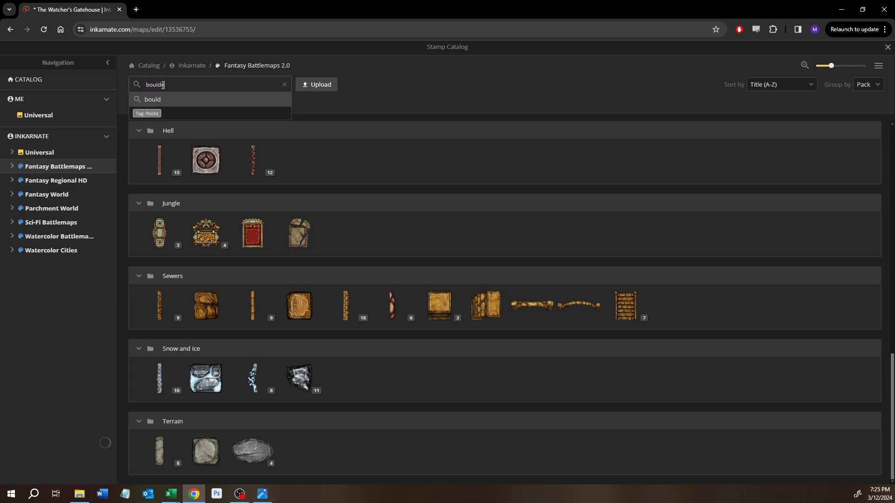
pyautogui.press('Return')
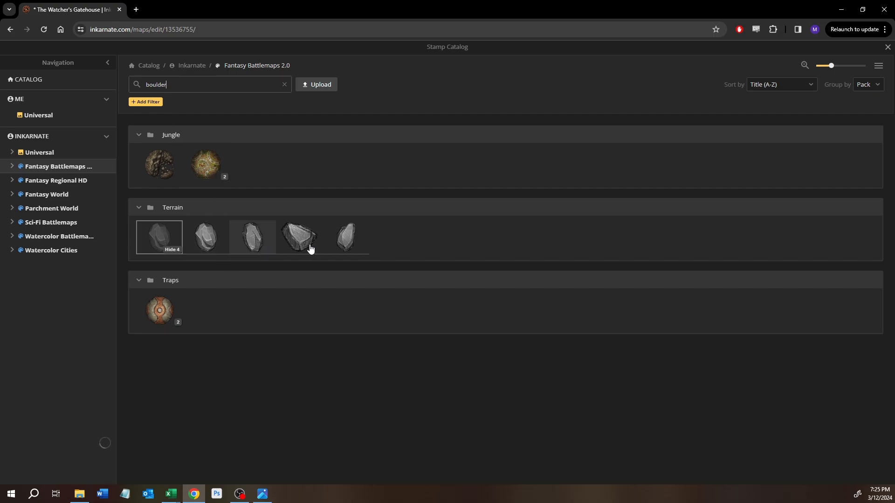
pyautogui.click(345, 239)
# - Place a size 60 boulder in the map's northwest corner, above the deciduous tree, and lower it to layer 0
pyautogui.scroll(5, 275, 175)
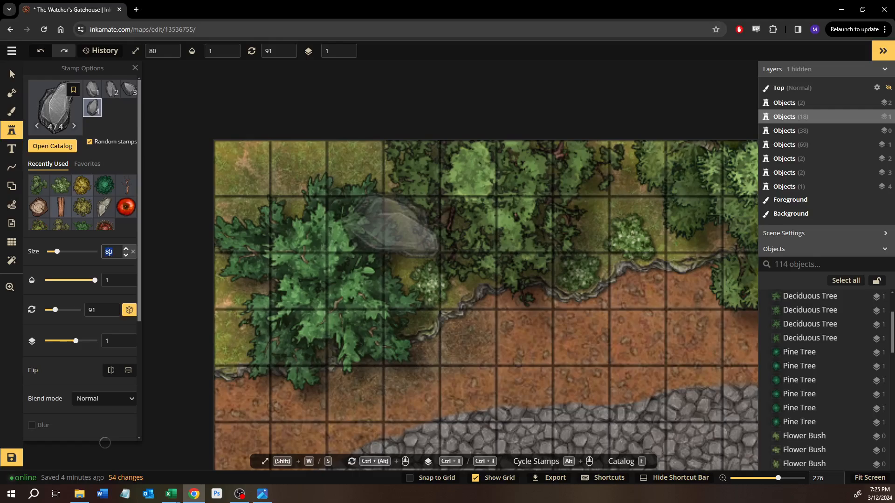
pyautogui.write('50')
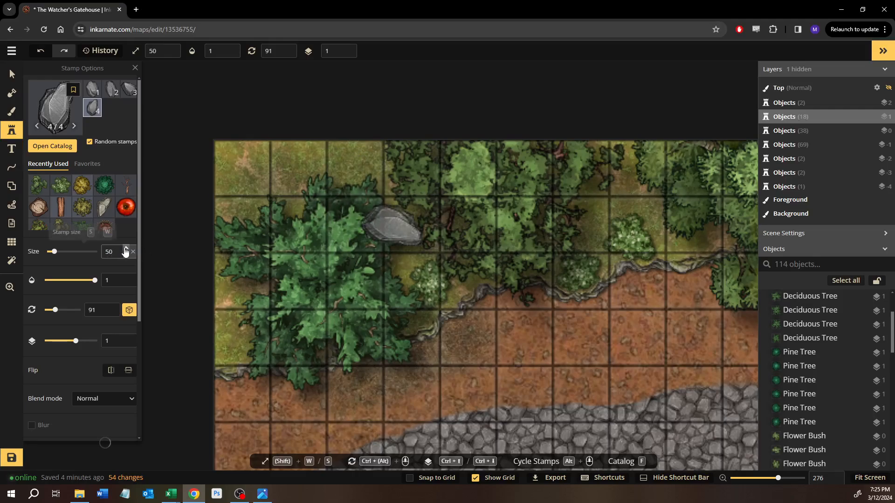
pyautogui.click(125, 248)
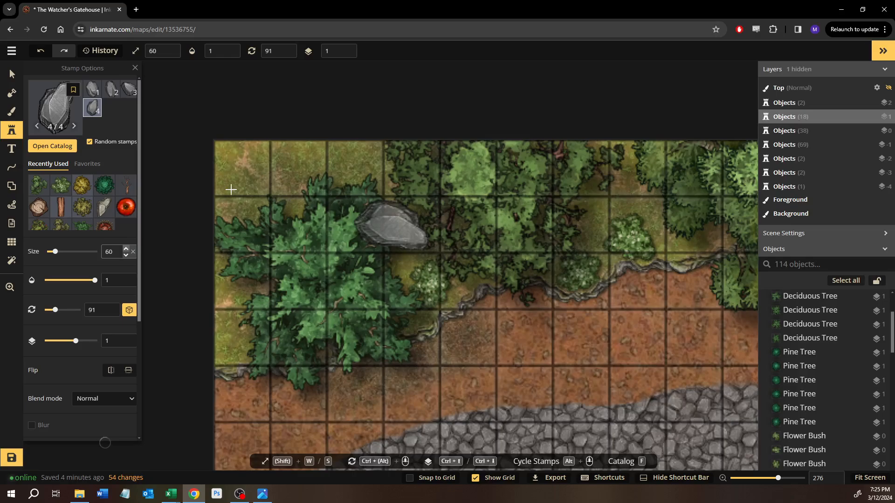
pyautogui.click(257, 187)
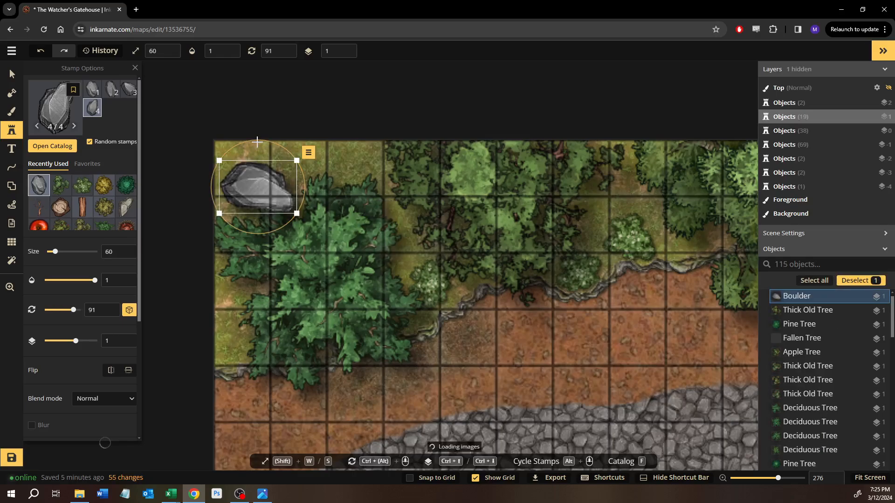
pyautogui.hotkey('ctrl', 'Down')
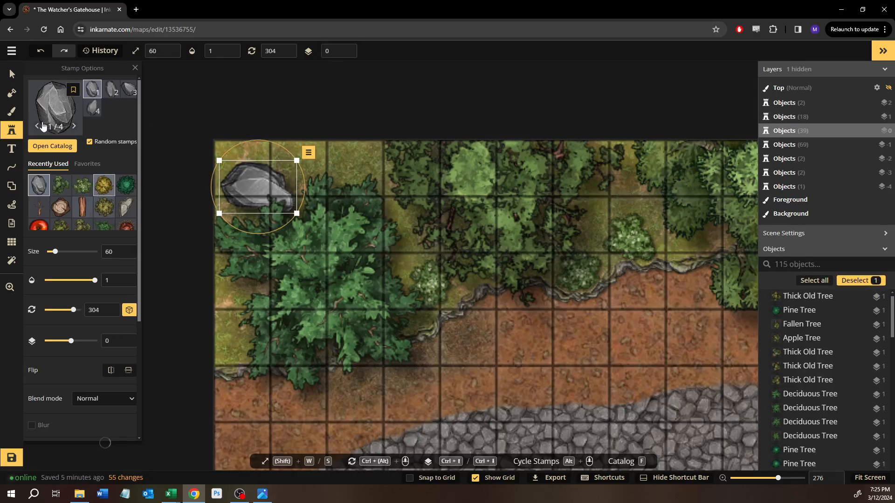
# - Rotate the northwest boulder to 305 and position it just northwest of the deciduous tree
pyautogui.click(12, 74)
pyautogui.moveTo(220, 142); pyautogui.dragTo(240, 130)
pyautogui.moveTo(258, 186); pyautogui.dragTo(264, 183)
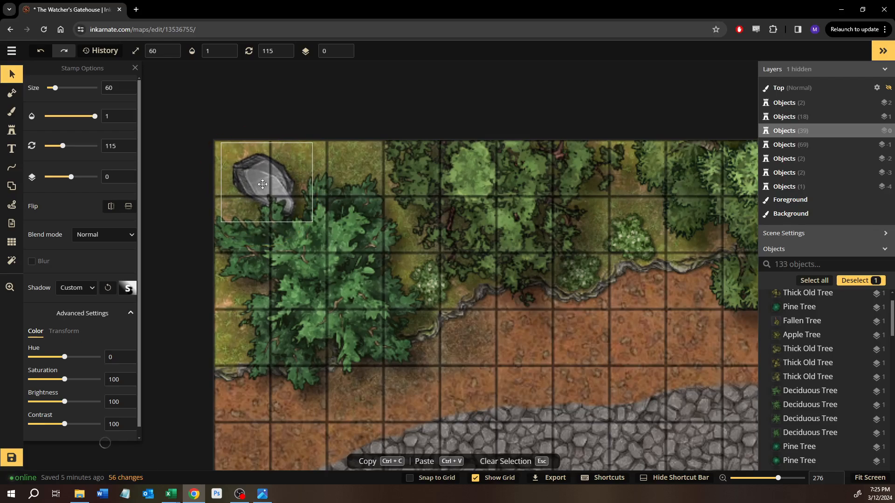
pyautogui.moveTo(255, 123); pyautogui.dragTo(268, 224)
pyautogui.moveTo(271, 183); pyautogui.dragTo(242, 184)
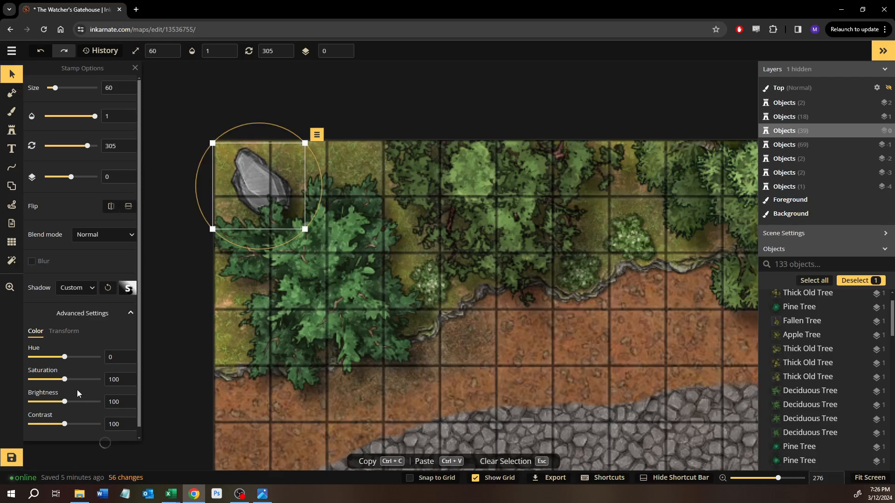
# - Try widening the boulder to 121, and reset its width to 100
pyautogui.click(74, 334)
pyautogui.moveTo(78, 357); pyautogui.dragTo(81, 357)
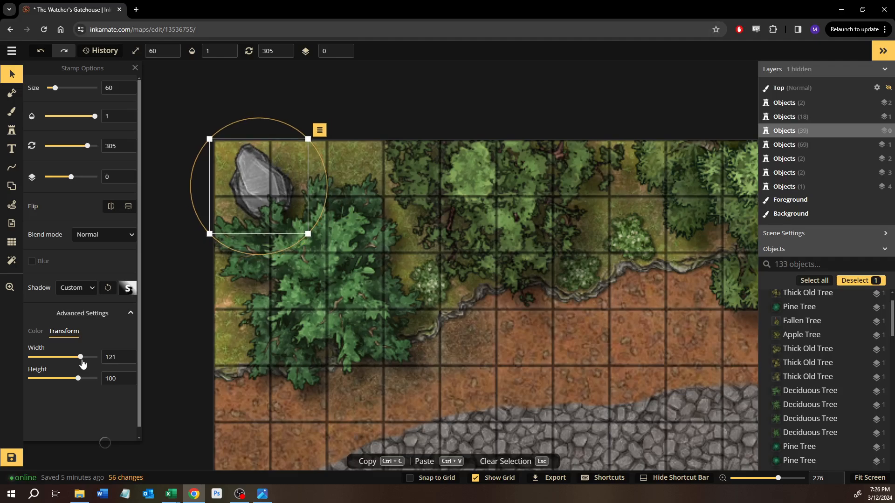
pyautogui.click(132, 358)
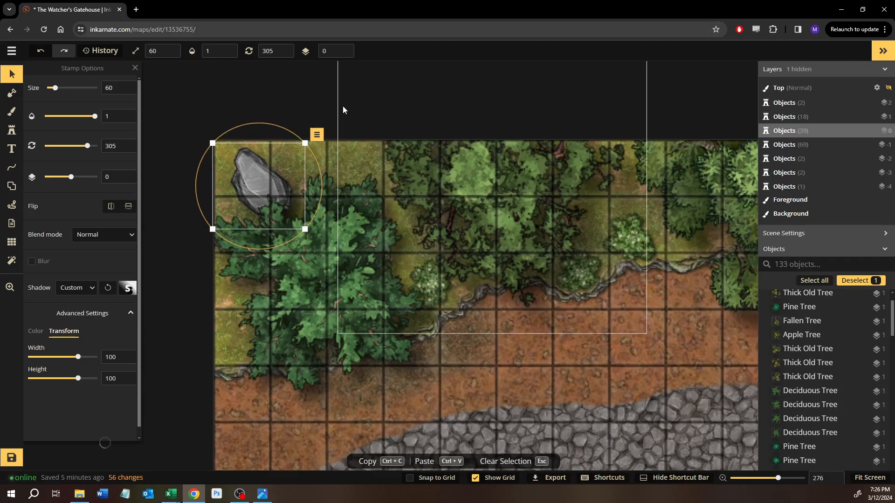
# - Search the stamp catalog for "stone" again and browse the results for small stones
pyautogui.click(15, 135)
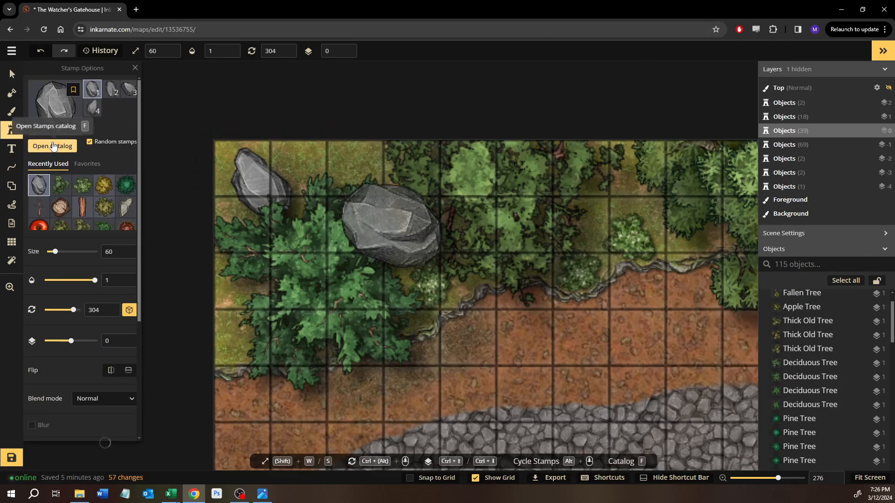
pyautogui.click(54, 147)
pyautogui.write('st')
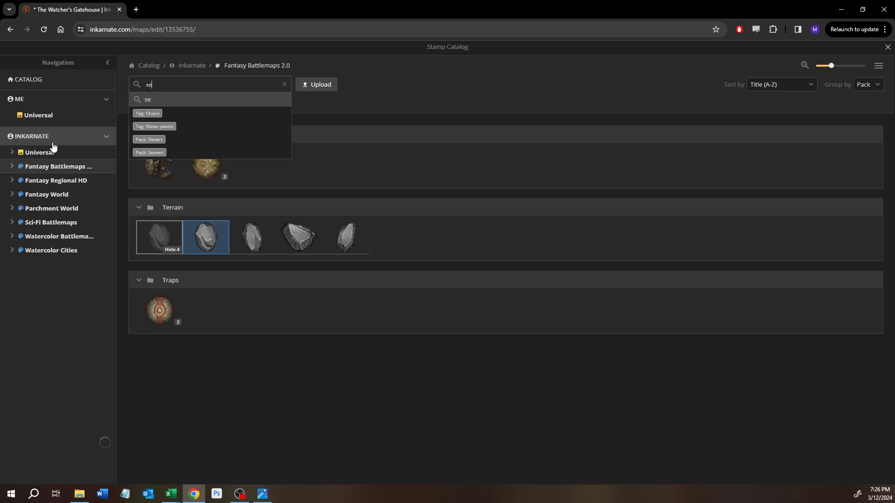
pyautogui.press('BackSpace')
pyautogui.write('ton')
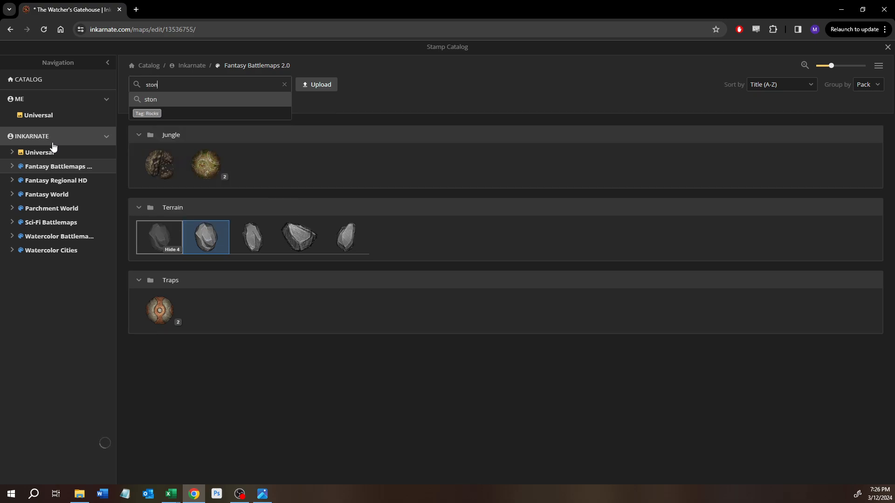
pyautogui.press('Return')
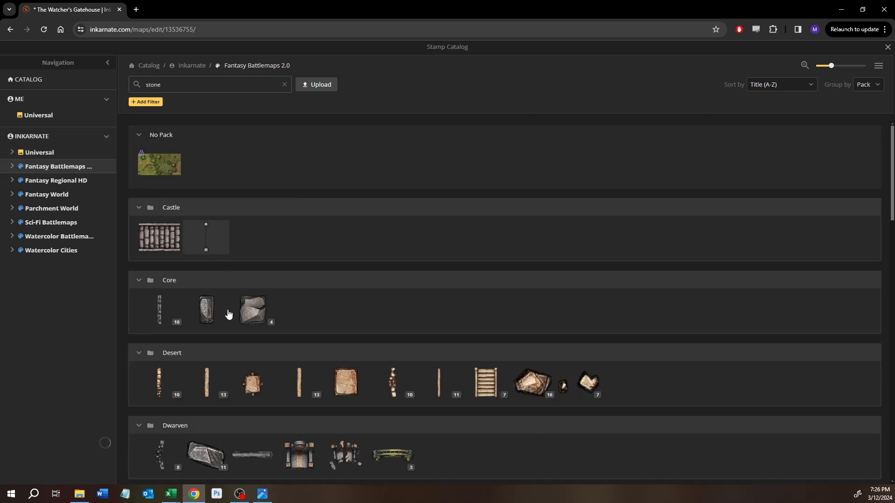
pyautogui.scroll(-10, 223, 359)
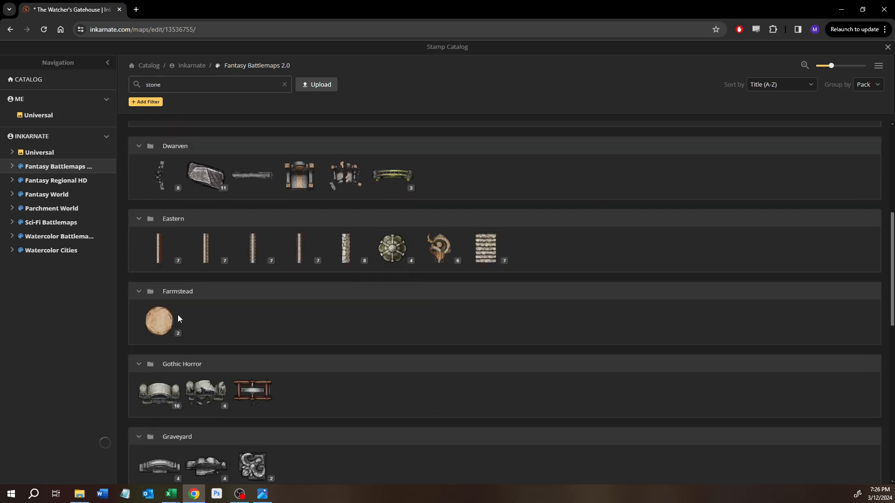
pyautogui.scroll(-4, 189, 304)
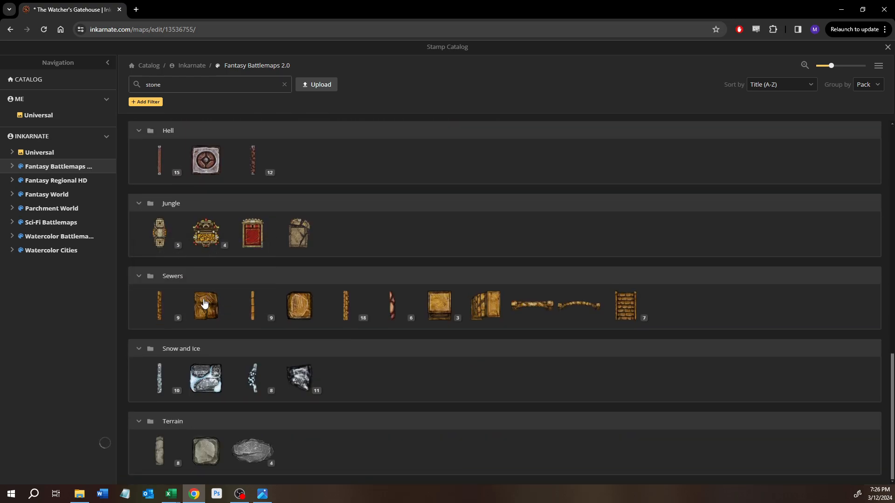
# - Search the catalog for "rock" and pick the scattered small rocks stamp in the Core pack
pyautogui.doubleClick(187, 83)
pyautogui.write('rock')
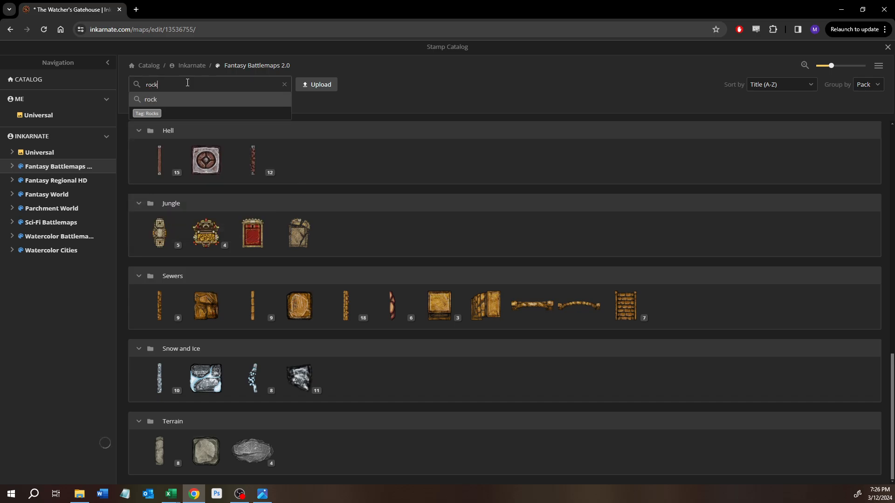
pyautogui.press('Return')
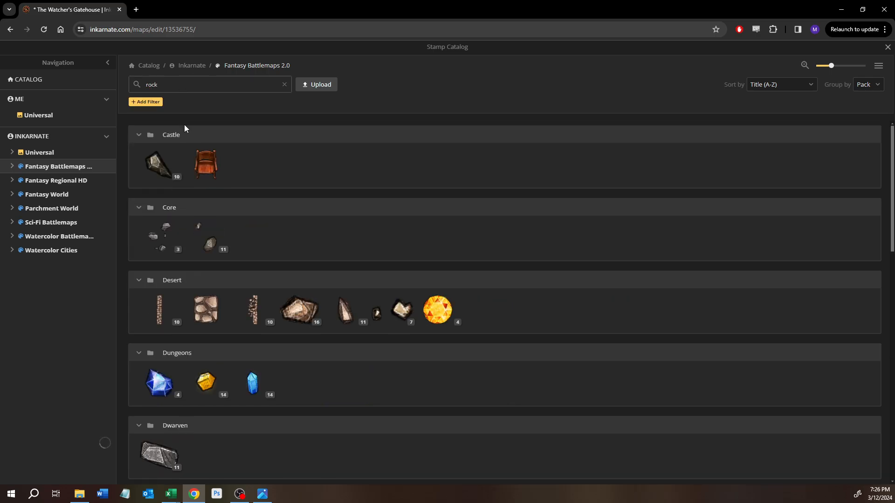
pyautogui.click(167, 243)
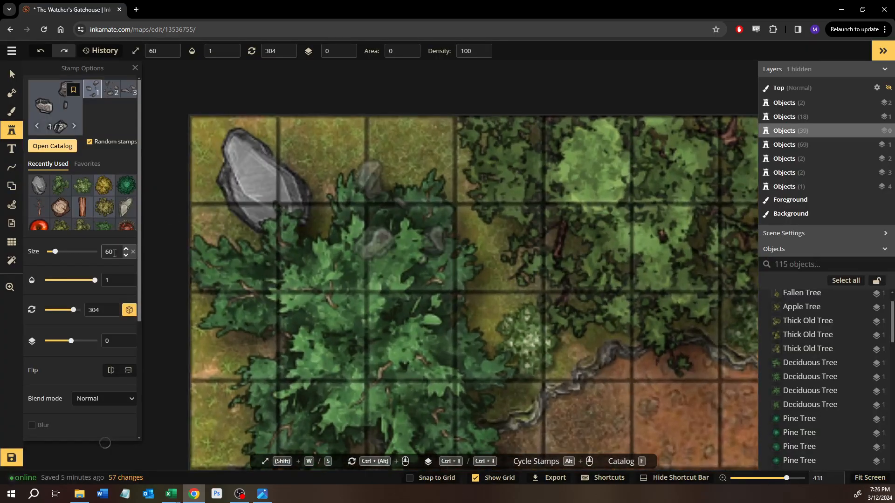
# - Place two size 15 rock clusters, one just southwest of the northwest boulder and one below the cliff line east of the deciduous tree
pyautogui.doubleClick(114, 253)
pyautogui.write('30')
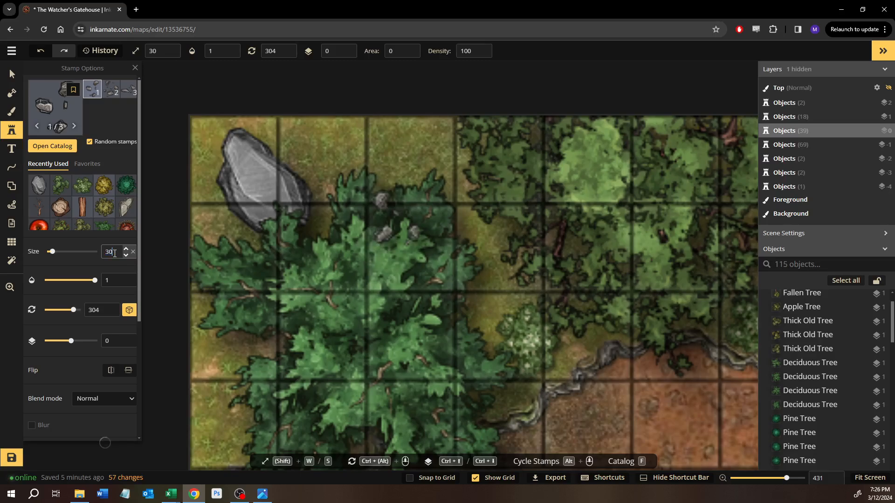
pyautogui.write('s')
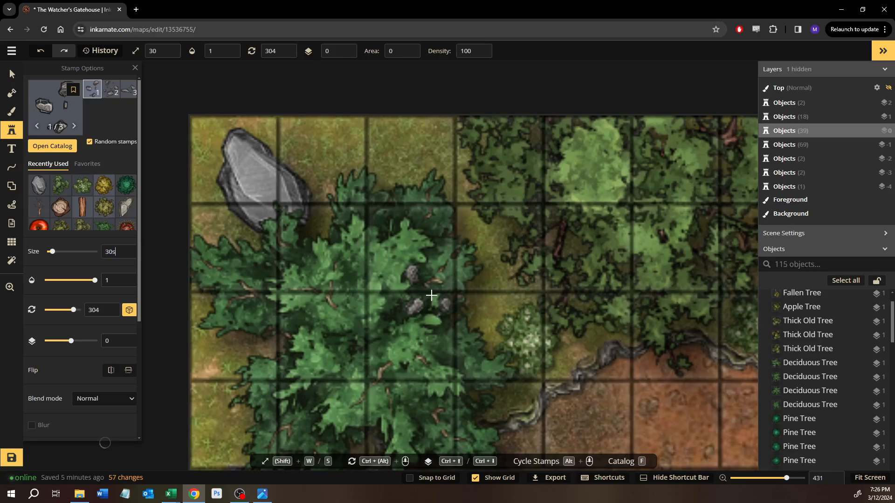
pyautogui.write('s')
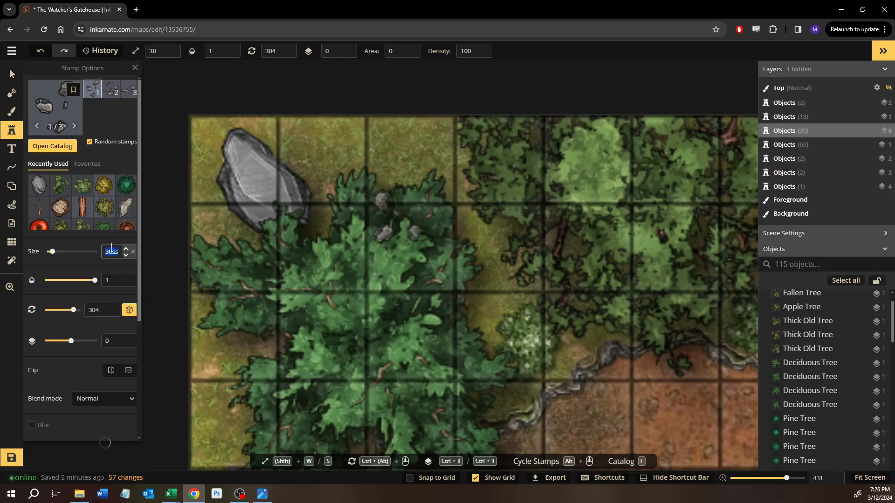
pyautogui.write('15')
pyautogui.scroll(1, 251, 220)
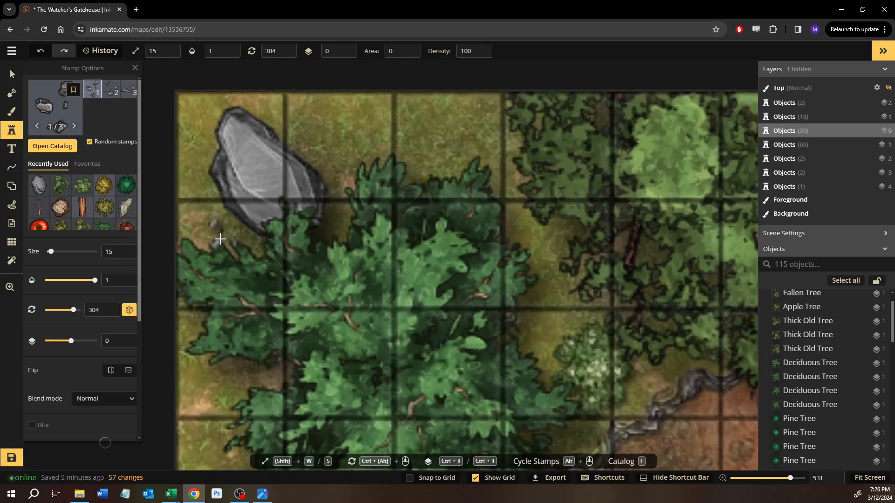
pyautogui.click(220, 239)
pyautogui.moveTo(329, 339); pyautogui.dragTo(191, 114)
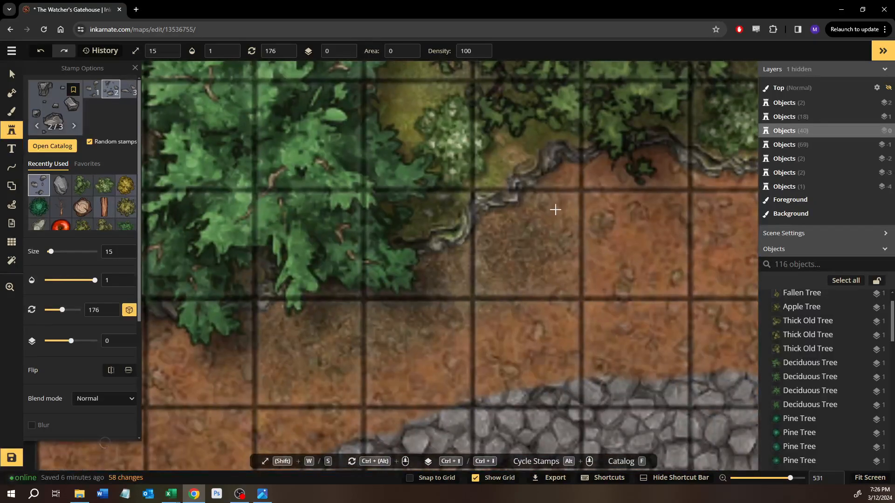
pyautogui.click(561, 193)
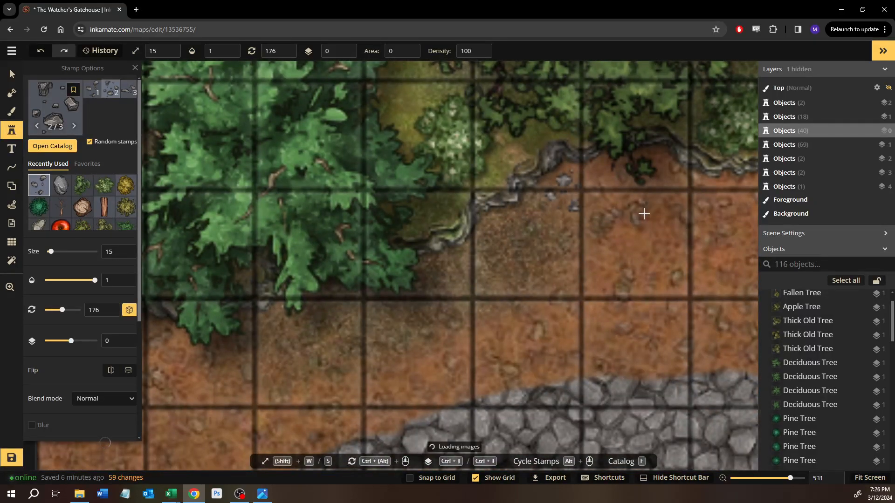
# - Place more size 15 rock clusters along the northern cliff line up to the stone steps, and pick the Core pack's 11-variant rock stamp
pyautogui.moveTo(644, 214); pyautogui.dragTo(150, 325)
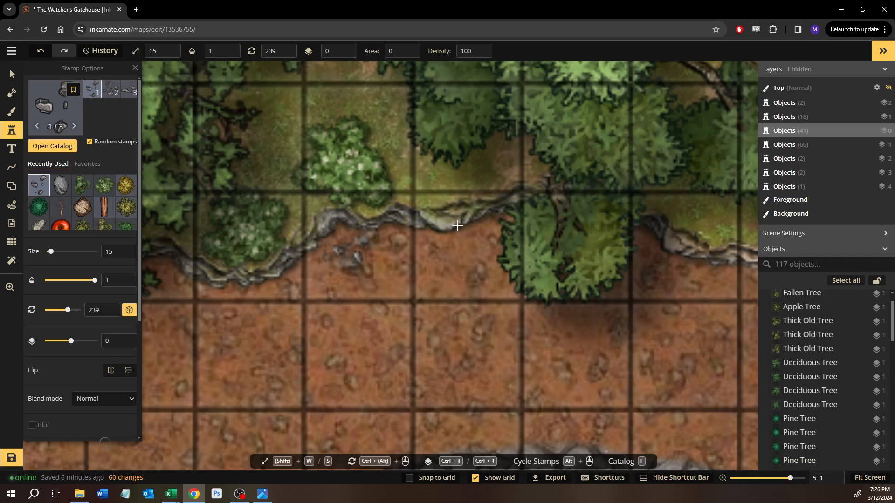
pyautogui.click(458, 226)
pyautogui.moveTo(457, 226); pyautogui.dragTo(18, 233)
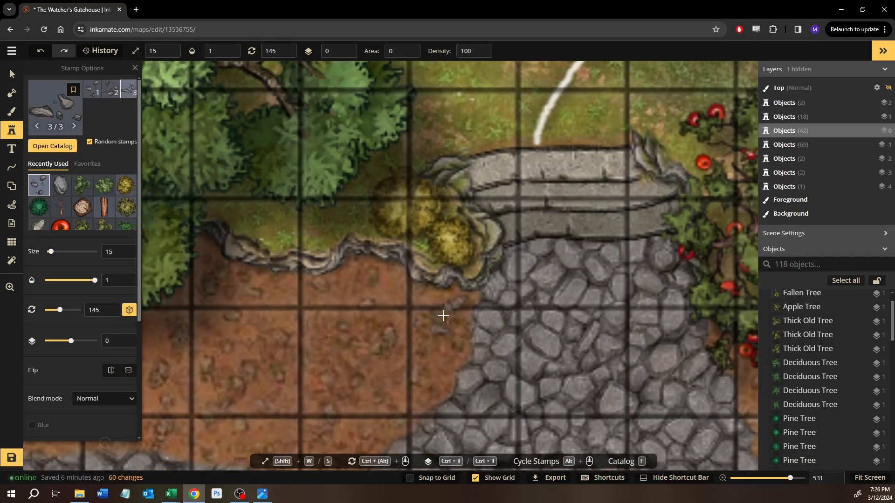
pyautogui.click(443, 317)
pyautogui.click(368, 282)
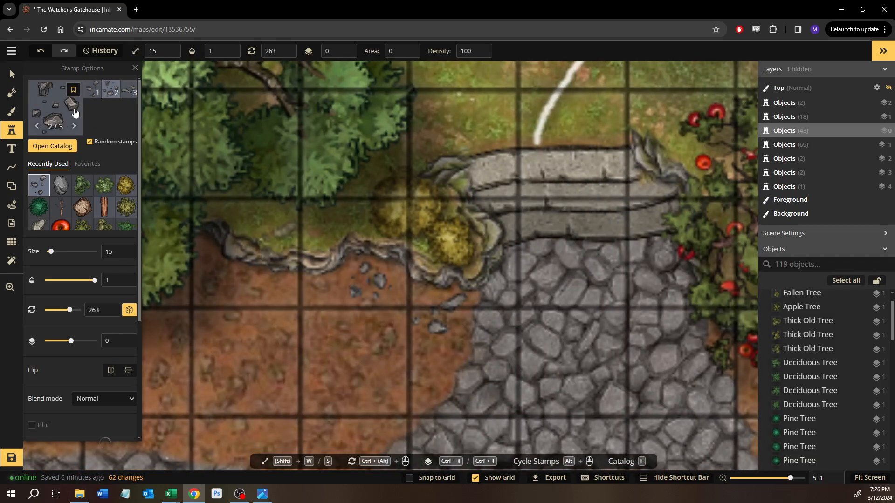
pyautogui.click(51, 145)
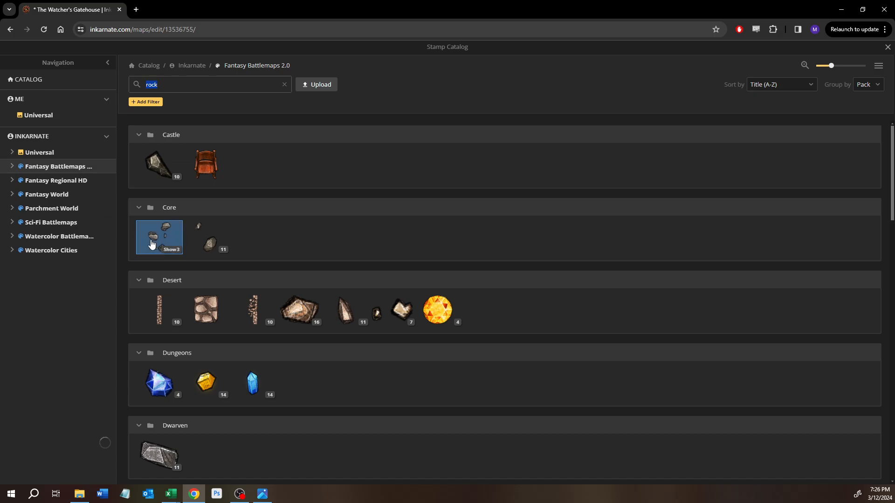
pyautogui.click(206, 245)
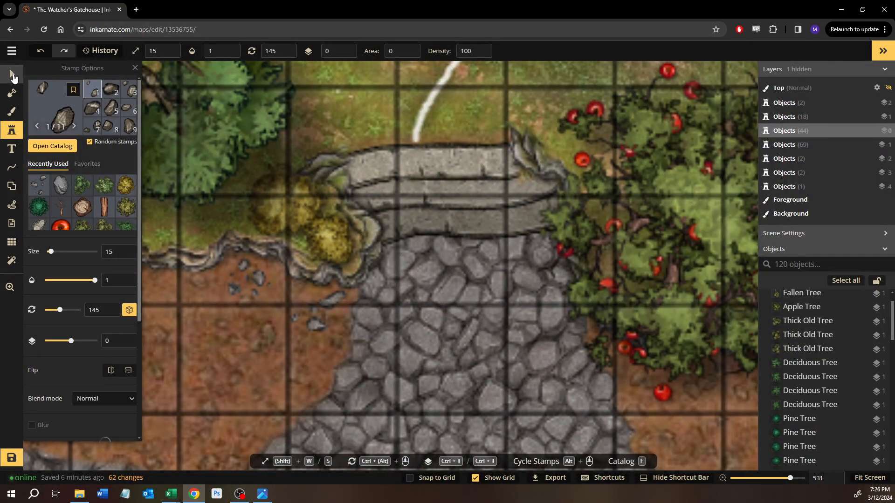
# - Delete the small rock clusters placed along the northern cliff line and beside the northwest boulder
pyautogui.click(12, 75)
pyautogui.click(228, 259)
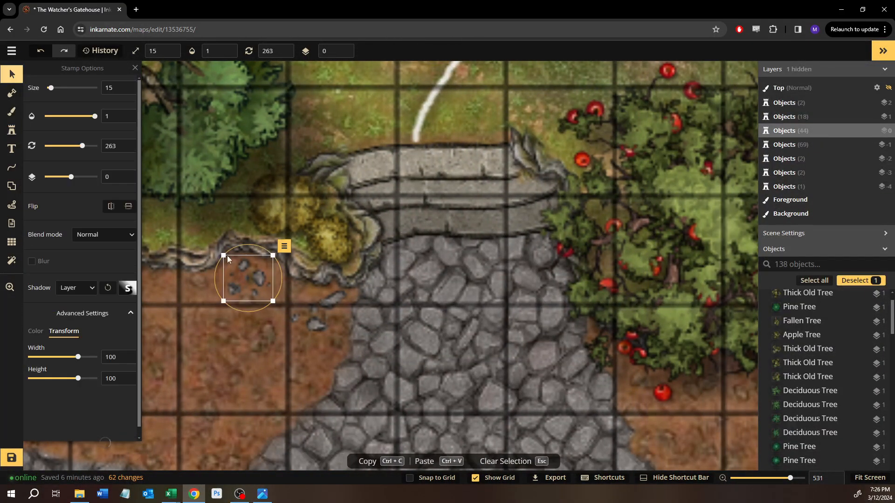
pyautogui.press('Delete')
pyautogui.click(312, 312)
pyautogui.press('Delete')
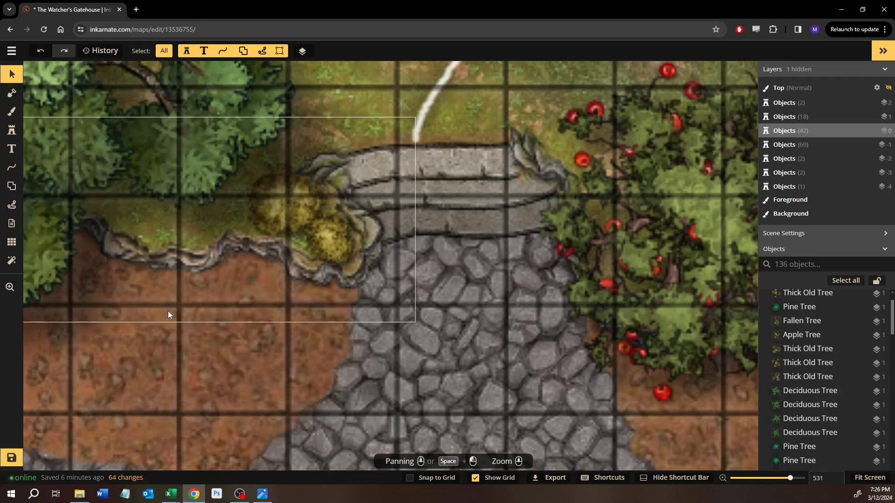
pyautogui.moveTo(168, 311); pyautogui.dragTo(439, 247)
pyautogui.click(520, 245)
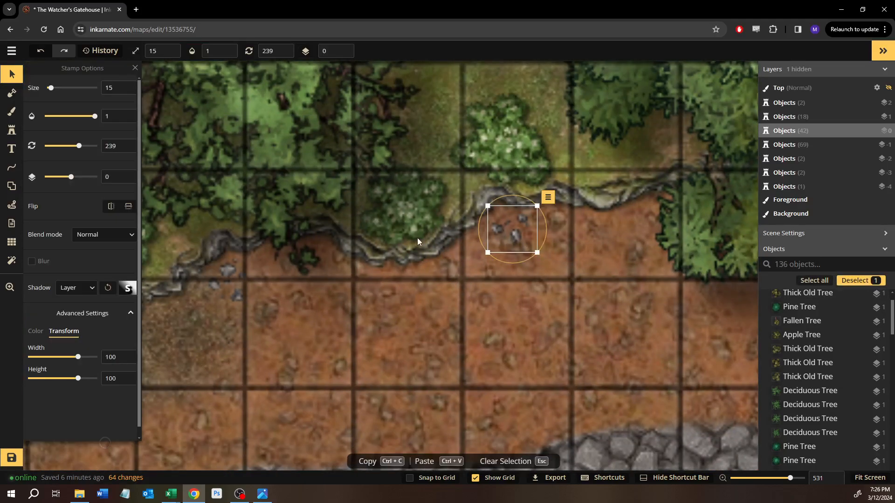
pyautogui.press('Delete')
pyautogui.moveTo(147, 223); pyautogui.dragTo(635, 365)
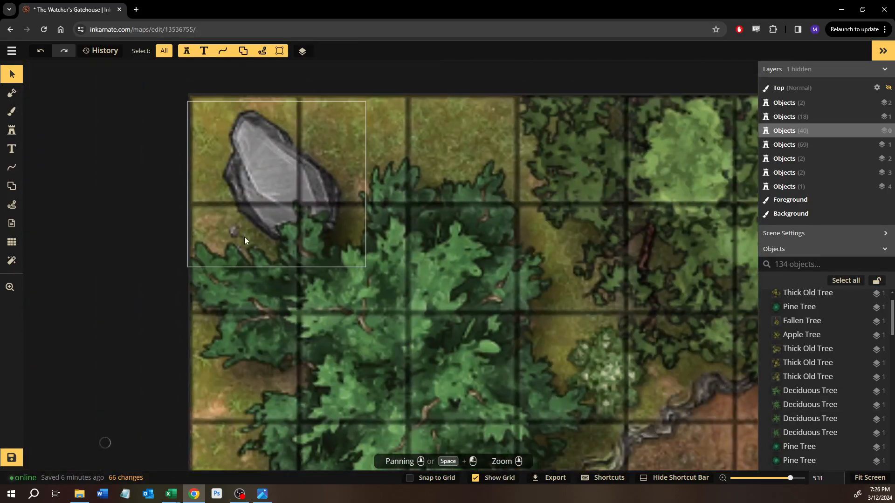
pyautogui.click(231, 233)
pyautogui.press('Delete')
# - Choose the 11-variant rock stamp in the catalog's Core pack for the stamp tool
pyautogui.click(12, 130)
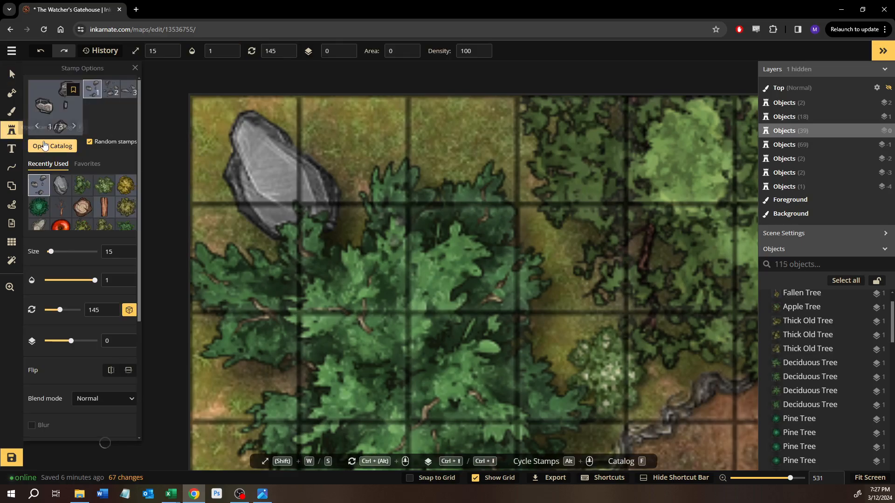
pyautogui.click(47, 146)
pyautogui.click(207, 235)
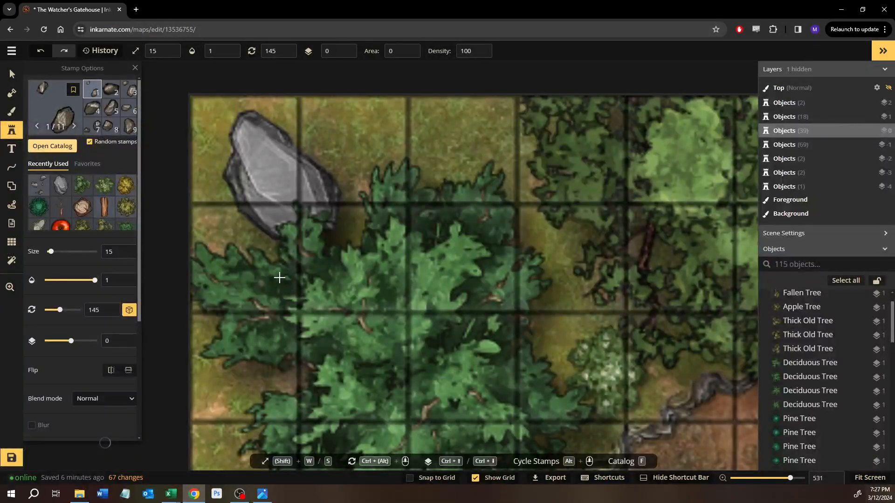
# - Place four size 15 rocks, one just south of the northwest boulder and three along the northern cliff line to its east
pyautogui.click(248, 246)
pyautogui.moveTo(515, 269); pyautogui.dragTo(249, 164)
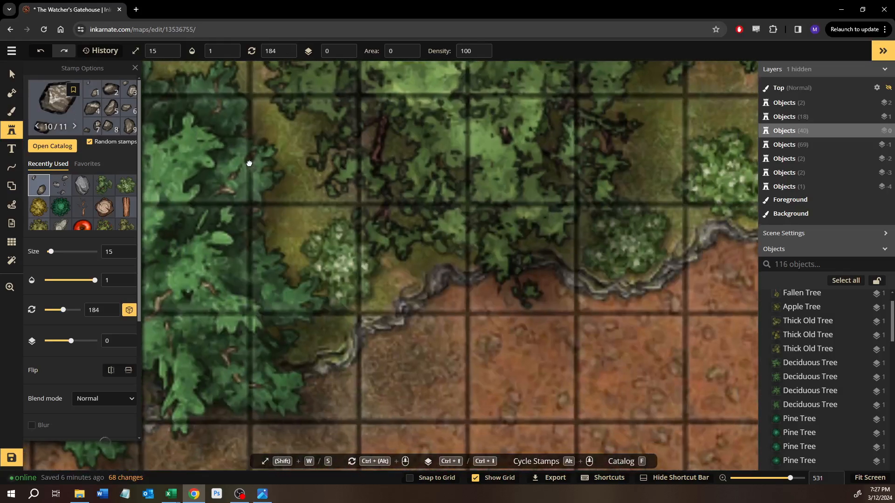
pyautogui.click(541, 307)
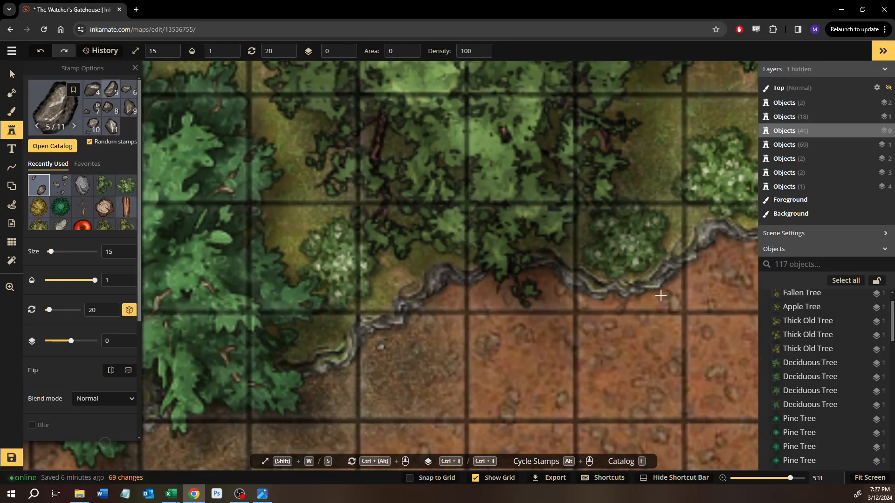
pyautogui.scroll(1, 659, 295)
pyautogui.moveTo(659, 295); pyautogui.dragTo(423, 334)
pyautogui.click(517, 287)
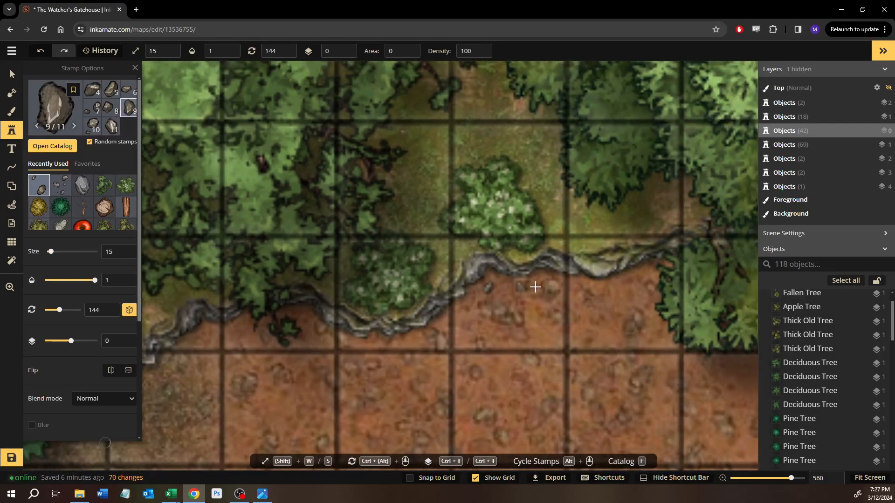
pyautogui.click(570, 301)
pyautogui.moveTo(570, 302); pyautogui.dragTo(398, 345)
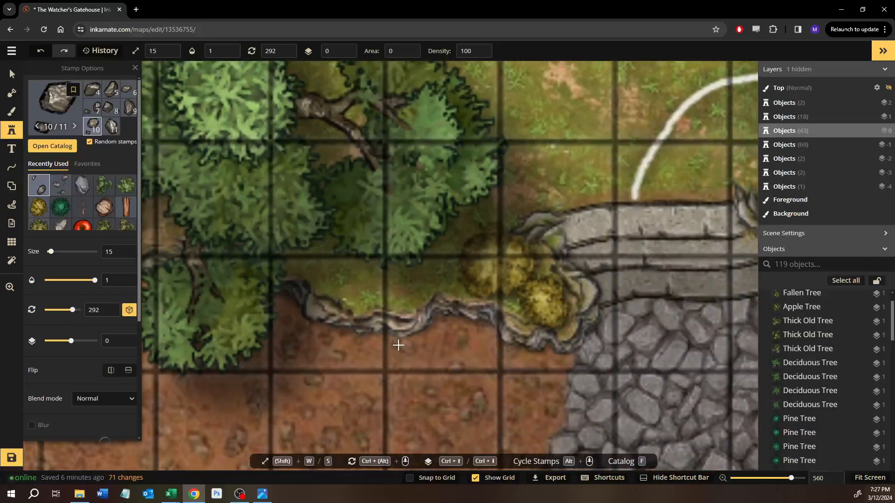
# - Place three size 15 rocks on the dirt west of the northern stone steps, beside the cliff and the cobblestone path
pyautogui.click(446, 330)
pyautogui.scroll(-1, 523, 361)
pyautogui.moveTo(523, 361); pyautogui.dragTo(384, 265)
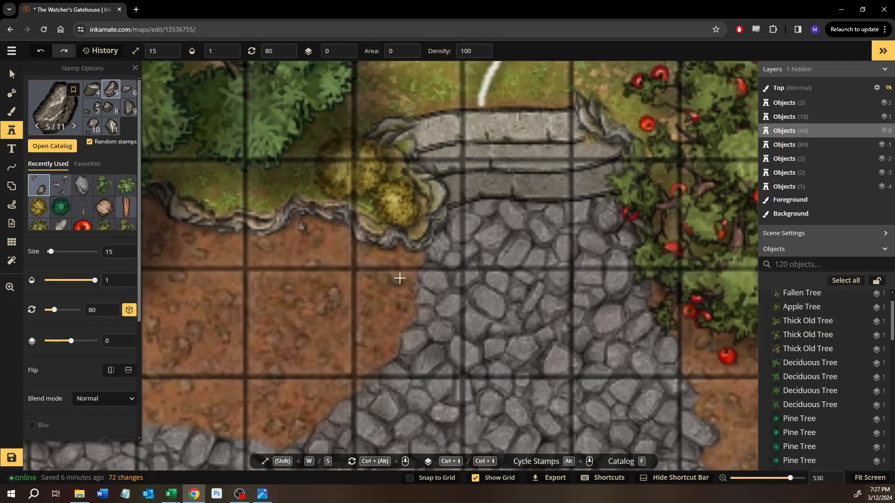
pyautogui.click(399, 278)
pyautogui.click(374, 355)
# - Scatter size 15 rocks across the dirt strip between the northern cliff line and the cobblestone road, toward the west edge
pyautogui.scroll(-4, 374, 354)
pyautogui.moveTo(385, 225); pyautogui.dragTo(683, 284)
pyautogui.click(321, 291)
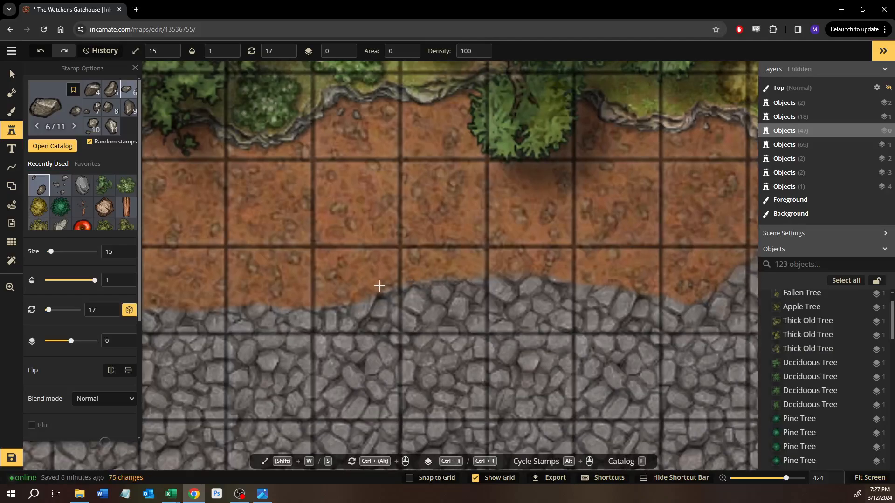
pyautogui.click(318, 291)
pyautogui.moveTo(318, 290); pyautogui.dragTo(758, 289)
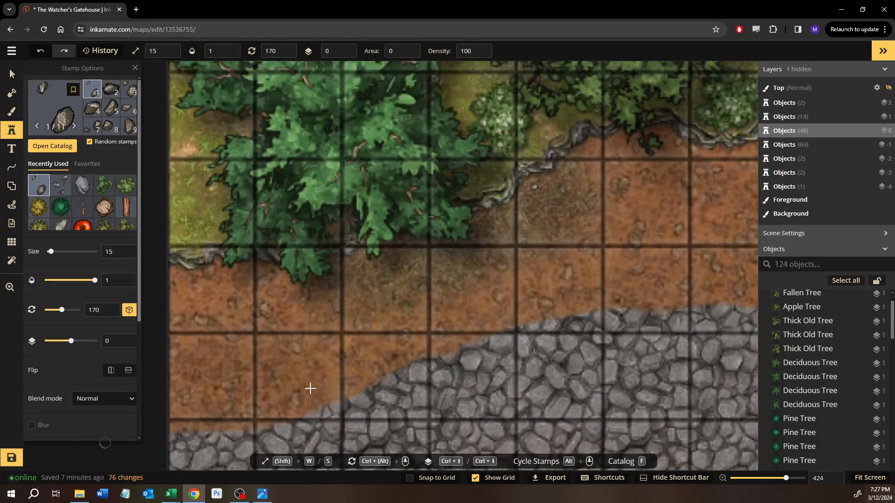
pyautogui.click(285, 364)
# - Scatter size 15 rocks over the dirt south of the cobblestone road, around the western trees and the short cliff beside the yellow bush
pyautogui.moveTo(285, 364); pyautogui.dragTo(247, 116)
pyautogui.moveTo(306, 350); pyautogui.dragTo(447, 103)
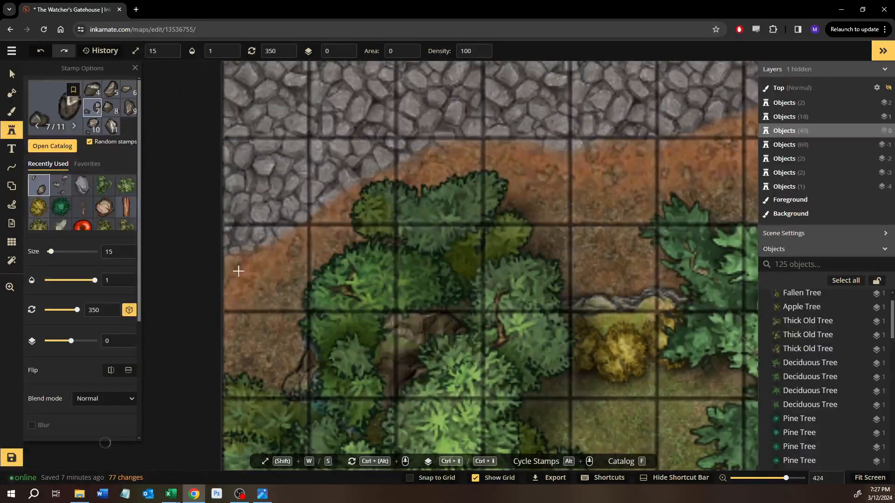
pyautogui.click(335, 232)
pyautogui.click(446, 167)
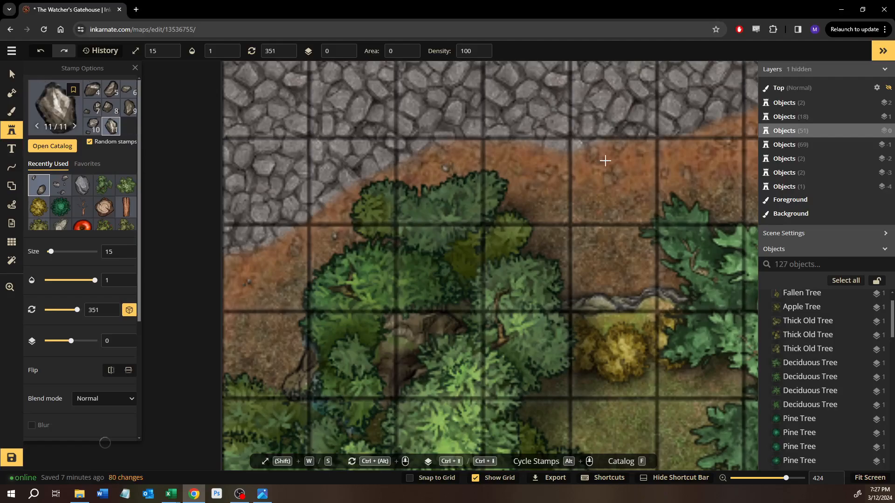
pyautogui.click(637, 162)
pyautogui.moveTo(637, 162); pyautogui.dragTo(333, 205)
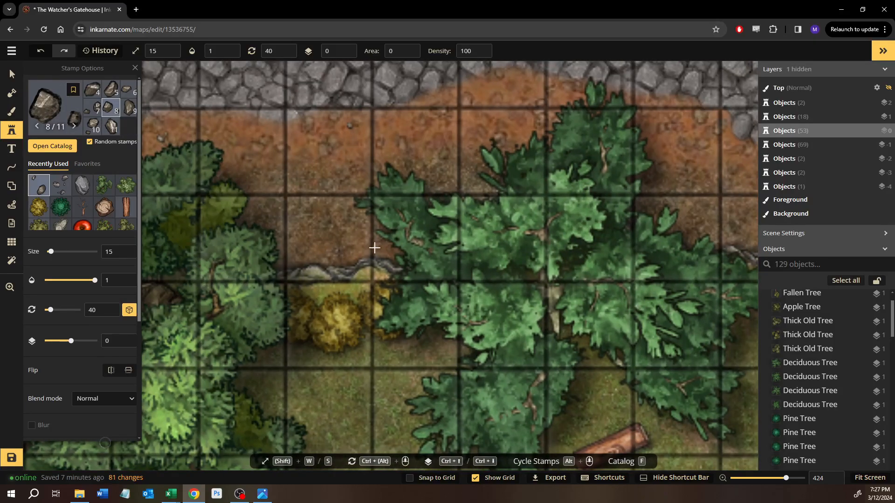
pyautogui.click(387, 249)
pyautogui.click(465, 250)
# - Add size 15 rocks to the dirt patch between the large green tree and the southern stone steps
pyautogui.moveTo(578, 132); pyautogui.dragTo(305, 249)
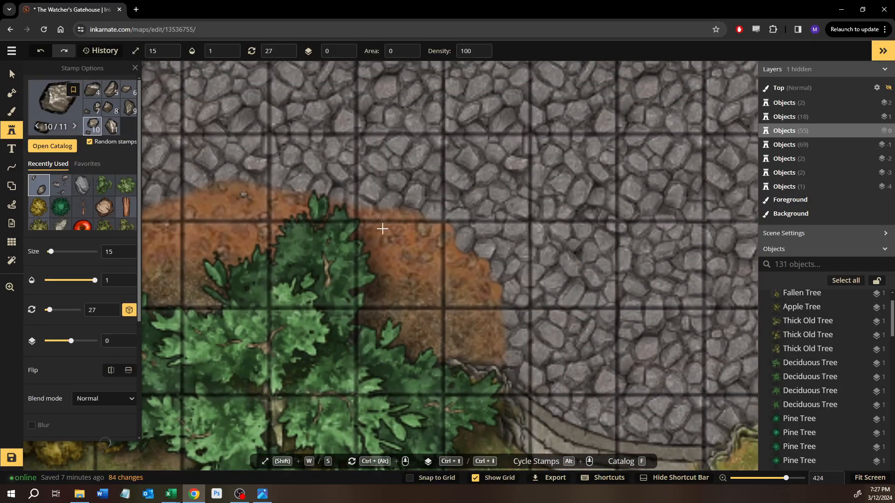
pyautogui.click(413, 243)
pyautogui.click(482, 342)
pyautogui.scroll(1, 475, 333)
pyautogui.moveTo(365, 259); pyautogui.dragTo(212, 132)
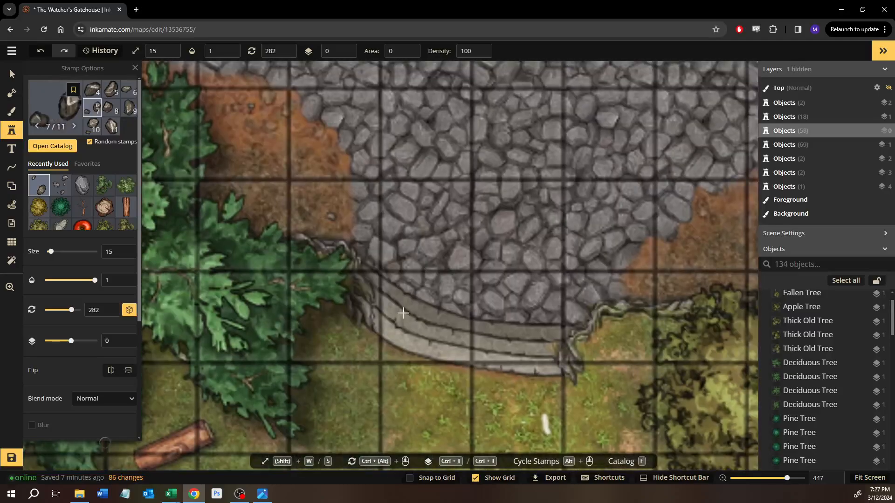
# - Place size 15 rocks on the dirt east of the southern stone steps, around the tree and along the cliff toward the gatehouse wall
pyautogui.click(627, 318)
pyautogui.moveTo(627, 318); pyautogui.dragTo(331, 298)
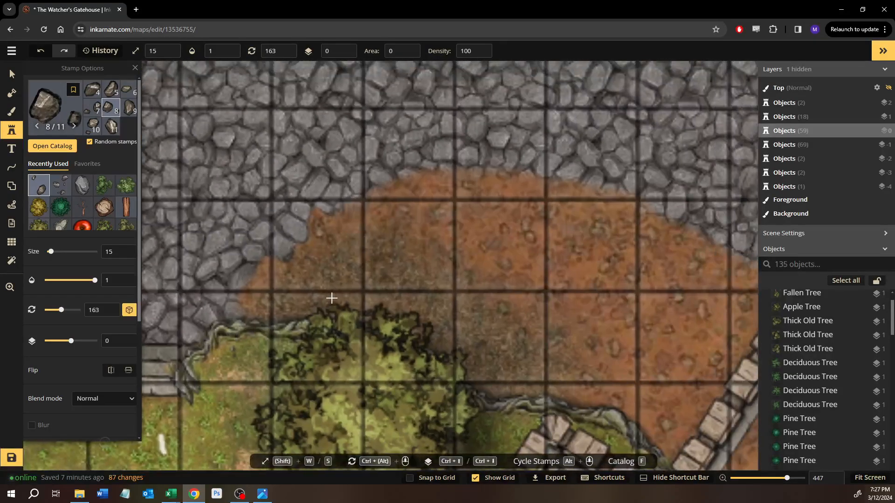
pyautogui.click(457, 351)
pyautogui.click(641, 405)
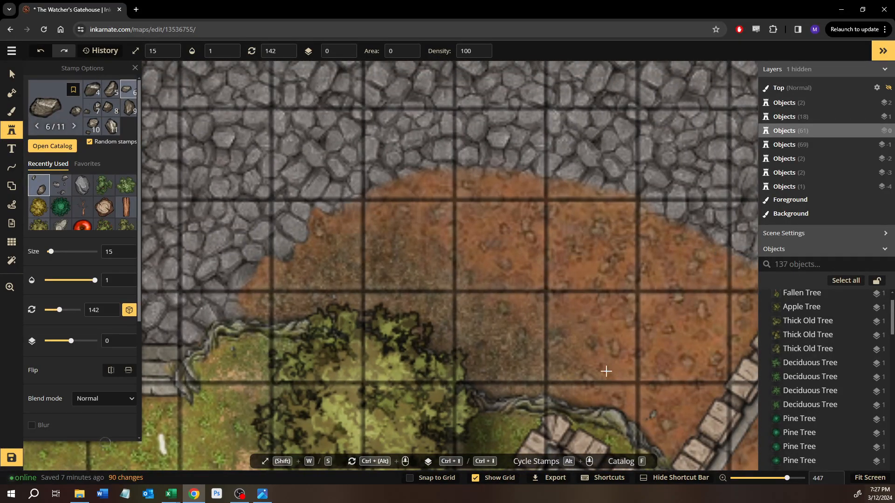
pyautogui.click(605, 371)
# - Place three size 15 rocks along the cliff line east of the gatehouse wall's corner, above the yellow bushes
pyautogui.moveTo(606, 371); pyautogui.dragTo(159, 238)
pyautogui.moveTo(496, 273); pyautogui.dragTo(448, 186)
pyautogui.scroll(2, 448, 187)
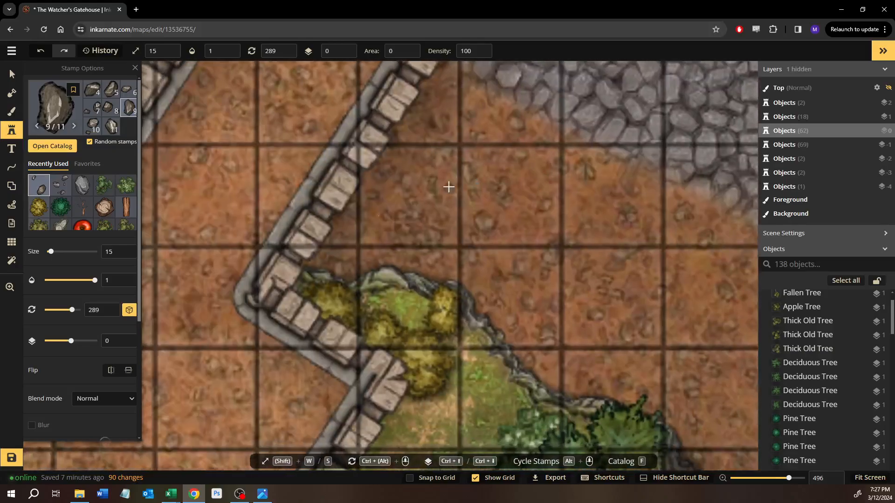
pyautogui.click(337, 252)
pyautogui.click(501, 309)
pyautogui.click(578, 365)
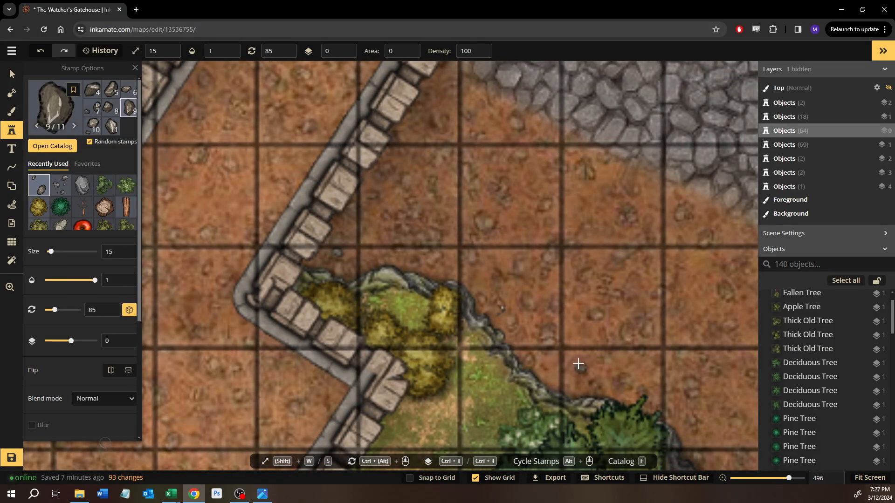
# - Place three size 15 rocks, one among the yellow bushes by the wall and two along the cliff line farther east
pyautogui.scroll(-2, 579, 364)
pyautogui.moveTo(578, 365); pyautogui.dragTo(420, 236)
pyautogui.scroll(-1, 265, 195)
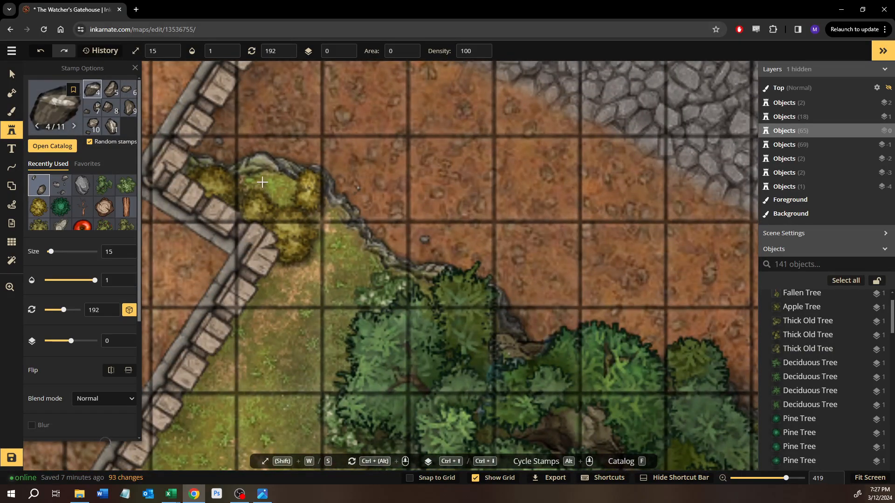
pyautogui.click(284, 192)
pyautogui.click(438, 264)
pyautogui.moveTo(438, 264); pyautogui.dragTo(182, 106)
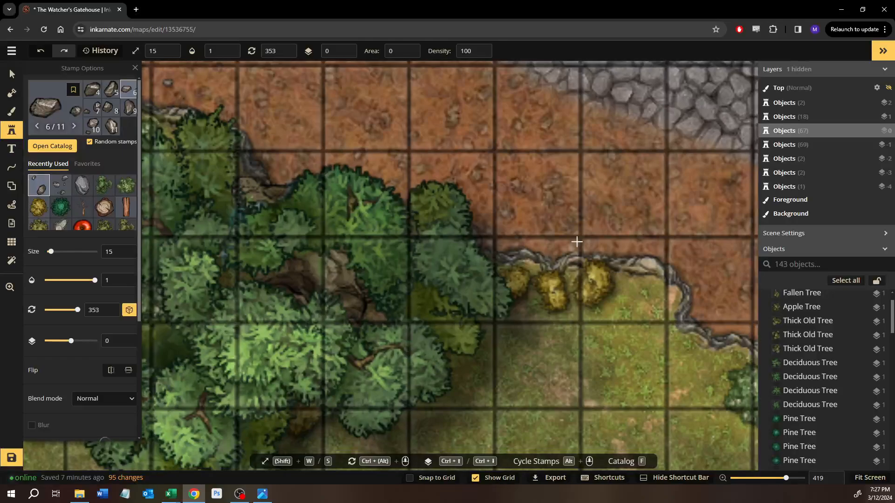
pyautogui.click(666, 296)
# - Place three size 15 rocks in the southeast, one beside the cliff near the large tree and two along the cobblestone edge
pyautogui.moveTo(647, 301); pyautogui.dragTo(195, 167)
pyautogui.scroll(-3, 428, 215)
pyautogui.moveTo(359, 227); pyautogui.dragTo(162, 185)
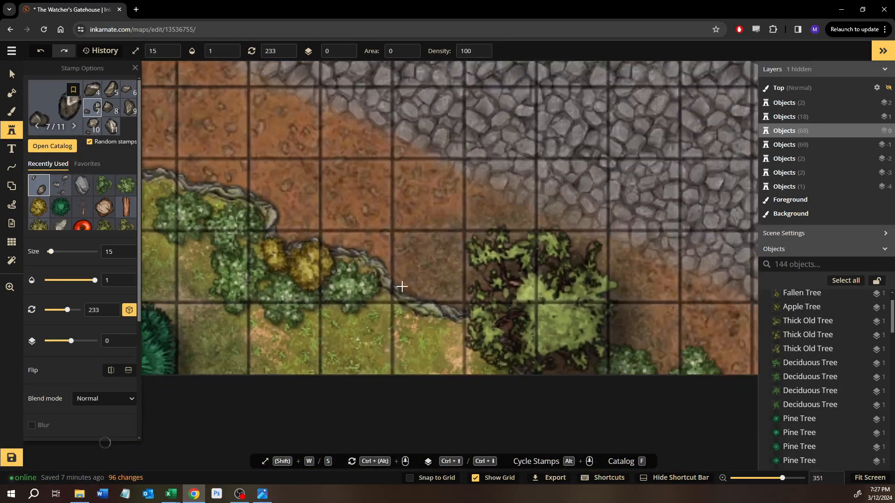
pyautogui.click(465, 295)
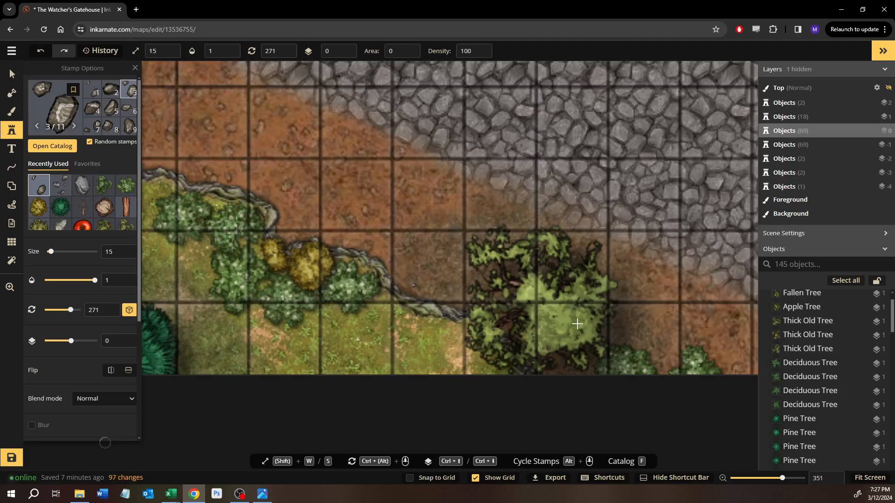
pyautogui.click(418, 163)
pyautogui.click(322, 160)
pyautogui.moveTo(322, 160); pyautogui.dragTo(565, 271)
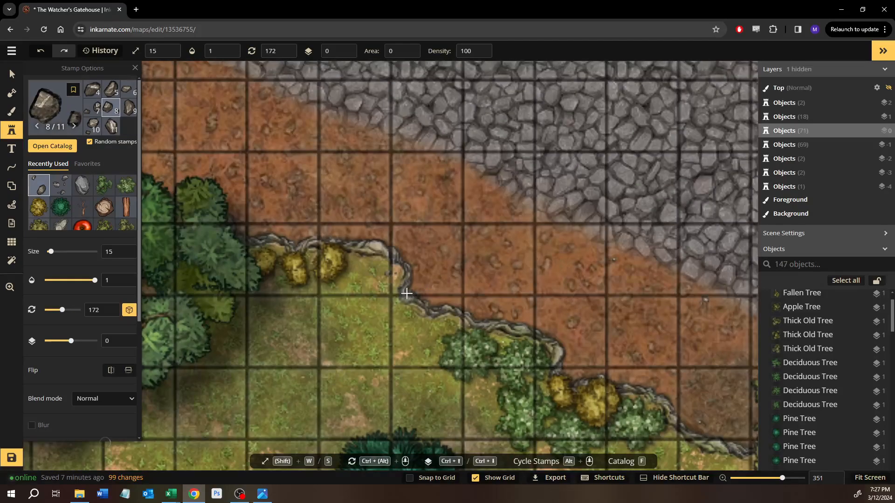
pyautogui.moveTo(407, 293); pyautogui.dragTo(679, 284)
pyautogui.moveTo(361, 152); pyautogui.dragTo(340, 296)
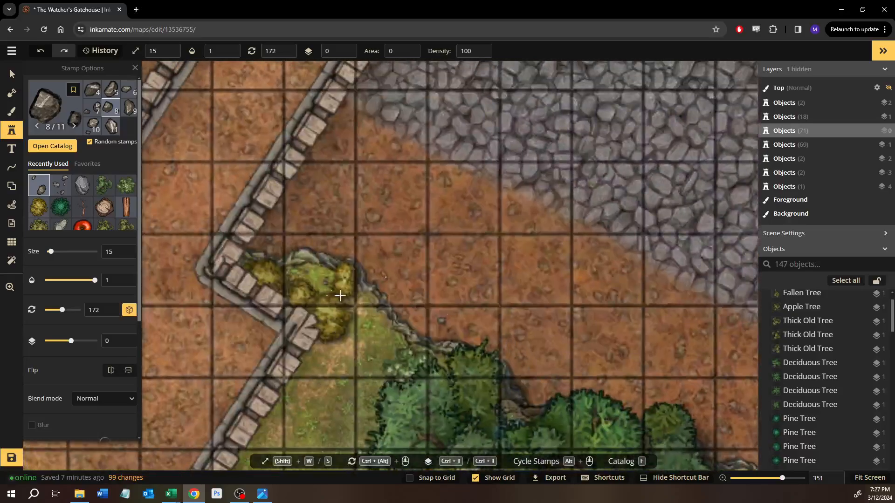
pyautogui.moveTo(494, 166); pyautogui.dragTo(379, 319)
pyautogui.scroll(1, 379, 320)
pyautogui.moveTo(503, 101); pyautogui.dragTo(449, 273)
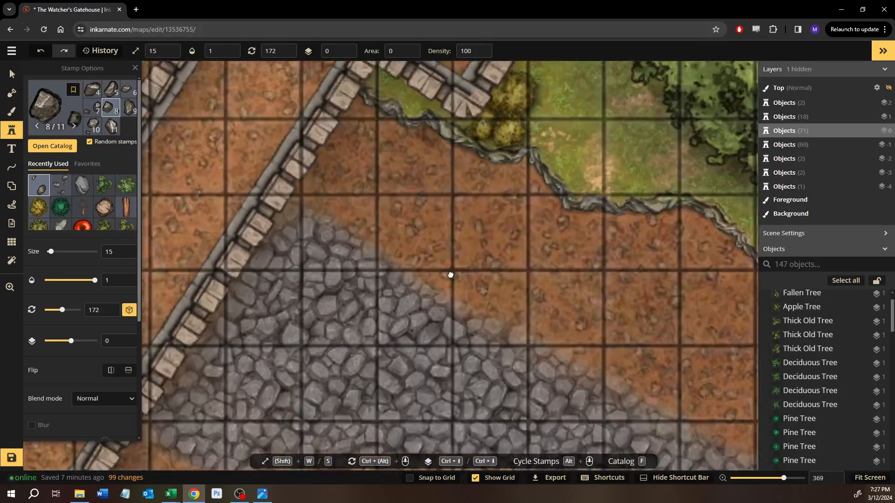
pyautogui.moveTo(575, 110); pyautogui.dragTo(529, 280)
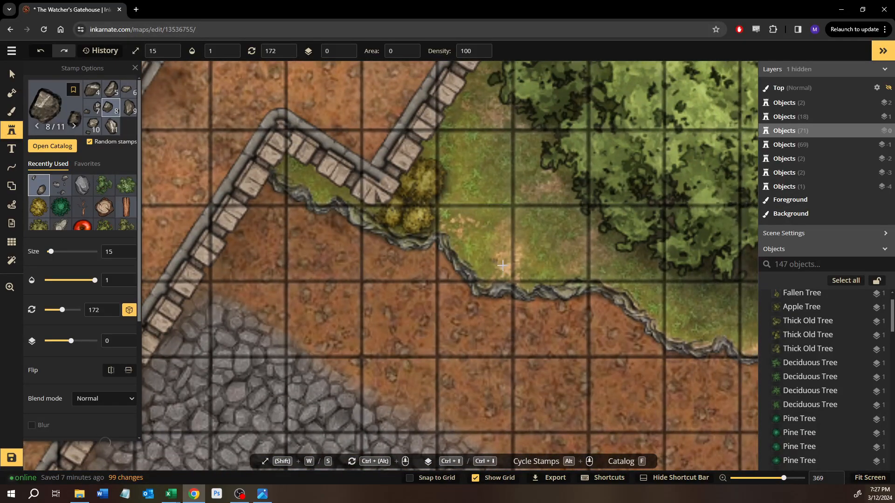
# - Place three size 15 rocks, two on the grass below the gatehouse wall's northeastern corner and one beside the yellow bushes
pyautogui.click(295, 185)
pyautogui.click(318, 189)
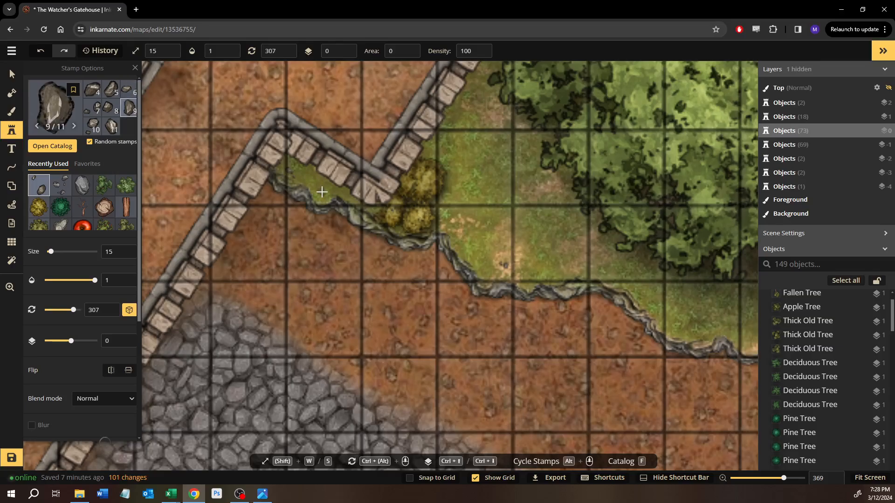
pyautogui.click(432, 221)
# - Place size 15 rocks along the eastern cliff line, from the large summer tree past the pine to the deciduous tree
pyautogui.moveTo(479, 214); pyautogui.dragTo(370, 345)
pyautogui.moveTo(379, 140); pyautogui.dragTo(142, 42)
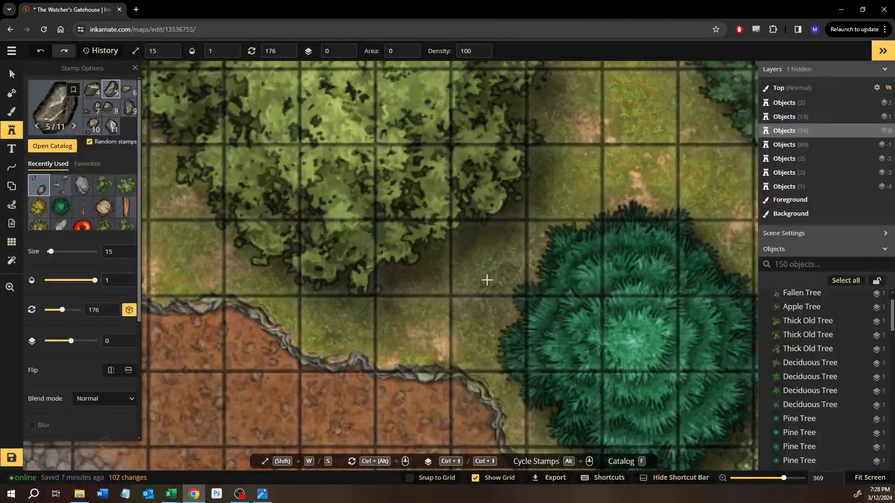
pyautogui.moveTo(485, 280); pyautogui.dragTo(316, 174)
pyautogui.click(230, 254)
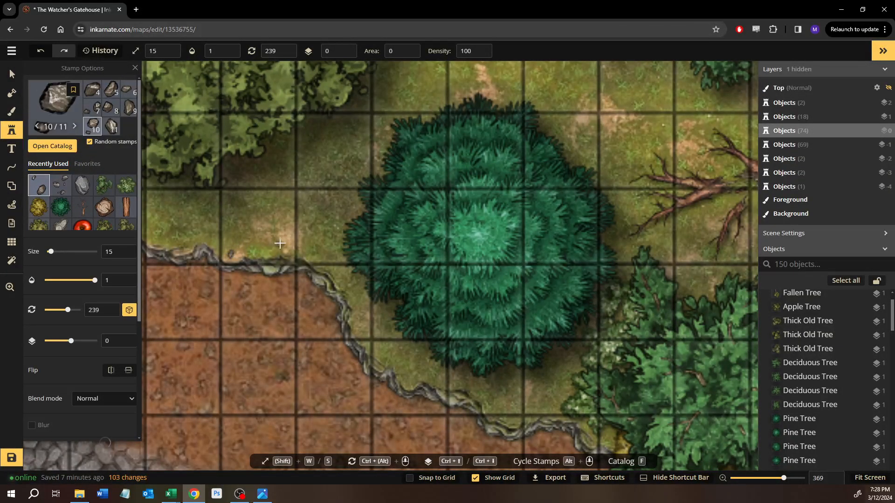
pyautogui.moveTo(530, 440); pyautogui.dragTo(318, 262)
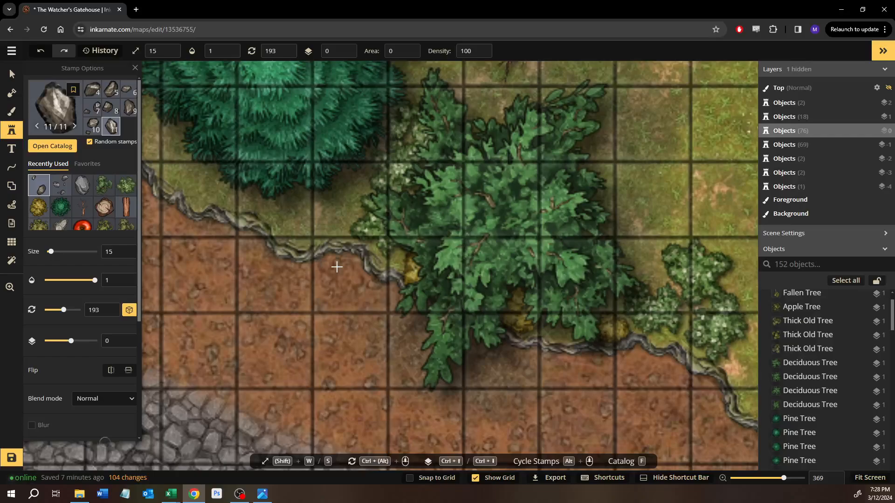
pyautogui.click(536, 361)
pyautogui.click(557, 345)
# - Place three size 15 rocks near the eastern map edge, one beside the flower bushes and two along the northeastern cliff
pyautogui.moveTo(557, 345); pyautogui.dragTo(228, 187)
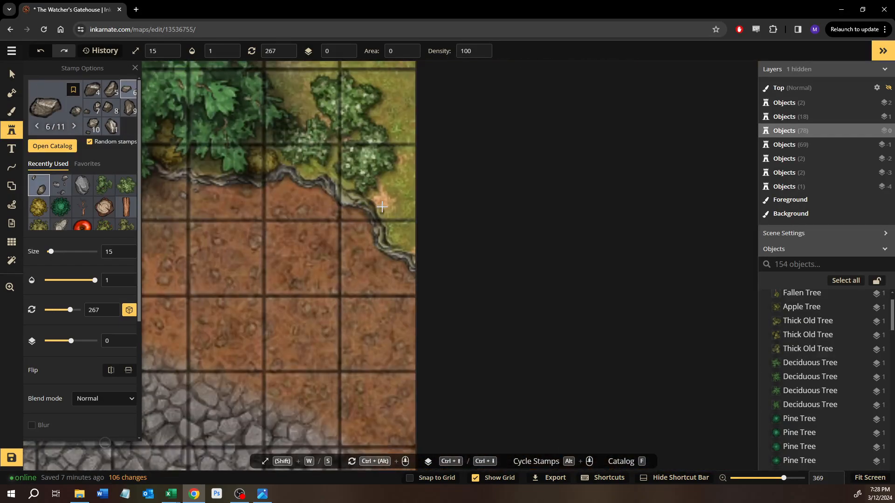
pyautogui.click(386, 190)
pyautogui.moveTo(386, 191); pyautogui.dragTo(436, 445)
pyautogui.moveTo(352, 186); pyautogui.dragTo(421, 353)
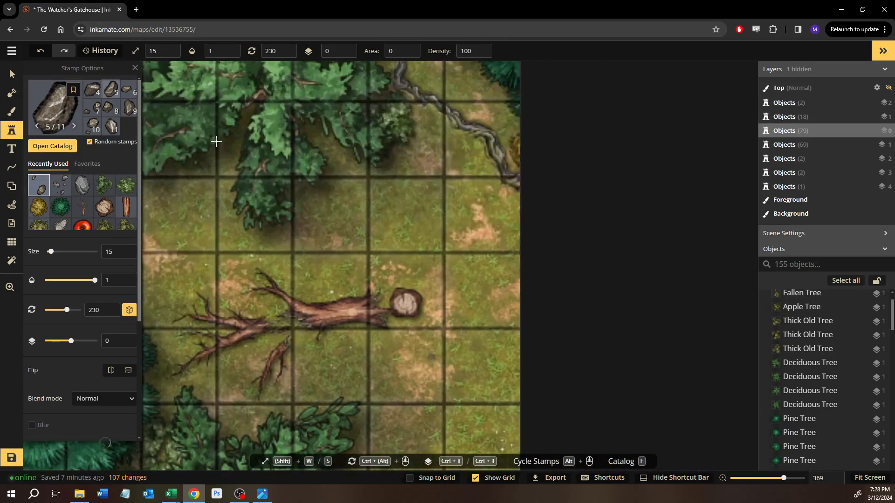
pyautogui.moveTo(355, 197); pyautogui.dragTo(381, 328)
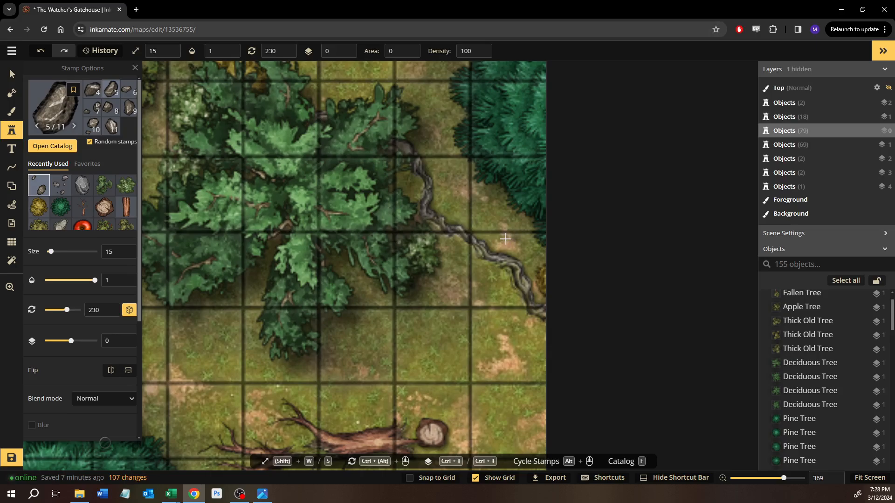
pyautogui.click(429, 190)
pyautogui.click(438, 177)
# - Place five size 15 rocks along the northeastern cliff line, from the deciduous tree's yellow bushes up to the northern map edge
pyautogui.moveTo(438, 177); pyautogui.dragTo(485, 371)
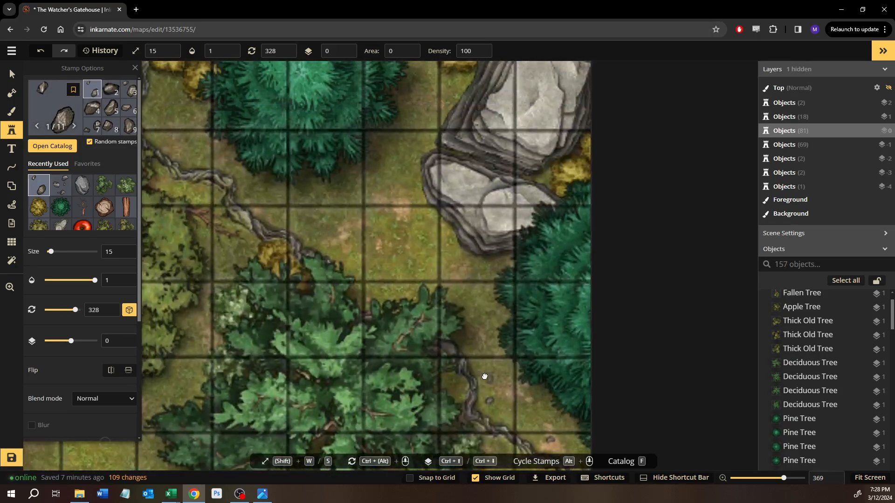
pyautogui.click(263, 242)
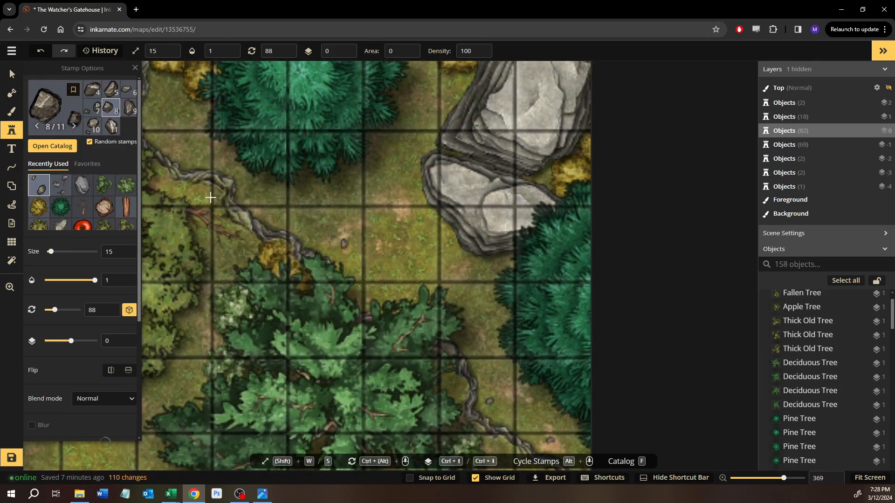
pyautogui.click(179, 187)
pyautogui.click(177, 181)
pyautogui.moveTo(177, 182); pyautogui.dragTo(429, 307)
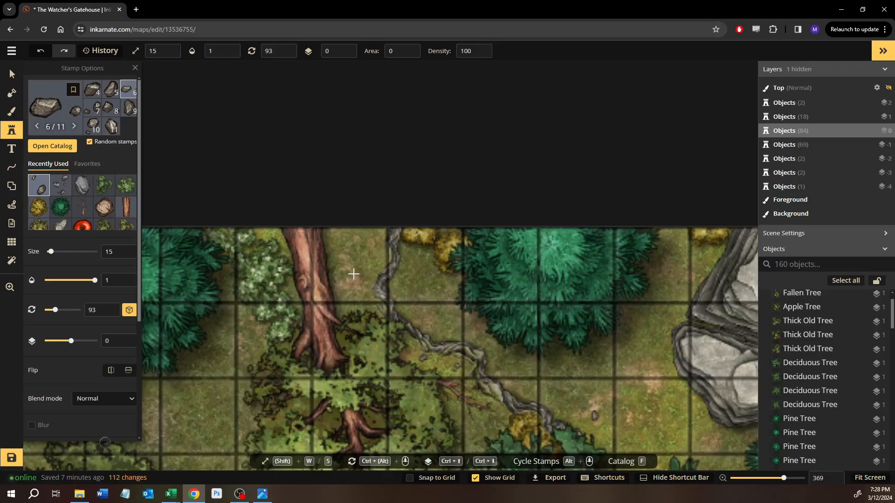
pyautogui.click(398, 287)
pyautogui.click(399, 289)
# - Save the map with the new rocks
pyautogui.scroll(-5, 399, 289)
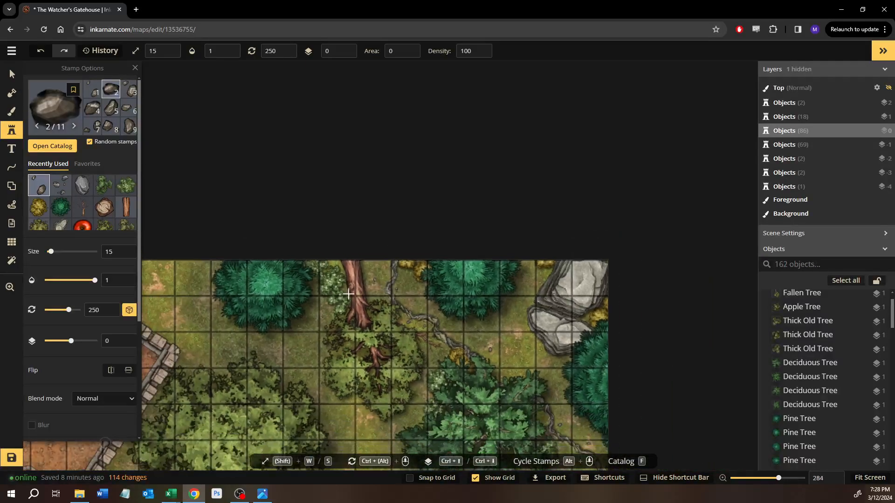
pyautogui.scroll(-10, 317, 309)
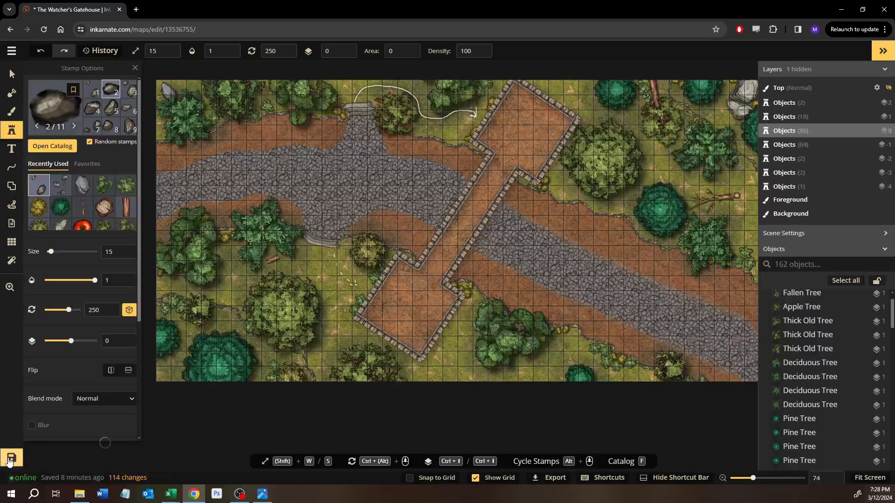
pyautogui.hotkey('ctrl', 's')
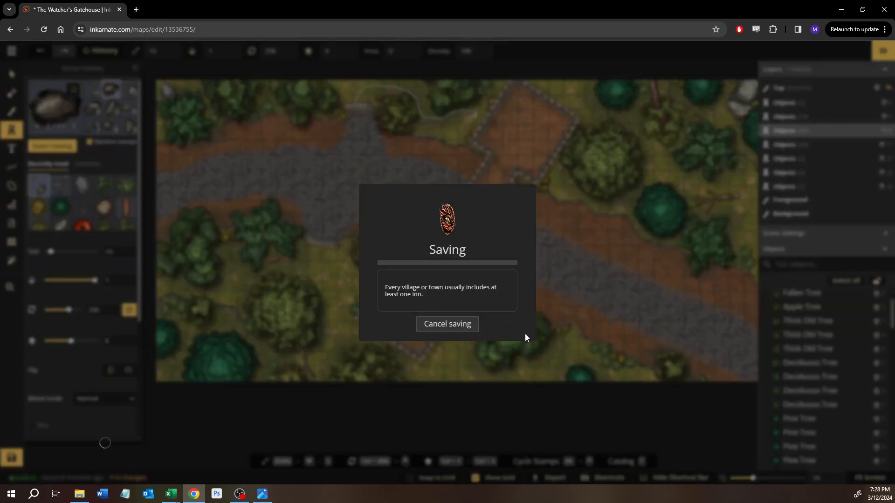
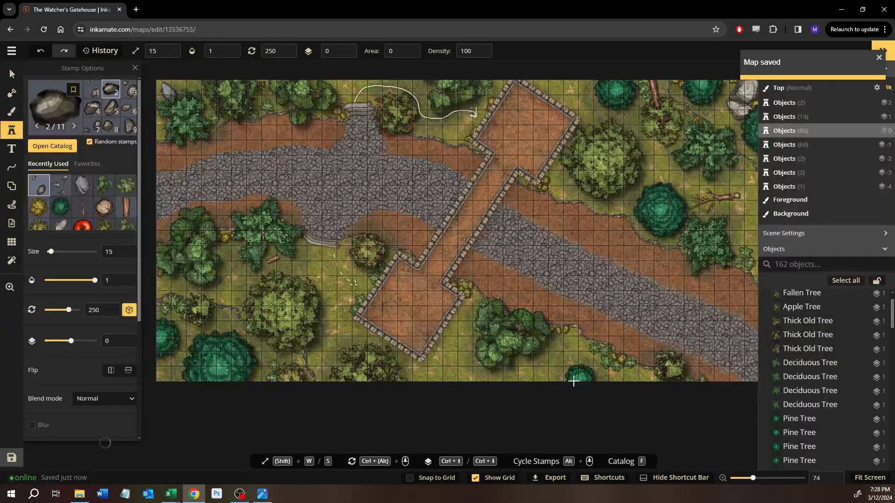
# - Move the small pine on the southern map edge west, to just below the large green tree cluster
pyautogui.scroll(10, 559, 365)
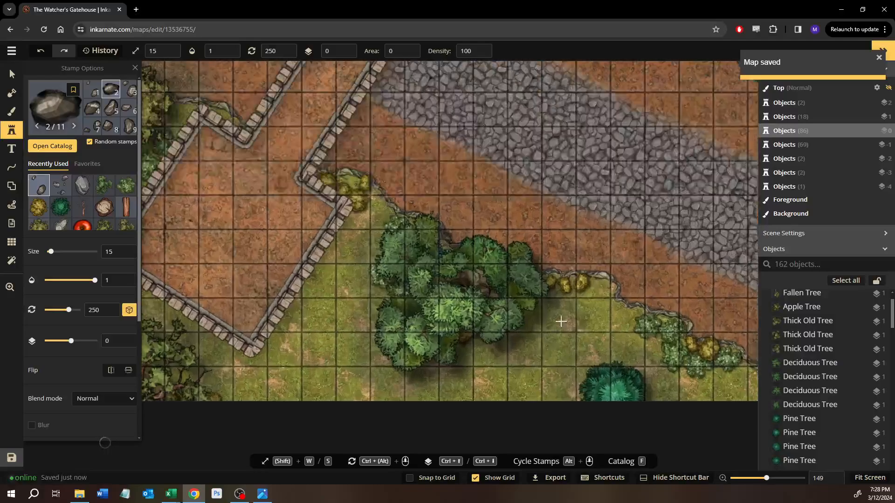
pyautogui.moveTo(560, 321); pyautogui.dragTo(393, 248)
pyautogui.click(457, 314)
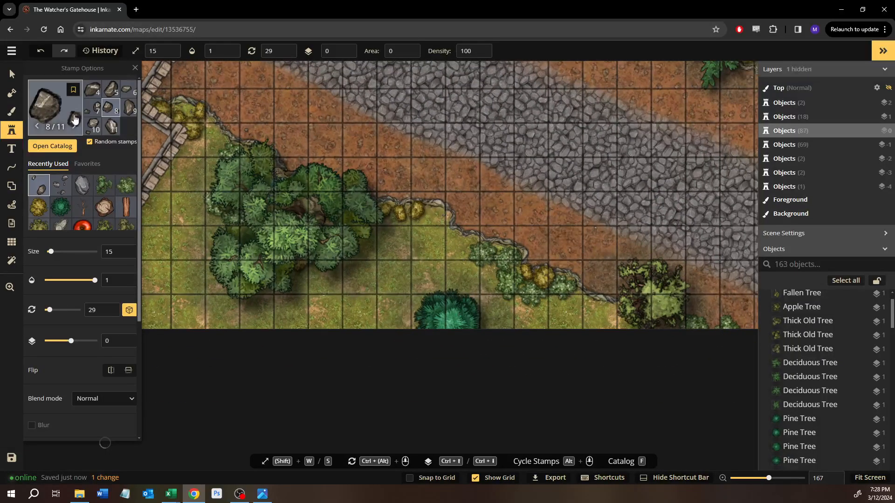
pyautogui.press('v')
pyautogui.click(427, 314)
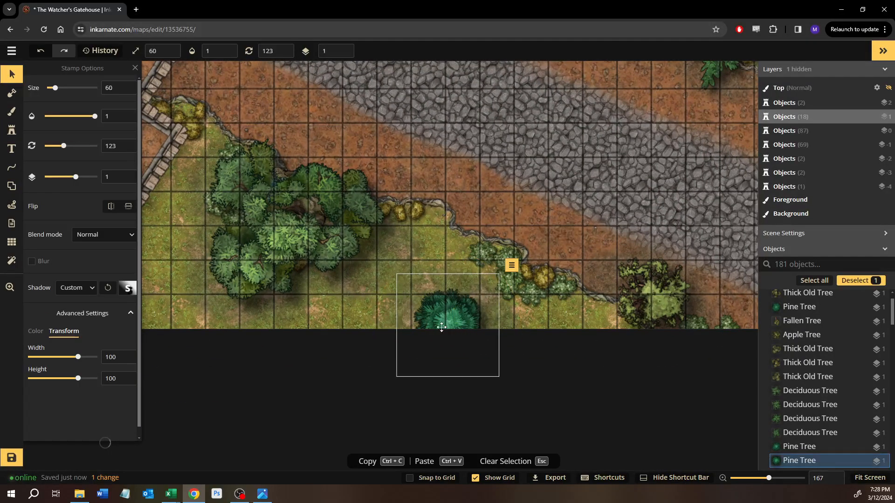
pyautogui.moveTo(441, 327); pyautogui.dragTo(326, 320)
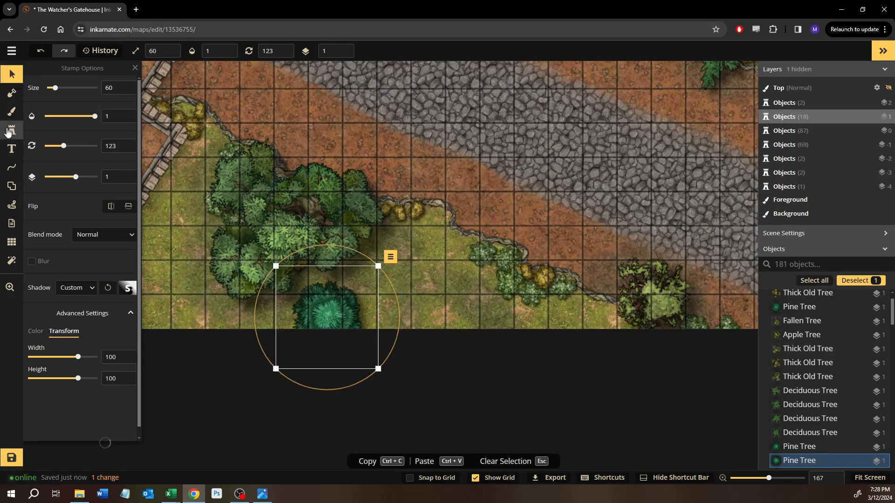
# - Copy the size 100 summer tree from the southwest as the stamp and place one east of the moved pine
pyautogui.moveTo(287, 116); pyautogui.dragTo(814, 125)
pyautogui.click(345, 200)
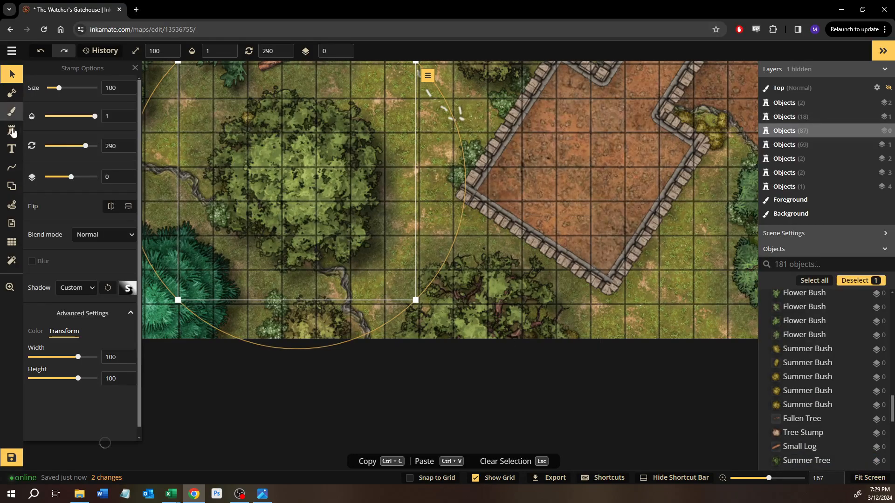
pyautogui.click(17, 131)
pyautogui.moveTo(661, 233); pyautogui.dragTo(244, 319)
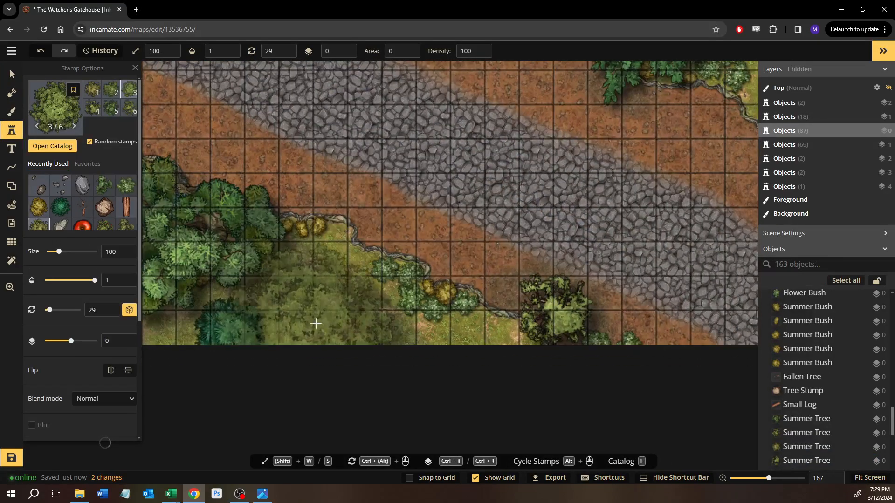
pyautogui.click(343, 322)
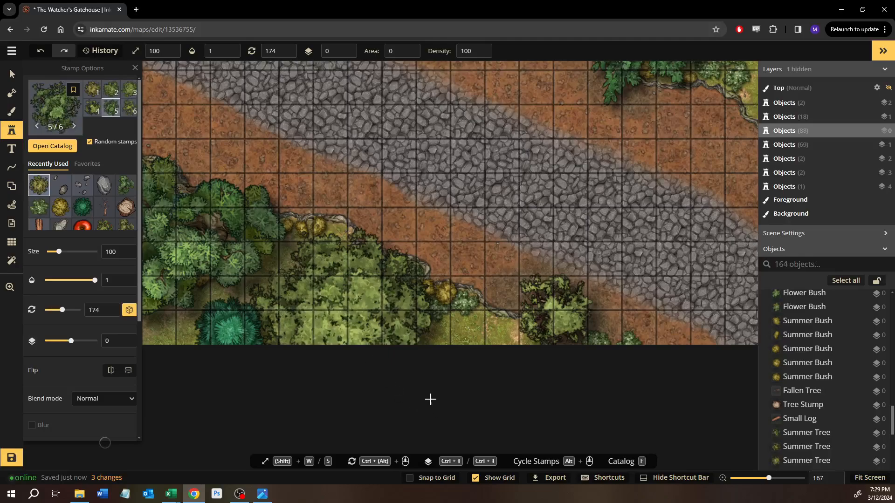
# - Shift the newly placed summer tree on the southern edge slightly east
pyautogui.click(11, 78)
pyautogui.moveTo(343, 285); pyautogui.dragTo(352, 286)
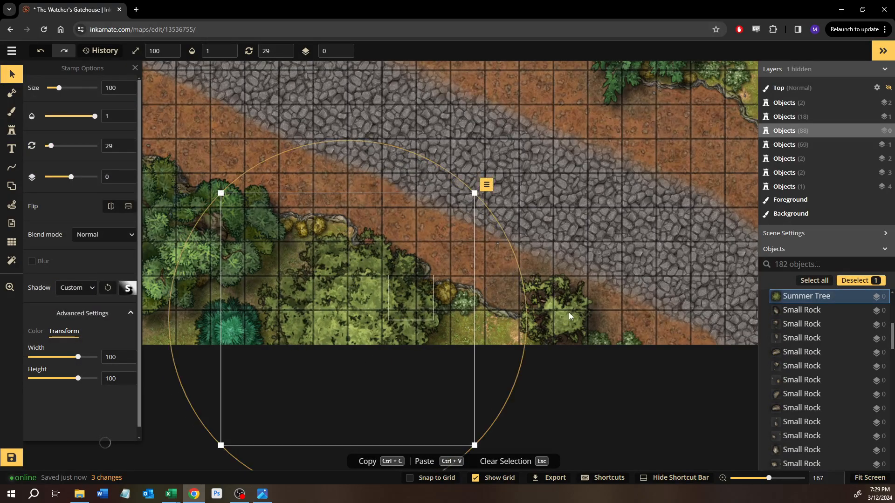
pyautogui.scroll(2, 533, 309)
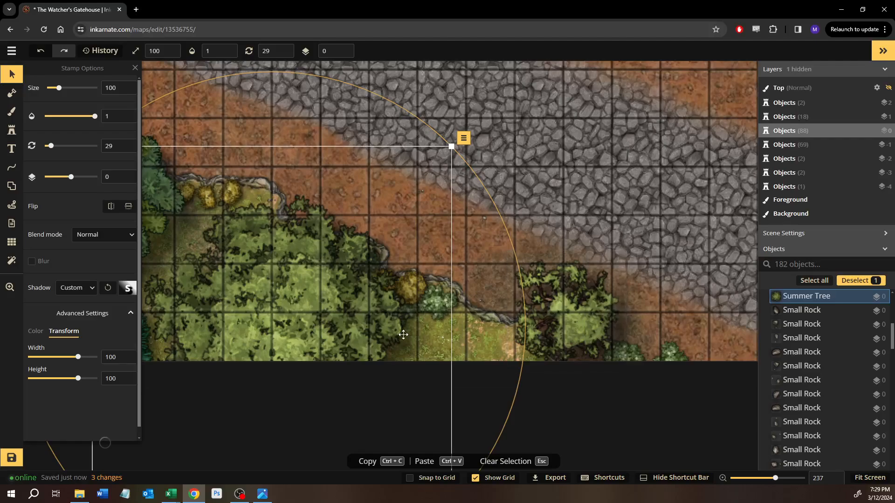
pyautogui.moveTo(420, 304); pyautogui.dragTo(561, 349)
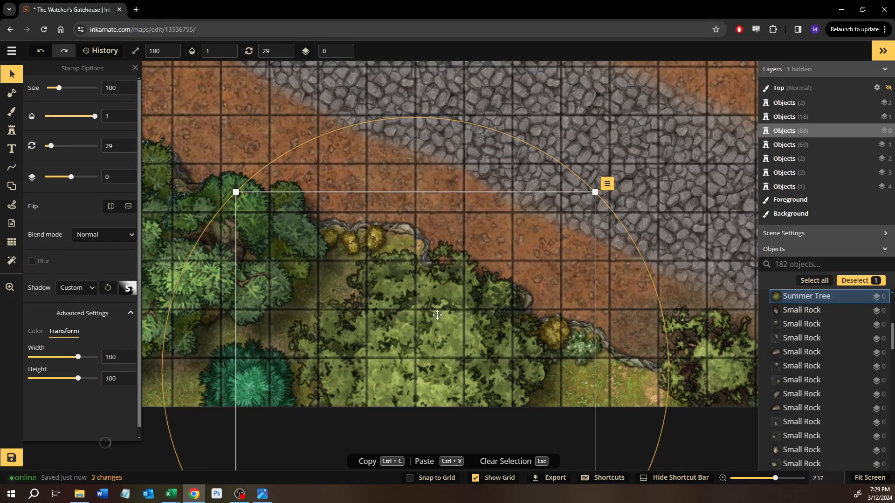
# - Copy the size 60 apple tree near the northern stone steps and place its third variant on the southern edge, east of the new summer tree
pyautogui.scroll(-5, 437, 315)
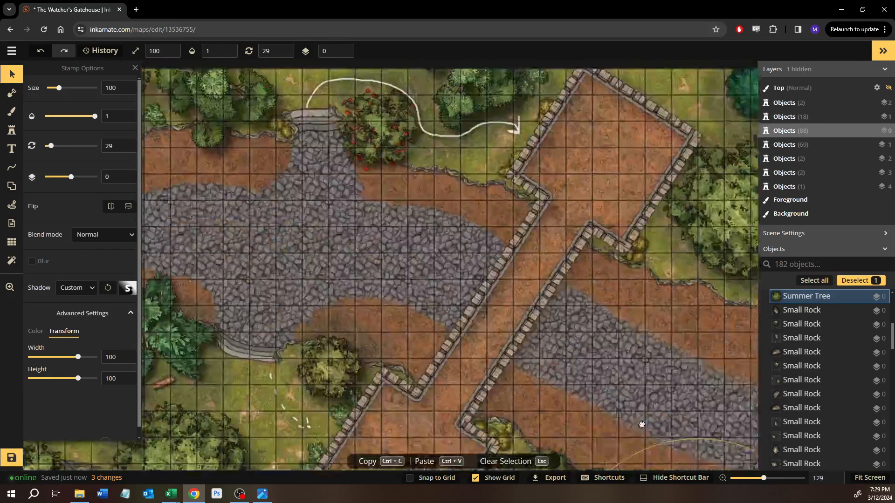
pyautogui.click(359, 153)
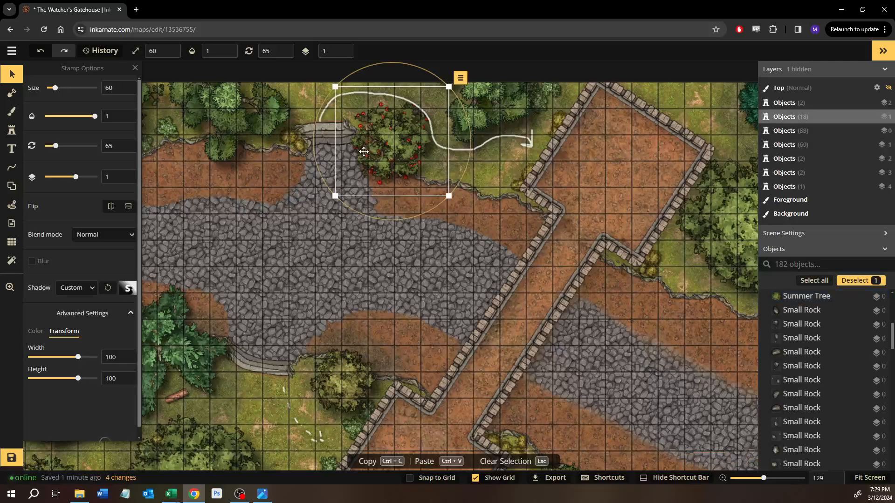
pyautogui.click(12, 130)
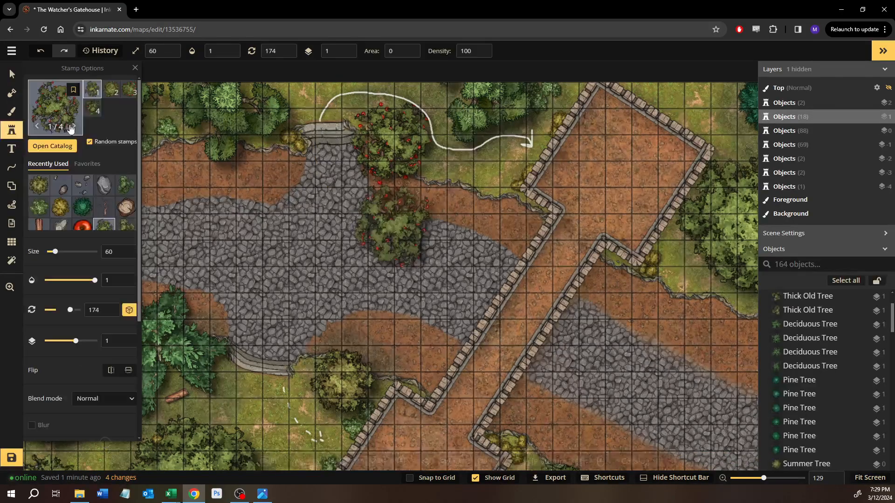
pyautogui.click(116, 97)
pyautogui.click(129, 91)
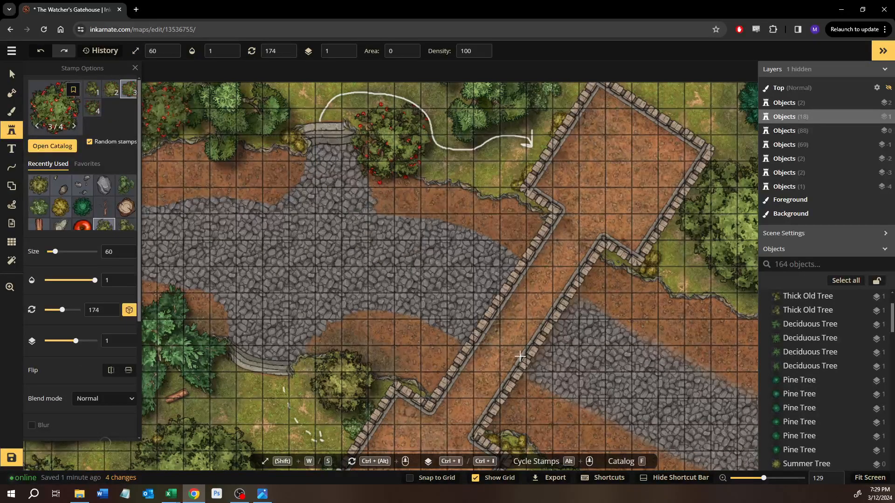
pyautogui.moveTo(531, 367); pyautogui.dragTo(283, 89)
pyautogui.moveTo(468, 262); pyautogui.dragTo(396, 196)
pyautogui.scroll(2, 479, 277)
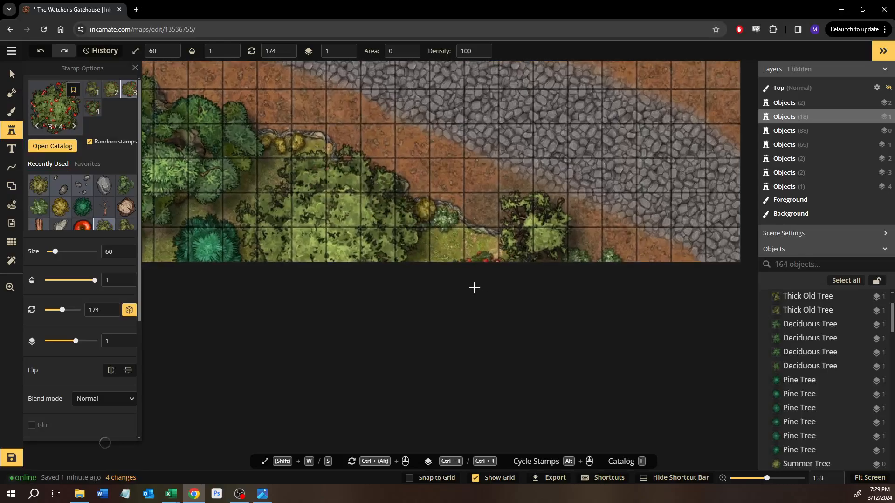
pyautogui.scroll(2, 465, 286)
pyautogui.click(454, 266)
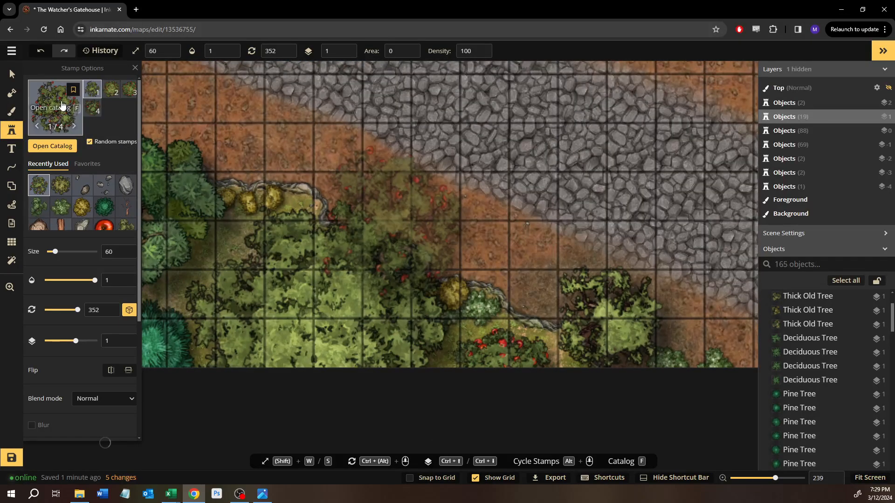
# - Copy the size 80 thick old tree on the northern edge, beside the white arrow, as the stamp
pyautogui.click(15, 82)
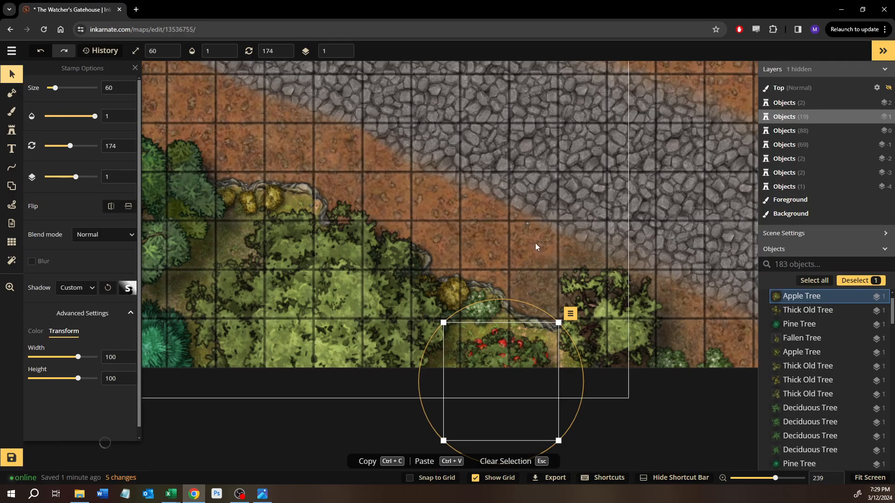
pyautogui.moveTo(534, 247); pyautogui.dragTo(611, 415)
pyautogui.moveTo(382, 187); pyautogui.dragTo(487, 454)
pyautogui.moveTo(312, 309); pyautogui.dragTo(212, 204)
pyautogui.moveTo(534, 191); pyautogui.dragTo(556, 339)
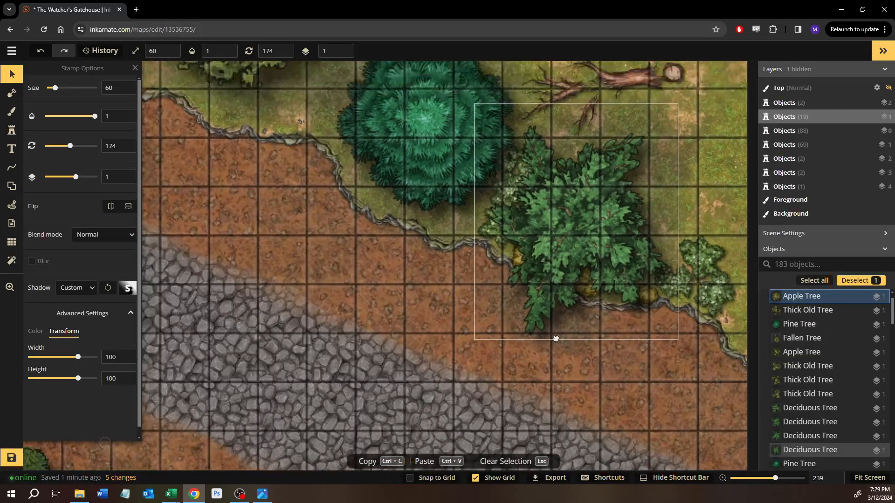
pyautogui.click(586, 358)
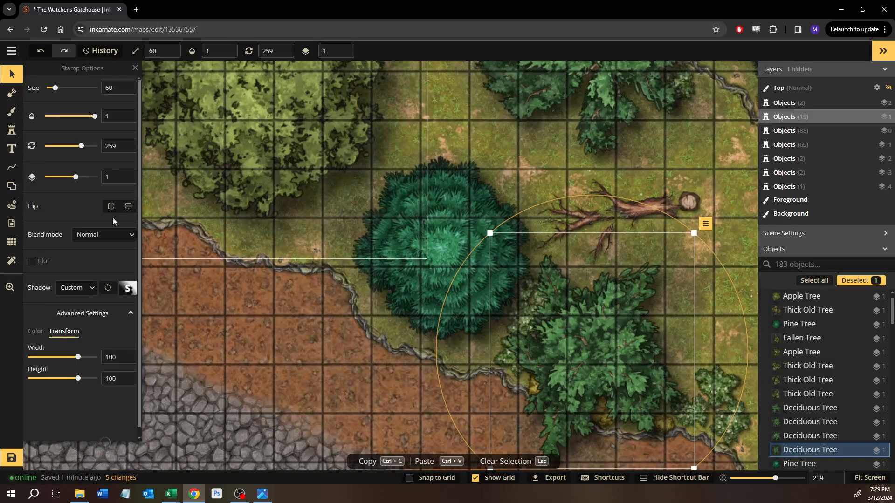
pyautogui.moveTo(275, 205); pyautogui.dragTo(649, 356)
pyautogui.scroll(-1, 368, 414)
pyautogui.scroll(-3, 368, 413)
pyautogui.click(359, 150)
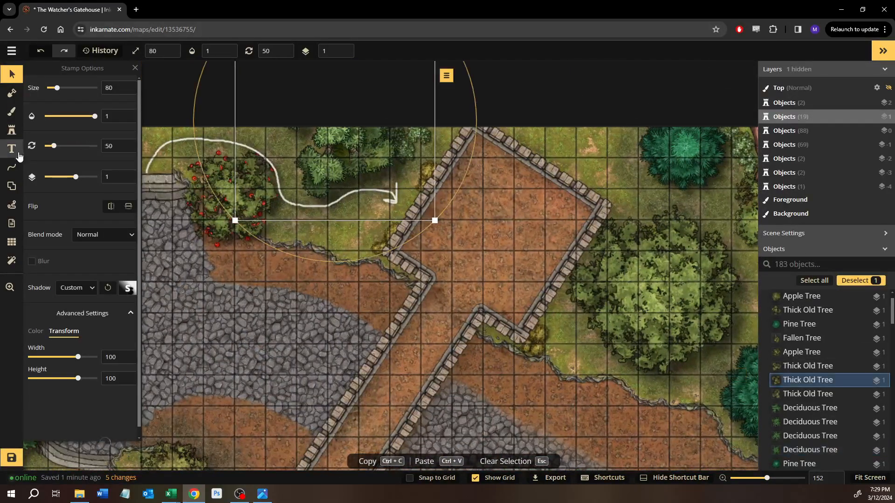
pyautogui.click(14, 131)
# - Place the third variant of the thick old tree on the cliff edge between the large summer tree and the pine east of the gatehouse
pyautogui.moveTo(593, 394); pyautogui.dragTo(464, 286)
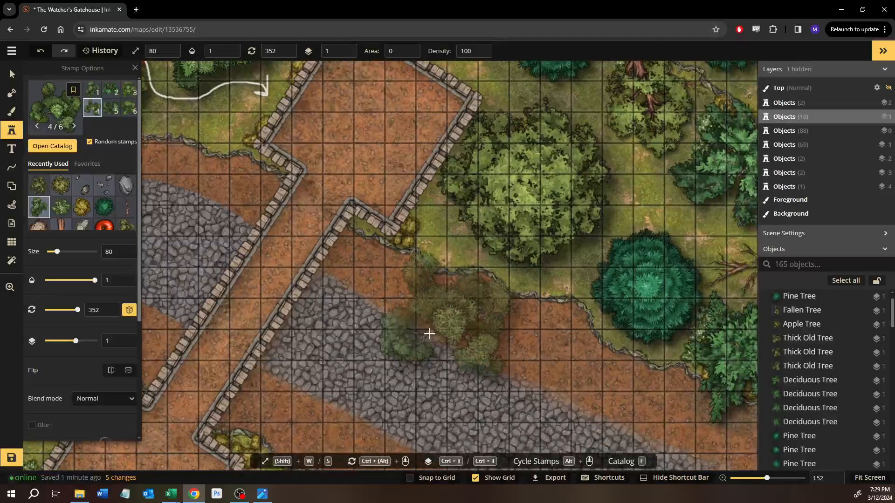
pyautogui.click(387, 221)
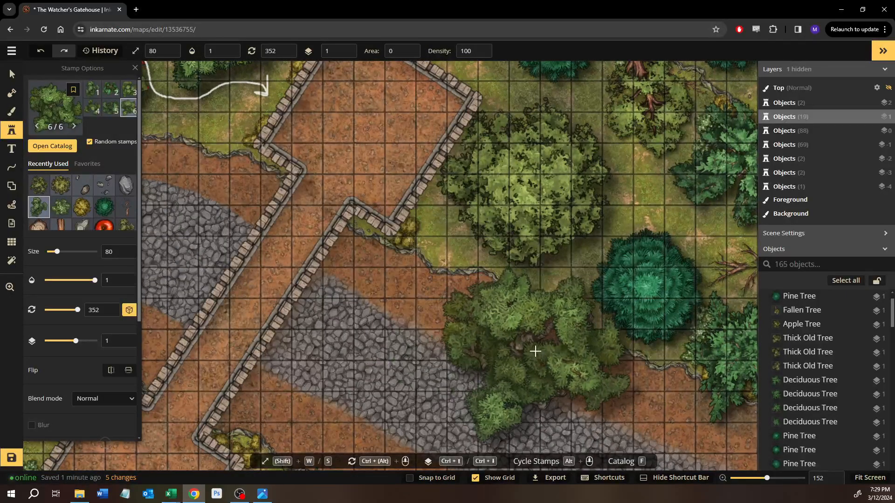
pyautogui.click(128, 93)
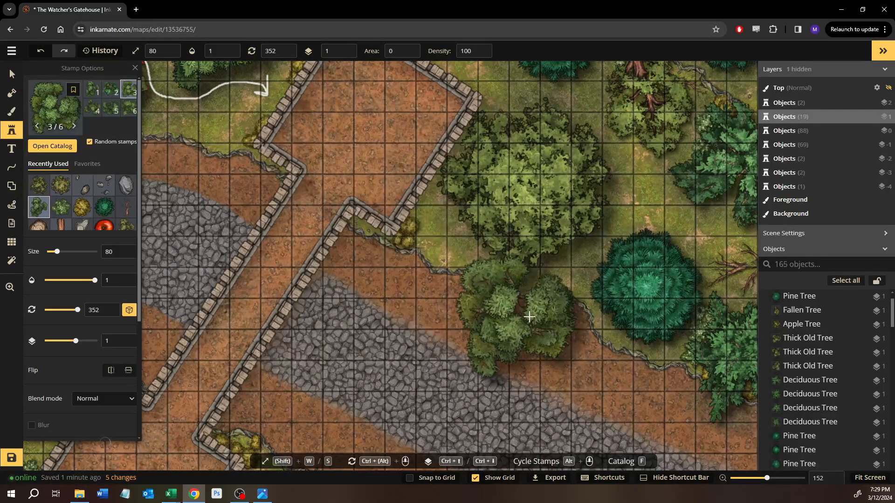
pyautogui.moveTo(526, 339); pyautogui.dragTo(418, 332)
pyautogui.scroll(5, 419, 333)
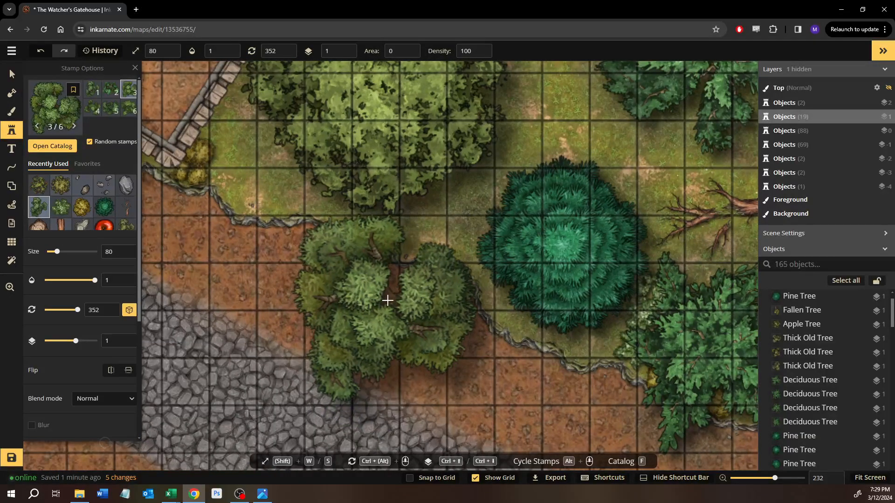
pyautogui.click(391, 302)
# - Lower the tree stamp's color saturation to 92
pyautogui.moveTo(440, 352); pyautogui.dragTo(579, 329)
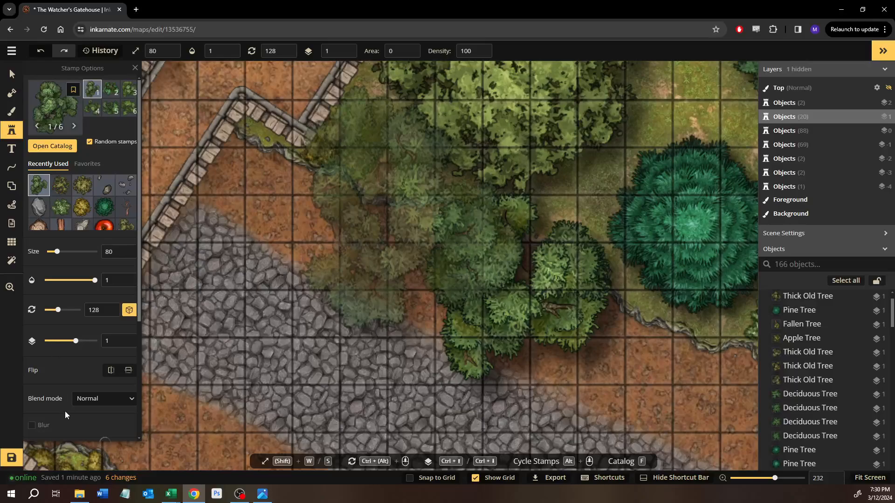
pyautogui.scroll(-4, 67, 408)
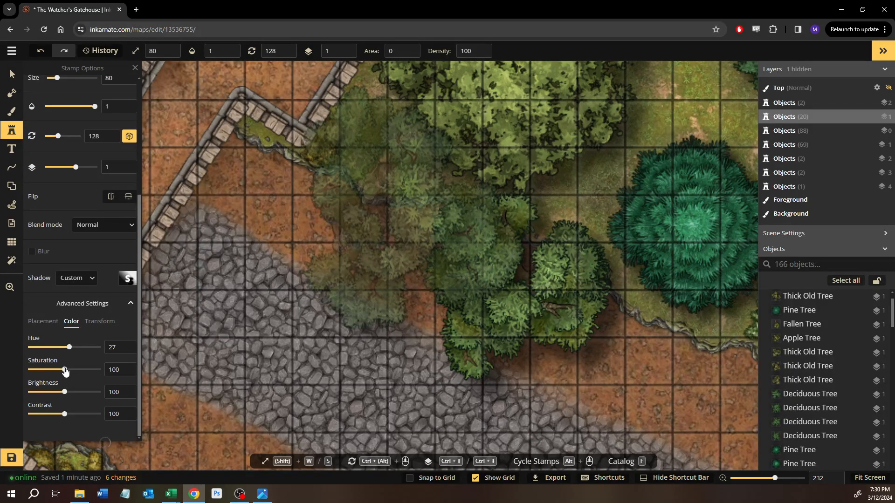
pyautogui.moveTo(65, 371); pyautogui.dragTo(64, 371)
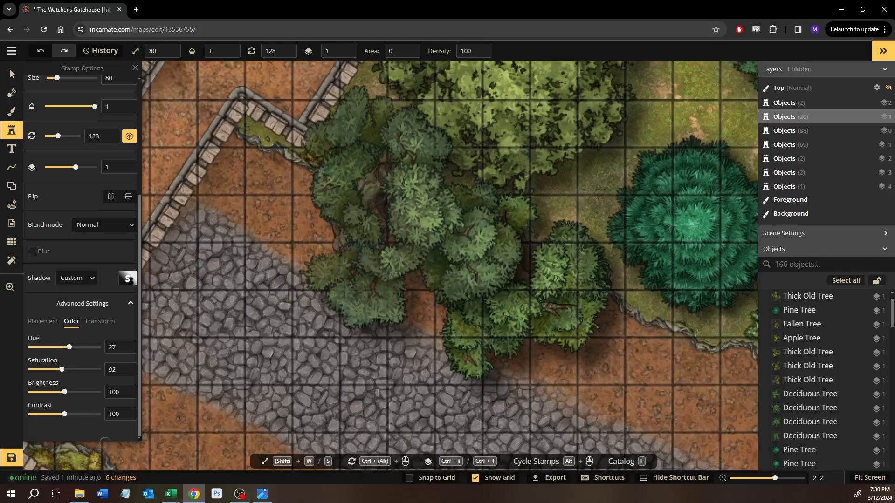
# - Nudge the newly placed thick old tree slightly northeast on the cliff edge
pyautogui.click(12, 80)
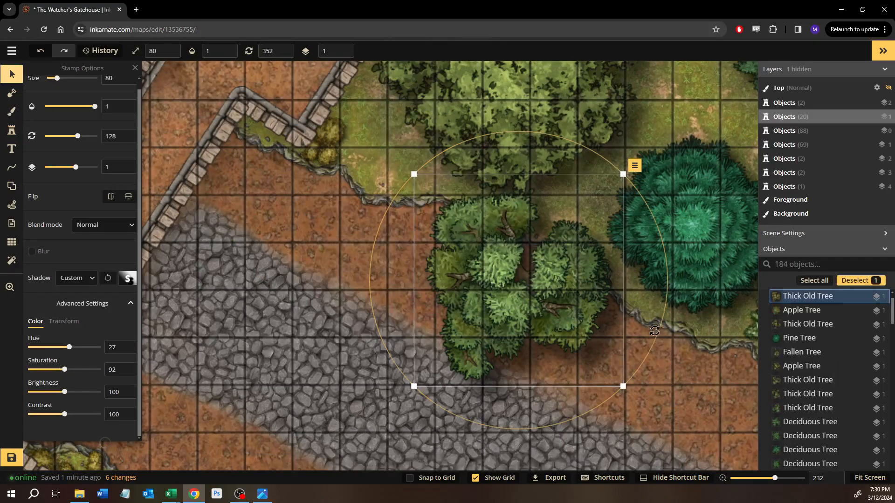
pyautogui.scroll(-4, 320, 323)
pyautogui.moveTo(295, 318); pyautogui.dragTo(446, 273)
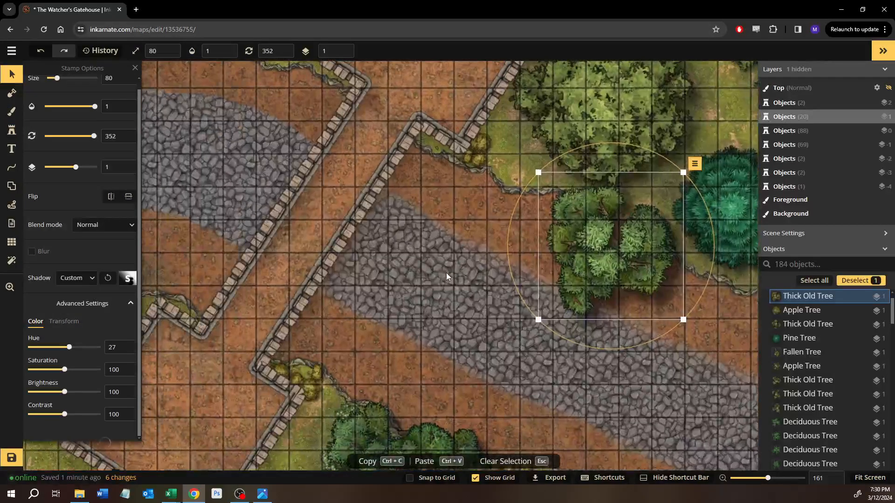
pyautogui.moveTo(398, 288); pyautogui.dragTo(299, 294)
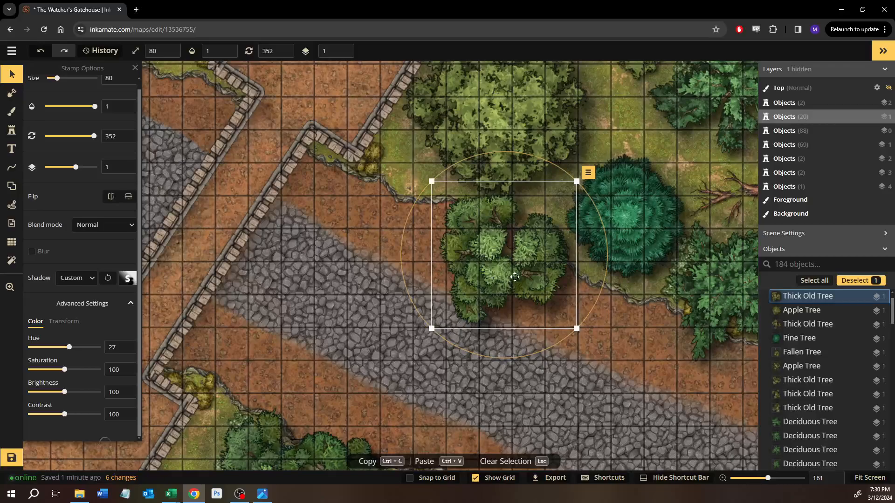
pyautogui.moveTo(514, 277)
pyautogui.mouseDown()
pyautogui.moveTo(488, 265)
pyautogui.moveTo(458, 270)
pyautogui.moveTo(527, 270)
pyautogui.moveTo(514, 269)
pyautogui.mouseUp()
pyautogui.moveTo(514, 284); pyautogui.dragTo(431, 364)
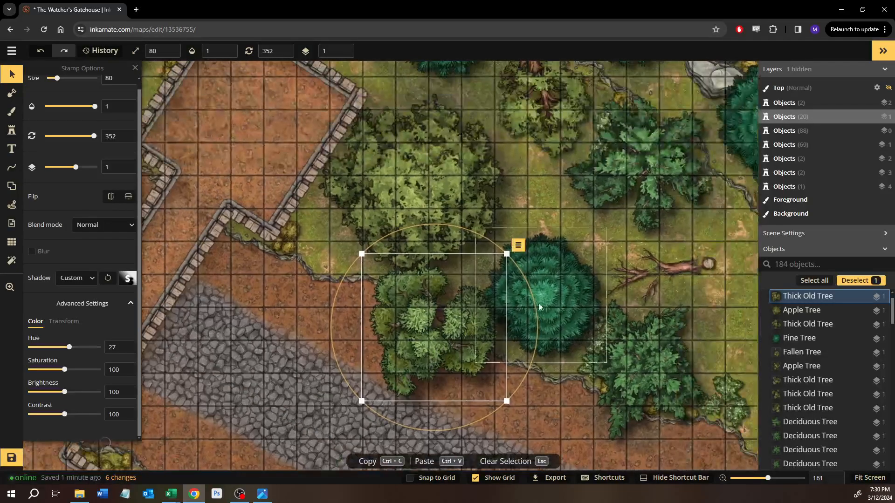
# - Shift the neighbouring pine slightly north and rotate the fallen tree on the eastern side to 288
pyautogui.moveTo(553, 297); pyautogui.dragTo(554, 276)
pyautogui.moveTo(747, 245); pyautogui.dragTo(577, 262)
pyautogui.click(606, 226)
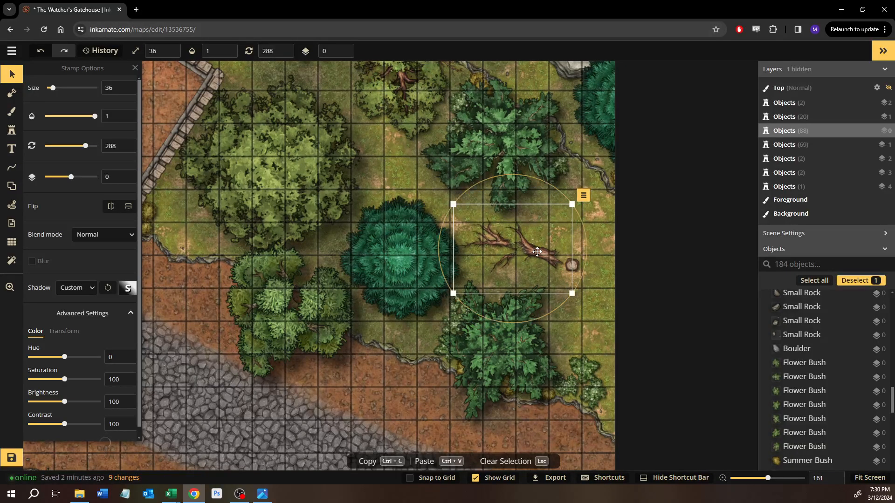
pyautogui.scroll(-1, 437, 303)
pyautogui.moveTo(382, 276); pyautogui.dragTo(452, 373)
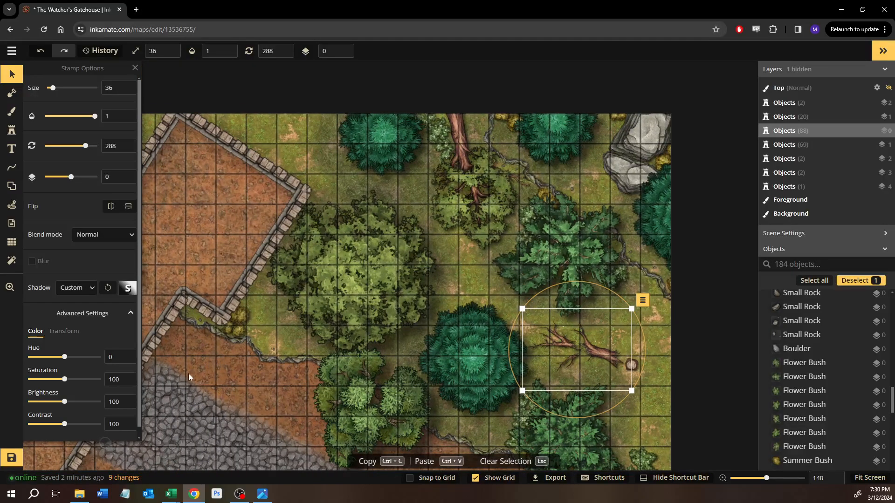
pyautogui.click(225, 380)
# - Set the background brush to the Forest texture with roots and fallen wood, at 0.35 opacity
pyautogui.scroll(-3, 220, 376)
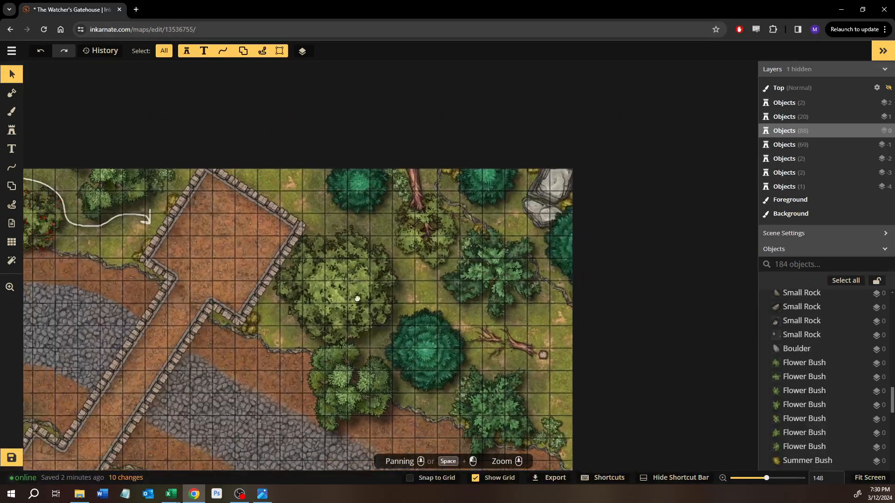
pyautogui.moveTo(356, 299); pyautogui.dragTo(557, 204)
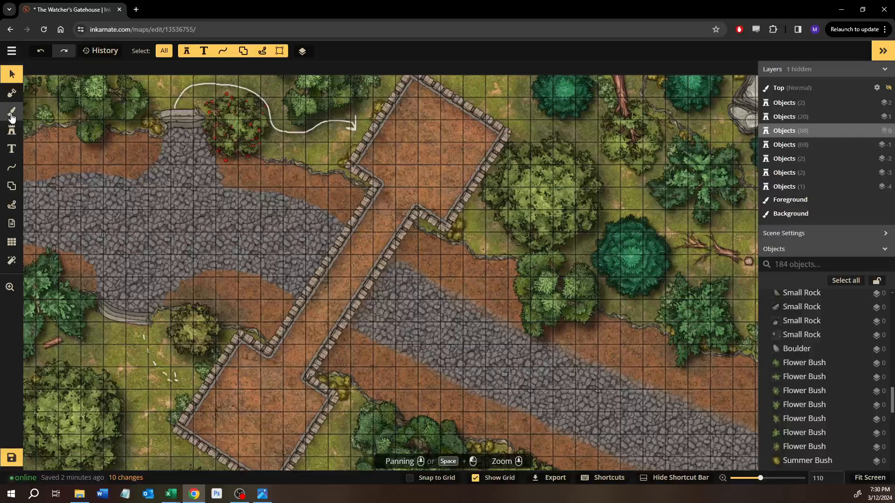
pyautogui.click(12, 113)
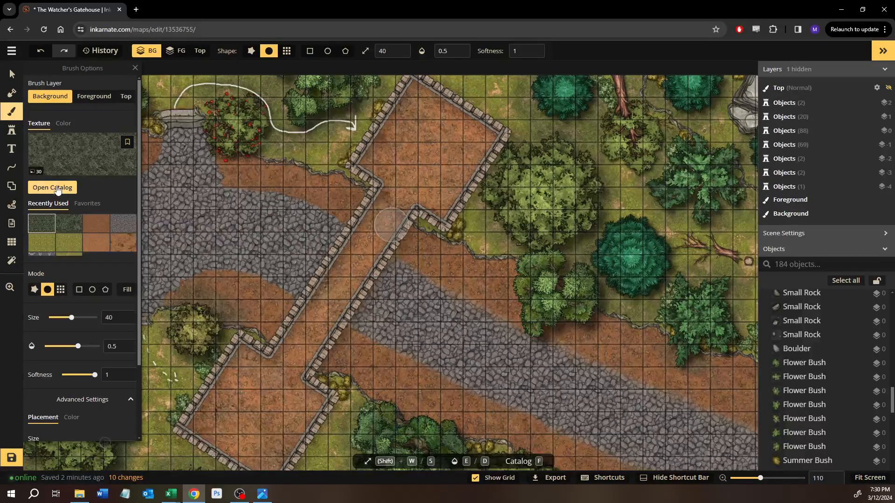
pyautogui.press('f')
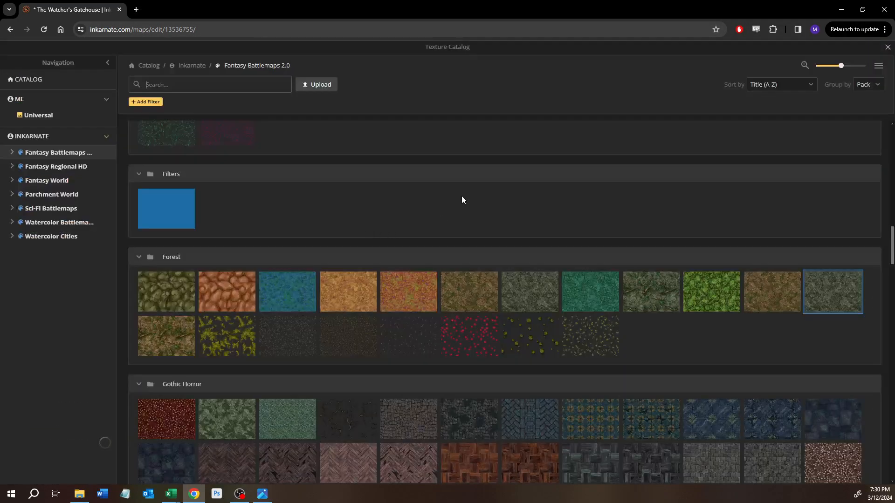
pyautogui.click(654, 292)
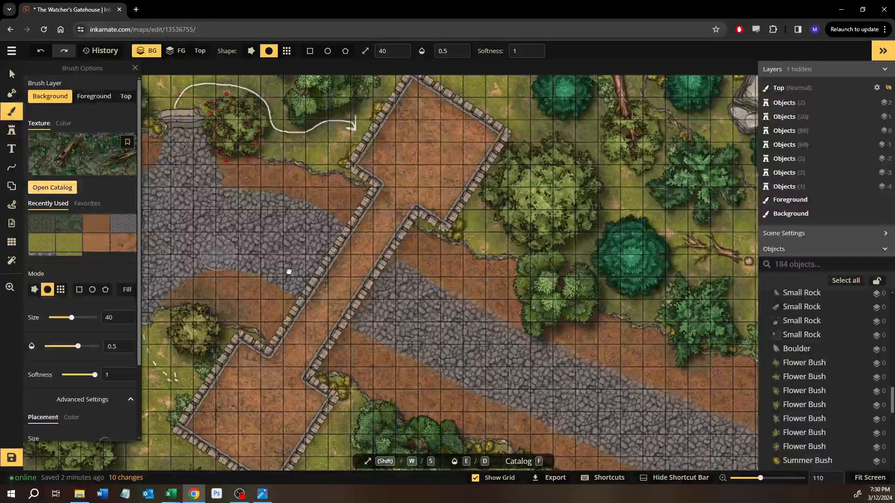
pyautogui.scroll(2, 395, 287)
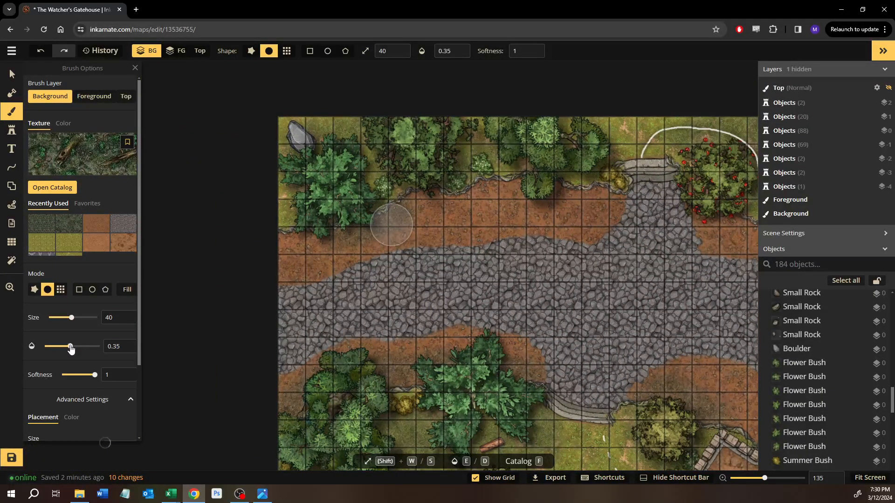
# - Paint the forest floor texture around the trees along the northern edge, from the northwestern boulder towards the stone steps
pyautogui.scroll(10, 393, 147)
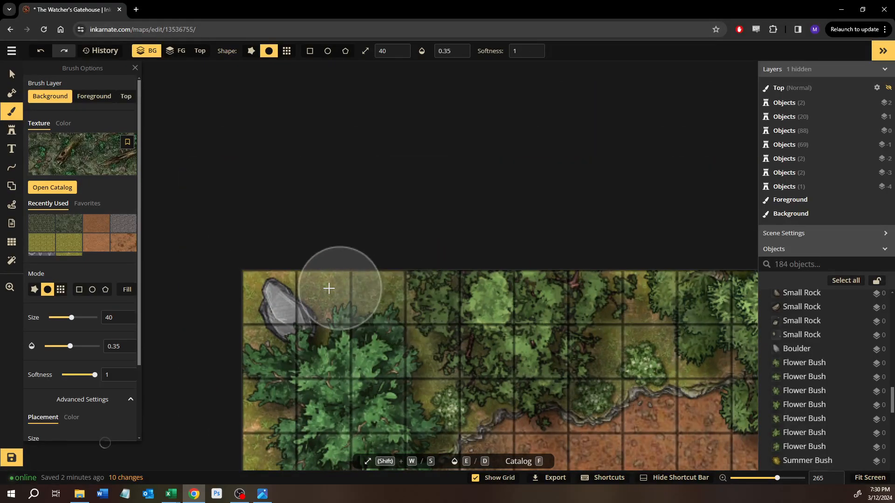
pyautogui.click(421, 374)
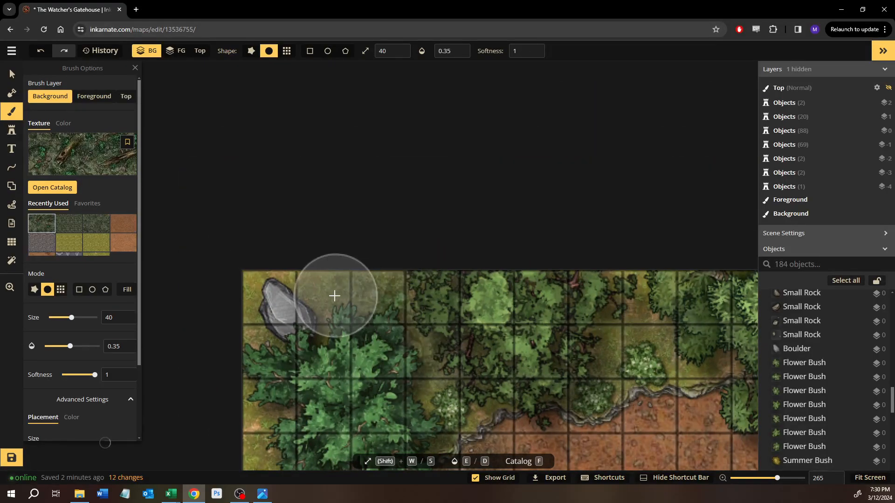
pyautogui.moveTo(462, 359); pyautogui.dragTo(292, 326)
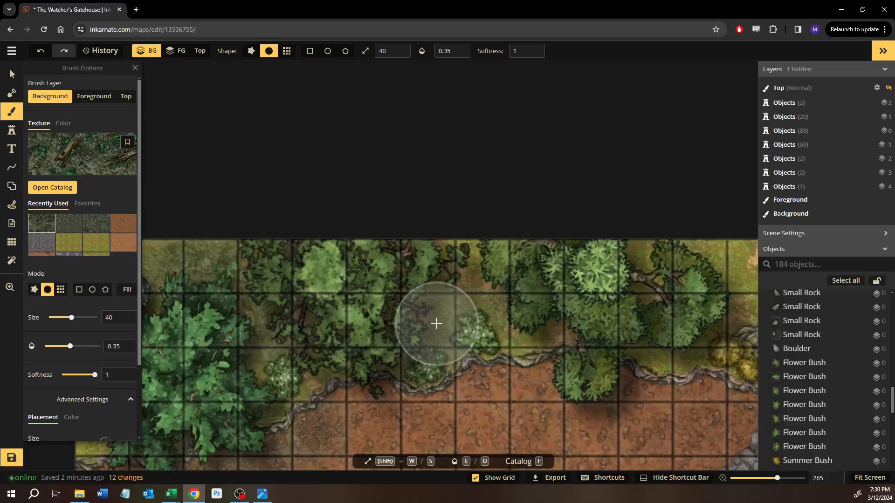
pyautogui.moveTo(485, 264)
pyautogui.mouseDown()
pyautogui.moveTo(516, 327)
pyautogui.moveTo(512, 299)
pyautogui.moveTo(462, 261)
pyautogui.moveTo(414, 323)
pyautogui.moveTo(459, 265)
pyautogui.moveTo(511, 311)
pyautogui.mouseUp()
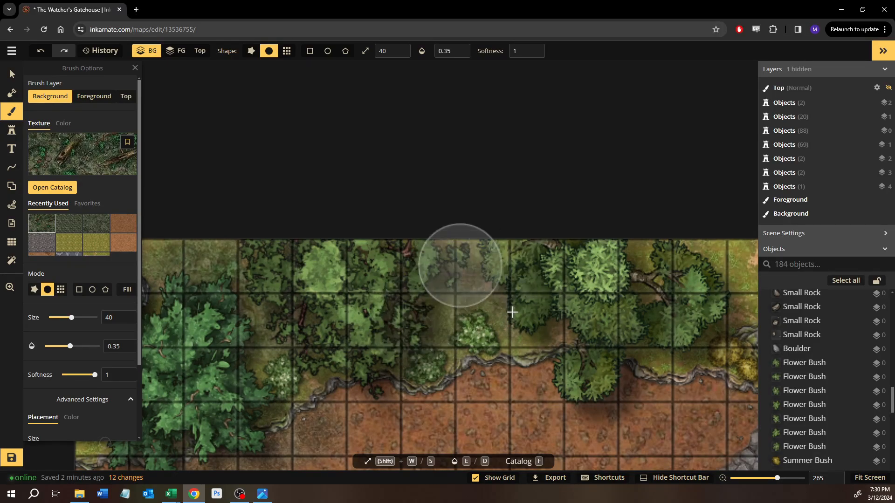
pyautogui.moveTo(427, 317); pyautogui.dragTo(260, 319)
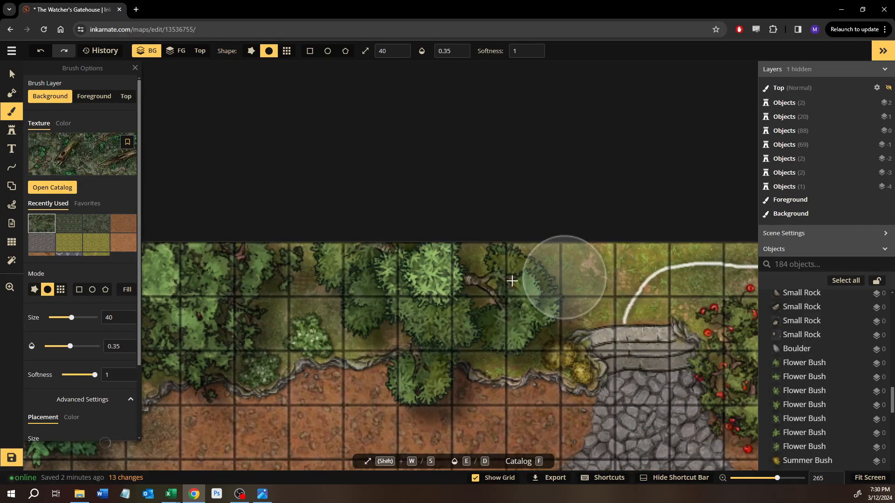
pyautogui.moveTo(478, 319); pyautogui.dragTo(527, 343)
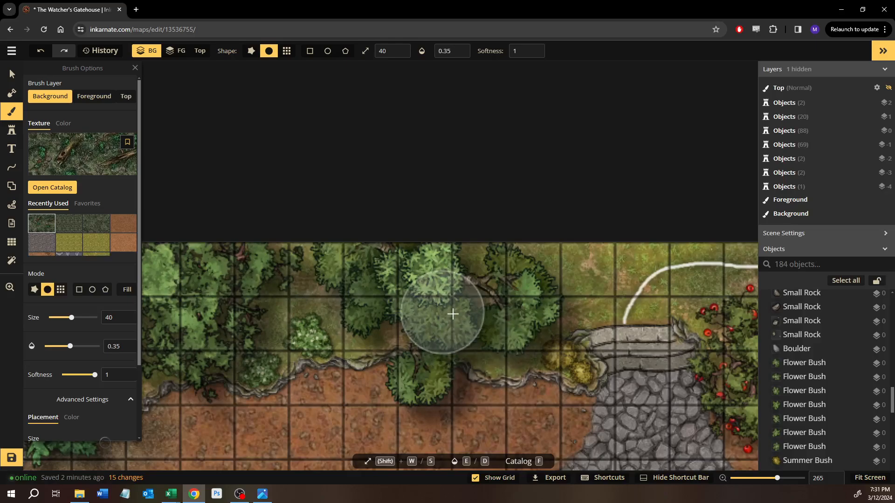
pyautogui.moveTo(364, 334)
pyautogui.mouseDown()
pyautogui.moveTo(421, 325)
pyautogui.moveTo(306, 324)
pyautogui.moveTo(477, 325)
pyautogui.moveTo(162, 292)
pyautogui.mouseUp()
# - Try painting the forest floor texture on the grass between the northern apple tree and the thick old tree
pyautogui.moveTo(423, 300); pyautogui.dragTo(322, 233)
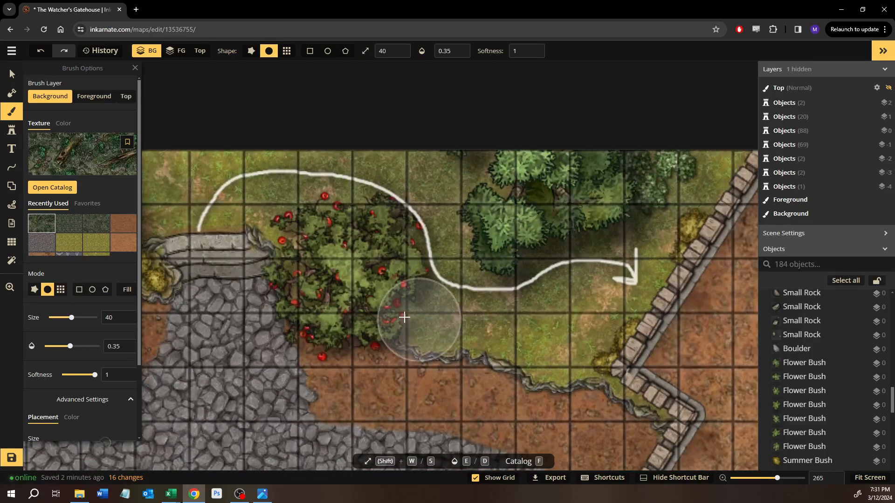
pyautogui.click(463, 186)
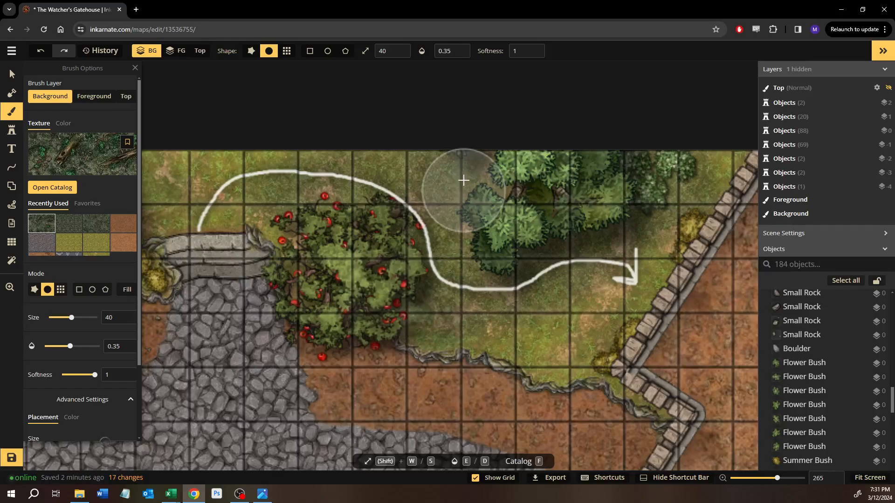
pyautogui.click(400, 159)
pyautogui.click(445, 173)
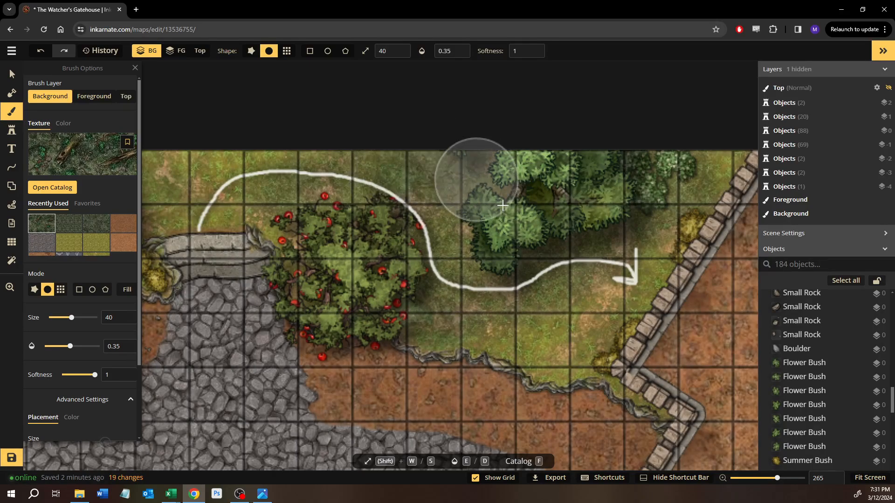
pyautogui.scroll(-2, 103, 395)
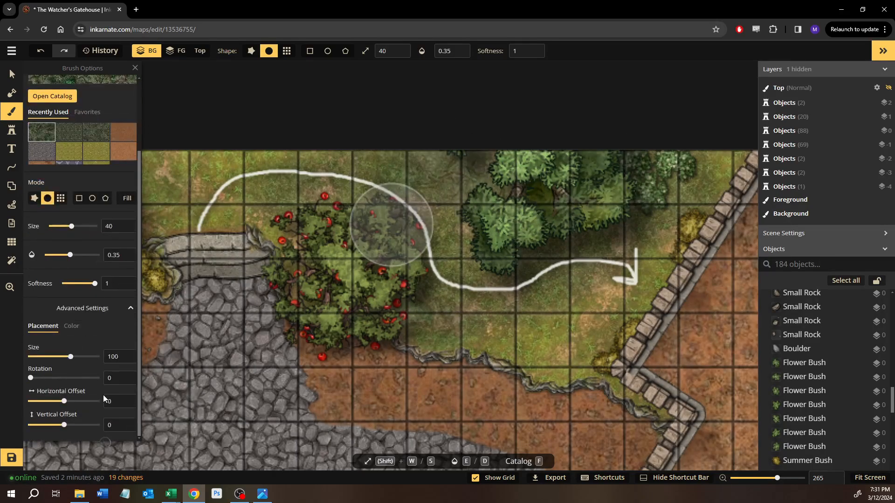
# - Undo the last three brush strokes and return to the map's northwest corner
pyautogui.hotkey('ctrl', 'z')
pyautogui.hotkey('ctrl', 'z')
pyautogui.hotkey('ctrl', 'z')
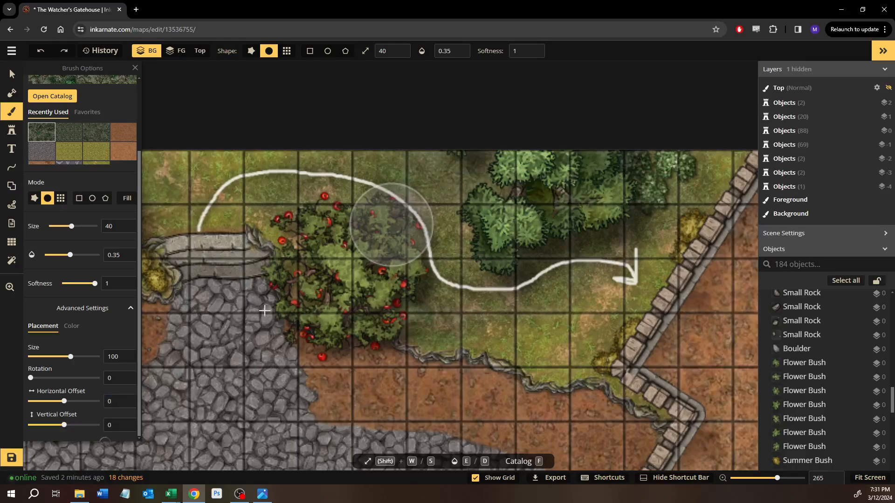
pyautogui.moveTo(305, 277); pyautogui.dragTo(824, 313)
pyautogui.moveTo(469, 303); pyautogui.dragTo(606, 313)
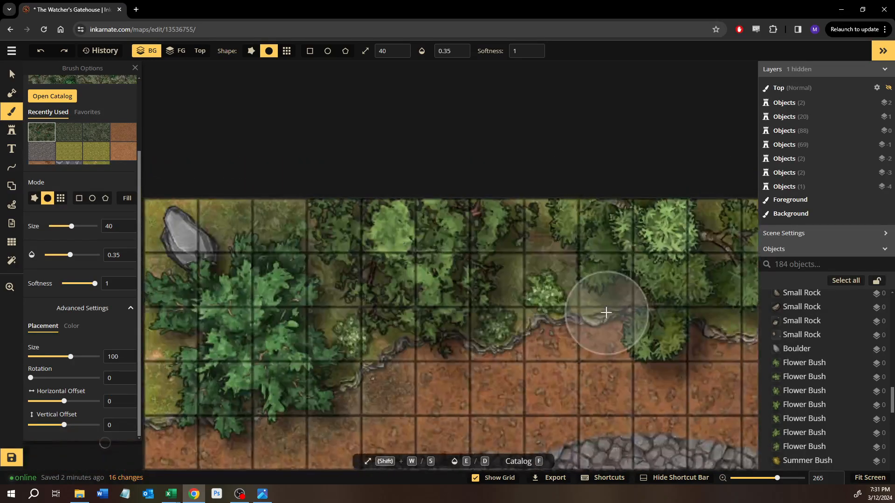
# - Undo the remaining forest floor brush strokes along the northern edge and clear the bush selection
pyautogui.hotkey('ctrl', 'z')
pyautogui.hotkey('ctrl', 'z')
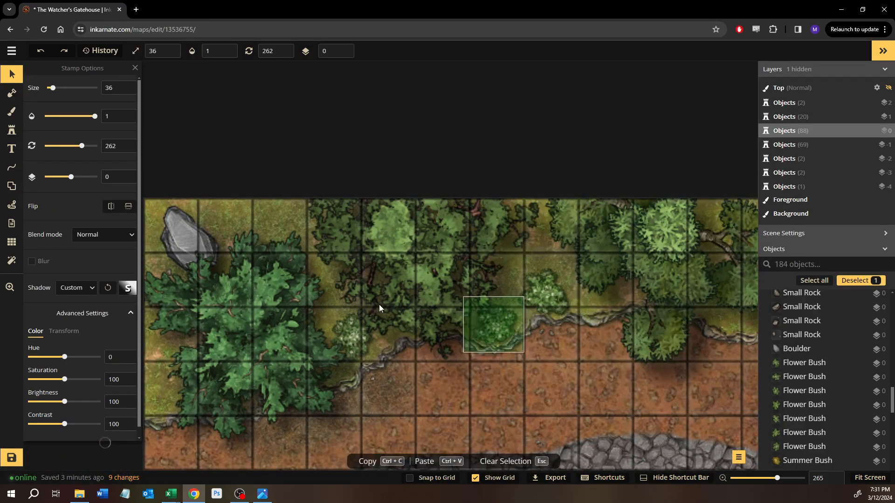
pyautogui.press('Escape')
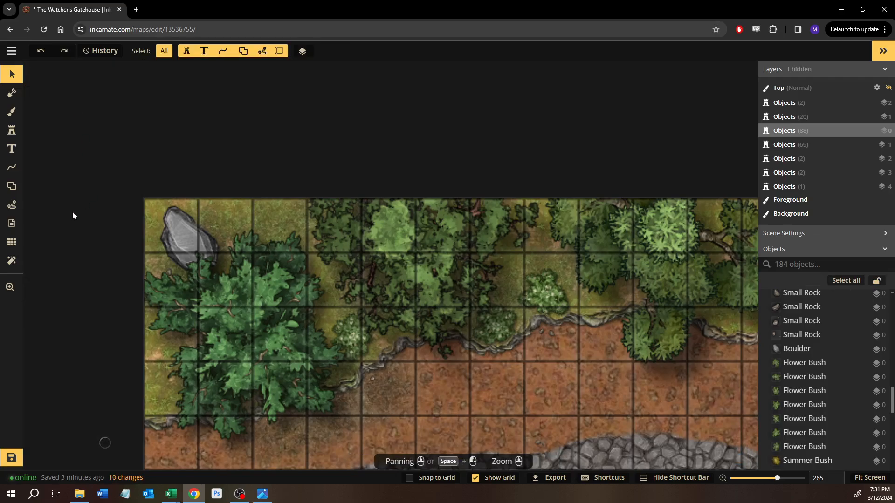
# - Set the placement size of the background brush's forest texture to 30
pyautogui.click(13, 112)
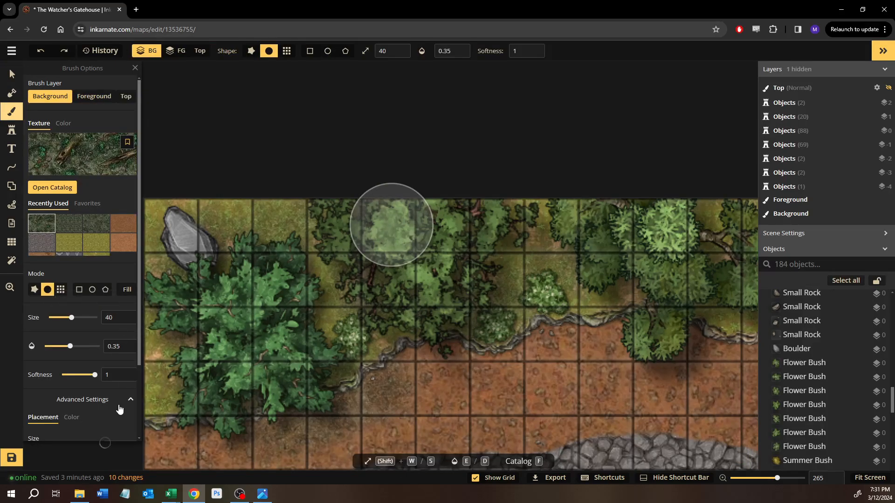
pyautogui.scroll(-2, 107, 418)
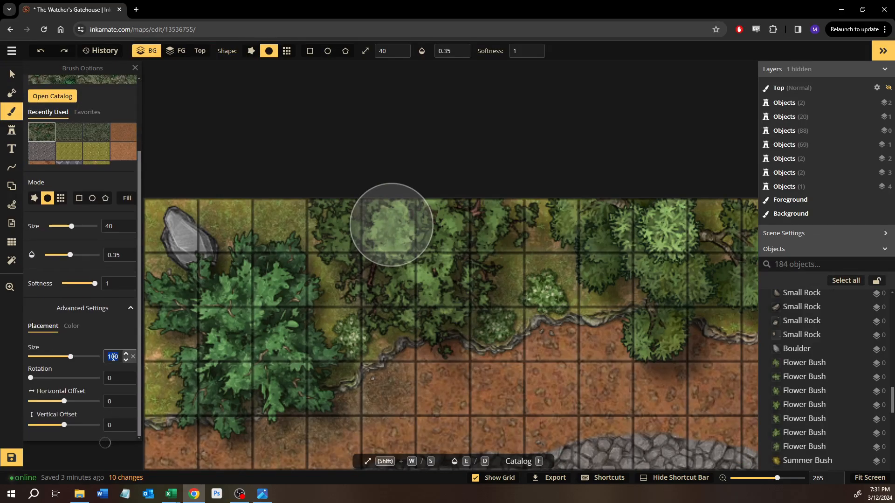
pyautogui.write('30')
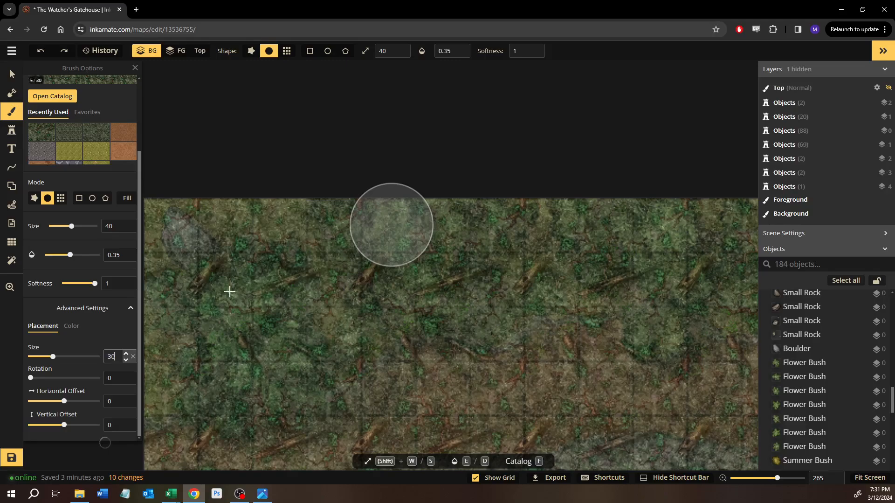
pyautogui.press('Return')
# - Paint the forest floor texture around the northwestern trees, from the boulder along the northern edge to the broken-branched tree
pyautogui.scroll(4, 365, 244)
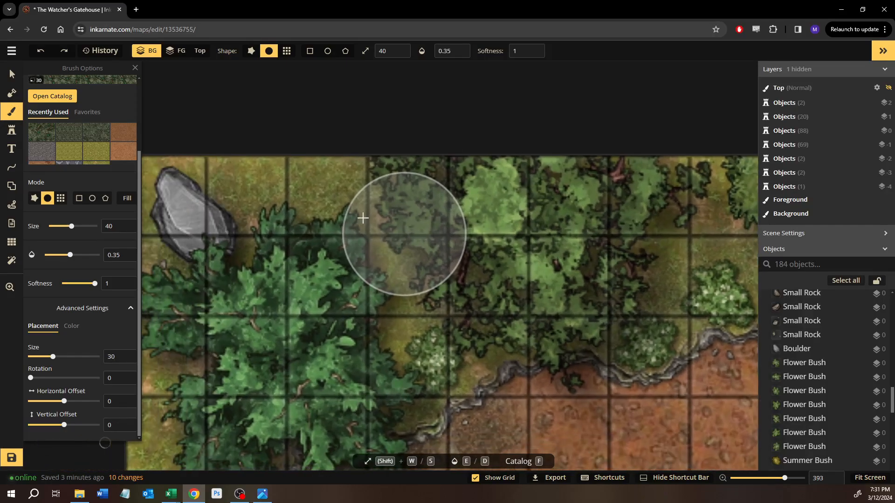
pyautogui.moveTo(385, 224)
pyautogui.mouseDown()
pyautogui.moveTo(394, 269)
pyautogui.moveTo(388, 299)
pyautogui.moveTo(403, 223)
pyautogui.moveTo(291, 183)
pyautogui.moveTo(366, 199)
pyautogui.moveTo(389, 278)
pyautogui.moveTo(374, 341)
pyautogui.moveTo(396, 278)
pyautogui.moveTo(451, 218)
pyautogui.moveTo(375, 311)
pyautogui.moveTo(362, 367)
pyautogui.moveTo(239, 181)
pyautogui.moveTo(262, 252)
pyautogui.moveTo(285, 274)
pyautogui.moveTo(366, 199)
pyautogui.moveTo(304, 316)
pyautogui.moveTo(299, 296)
pyautogui.moveTo(229, 352)
pyautogui.moveTo(210, 355)
pyautogui.moveTo(310, 297)
pyautogui.moveTo(200, 355)
pyautogui.moveTo(310, 292)
pyautogui.moveTo(179, 351)
pyautogui.moveTo(357, 309)
pyautogui.moveTo(473, 237)
pyautogui.moveTo(476, 293)
pyautogui.moveTo(580, 231)
pyautogui.moveTo(596, 233)
pyautogui.moveTo(511, 284)
pyautogui.mouseUp()
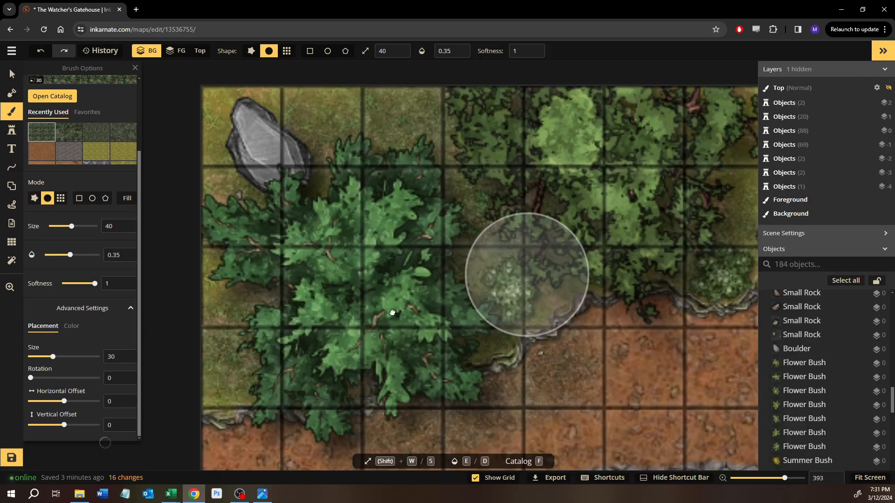
pyautogui.moveTo(392, 313); pyautogui.dragTo(140, 291)
pyautogui.moveTo(310, 230)
pyautogui.mouseDown()
pyautogui.moveTo(424, 253)
pyautogui.moveTo(454, 242)
pyautogui.moveTo(259, 252)
pyautogui.moveTo(458, 250)
pyautogui.moveTo(372, 191)
pyautogui.moveTo(260, 165)
pyautogui.moveTo(443, 155)
pyautogui.mouseUp()
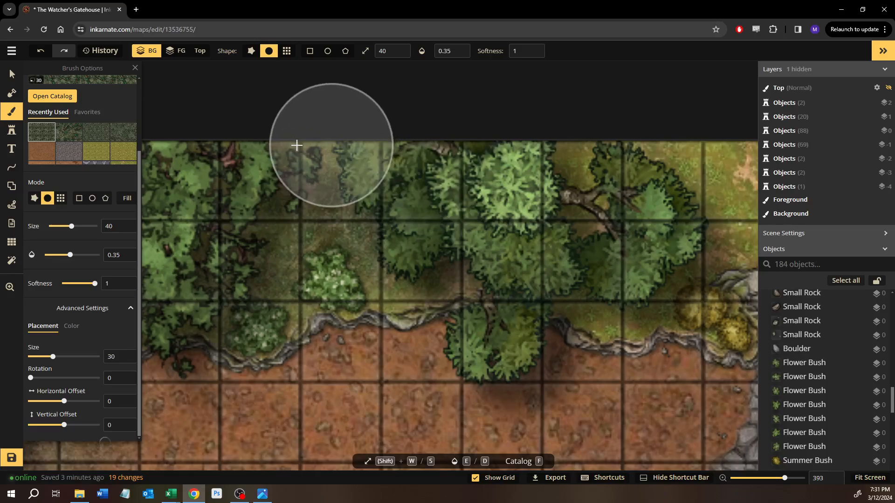
pyautogui.scroll(1, 368, 186)
pyautogui.moveTo(368, 196); pyautogui.dragTo(142, 233)
pyautogui.moveTo(458, 277)
pyautogui.mouseDown()
pyautogui.moveTo(348, 333)
pyautogui.moveTo(360, 347)
pyautogui.moveTo(420, 342)
pyautogui.moveTo(450, 323)
pyautogui.moveTo(493, 195)
pyautogui.mouseUp()
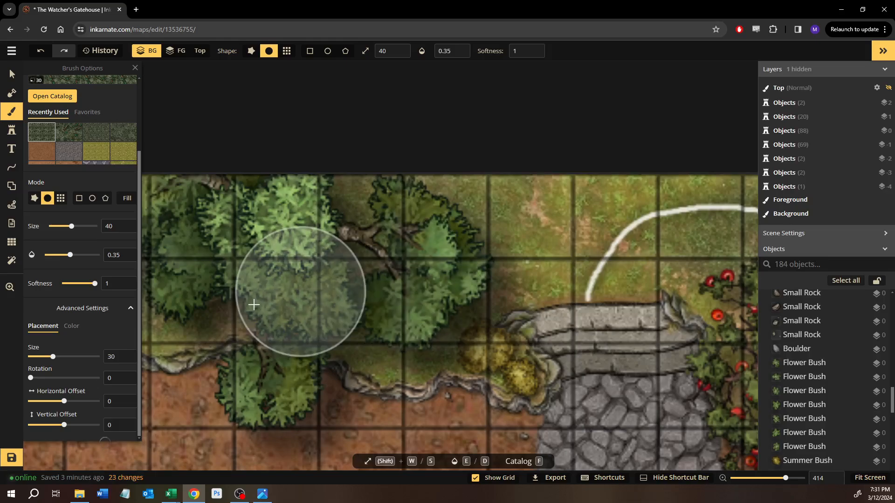
# - Paint the forest floor texture beneath the trees west of the stone steps and on the grass north of the apple tree
pyautogui.moveTo(253, 304); pyautogui.dragTo(210, 317)
pyautogui.moveTo(210, 317)
pyautogui.mouseDown()
pyautogui.moveTo(250, 312)
pyautogui.moveTo(208, 325)
pyautogui.moveTo(294, 317)
pyautogui.mouseUp()
pyautogui.moveTo(447, 286); pyautogui.dragTo(19, 282)
pyautogui.moveTo(587, 175)
pyautogui.mouseDown()
pyautogui.moveTo(615, 255)
pyautogui.moveTo(650, 246)
pyautogui.moveTo(682, 205)
pyautogui.moveTo(670, 238)
pyautogui.moveTo(555, 194)
pyautogui.mouseUp()
# - Paint the forest floor texture on the grass between the apple tree, the neighbouring trees and the rocky ledge
pyautogui.moveTo(656, 292)
pyautogui.mouseDown()
pyautogui.moveTo(520, 148)
pyautogui.moveTo(493, 106)
pyautogui.mouseUp()
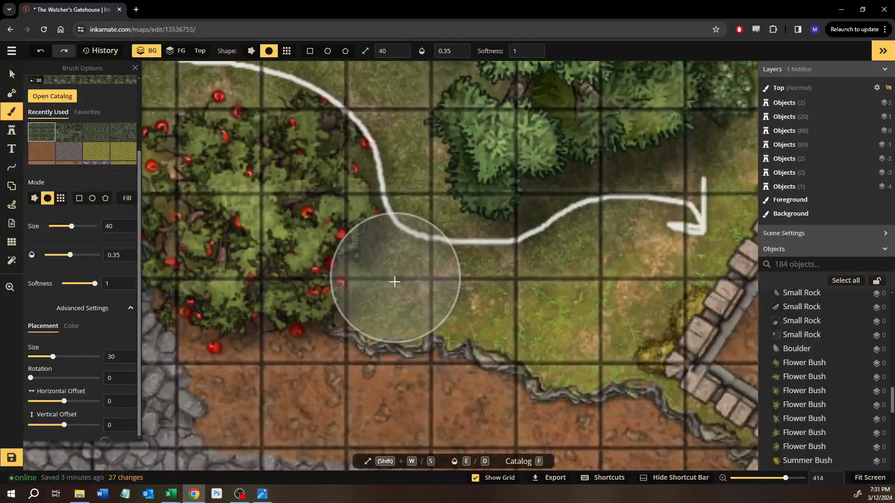
pyautogui.moveTo(214, 236)
pyautogui.mouseDown()
pyautogui.moveTo(365, 284)
pyautogui.moveTo(471, 302)
pyautogui.mouseUp()
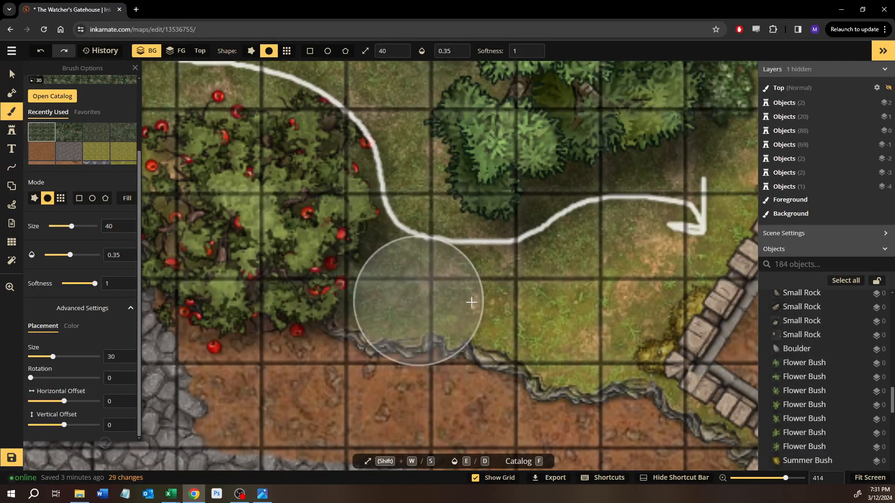
pyautogui.moveTo(555, 260)
pyautogui.mouseDown()
pyautogui.moveTo(402, 334)
pyautogui.moveTo(124, 384)
pyautogui.mouseUp()
pyautogui.moveTo(301, 253)
pyautogui.mouseDown()
pyautogui.moveTo(382, 166)
pyautogui.moveTo(299, 231)
pyautogui.moveTo(226, 243)
pyautogui.moveTo(392, 161)
pyautogui.mouseUp()
# - Paint the forest floor texture beneath the trees east of the northern walled enclosure
pyautogui.moveTo(371, 198); pyautogui.dragTo(105, 247)
pyautogui.scroll(1, 204, 247)
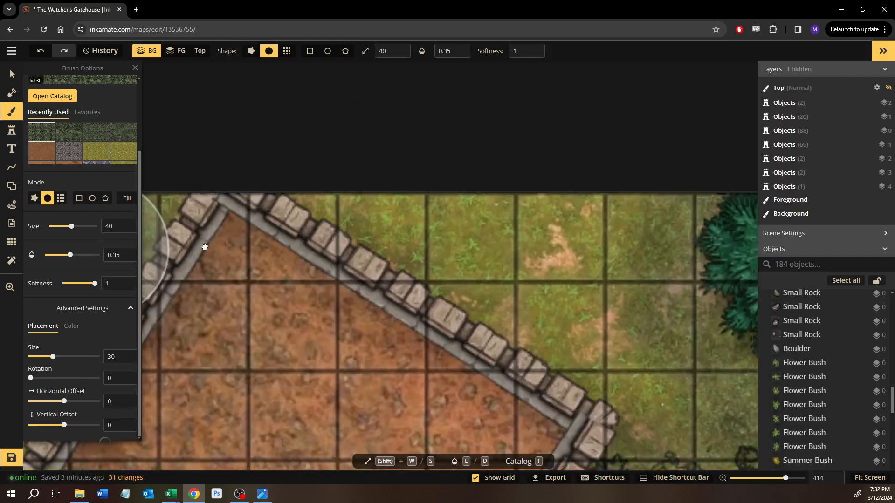
pyautogui.moveTo(566, 251); pyautogui.dragTo(226, 188)
pyautogui.scroll(-2, 354, 172)
pyautogui.moveTo(355, 257)
pyautogui.mouseDown()
pyautogui.moveTo(553, 215)
pyautogui.moveTo(595, 369)
pyautogui.moveTo(489, 181)
pyautogui.mouseUp()
pyautogui.moveTo(325, 184)
pyautogui.mouseDown()
pyautogui.moveTo(286, 206)
pyautogui.moveTo(365, 200)
pyautogui.moveTo(477, 303)
pyautogui.moveTo(376, 149)
pyautogui.moveTo(419, 201)
pyautogui.moveTo(456, 353)
pyautogui.moveTo(391, 278)
pyautogui.moveTo(509, 192)
pyautogui.moveTo(365, 284)
pyautogui.moveTo(403, 367)
pyautogui.moveTo(464, 289)
pyautogui.moveTo(518, 379)
pyautogui.moveTo(463, 277)
pyautogui.moveTo(391, 343)
pyautogui.moveTo(663, 238)
pyautogui.mouseUp()
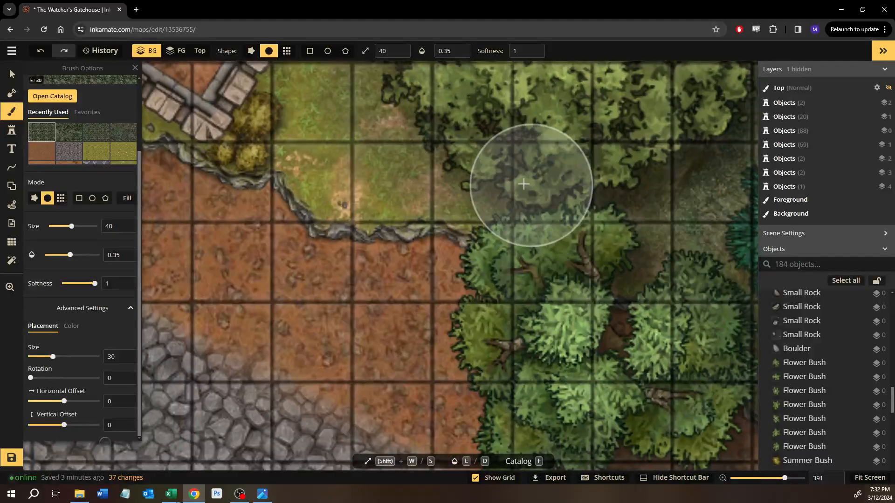
# - Paint the forest floor texture around the light green tree cluster between the walled enclosure and the large teal conifer
pyautogui.moveTo(524, 185); pyautogui.dragTo(640, 339)
pyautogui.moveTo(477, 176)
pyautogui.mouseDown()
pyautogui.moveTo(471, 149)
pyautogui.moveTo(549, 283)
pyautogui.moveTo(620, 359)
pyautogui.mouseUp()
pyautogui.moveTo(498, 272)
pyautogui.mouseDown()
pyautogui.moveTo(253, 94)
pyautogui.moveTo(411, 225)
pyautogui.mouseUp()
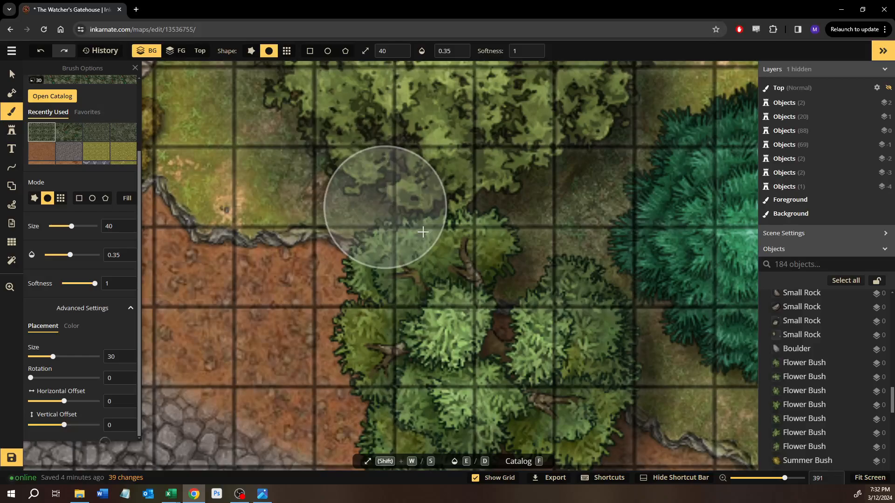
pyautogui.moveTo(348, 175); pyautogui.dragTo(347, 196)
pyautogui.moveTo(479, 242)
pyautogui.mouseDown()
pyautogui.moveTo(343, 248)
pyautogui.moveTo(216, 184)
pyautogui.mouseUp()
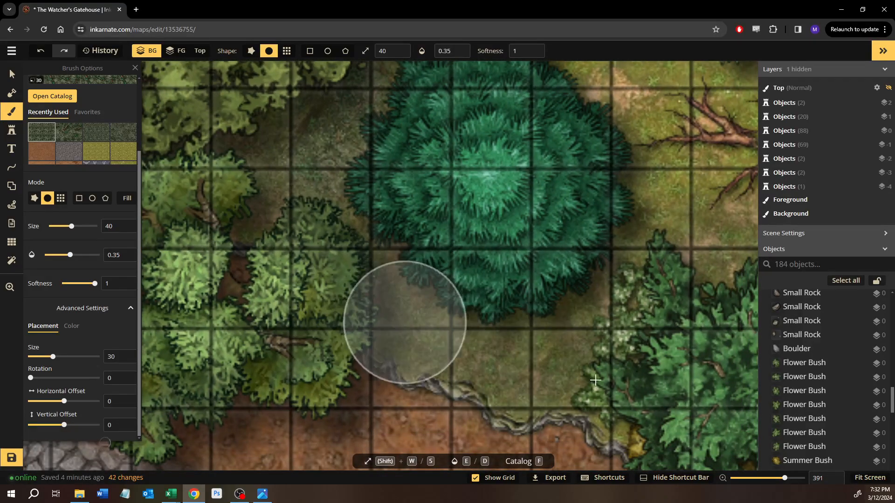
# - Paint the forest floor texture around the large teal conifer and the broad dark green tree south of the fallen dead tree
pyautogui.moveTo(595, 379)
pyautogui.mouseDown()
pyautogui.moveTo(541, 345)
pyautogui.moveTo(557, 337)
pyautogui.moveTo(429, 340)
pyautogui.mouseUp()
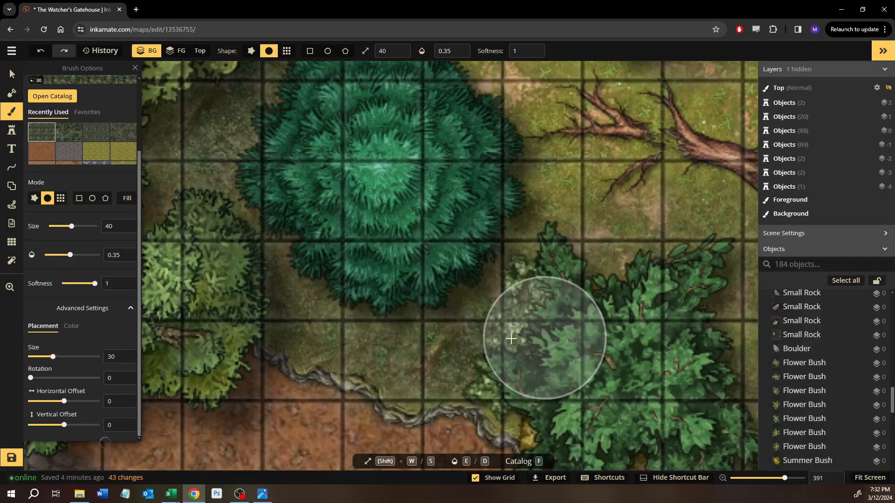
pyautogui.moveTo(503, 358); pyautogui.dragTo(343, 426)
pyautogui.moveTo(381, 266); pyautogui.dragTo(539, 373)
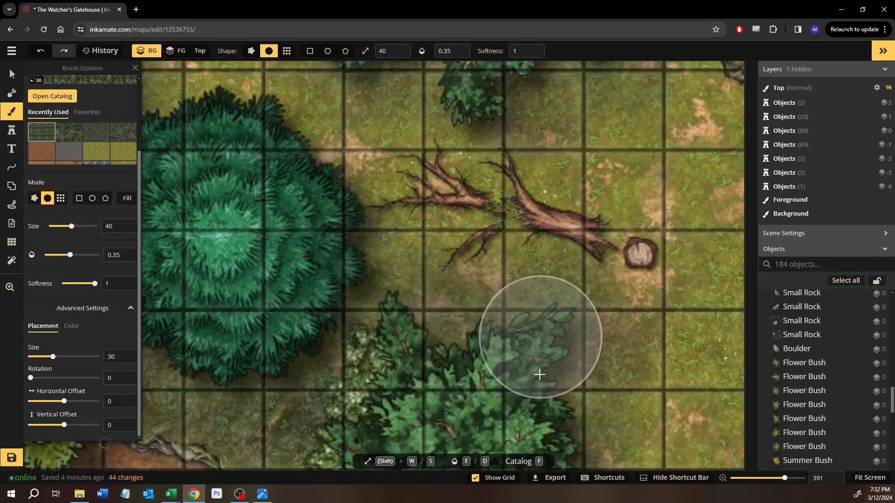
pyautogui.moveTo(588, 411)
pyautogui.mouseDown()
pyautogui.moveTo(383, 185)
pyautogui.moveTo(437, 267)
pyautogui.moveTo(502, 320)
pyautogui.mouseUp()
pyautogui.moveTo(431, 251)
pyautogui.mouseDown()
pyautogui.moveTo(457, 297)
pyautogui.moveTo(541, 361)
pyautogui.mouseUp()
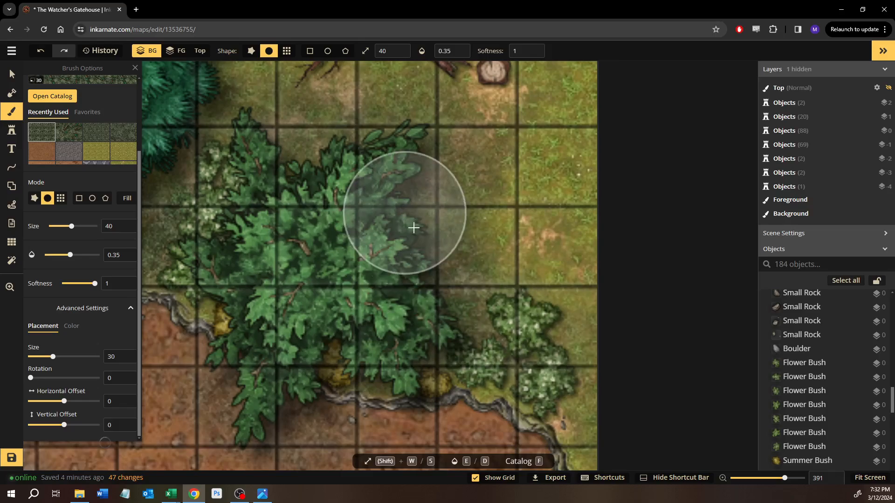
# - Paint the forest floor texture around the dark green tree north of the stump and towards the uprooted tree by the ledge
pyautogui.moveTo(460, 273); pyautogui.dragTo(446, 430)
pyautogui.moveTo(583, 161); pyautogui.dragTo(547, 301)
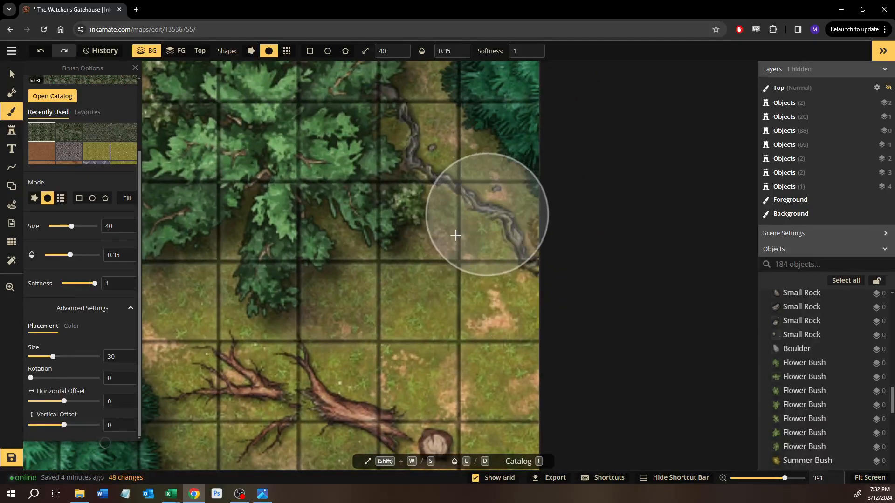
pyautogui.moveTo(280, 166)
pyautogui.mouseDown()
pyautogui.moveTo(395, 236)
pyautogui.moveTo(332, 270)
pyautogui.moveTo(169, 235)
pyautogui.moveTo(229, 234)
pyautogui.moveTo(423, 327)
pyautogui.moveTo(490, 452)
pyautogui.mouseUp()
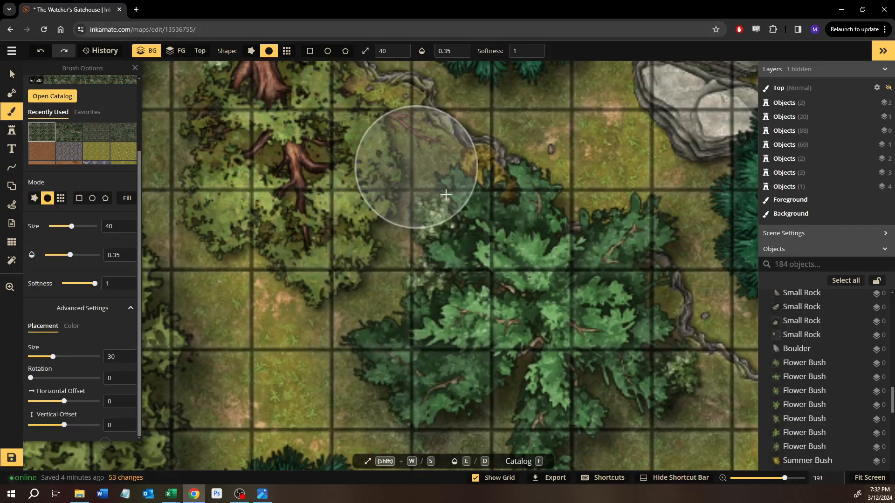
pyautogui.click(375, 129)
pyautogui.moveTo(407, 120); pyautogui.dragTo(523, 314)
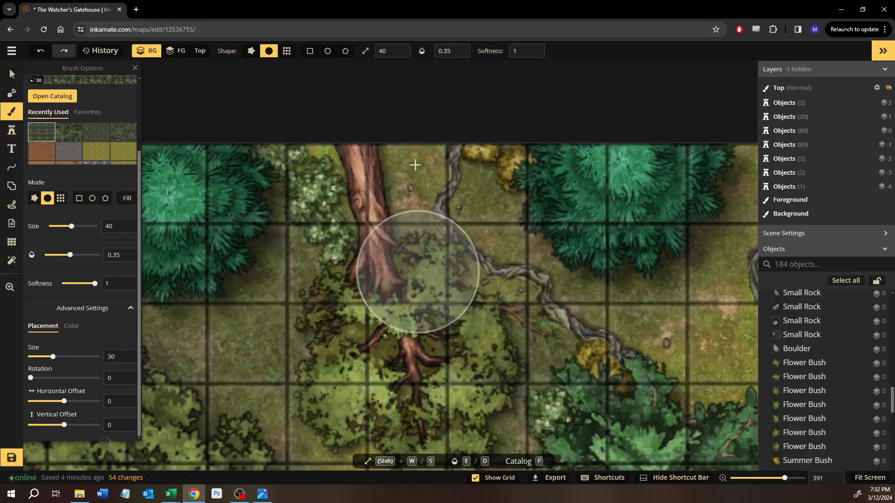
# - Paint the forest floor texture from the uprooted trunk past the teal conifer to the large boulders in the northeastern corner
pyautogui.moveTo(406, 155)
pyautogui.mouseDown()
pyautogui.moveTo(393, 184)
pyautogui.moveTo(330, 196)
pyautogui.mouseUp()
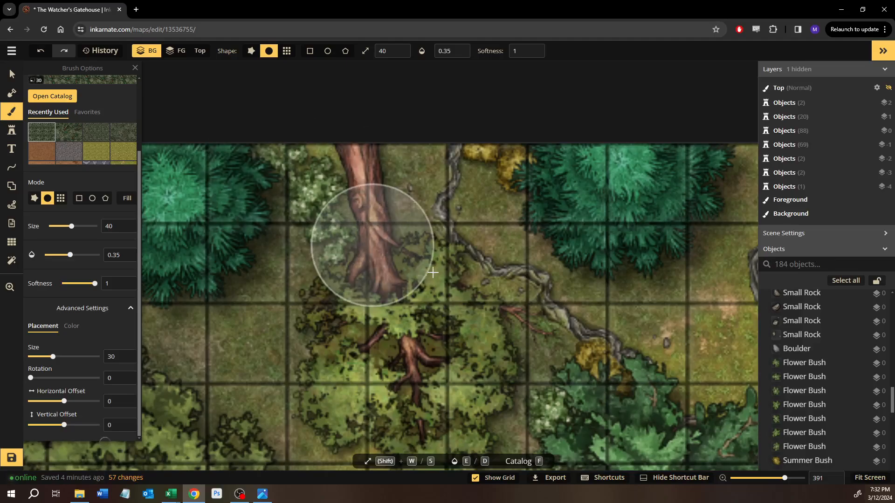
pyautogui.moveTo(452, 254); pyautogui.dragTo(66, 211)
pyautogui.moveTo(256, 231); pyautogui.dragTo(353, 273)
pyautogui.scroll(1, 419, 246)
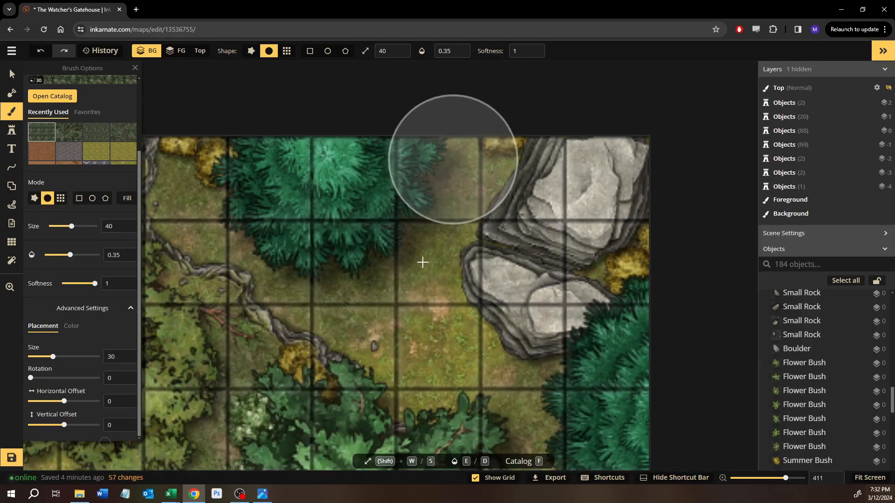
pyautogui.moveTo(422, 262)
pyautogui.mouseDown()
pyautogui.moveTo(399, 314)
pyautogui.moveTo(340, 293)
pyautogui.moveTo(247, 226)
pyautogui.moveTo(204, 184)
pyautogui.moveTo(202, 160)
pyautogui.moveTo(184, 176)
pyautogui.mouseUp()
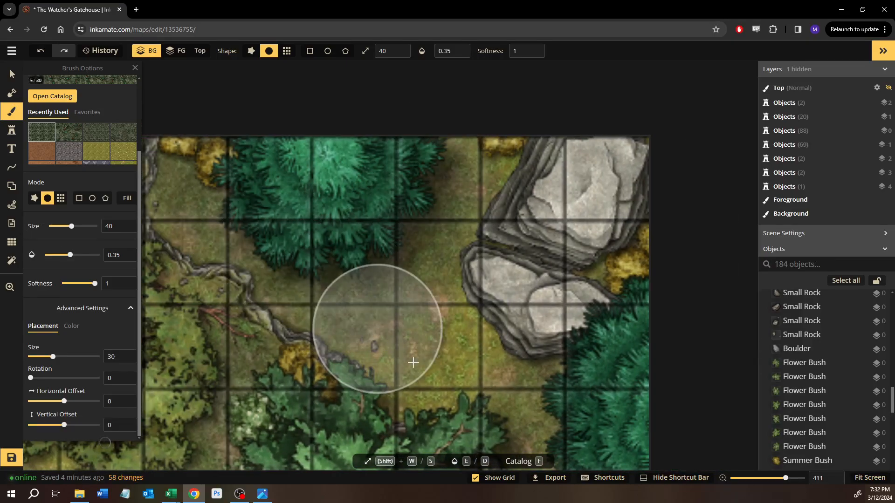
pyautogui.moveTo(413, 363)
pyautogui.mouseDown()
pyautogui.moveTo(502, 417)
pyautogui.moveTo(418, 335)
pyautogui.moveTo(379, 260)
pyautogui.mouseUp()
# - Paint the forest floor texture around the light green tree beside the cobbled road at the map's southern edge
pyautogui.moveTo(557, 436)
pyautogui.mouseDown()
pyautogui.moveTo(490, 382)
pyautogui.moveTo(435, 253)
pyautogui.moveTo(405, 320)
pyautogui.mouseUp()
pyautogui.scroll(-3, 405, 320)
pyautogui.moveTo(362, 343); pyautogui.dragTo(450, 86)
pyautogui.moveTo(407, 321); pyautogui.dragTo(436, 88)
pyautogui.moveTo(422, 249); pyautogui.dragTo(453, 62)
pyautogui.moveTo(482, 199); pyautogui.dragTo(440, 70)
pyautogui.moveTo(372, 276); pyautogui.dragTo(444, 68)
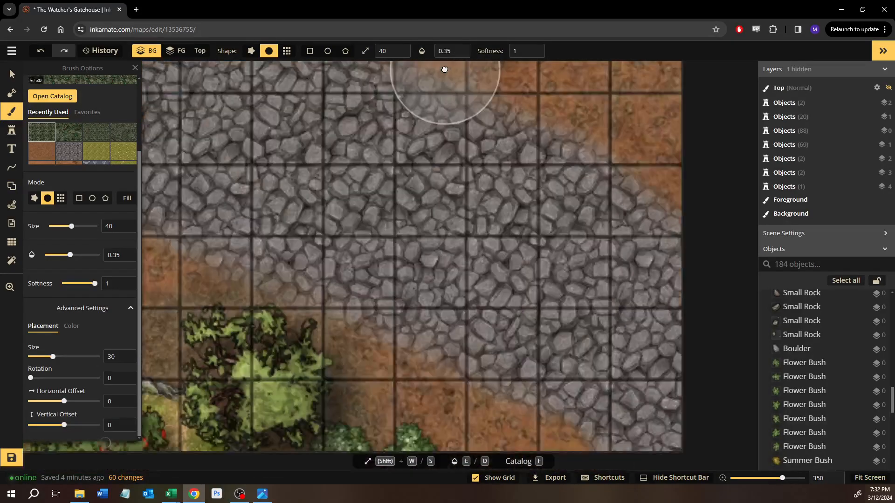
pyautogui.moveTo(388, 312); pyautogui.dragTo(462, 128)
pyautogui.moveTo(435, 197); pyautogui.dragTo(464, 203)
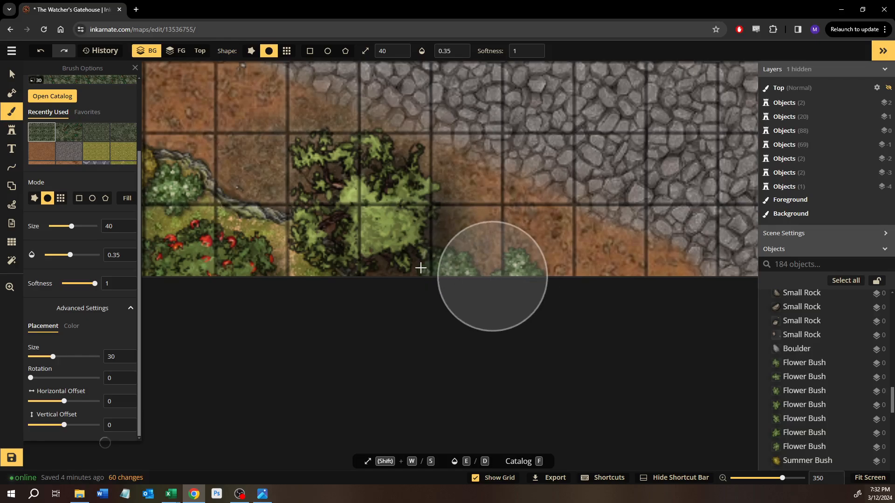
pyautogui.click(237, 177)
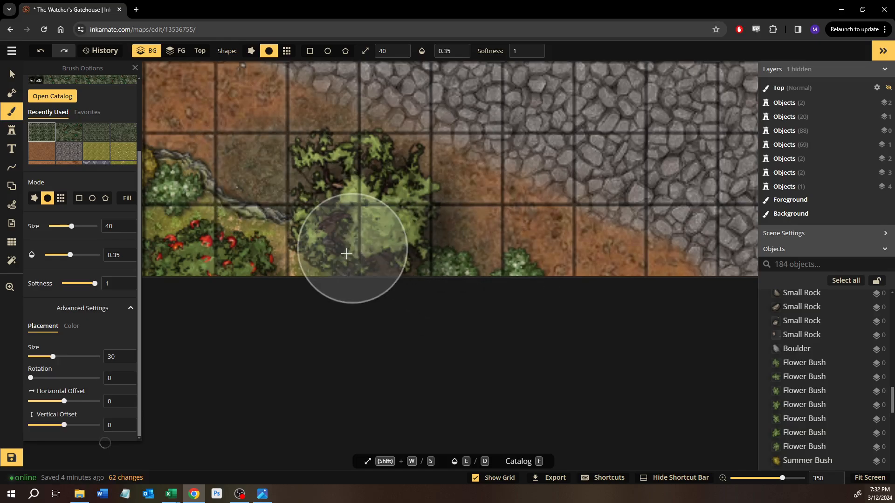
# - Paint the forest floor texture along the southern edge around the large light green tree, the small teal conifer and nearby trees
pyautogui.moveTo(351, 256)
pyautogui.mouseDown()
pyautogui.moveTo(539, 252)
pyautogui.moveTo(665, 271)
pyautogui.mouseUp()
pyautogui.moveTo(465, 250)
pyautogui.mouseDown()
pyautogui.moveTo(620, 293)
pyautogui.moveTo(429, 259)
pyautogui.mouseUp()
pyautogui.moveTo(597, 265)
pyautogui.mouseDown()
pyautogui.moveTo(622, 284)
pyautogui.moveTo(459, 281)
pyautogui.mouseUp()
pyautogui.moveTo(449, 282); pyautogui.dragTo(746, 382)
pyautogui.scroll(-1, 741, 380)
pyautogui.moveTo(492, 192)
pyautogui.mouseDown()
pyautogui.moveTo(403, 268)
pyautogui.moveTo(323, 279)
pyautogui.mouseUp()
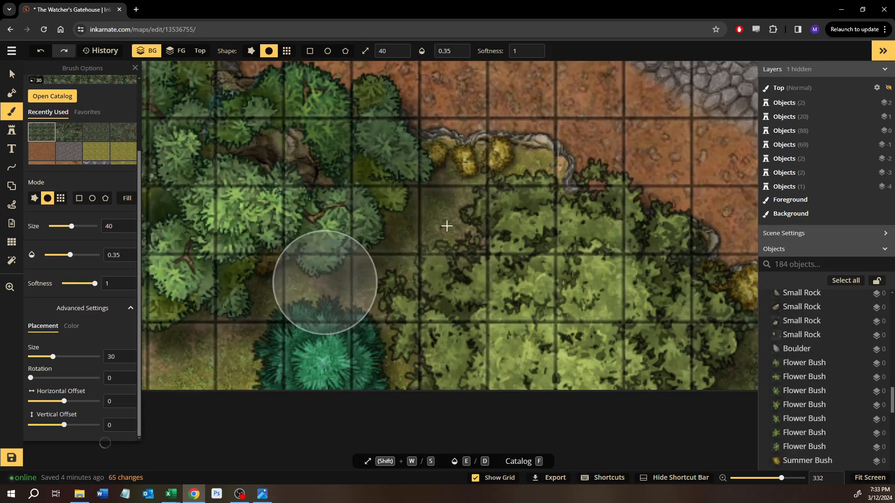
pyautogui.moveTo(445, 225)
pyautogui.mouseDown()
pyautogui.moveTo(392, 361)
pyautogui.moveTo(403, 376)
pyautogui.mouseUp()
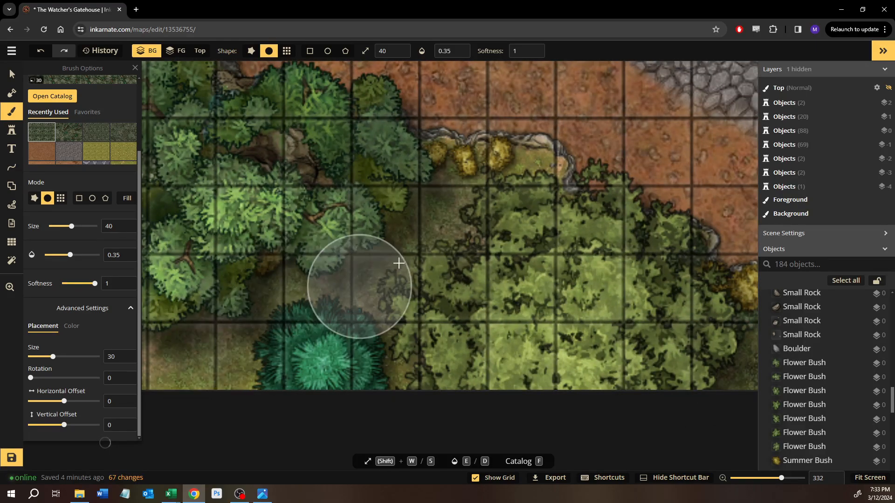
pyautogui.moveTo(398, 264); pyautogui.dragTo(608, 237)
# - Paint the forest floor texture around the western side of the tree cluster east of the southern walled enclosure
pyautogui.moveTo(374, 339)
pyautogui.mouseDown()
pyautogui.moveTo(340, 324)
pyautogui.moveTo(273, 206)
pyautogui.moveTo(305, 162)
pyautogui.moveTo(281, 240)
pyautogui.moveTo(288, 192)
pyautogui.mouseUp()
pyautogui.moveTo(290, 195)
pyautogui.mouseDown()
pyautogui.moveTo(323, 234)
pyautogui.moveTo(520, 376)
pyautogui.moveTo(535, 211)
pyautogui.moveTo(521, 327)
pyautogui.mouseUp()
pyautogui.moveTo(521, 327); pyautogui.dragTo(516, 168)
pyautogui.moveTo(547, 280)
pyautogui.mouseDown()
pyautogui.moveTo(586, 358)
pyautogui.moveTo(603, 355)
pyautogui.moveTo(555, 299)
pyautogui.mouseUp()
pyautogui.moveTo(555, 299)
pyautogui.mouseDown()
pyautogui.moveTo(568, 343)
pyautogui.moveTo(691, 337)
pyautogui.mouseUp()
pyautogui.moveTo(562, 305); pyautogui.dragTo(641, 269)
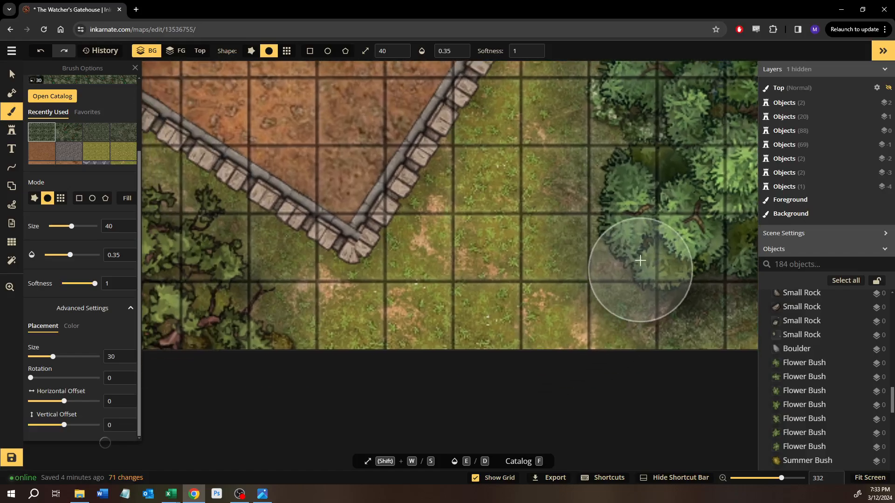
# - Paint the forest floor texture around the trees southwest of the southern walled enclosure, towards the winding rock ledge
pyautogui.moveTo(253, 322)
pyautogui.mouseDown()
pyautogui.moveTo(443, 339)
pyautogui.moveTo(459, 322)
pyautogui.mouseUp()
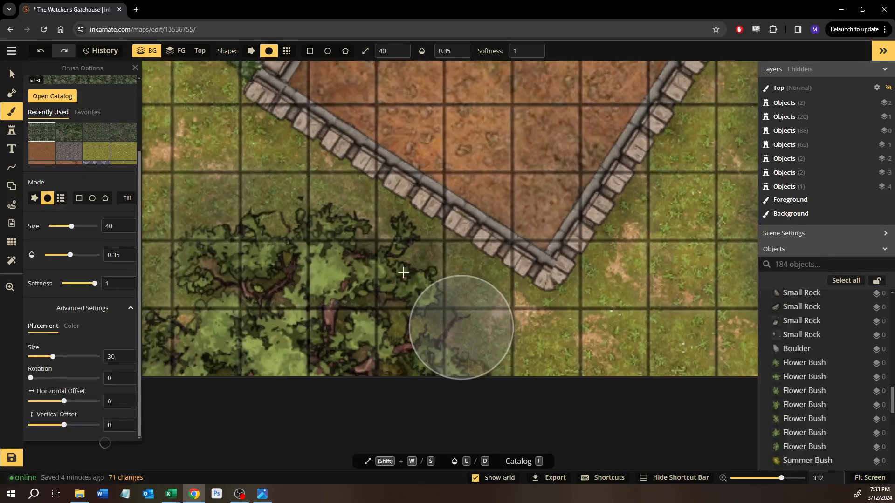
pyautogui.moveTo(238, 259); pyautogui.dragTo(387, 278)
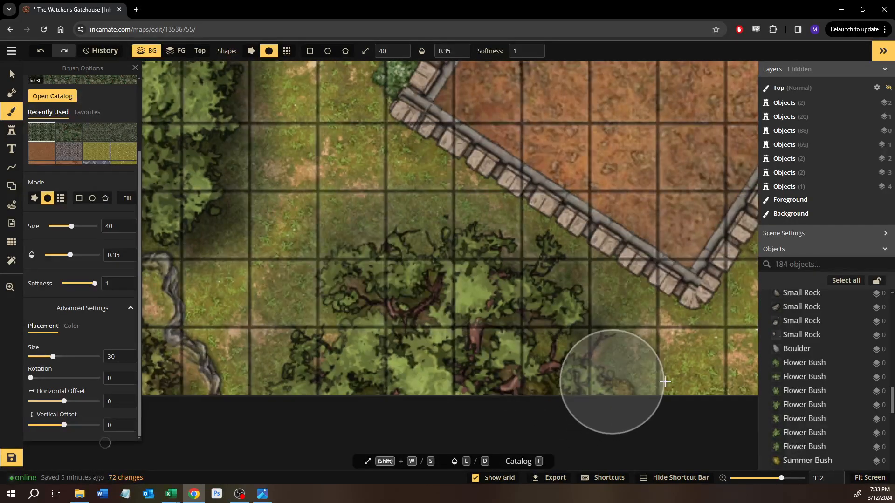
pyautogui.moveTo(294, 342)
pyautogui.mouseDown()
pyautogui.moveTo(490, 353)
pyautogui.moveTo(563, 379)
pyautogui.mouseUp()
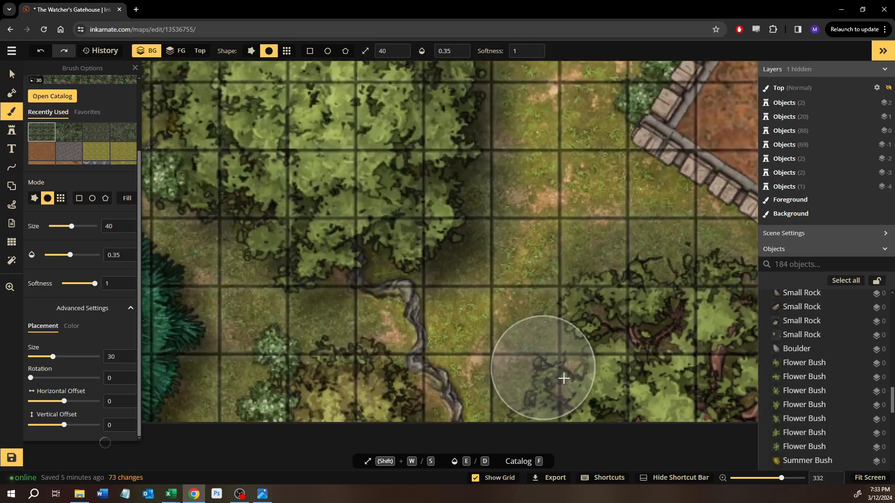
pyautogui.moveTo(517, 402); pyautogui.dragTo(445, 342)
pyautogui.moveTo(197, 376)
pyautogui.mouseDown()
pyautogui.moveTo(258, 357)
pyautogui.moveTo(336, 446)
pyautogui.mouseUp()
# - Paint the forest floor texture around the cut log between the dark green tree and the large light green tree
pyautogui.moveTo(539, 364)
pyautogui.mouseDown()
pyautogui.moveTo(551, 288)
pyautogui.moveTo(553, 141)
pyautogui.moveTo(512, 129)
pyautogui.mouseUp()
pyautogui.moveTo(508, 135)
pyautogui.mouseDown()
pyautogui.moveTo(537, 387)
pyautogui.moveTo(531, 288)
pyautogui.moveTo(366, 268)
pyautogui.moveTo(313, 273)
pyautogui.mouseUp()
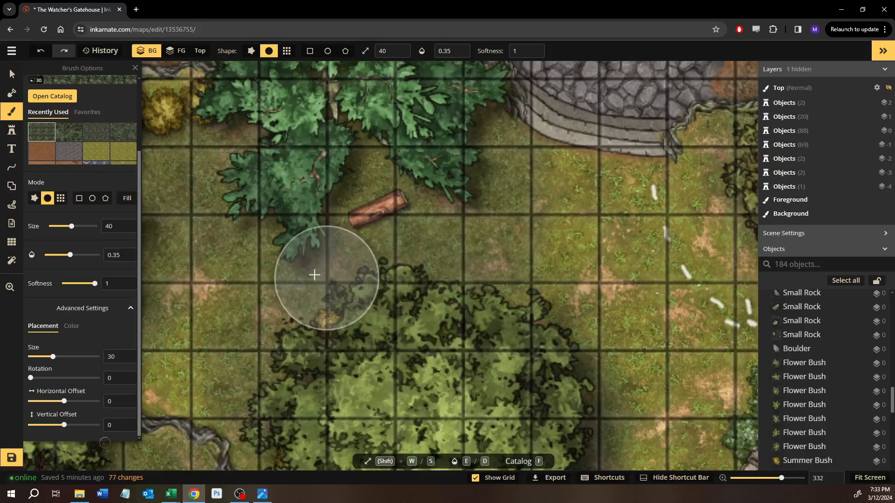
pyautogui.moveTo(460, 144)
pyautogui.mouseDown()
pyautogui.moveTo(508, 172)
pyautogui.moveTo(473, 126)
pyautogui.moveTo(445, 125)
pyautogui.moveTo(495, 130)
pyautogui.mouseUp()
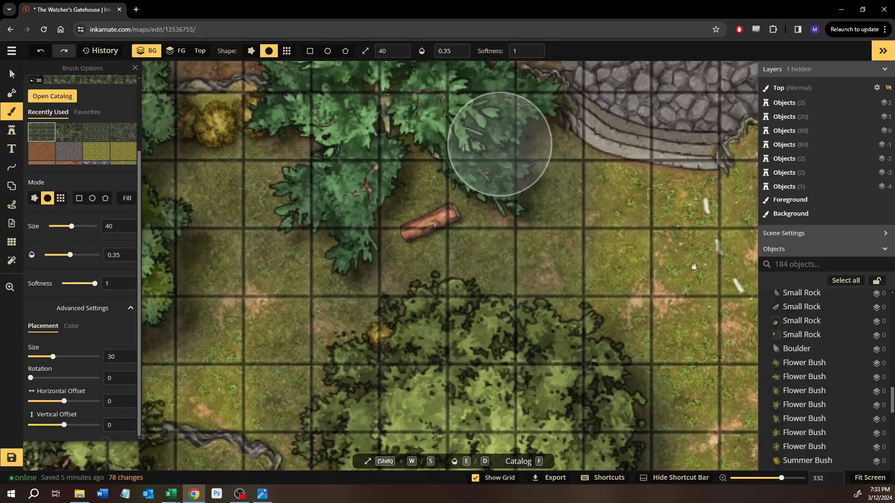
# - Paint the forest floor texture beside the dark green tree and beneath the leafy tree cluster at the western map edge
pyautogui.moveTo(513, 276)
pyautogui.mouseDown()
pyautogui.moveTo(319, 307)
pyautogui.moveTo(510, 274)
pyautogui.moveTo(542, 146)
pyautogui.mouseUp()
pyautogui.moveTo(422, 294)
pyautogui.mouseDown()
pyautogui.moveTo(545, 194)
pyautogui.moveTo(544, 209)
pyautogui.mouseUp()
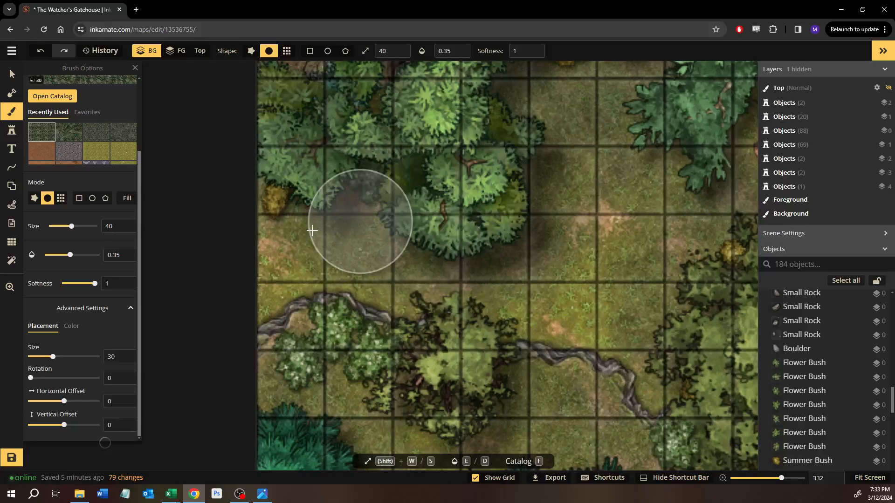
pyautogui.moveTo(242, 231); pyautogui.dragTo(326, 224)
# - Paint the forest floor texture between the winding rock ledge and the teal conifers in the southwestern corner
pyautogui.moveTo(615, 361); pyautogui.dragTo(494, 267)
pyautogui.moveTo(419, 347); pyautogui.dragTo(538, 244)
pyautogui.moveTo(473, 256)
pyautogui.mouseDown()
pyautogui.moveTo(414, 244)
pyautogui.moveTo(317, 183)
pyautogui.moveTo(285, 194)
pyautogui.moveTo(384, 226)
pyautogui.moveTo(383, 268)
pyautogui.mouseUp()
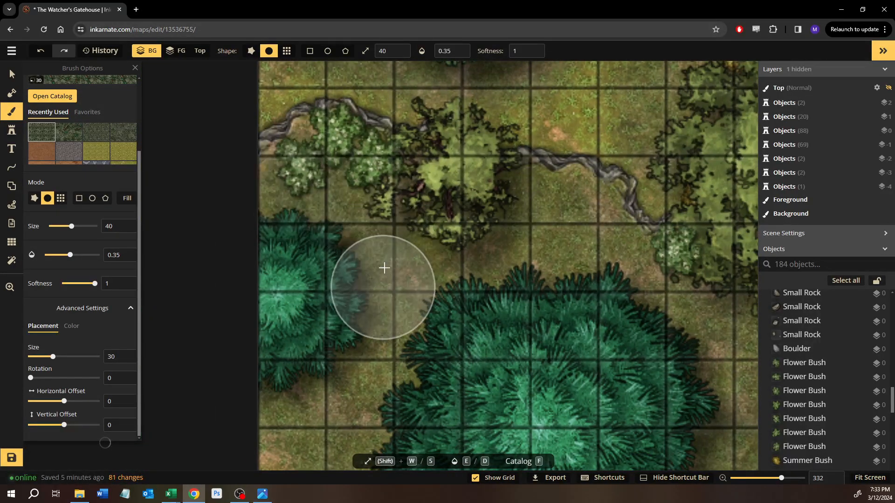
pyautogui.moveTo(279, 408)
pyautogui.mouseDown()
pyautogui.moveTo(359, 451)
pyautogui.moveTo(443, 339)
pyautogui.mouseUp()
pyautogui.scroll(1, 443, 339)
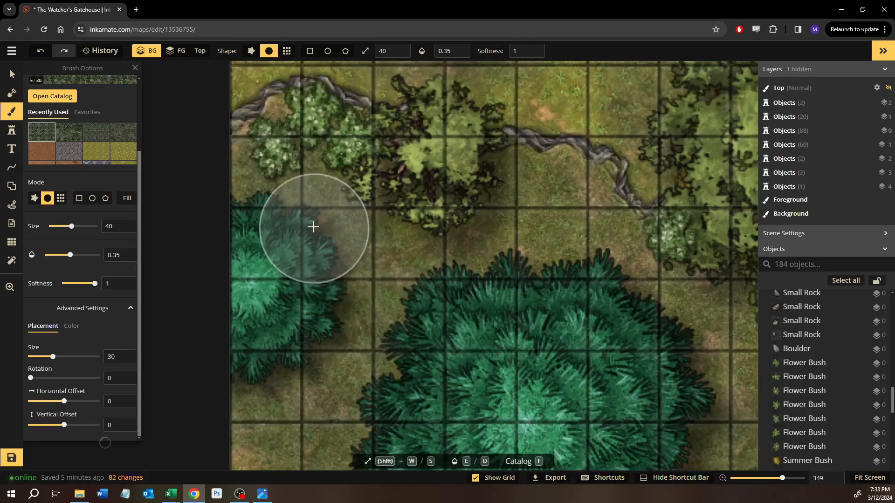
pyautogui.scroll(-2, 370, 223)
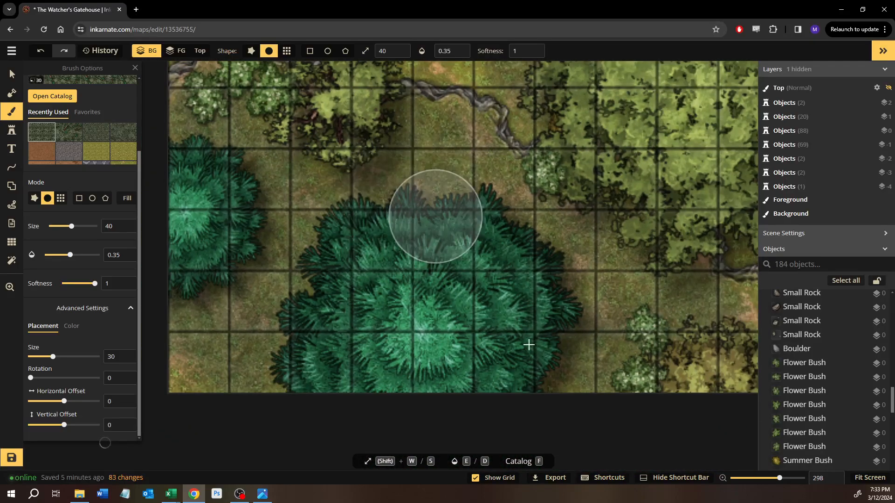
pyautogui.moveTo(528, 345)
pyautogui.mouseDown()
pyautogui.moveTo(543, 357)
pyautogui.moveTo(619, 321)
pyautogui.mouseUp()
pyautogui.scroll(-9, 672, 253)
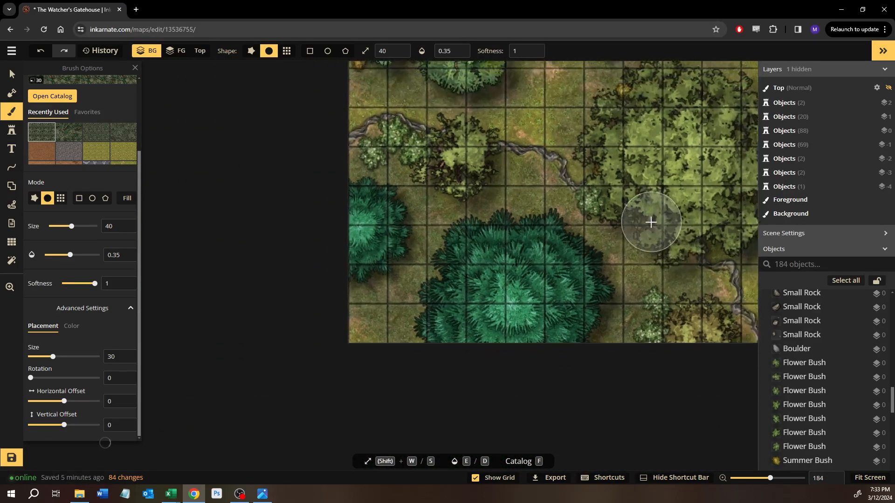
pyautogui.scroll(2, 648, 231)
pyautogui.hotkey('ctrl', 'z')
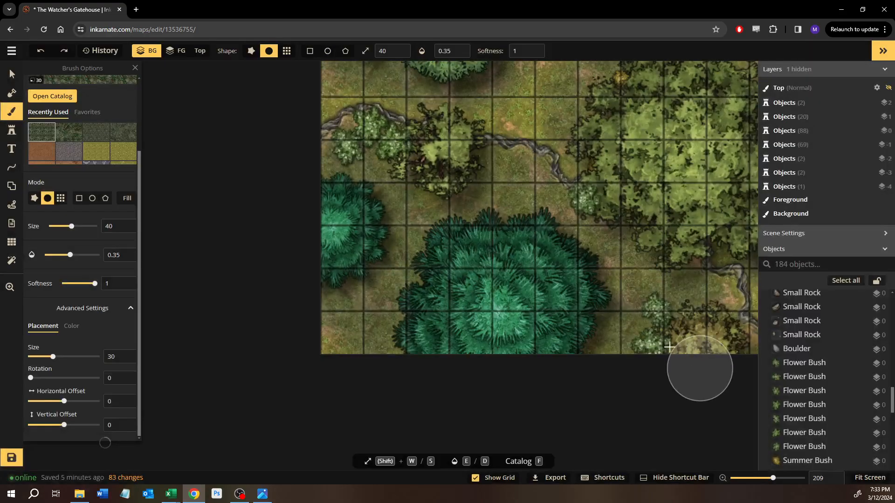
# - Choose the plain green grass texture from the Core pack and set its placement size to 30
pyautogui.moveTo(678, 303); pyautogui.dragTo(330, 394)
pyautogui.moveTo(488, 219); pyautogui.dragTo(410, 371)
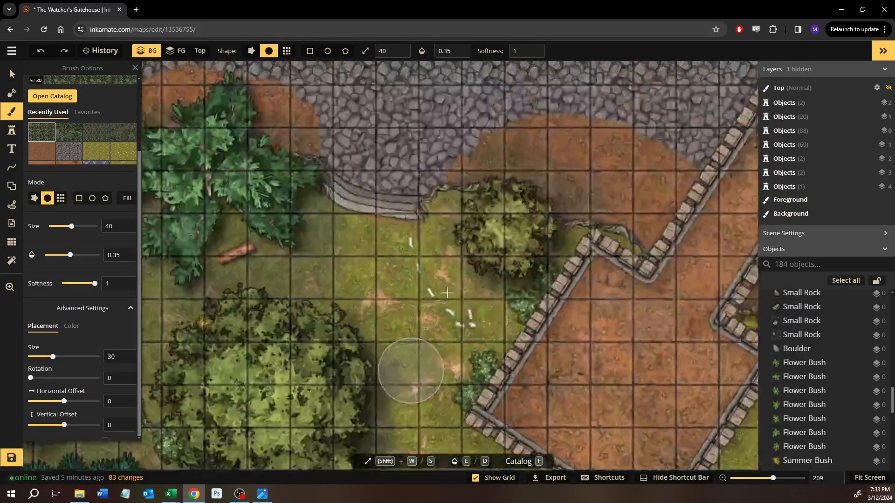
pyautogui.moveTo(502, 183); pyautogui.dragTo(490, 317)
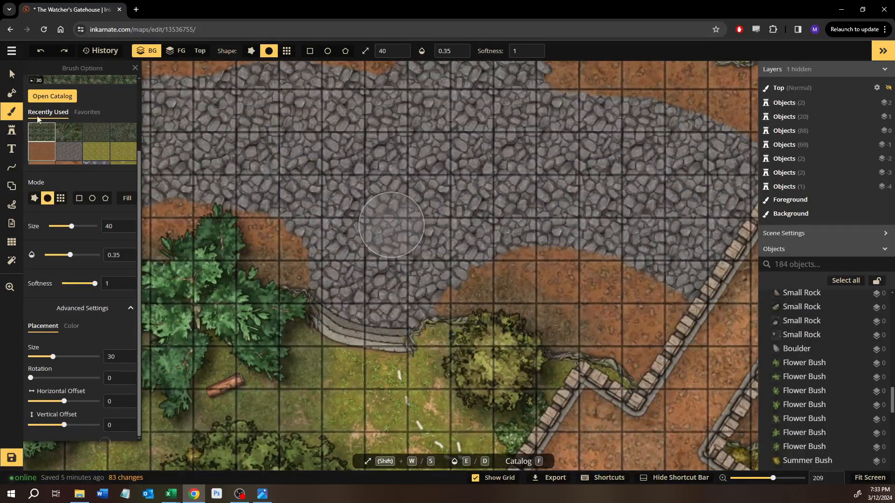
pyautogui.press('f')
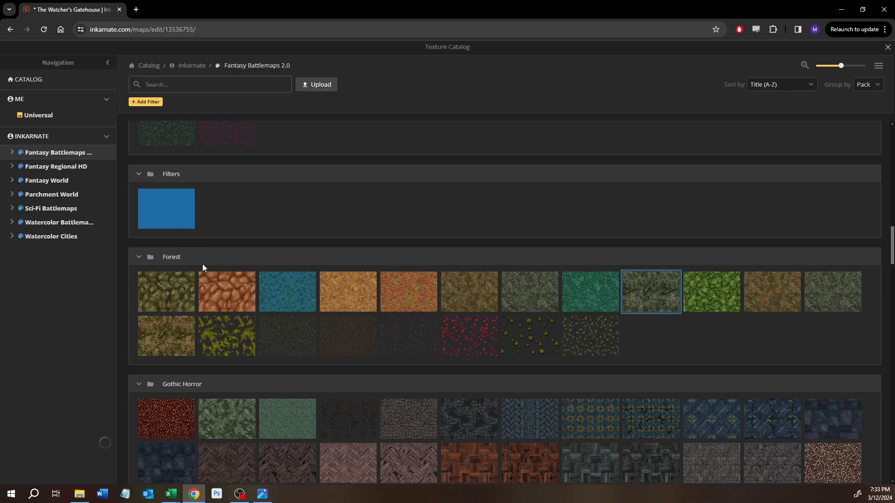
pyautogui.scroll(15, 296, 314)
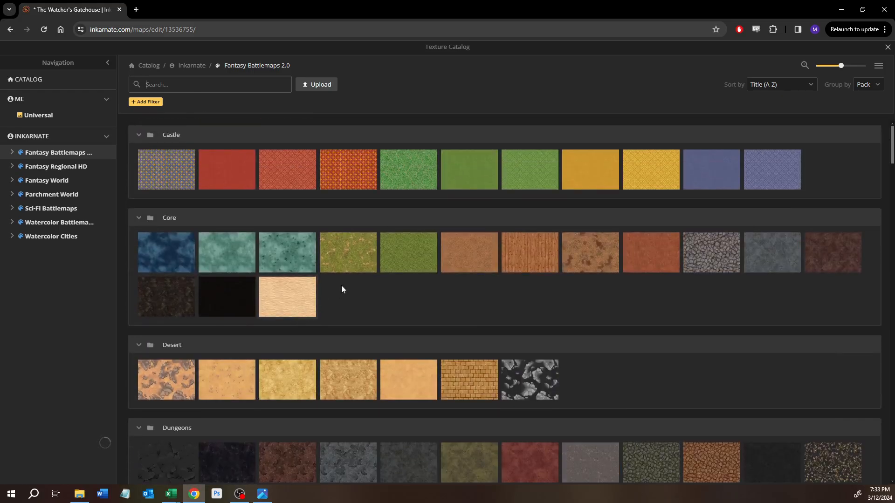
pyautogui.click(399, 244)
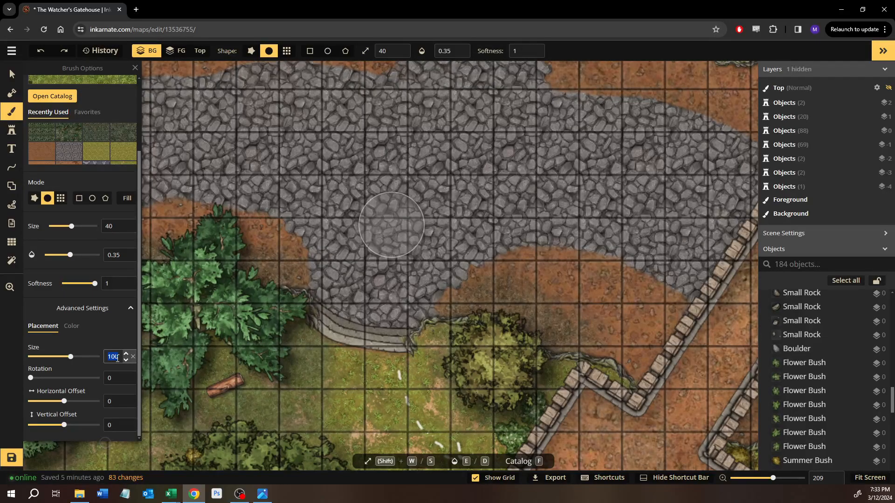
pyautogui.write('30')
# - Paint the green grass texture over the dirt along the southern side of the cobbled road's western stretch
pyautogui.moveTo(316, 266); pyautogui.dragTo(665, 333)
pyautogui.scroll(1, 441, 351)
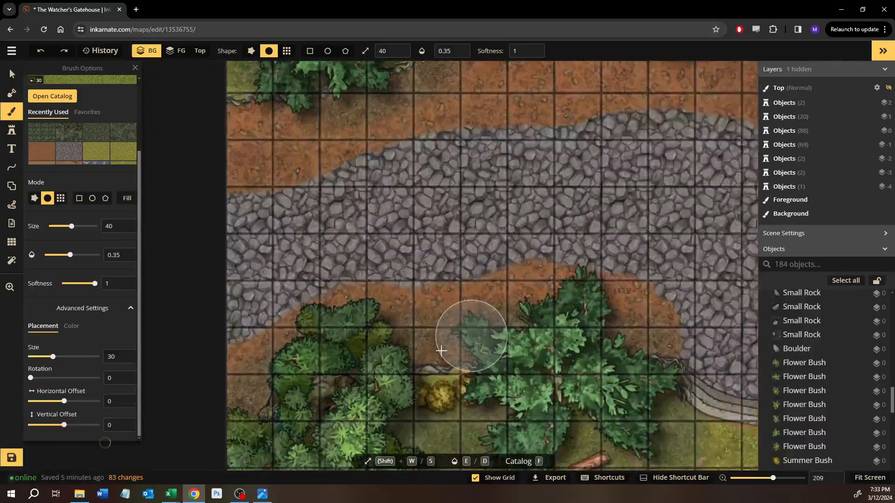
pyautogui.scroll(-2, 300, 383)
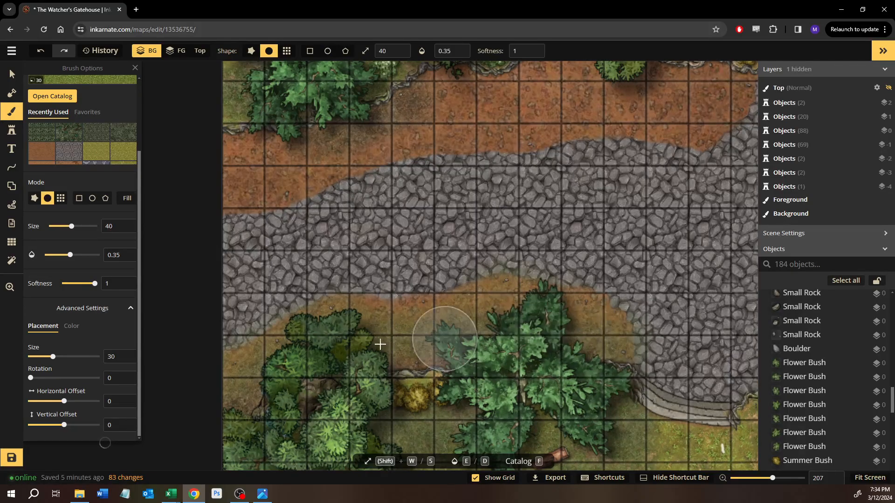
pyautogui.moveTo(443, 345); pyautogui.dragTo(238, 385)
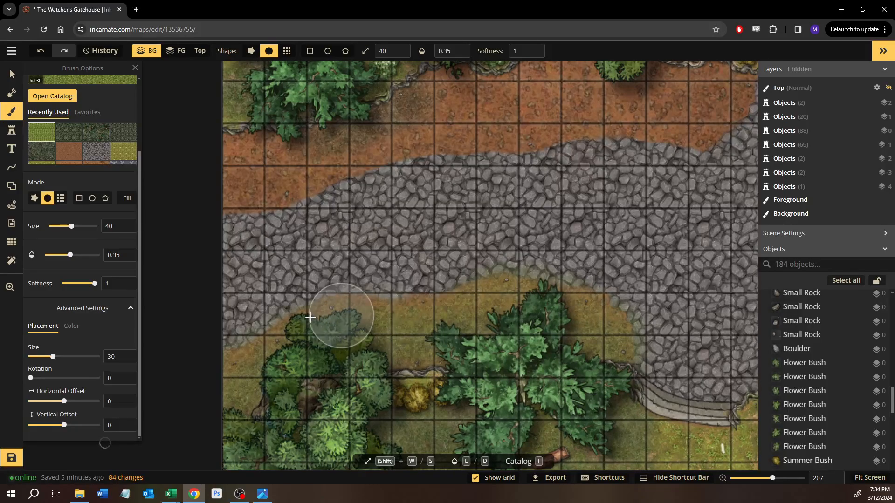
# - Paint green grass over the dirt north of the road's western end, below the tree and rock ledge
pyautogui.moveTo(244, 205); pyautogui.dragTo(332, 334)
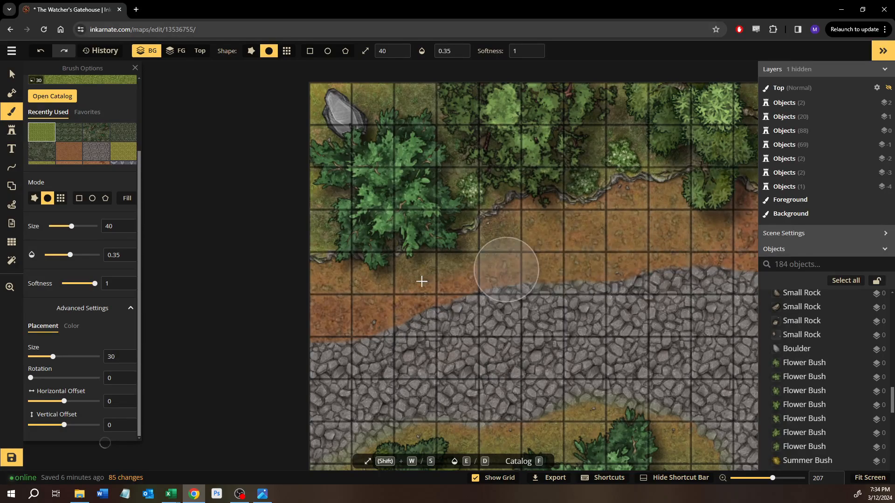
pyautogui.moveTo(375, 270); pyautogui.dragTo(446, 257)
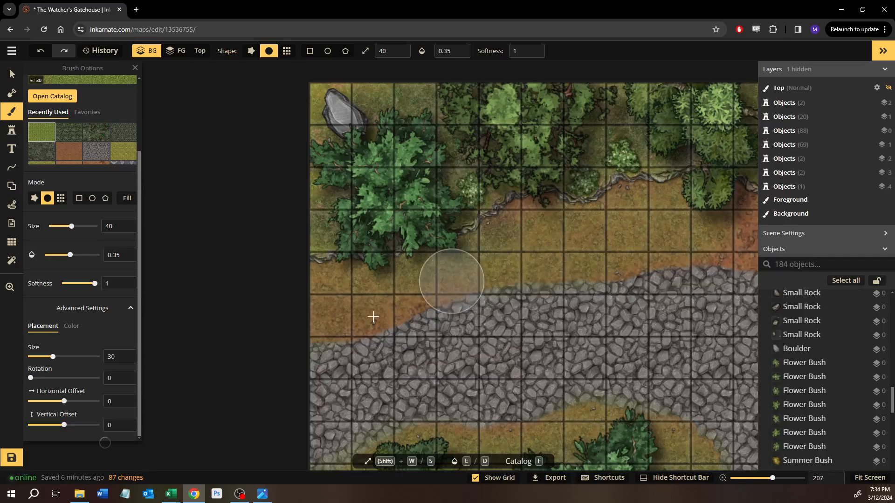
pyautogui.scroll(-5, 452, 311)
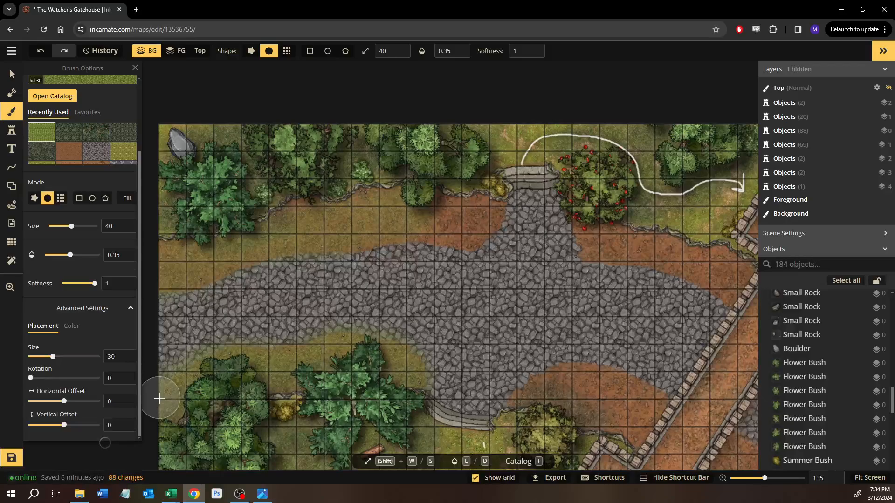
# - Paint green grass over the dirt patch between the southern stone steps and the gatehouse wall
pyautogui.scroll(7, 402, 358)
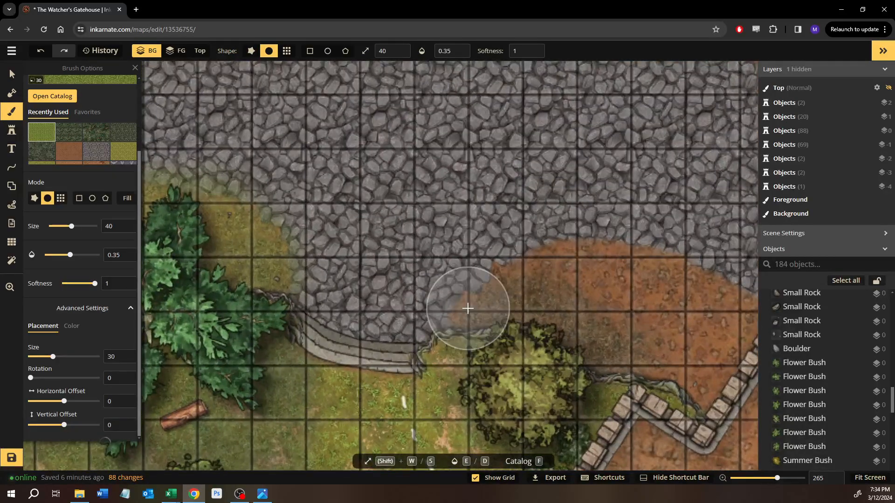
pyautogui.moveTo(468, 308)
pyautogui.mouseDown()
pyautogui.moveTo(530, 260)
pyautogui.moveTo(669, 271)
pyautogui.mouseUp()
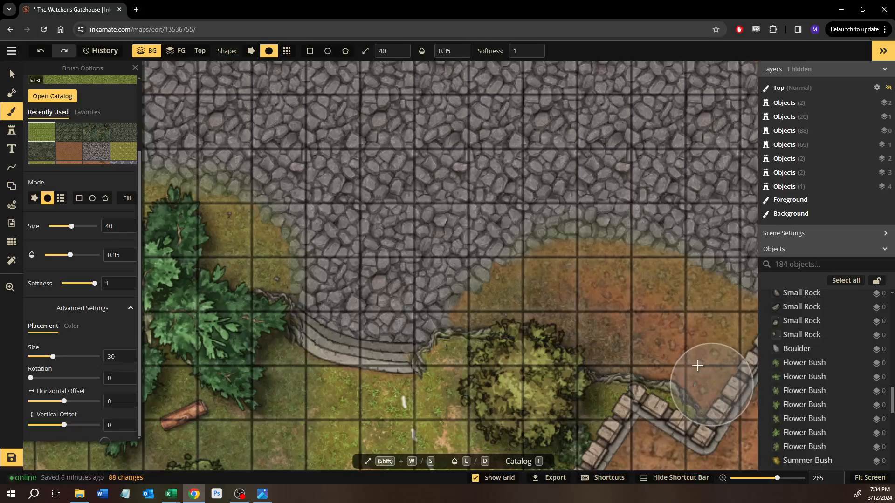
pyautogui.moveTo(647, 316)
pyautogui.mouseDown()
pyautogui.moveTo(505, 290)
pyautogui.moveTo(473, 314)
pyautogui.moveTo(669, 279)
pyautogui.moveTo(732, 304)
pyautogui.moveTo(599, 391)
pyautogui.moveTo(562, 397)
pyautogui.mouseUp()
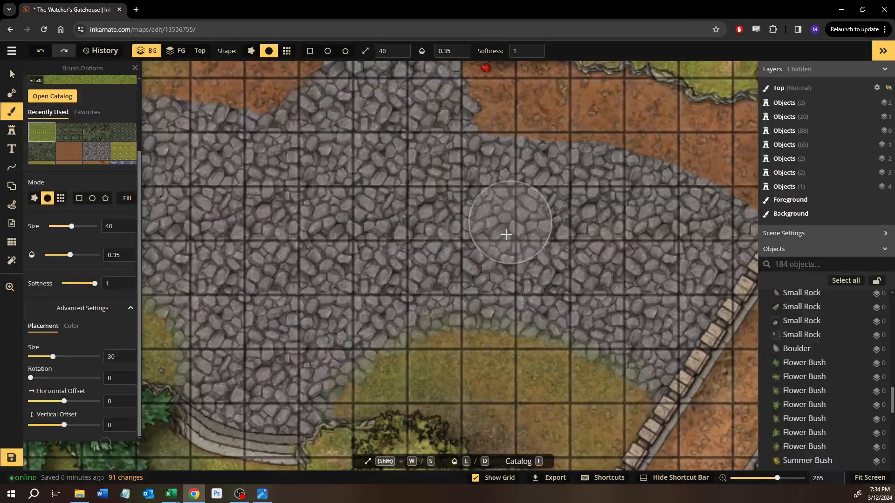
# - Paint green grass over the dirt strip between the red-berry tree, the northern rock ledge and the gatehouse wall
pyautogui.moveTo(508, 171); pyautogui.dragTo(485, 334)
pyautogui.moveTo(463, 238)
pyautogui.mouseDown()
pyautogui.moveTo(499, 280)
pyautogui.moveTo(667, 317)
pyautogui.moveTo(741, 361)
pyautogui.moveTo(734, 355)
pyautogui.mouseUp()
pyautogui.moveTo(595, 339); pyautogui.dragTo(570, 338)
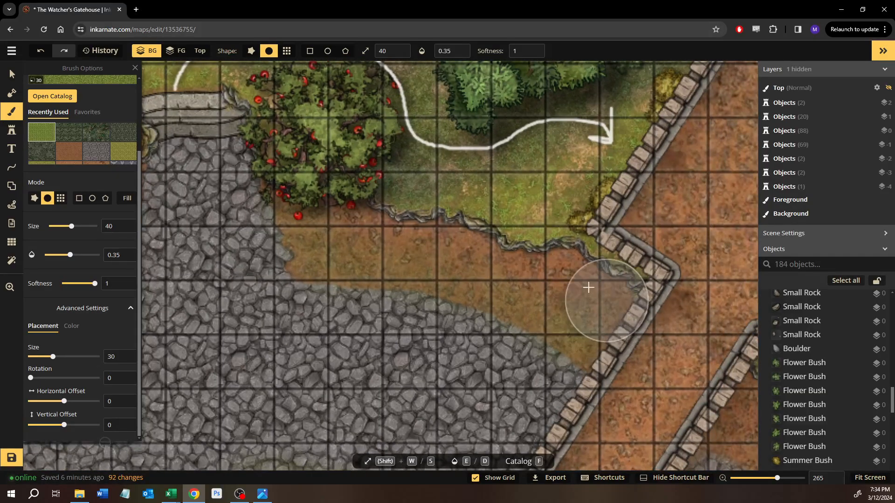
pyautogui.moveTo(520, 278)
pyautogui.mouseDown()
pyautogui.moveTo(431, 244)
pyautogui.moveTo(301, 244)
pyautogui.moveTo(483, 295)
pyautogui.moveTo(590, 345)
pyautogui.mouseUp()
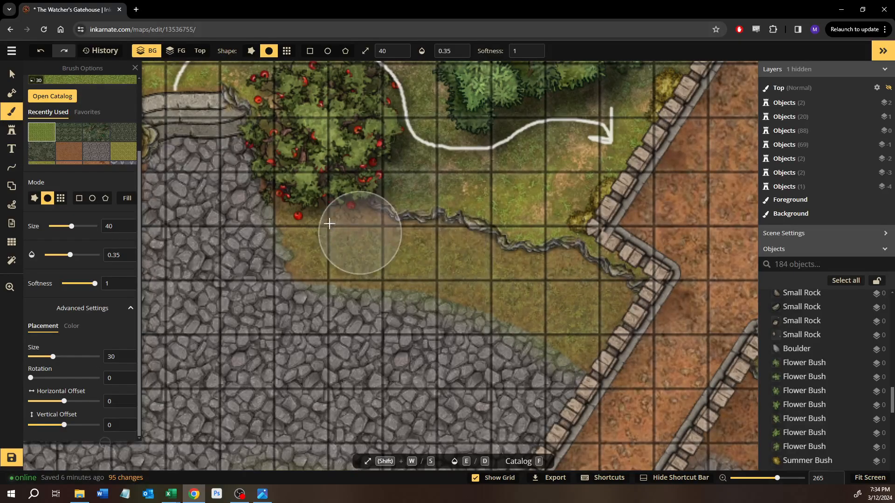
pyautogui.moveTo(355, 261); pyautogui.dragTo(387, 272)
# - Paint green grass over the remaining dirt west of the northern stone steps, below the rock ledge and yellow bush
pyautogui.moveTo(387, 272)
pyautogui.mouseDown()
pyautogui.moveTo(708, 340)
pyautogui.moveTo(755, 340)
pyautogui.mouseUp()
pyautogui.moveTo(386, 347); pyautogui.dragTo(529, 361)
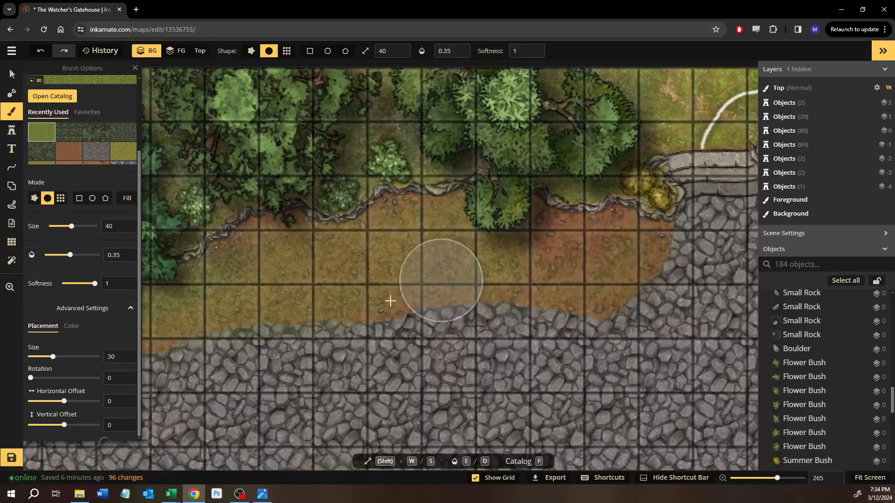
pyautogui.moveTo(580, 298)
pyautogui.mouseDown()
pyautogui.moveTo(635, 251)
pyautogui.moveTo(505, 232)
pyautogui.mouseUp()
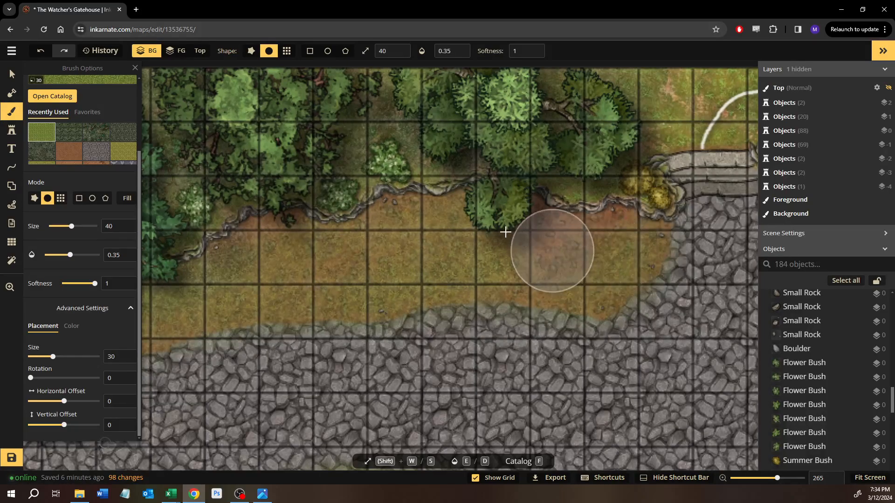
pyautogui.moveTo(591, 229); pyautogui.dragTo(625, 227)
pyautogui.moveTo(626, 271); pyautogui.dragTo(359, 164)
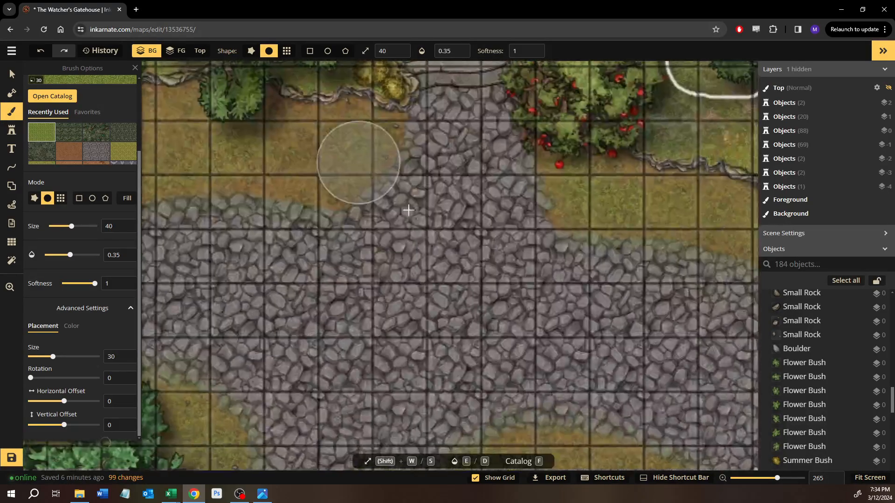
# - Paint green grass over the dirt north of the eastern road, between the gatehouse wall and the leafy tree cluster
pyautogui.moveTo(536, 247); pyautogui.dragTo(363, 196)
pyautogui.scroll(1, 543, 300)
pyautogui.moveTo(543, 299); pyautogui.dragTo(339, 156)
pyautogui.moveTo(494, 242)
pyautogui.mouseDown()
pyautogui.moveTo(460, 233)
pyautogui.moveTo(282, 305)
pyautogui.mouseUp()
pyautogui.scroll(-2, 369, 214)
pyautogui.moveTo(357, 200); pyautogui.dragTo(459, 269)
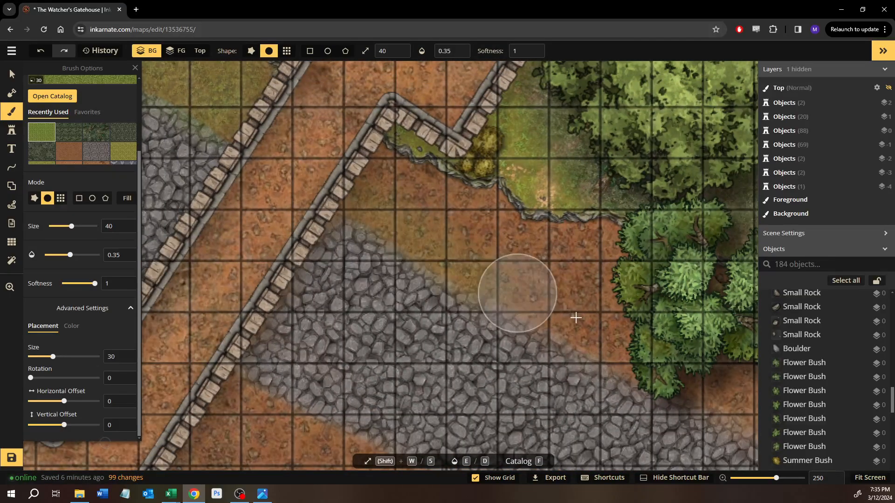
pyautogui.moveTo(575, 318); pyautogui.dragTo(738, 404)
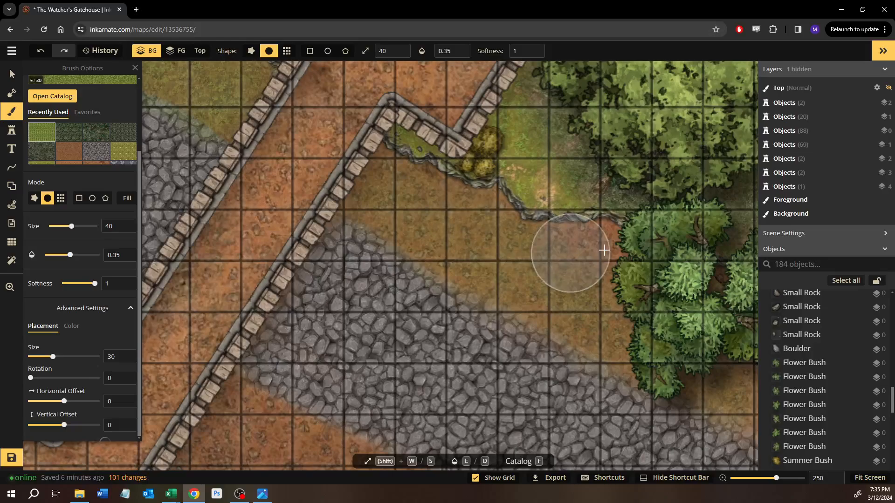
# - Continue the green grass along the northern side of the eastern road towards the map's eastern edge
pyautogui.moveTo(419, 240)
pyautogui.mouseDown()
pyautogui.moveTo(586, 326)
pyautogui.moveTo(633, 340)
pyautogui.moveTo(292, 160)
pyautogui.mouseUp()
pyautogui.moveTo(504, 265)
pyautogui.mouseDown()
pyautogui.moveTo(661, 325)
pyautogui.moveTo(743, 369)
pyautogui.mouseUp()
pyautogui.moveTo(534, 228)
pyautogui.mouseDown()
pyautogui.moveTo(673, 299)
pyautogui.moveTo(595, 226)
pyautogui.moveTo(447, 177)
pyautogui.mouseUp()
pyautogui.scroll(1, 505, 247)
pyautogui.moveTo(505, 247); pyautogui.dragTo(263, 174)
pyautogui.moveTo(631, 281)
pyautogui.mouseDown()
pyautogui.moveTo(685, 371)
pyautogui.moveTo(489, 266)
pyautogui.moveTo(702, 391)
pyautogui.moveTo(629, 276)
pyautogui.moveTo(505, 204)
pyautogui.moveTo(536, 246)
pyautogui.moveTo(640, 306)
pyautogui.mouseUp()
# - Paint green grass over the dirt along the southern side of the eastern road, back to the gatehouse wall
pyautogui.moveTo(531, 252); pyautogui.dragTo(678, 95)
pyautogui.scroll(-2, 610, 363)
pyautogui.moveTo(601, 383)
pyautogui.mouseDown()
pyautogui.moveTo(718, 426)
pyautogui.moveTo(593, 379)
pyautogui.moveTo(319, 250)
pyautogui.moveTo(279, 271)
pyautogui.moveTo(240, 214)
pyautogui.moveTo(363, 305)
pyautogui.moveTo(436, 295)
pyautogui.mouseUp()
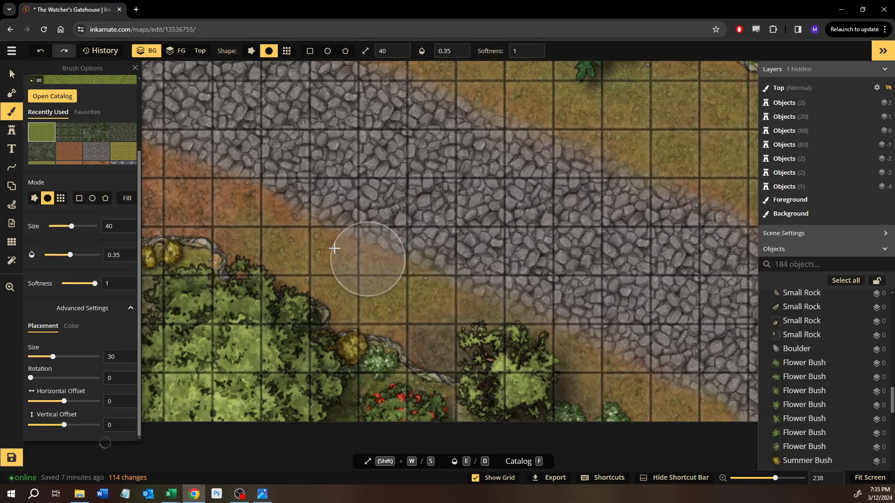
pyautogui.moveTo(333, 245); pyautogui.dragTo(585, 372)
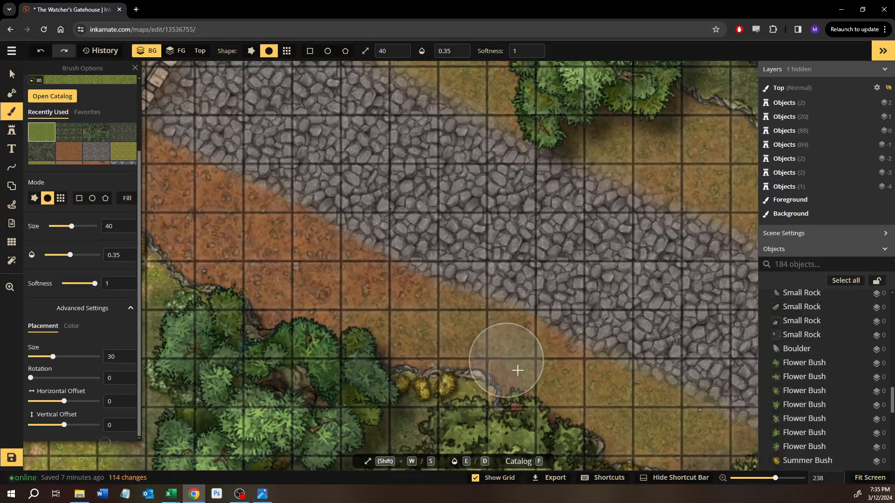
pyautogui.moveTo(332, 247)
pyautogui.mouseDown()
pyautogui.moveTo(210, 196)
pyautogui.moveTo(350, 315)
pyautogui.moveTo(274, 296)
pyautogui.moveTo(224, 246)
pyautogui.moveTo(557, 378)
pyautogui.mouseUp()
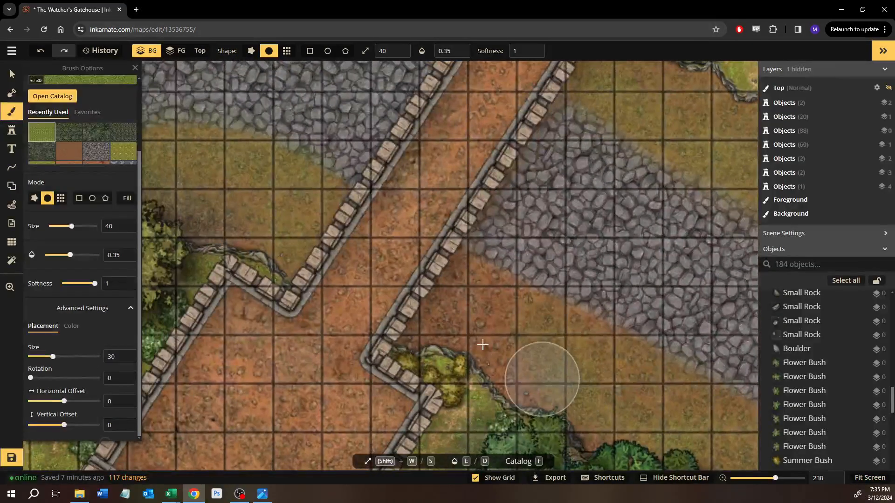
pyautogui.moveTo(510, 308)
pyautogui.mouseDown()
pyautogui.moveTo(549, 323)
pyautogui.moveTo(533, 328)
pyautogui.moveTo(539, 394)
pyautogui.moveTo(479, 333)
pyautogui.mouseUp()
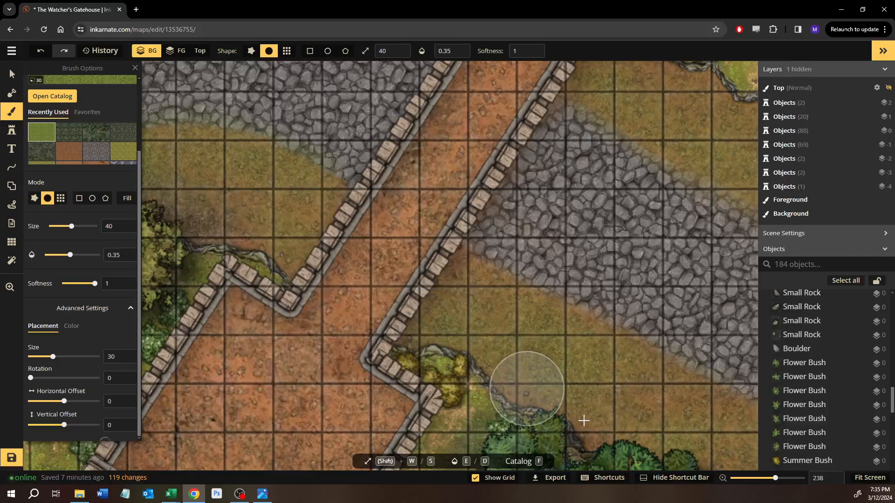
# - Blend reddish dirt into the grass edge along the southern side of the western road at brush size 30, up to the southern stone steps
pyautogui.scroll(-5, 583, 377)
pyautogui.scroll(-8, 501, 314)
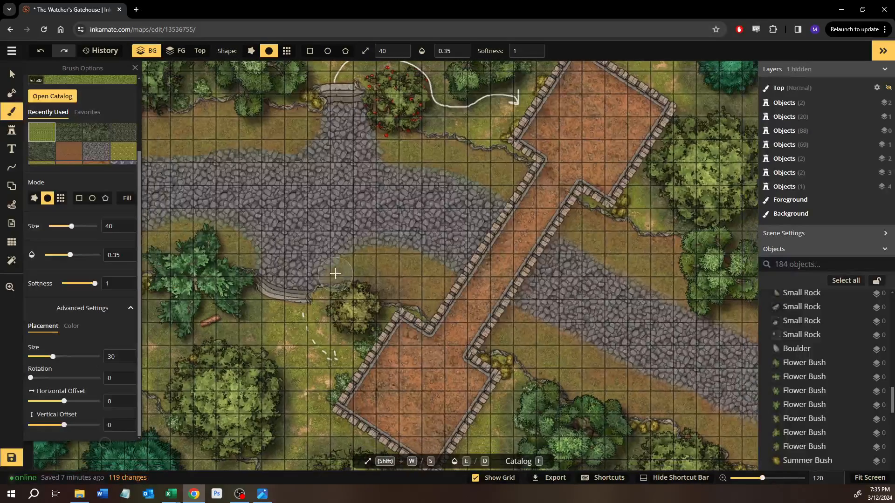
pyautogui.scroll(4, 238, 258)
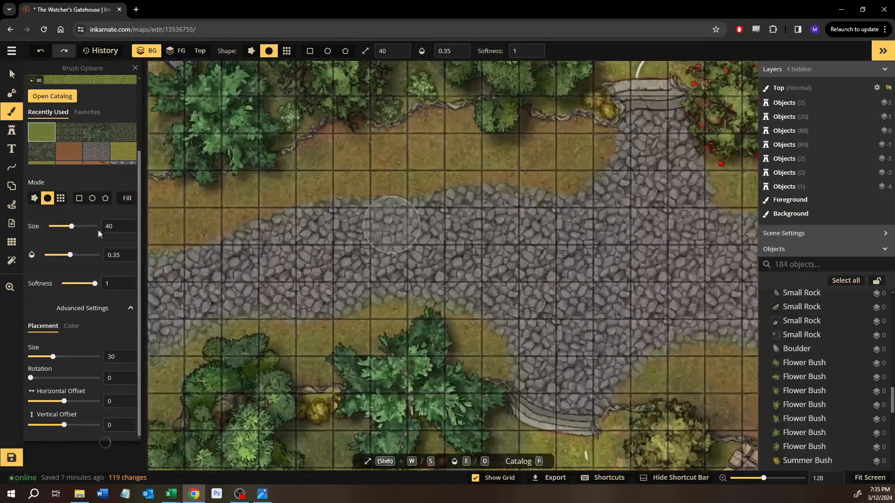
pyautogui.scroll(5, 246, 282)
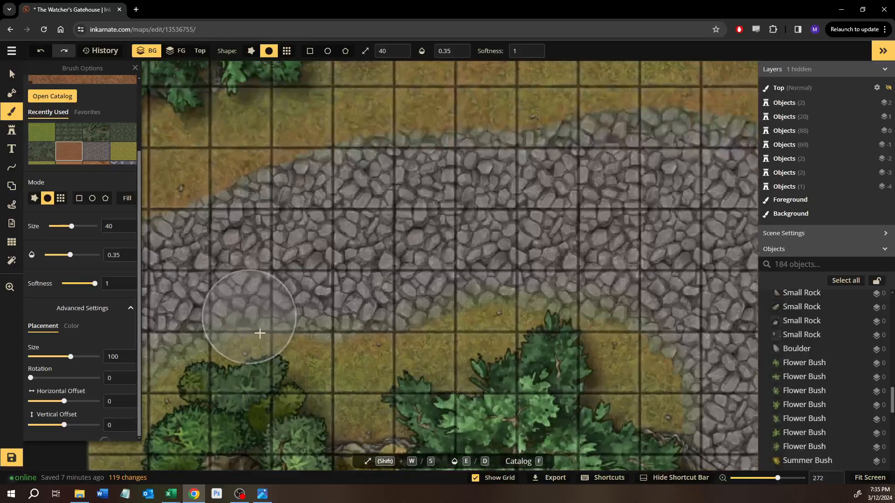
pyautogui.hotkey('shift', 's')
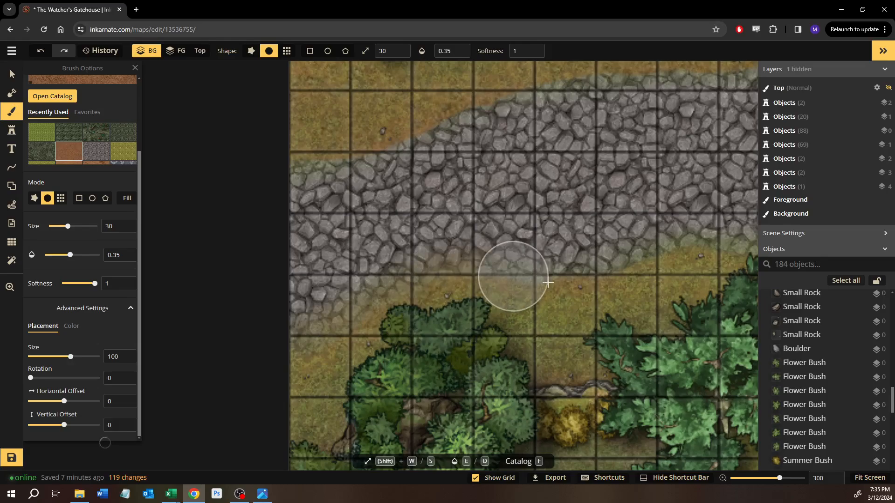
pyautogui.moveTo(728, 238); pyautogui.dragTo(724, 237)
pyautogui.moveTo(724, 237)
pyautogui.mouseDown()
pyautogui.moveTo(529, 263)
pyautogui.moveTo(371, 242)
pyautogui.moveTo(452, 270)
pyautogui.moveTo(526, 315)
pyautogui.moveTo(543, 369)
pyautogui.moveTo(513, 293)
pyautogui.mouseUp()
pyautogui.scroll(1, 372, 243)
pyautogui.moveTo(592, 366); pyautogui.dragTo(406, 267)
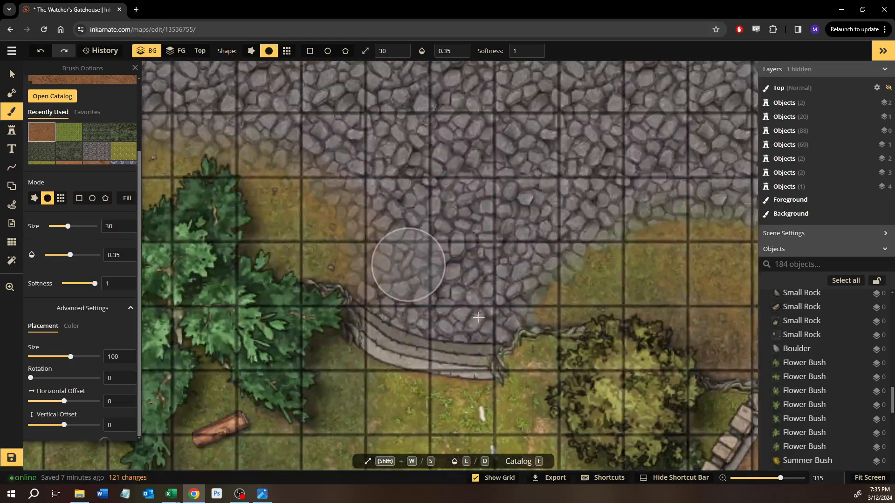
# - Blend reddish dirt along the curved road edge from the southern stone steps east to the gatehouse wall
pyautogui.moveTo(531, 324)
pyautogui.mouseDown()
pyautogui.moveTo(565, 271)
pyautogui.moveTo(598, 247)
pyautogui.mouseUp()
pyautogui.moveTo(653, 235)
pyautogui.mouseDown()
pyautogui.moveTo(625, 268)
pyautogui.moveTo(492, 307)
pyautogui.mouseUp()
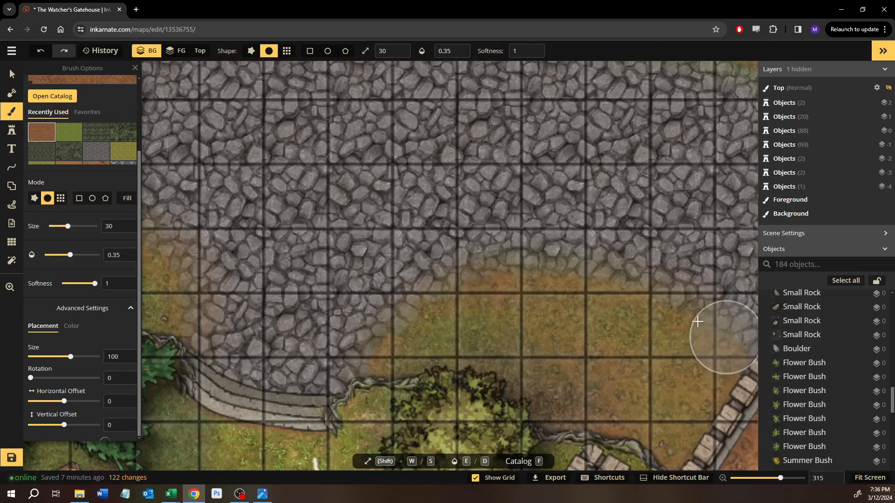
pyautogui.moveTo(577, 279)
pyautogui.mouseDown()
pyautogui.moveTo(467, 280)
pyautogui.moveTo(401, 327)
pyautogui.mouseUp()
pyautogui.moveTo(561, 287)
pyautogui.mouseDown()
pyautogui.moveTo(330, 216)
pyautogui.moveTo(242, 174)
pyautogui.mouseUp()
pyautogui.moveTo(445, 247); pyautogui.dragTo(269, 189)
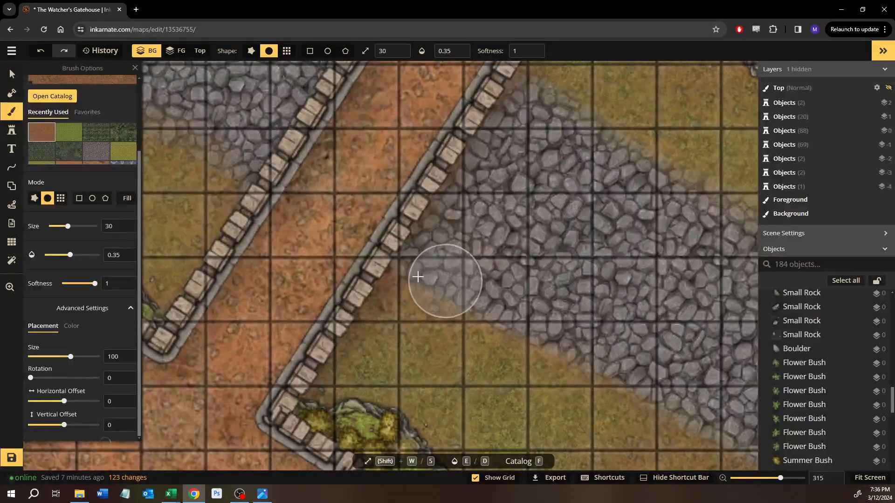
# - Paint a reddish dirt border along the southern side of the eastern road, from the gatehouse wall to the map edge
pyautogui.moveTo(443, 278)
pyautogui.mouseDown()
pyautogui.moveTo(329, 200)
pyautogui.moveTo(279, 181)
pyautogui.mouseUp()
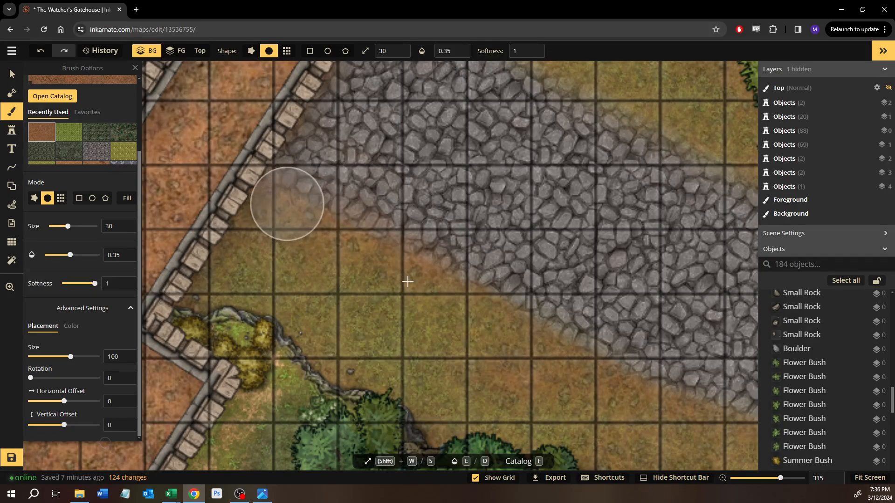
pyautogui.moveTo(407, 281)
pyautogui.mouseDown()
pyautogui.moveTo(519, 308)
pyautogui.moveTo(588, 362)
pyautogui.moveTo(680, 402)
pyautogui.moveTo(697, 399)
pyautogui.moveTo(404, 266)
pyautogui.mouseUp()
pyautogui.moveTo(389, 262)
pyautogui.mouseDown()
pyautogui.moveTo(538, 349)
pyautogui.moveTo(663, 398)
pyautogui.moveTo(437, 249)
pyautogui.moveTo(569, 332)
pyautogui.moveTo(729, 391)
pyautogui.mouseUp()
pyautogui.moveTo(666, 372); pyautogui.dragTo(463, 293)
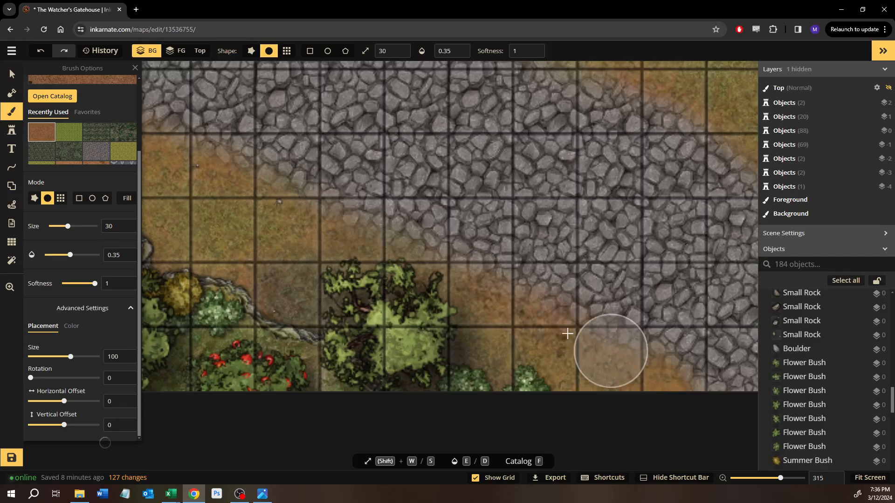
pyautogui.moveTo(567, 334); pyautogui.dragTo(453, 272)
# - Paint a reddish dirt border along the northern side of the eastern road, from the map's eastern edge back to the gatehouse wall
pyautogui.moveTo(613, 261)
pyautogui.mouseDown()
pyautogui.moveTo(543, 285)
pyautogui.moveTo(310, 328)
pyautogui.mouseUp()
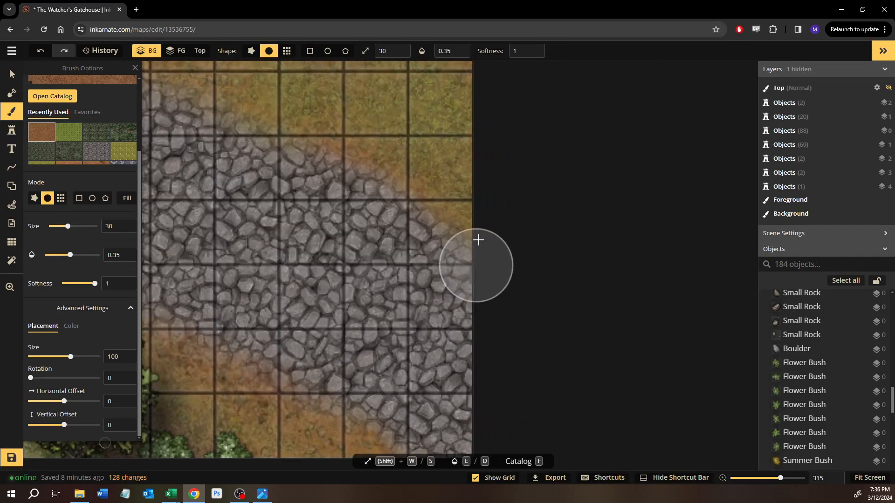
pyautogui.moveTo(478, 239); pyautogui.dragTo(606, 371)
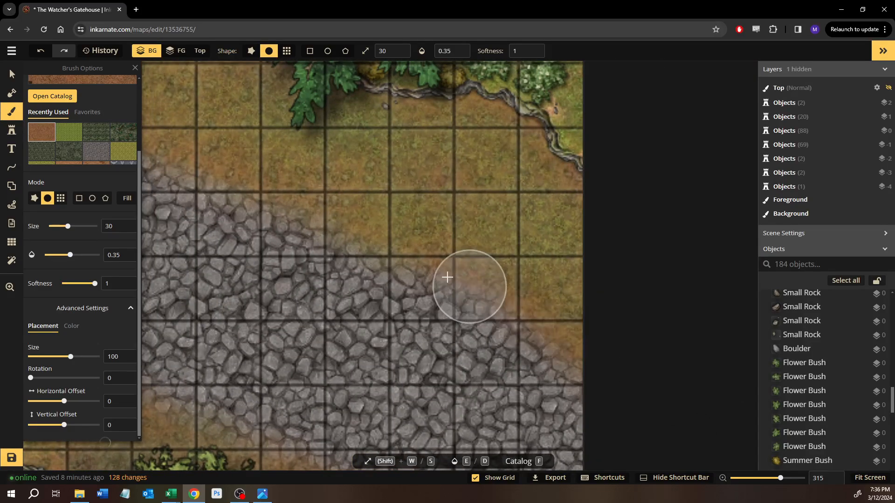
pyautogui.moveTo(447, 278)
pyautogui.mouseDown()
pyautogui.moveTo(200, 176)
pyautogui.moveTo(626, 327)
pyautogui.moveTo(524, 289)
pyautogui.moveTo(376, 210)
pyautogui.moveTo(289, 176)
pyautogui.moveTo(315, 199)
pyautogui.moveTo(653, 361)
pyautogui.moveTo(624, 346)
pyautogui.mouseUp()
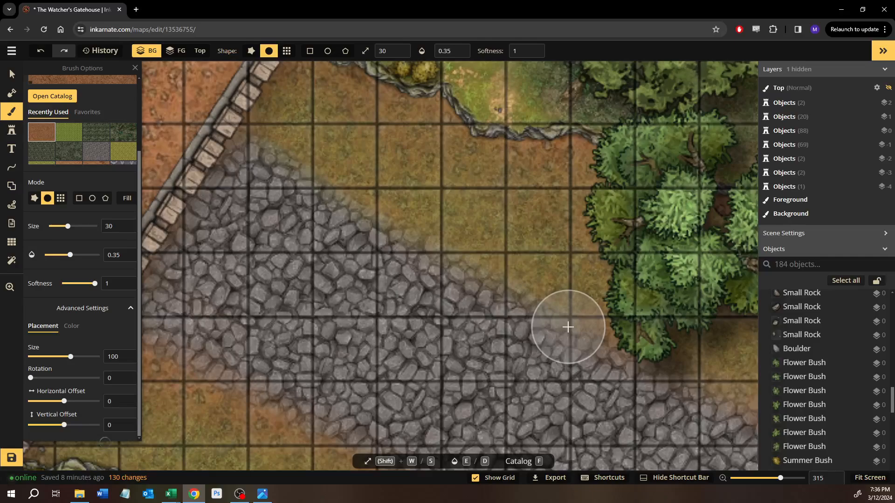
pyautogui.moveTo(547, 310)
pyautogui.mouseDown()
pyautogui.moveTo(457, 238)
pyautogui.moveTo(289, 161)
pyautogui.moveTo(497, 356)
pyautogui.moveTo(661, 424)
pyautogui.mouseUp()
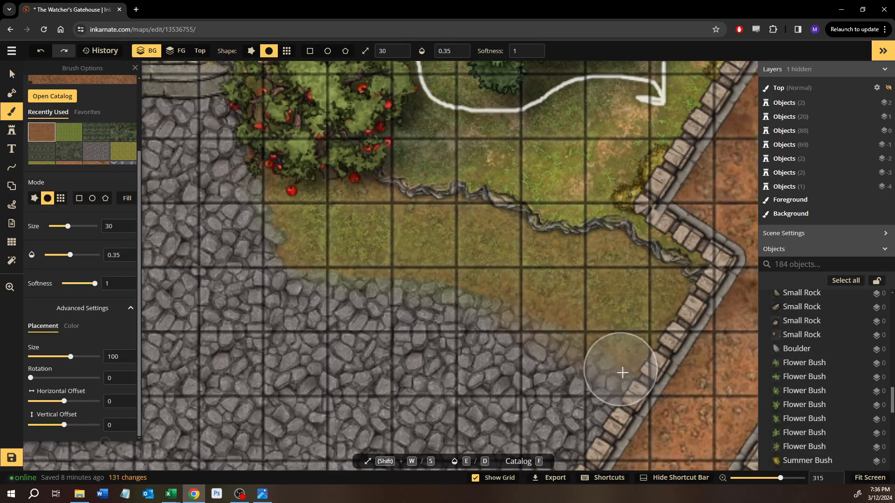
# - Blend reddish dirt along the northern road edge between the gatehouse wall and the red-fruited tree beside the northern steps
pyautogui.moveTo(582, 337)
pyautogui.mouseDown()
pyautogui.moveTo(473, 293)
pyautogui.moveTo(346, 268)
pyautogui.moveTo(315, 271)
pyautogui.mouseUp()
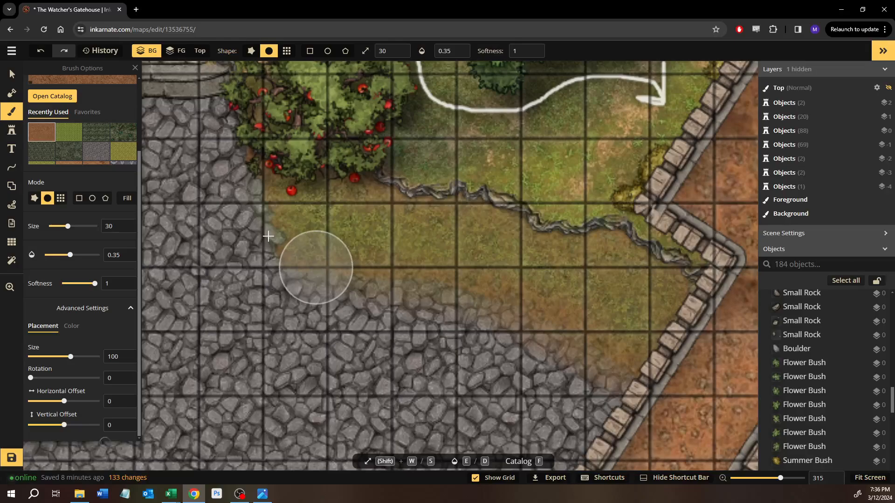
pyautogui.moveTo(268, 236)
pyautogui.mouseDown()
pyautogui.moveTo(244, 165)
pyautogui.moveTo(280, 260)
pyautogui.moveTo(431, 289)
pyautogui.mouseUp()
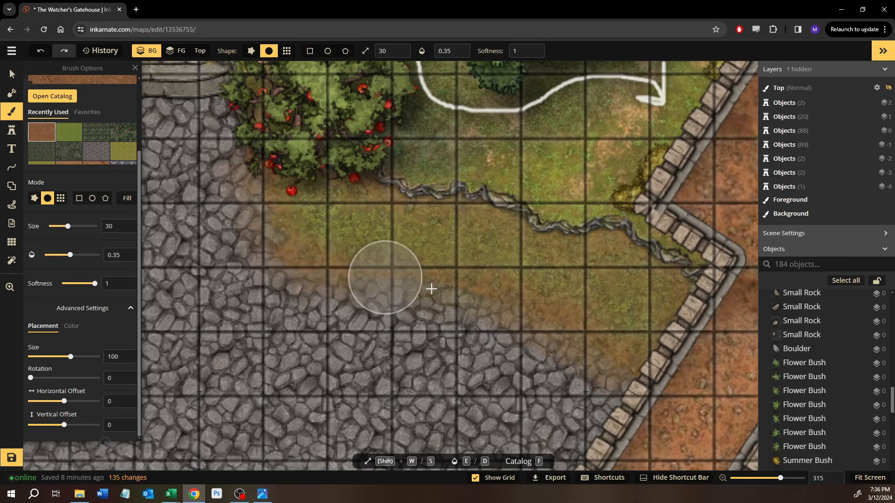
pyautogui.moveTo(365, 290); pyautogui.dragTo(723, 330)
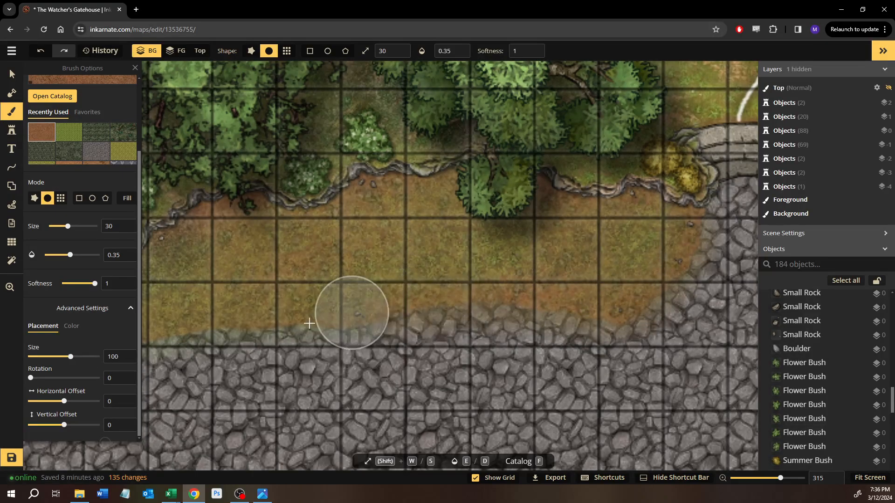
# - Blend reddish dirt along the northern side of the western road, between the northern stone steps and the map's western edge
pyautogui.moveTo(309, 323)
pyautogui.mouseDown()
pyautogui.moveTo(249, 320)
pyautogui.moveTo(499, 307)
pyautogui.mouseUp()
pyautogui.moveTo(594, 312); pyautogui.dragTo(410, 303)
pyautogui.moveTo(718, 279)
pyautogui.mouseDown()
pyautogui.moveTo(648, 282)
pyautogui.moveTo(599, 270)
pyautogui.mouseUp()
pyautogui.scroll(1, 620, 260)
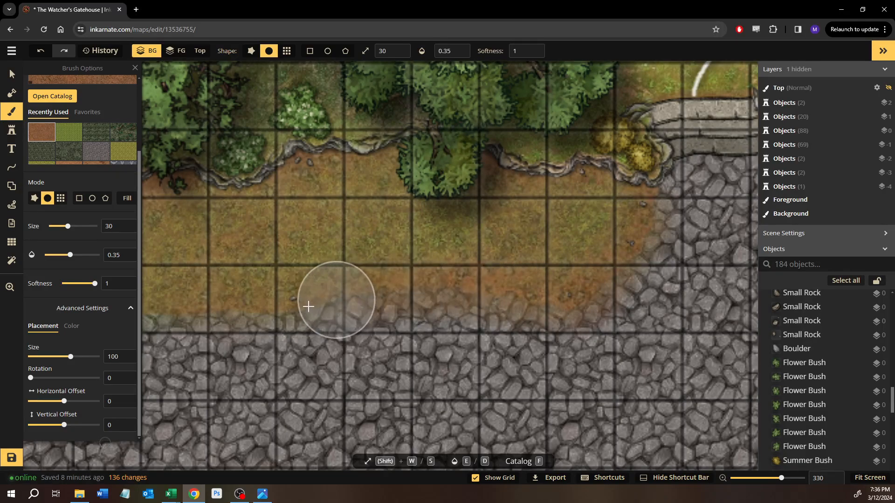
pyautogui.moveTo(308, 307); pyautogui.dragTo(687, 296)
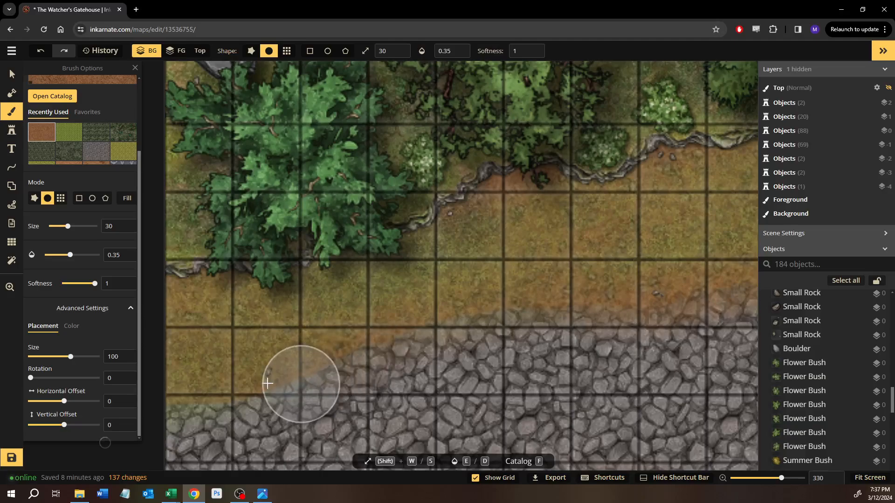
pyautogui.moveTo(194, 403); pyautogui.dragTo(226, 398)
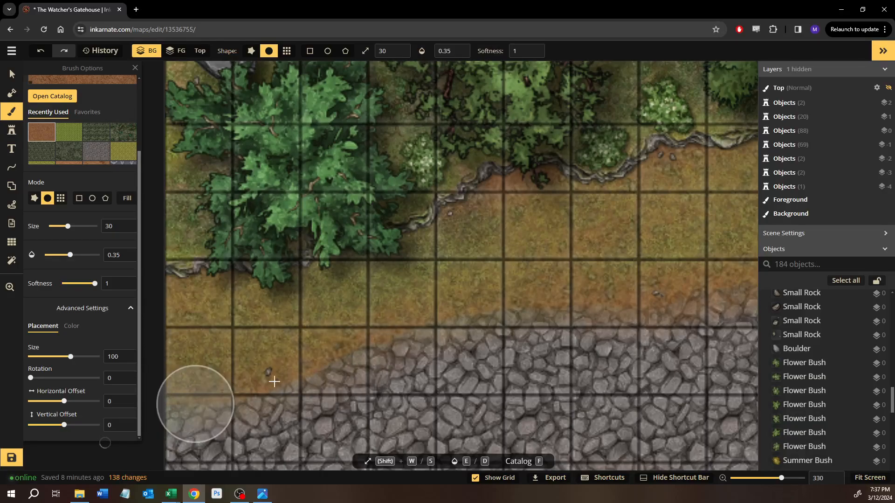
pyautogui.moveTo(274, 382)
pyautogui.mouseDown()
pyautogui.moveTo(478, 310)
pyautogui.moveTo(587, 306)
pyautogui.mouseUp()
pyautogui.scroll(-1, 639, 342)
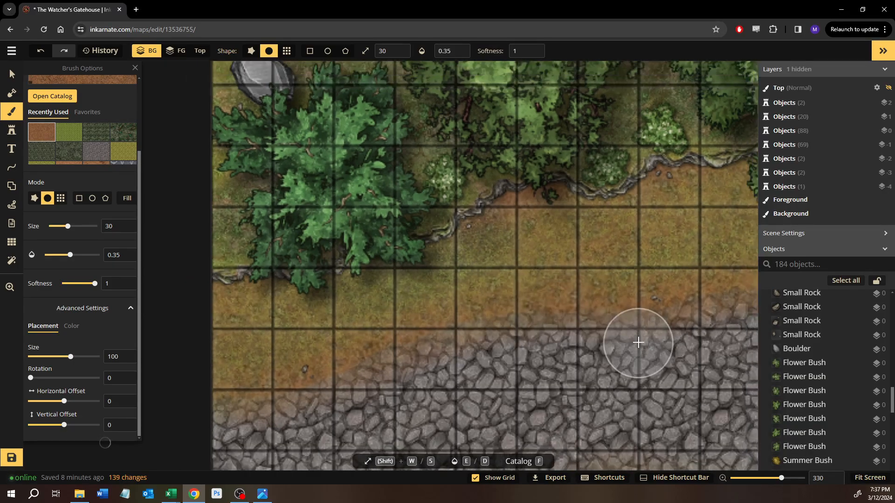
pyautogui.moveTo(615, 353); pyautogui.dragTo(503, 216)
# - Dust the western road's cobblestones with reddish dirt, using brush size 70 and opacity 0.25
pyautogui.scroll(-2, 523, 277)
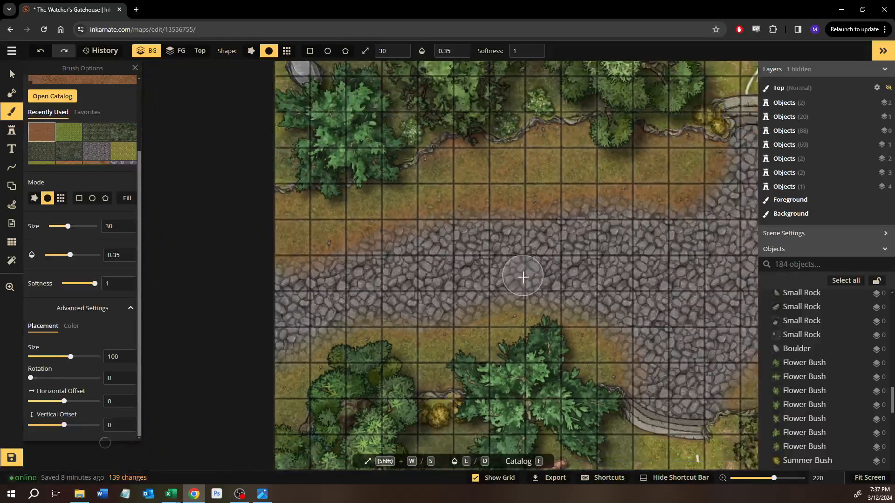
pyautogui.scroll(-2, 523, 277)
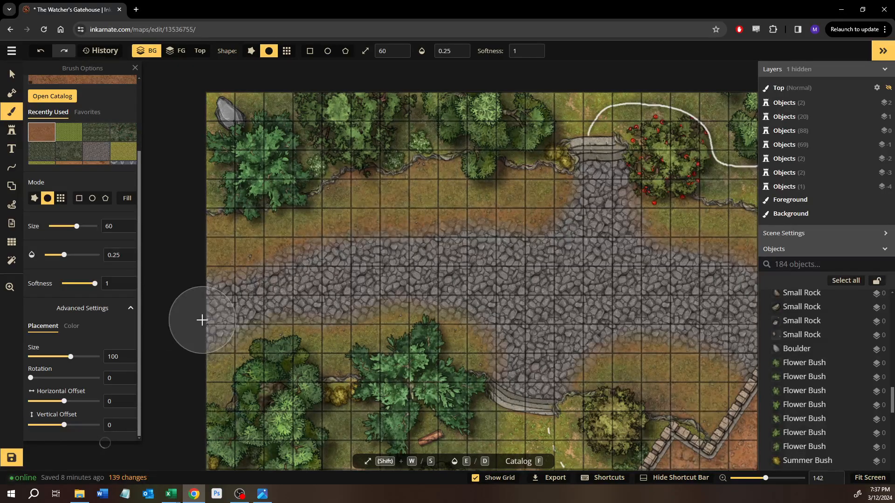
pyautogui.press('w')
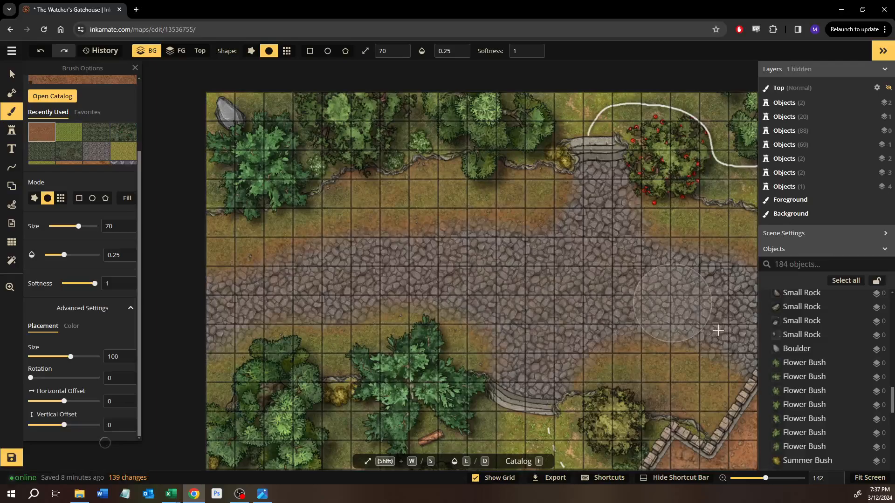
pyautogui.moveTo(733, 277); pyautogui.dragTo(723, 336)
pyautogui.moveTo(717, 328); pyautogui.dragTo(461, 253)
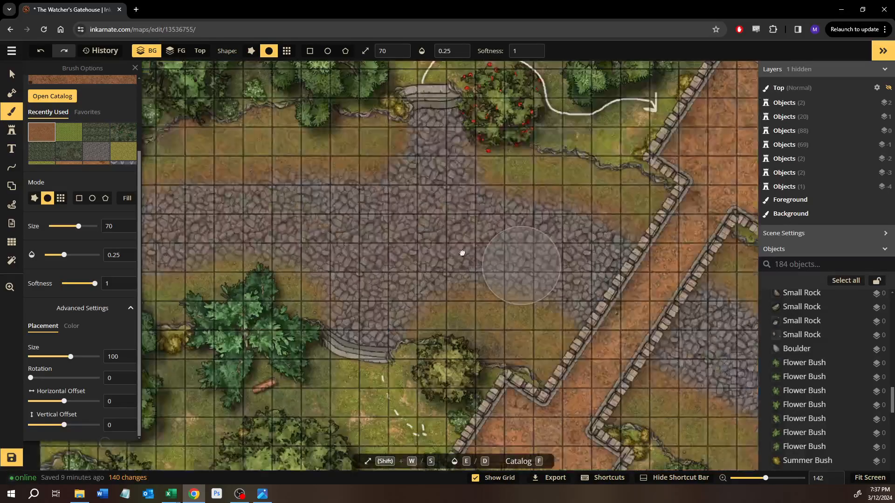
pyautogui.moveTo(519, 234); pyautogui.dragTo(488, 279)
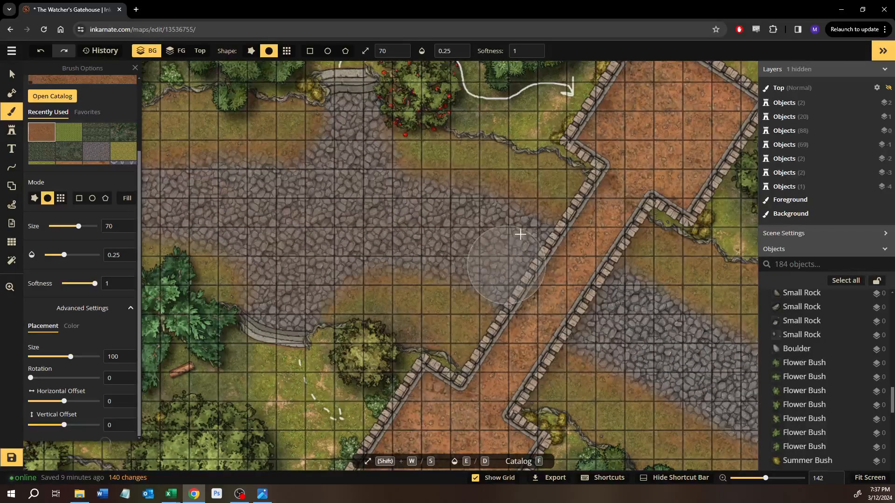
pyautogui.moveTo(519, 234); pyautogui.dragTo(521, 234)
pyautogui.moveTo(686, 347)
pyautogui.mouseDown()
pyautogui.moveTo(595, 317)
pyautogui.moveTo(494, 267)
pyautogui.mouseUp()
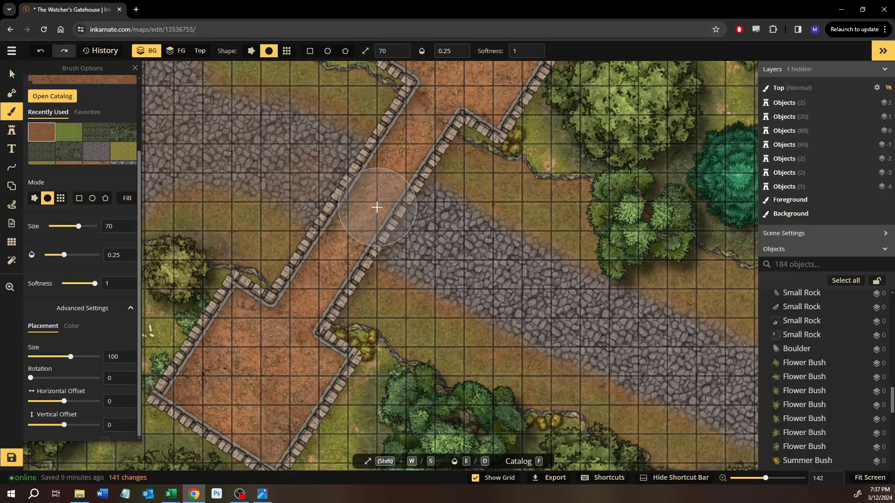
pyautogui.hotkey('ctrl', 'z')
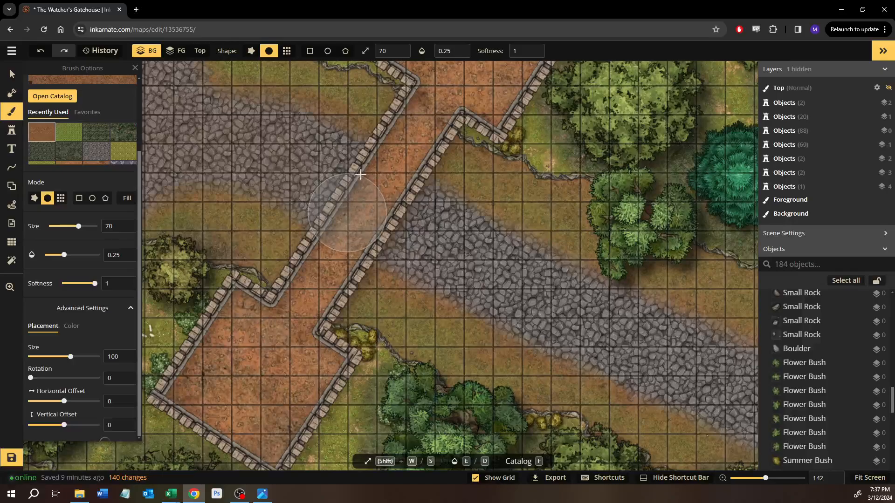
# - Dust the cobblestones beside the gatehouse's western wall and along the eastern road with the same faint reddish dirt
pyautogui.click(349, 150)
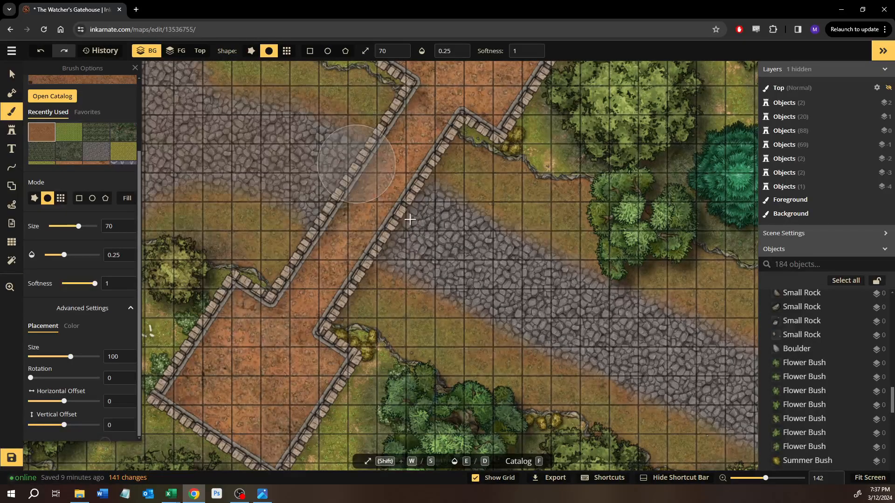
pyautogui.moveTo(404, 222); pyautogui.dragTo(284, 183)
pyautogui.scroll(-1, 321, 205)
pyautogui.scroll(-3, 321, 205)
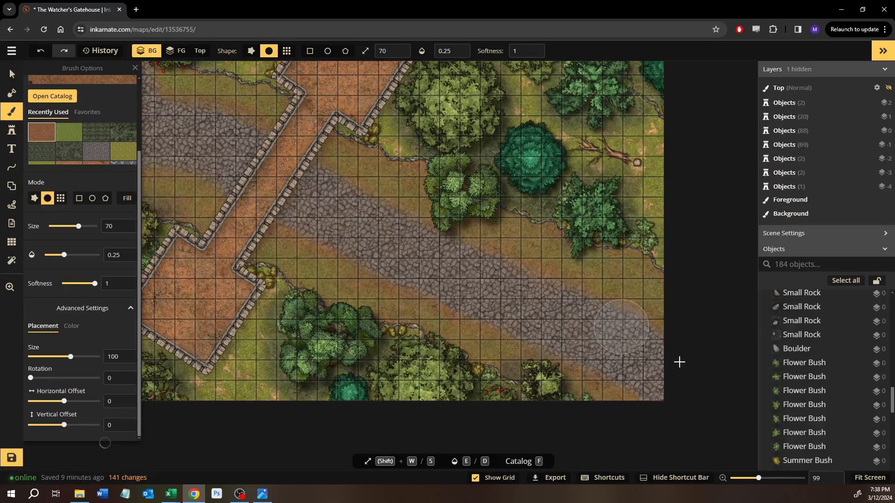
# - Paint green grass at brush size 25 and opacity 0.25 over the dirt north of the western road, near the map's western edge
pyautogui.scroll(-6, 356, 282)
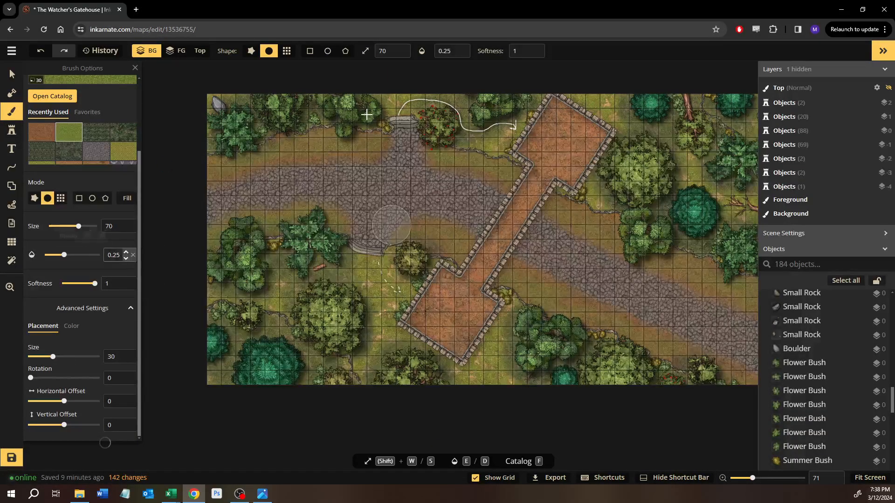
pyautogui.scroll(15, 311, 188)
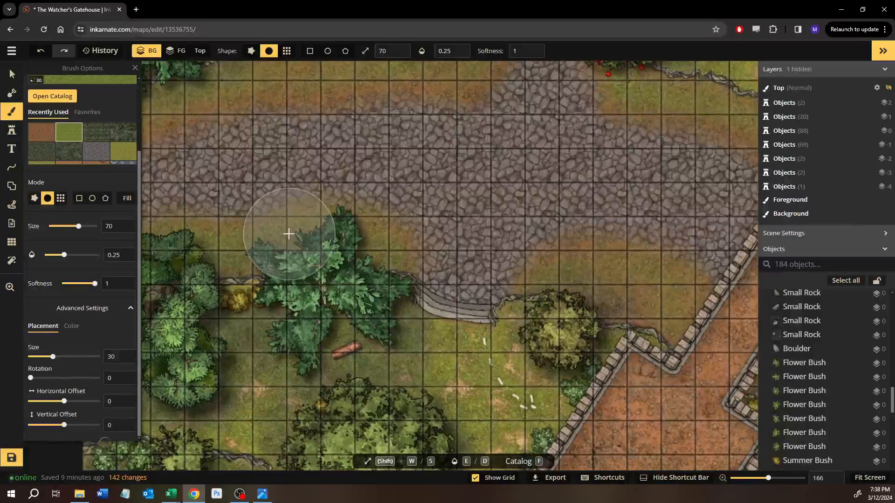
pyautogui.scroll(-2, 289, 234)
pyautogui.moveTo(284, 232); pyautogui.dragTo(443, 345)
pyautogui.scroll(4, 308, 317)
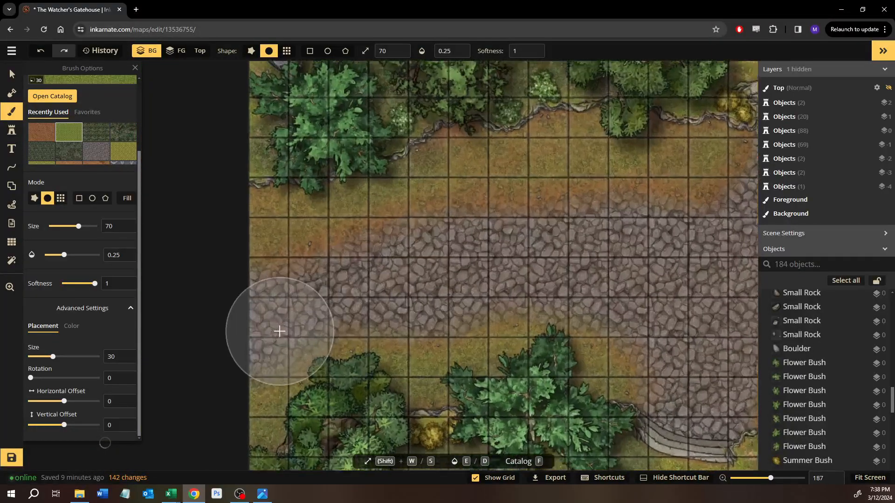
pyautogui.scroll(5, 286, 231)
pyautogui.press('s')
pyautogui.press('s')
pyautogui.press('s')
pyautogui.press('s')
pyautogui.press('s')
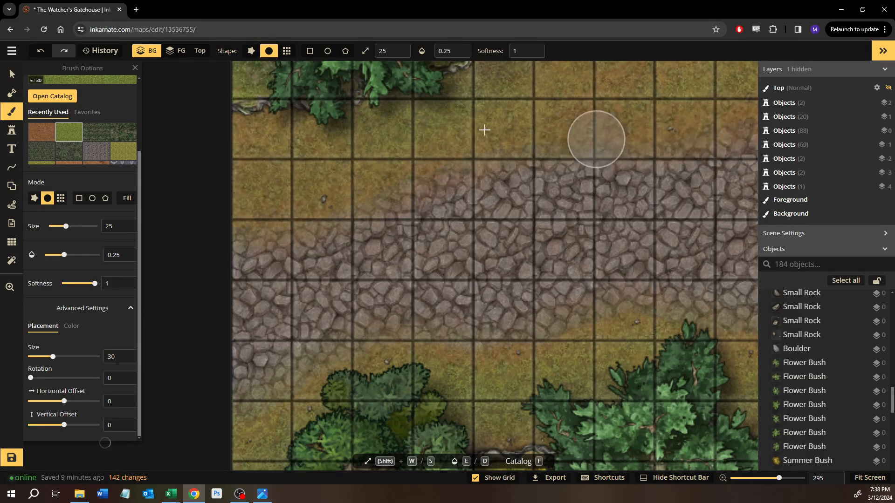
pyautogui.click(661, 132)
# - Continue the faint green grass along the northern side of the western road up to the northern stone steps
pyautogui.moveTo(624, 150)
pyautogui.mouseDown()
pyautogui.moveTo(417, 265)
pyautogui.moveTo(400, 263)
pyautogui.mouseUp()
pyautogui.scroll(1, 399, 221)
pyautogui.moveTo(567, 228); pyautogui.dragTo(349, 231)
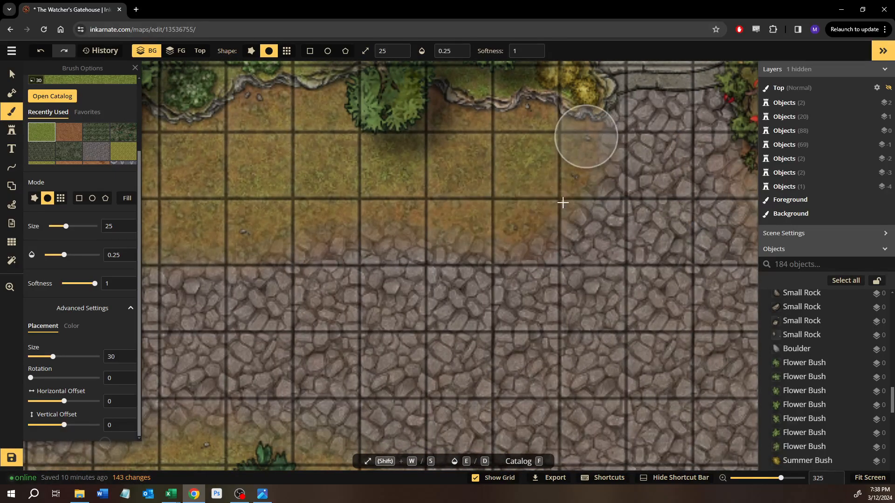
pyautogui.moveTo(591, 215); pyautogui.dragTo(213, 197)
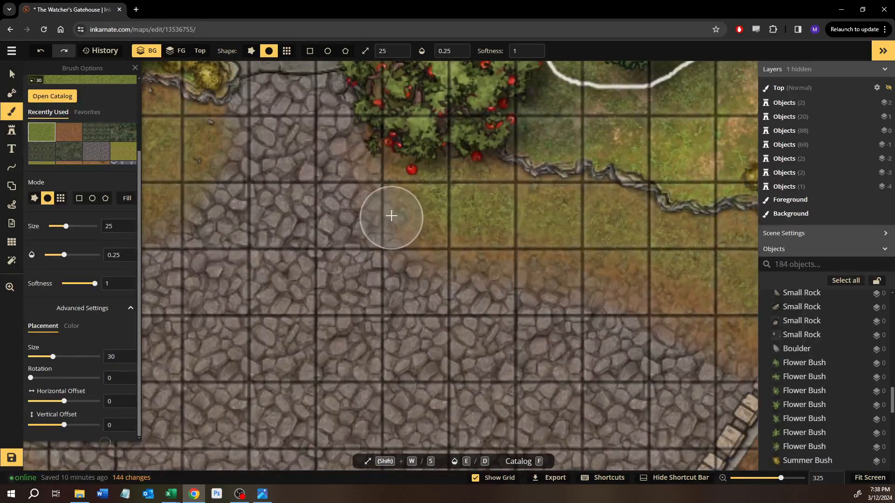
# - Paint faint green grass along the northern side of the western road, from the northern stone steps to the gatehouse wall
pyautogui.moveTo(501, 246)
pyautogui.mouseDown()
pyautogui.moveTo(659, 289)
pyautogui.moveTo(591, 261)
pyautogui.moveTo(401, 237)
pyautogui.moveTo(652, 317)
pyautogui.mouseUp()
pyautogui.moveTo(464, 255); pyautogui.dragTo(171, 159)
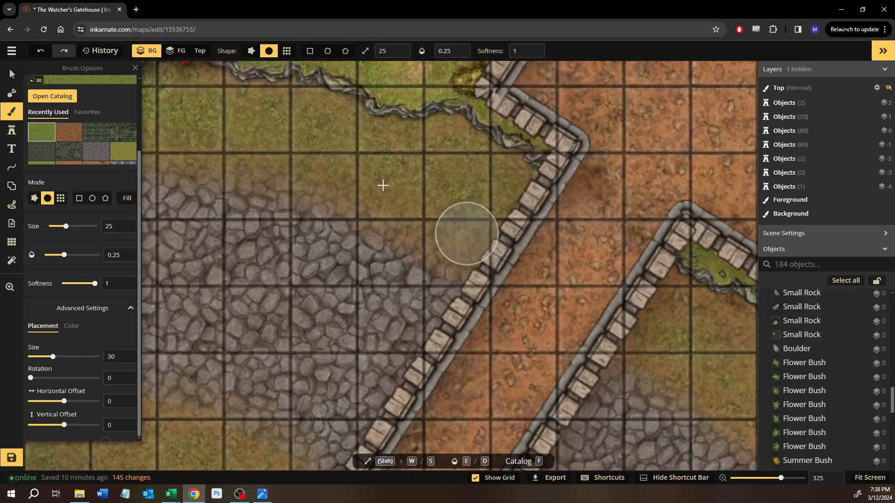
pyautogui.moveTo(383, 185); pyautogui.dragTo(455, 264)
pyautogui.moveTo(391, 286)
pyautogui.mouseDown()
pyautogui.moveTo(501, 209)
pyautogui.moveTo(565, 195)
pyautogui.mouseUp()
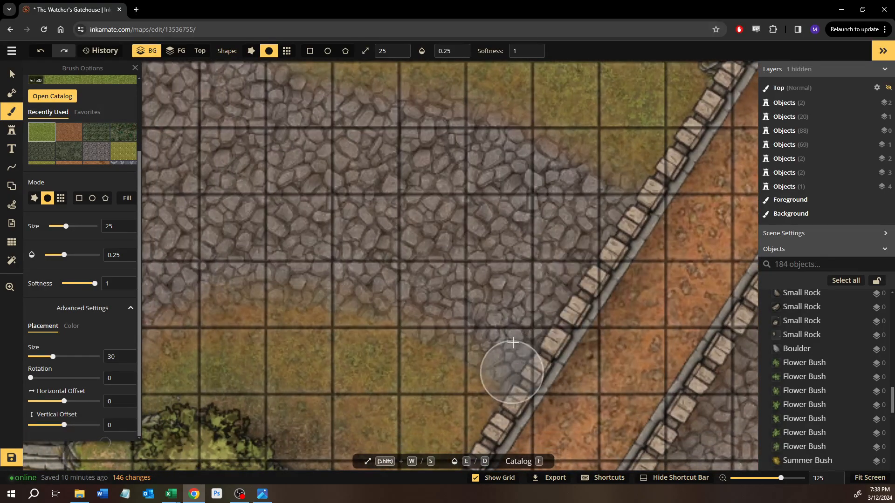
# - Paint the same faint grass along the western road's southern side, between the gatehouse wall and the southern stone steps
pyautogui.moveTo(512, 343); pyautogui.dragTo(546, 223)
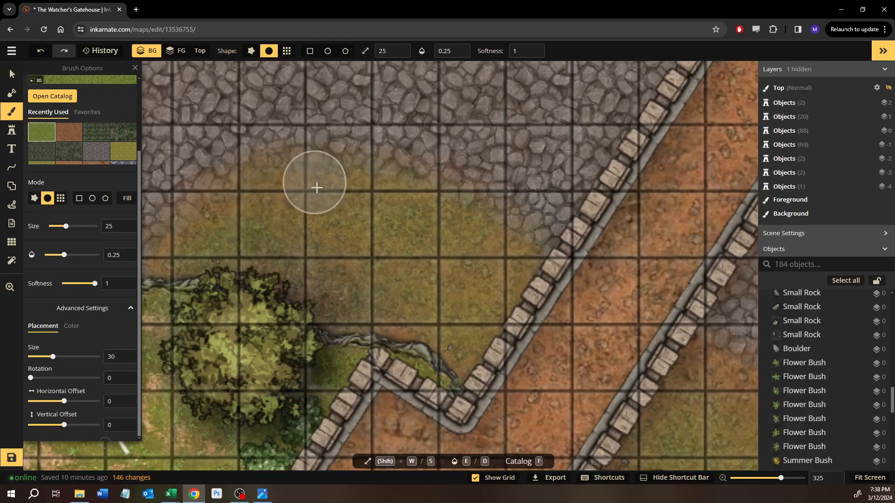
pyautogui.moveTo(478, 203); pyautogui.dragTo(396, 222)
pyautogui.moveTo(396, 222); pyautogui.dragTo(651, 238)
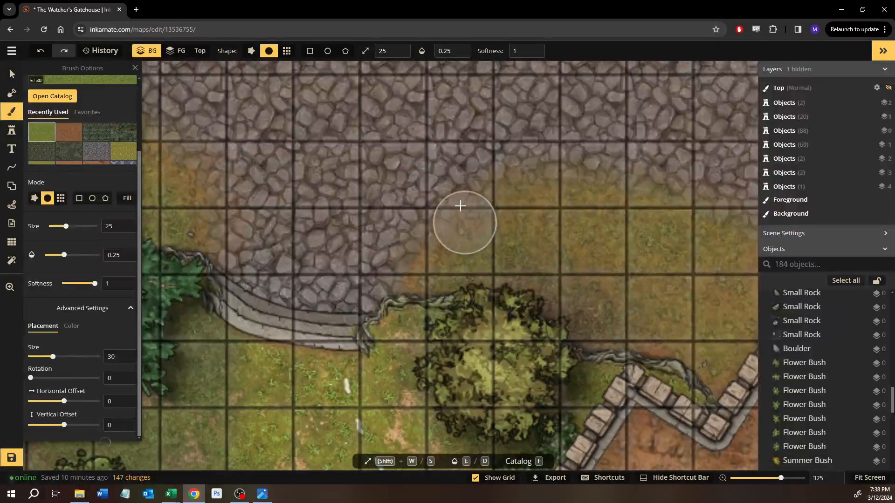
pyautogui.moveTo(416, 273); pyautogui.dragTo(415, 262)
pyautogui.moveTo(415, 262); pyautogui.dragTo(792, 378)
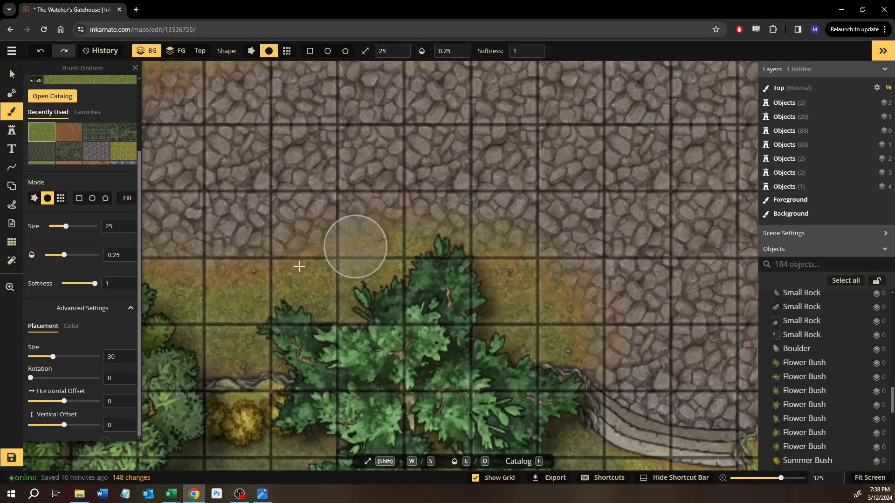
# - Blend faint green grass over the dirt west of the southern stone steps and along the opposite northern edge of the western road
pyautogui.click(185, 265)
pyautogui.moveTo(192, 282)
pyautogui.mouseDown()
pyautogui.moveTo(489, 290)
pyautogui.moveTo(641, 320)
pyautogui.mouseUp()
pyautogui.moveTo(382, 370)
pyautogui.mouseDown()
pyautogui.moveTo(606, 288)
pyautogui.moveTo(298, 319)
pyautogui.mouseUp()
pyautogui.moveTo(538, 276); pyautogui.dragTo(354, 348)
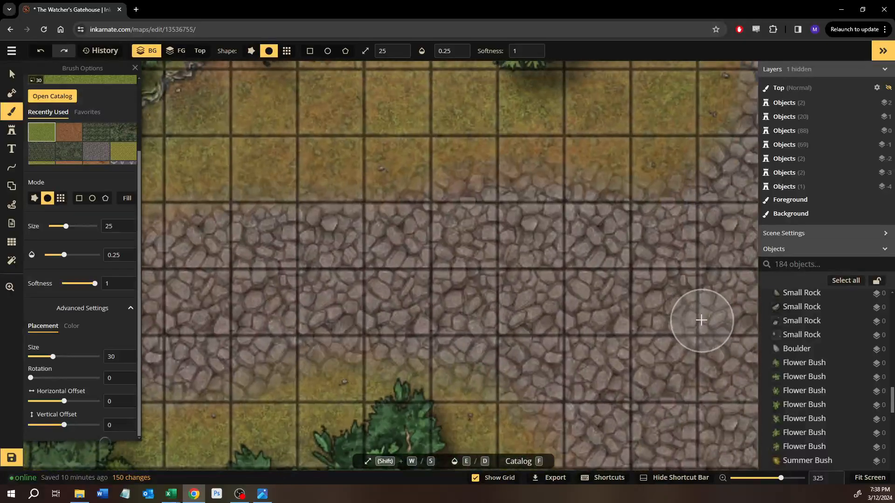
pyautogui.moveTo(701, 320); pyautogui.dragTo(595, 263)
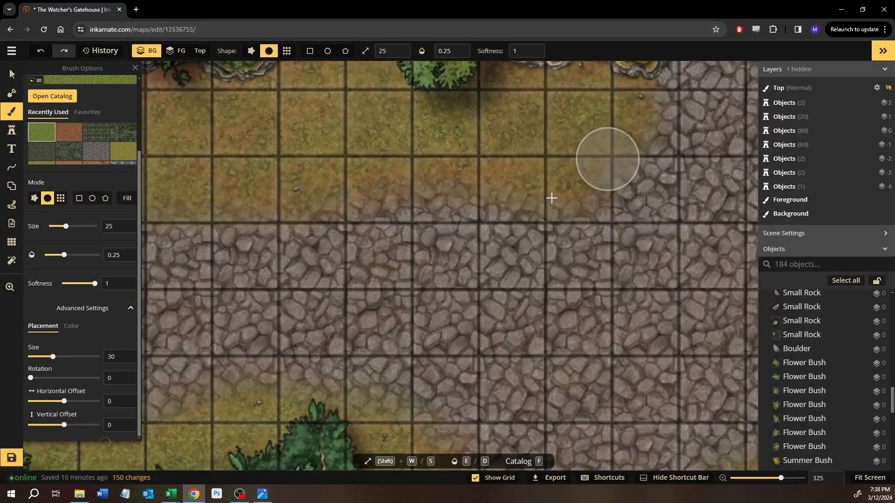
pyautogui.moveTo(551, 198)
pyautogui.mouseDown()
pyautogui.moveTo(429, 184)
pyautogui.moveTo(309, 198)
pyautogui.moveTo(198, 193)
pyautogui.mouseUp()
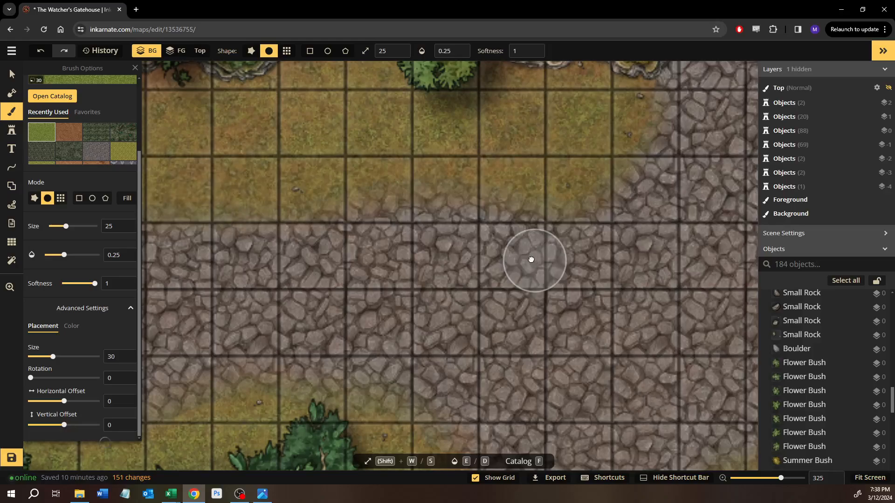
# - Paint faint green grass along the northern side of the eastern road, from the gatehouse wall to the nearby trees
pyautogui.moveTo(531, 259); pyautogui.dragTo(261, 144)
pyautogui.moveTo(723, 258); pyautogui.dragTo(107, 117)
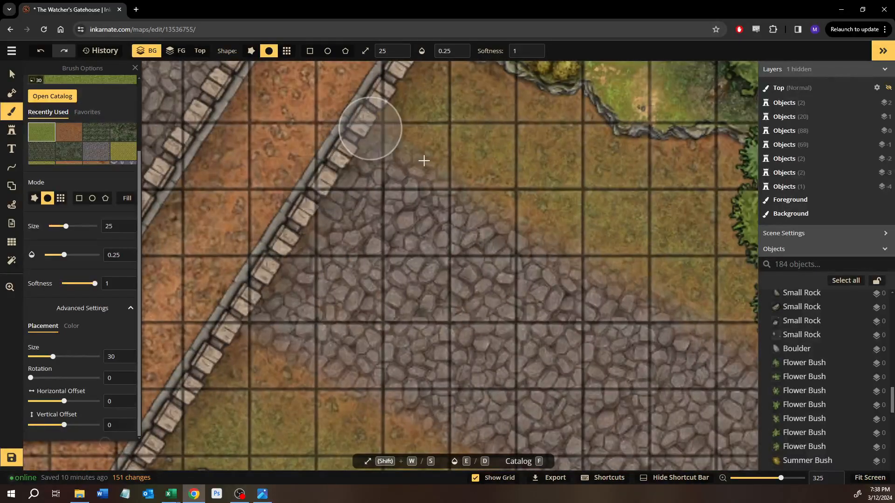
pyautogui.scroll(1, 440, 170)
pyautogui.moveTo(440, 170); pyautogui.dragTo(333, 257)
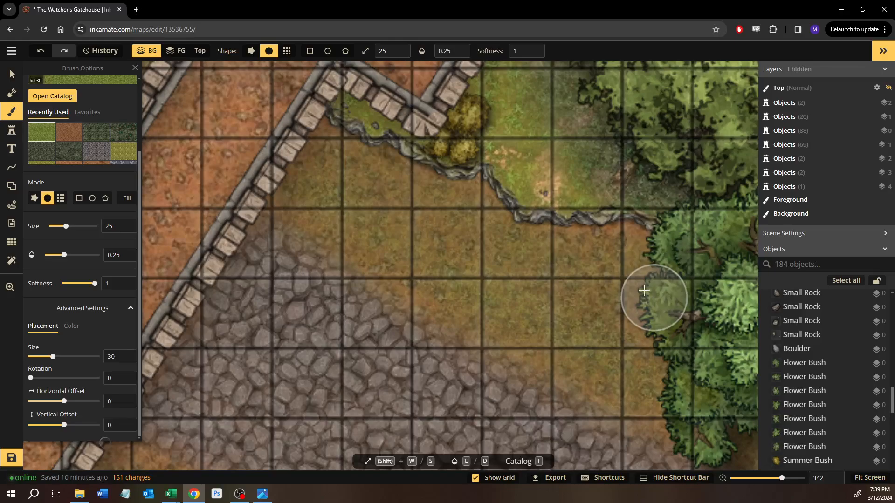
pyautogui.moveTo(278, 216)
pyautogui.mouseDown()
pyautogui.moveTo(404, 311)
pyautogui.moveTo(503, 351)
pyautogui.moveTo(610, 412)
pyautogui.mouseUp()
# - Paint faint green grass over the dirt along the southern side of the eastern road, from the gatehouse to the map's southeast corner
pyautogui.moveTo(478, 360); pyautogui.dragTo(652, 170)
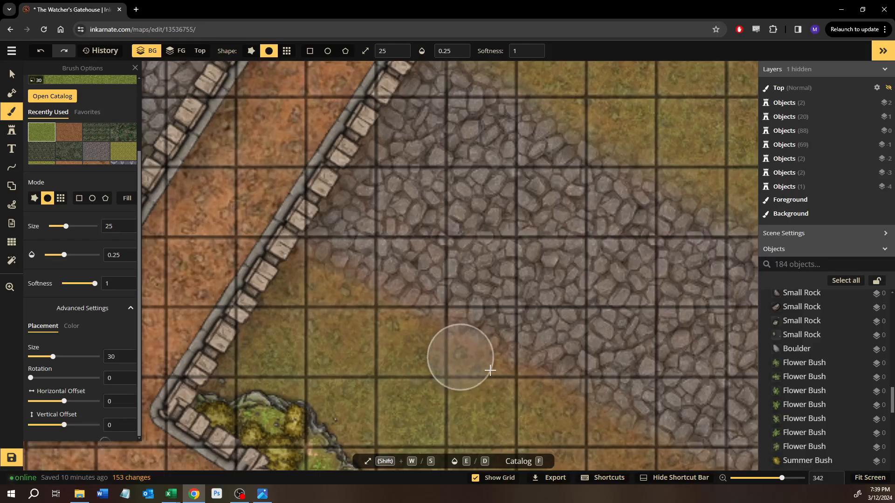
pyautogui.moveTo(602, 418)
pyautogui.mouseDown()
pyautogui.moveTo(443, 219)
pyautogui.moveTo(400, 212)
pyautogui.mouseUp()
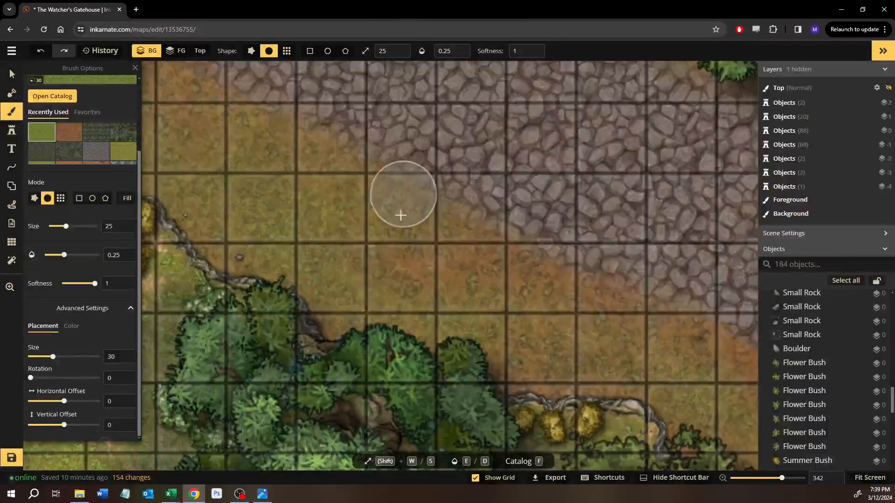
pyautogui.moveTo(603, 301)
pyautogui.mouseDown()
pyautogui.moveTo(746, 359)
pyautogui.moveTo(529, 379)
pyautogui.moveTo(594, 352)
pyautogui.moveTo(194, 154)
pyautogui.mouseUp()
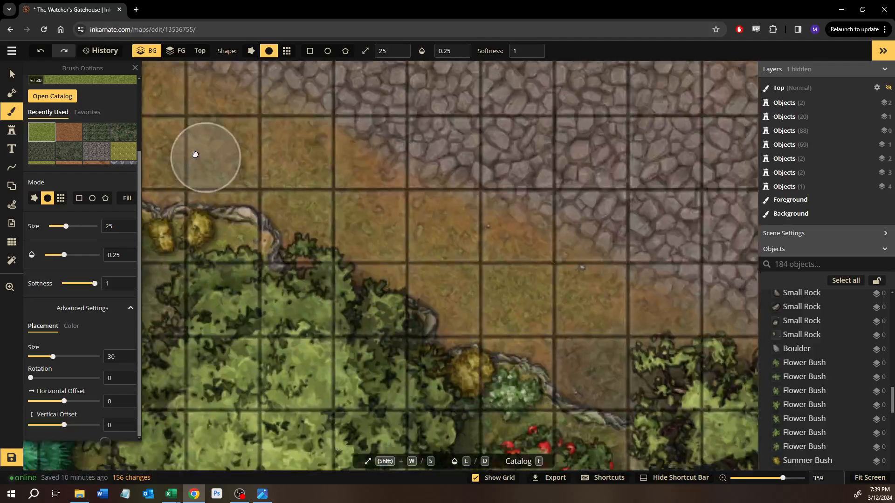
pyautogui.scroll(1, 193, 153)
pyautogui.moveTo(582, 262); pyautogui.dragTo(667, 287)
pyautogui.moveTo(620, 351)
pyautogui.mouseDown()
pyautogui.moveTo(576, 319)
pyautogui.moveTo(144, 252)
pyautogui.moveTo(239, 233)
pyautogui.mouseUp()
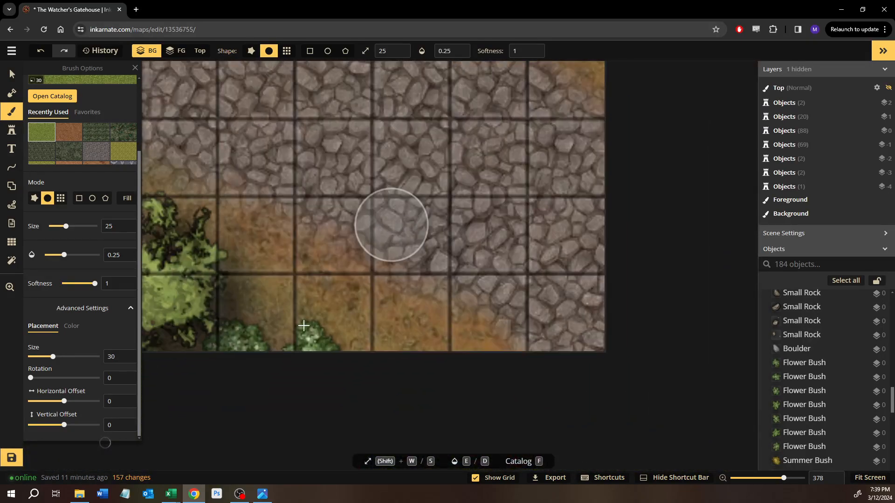
pyautogui.moveTo(197, 200)
pyautogui.mouseDown()
pyautogui.moveTo(252, 261)
pyautogui.moveTo(413, 361)
pyautogui.moveTo(501, 360)
pyautogui.mouseUp()
pyautogui.moveTo(260, 224); pyautogui.dragTo(488, 372)
# - Cover the dirt along the eastern road's northern side with faint green grass, from the map's eastern edge back toward the trees
pyautogui.moveTo(454, 221); pyautogui.dragTo(471, 452)
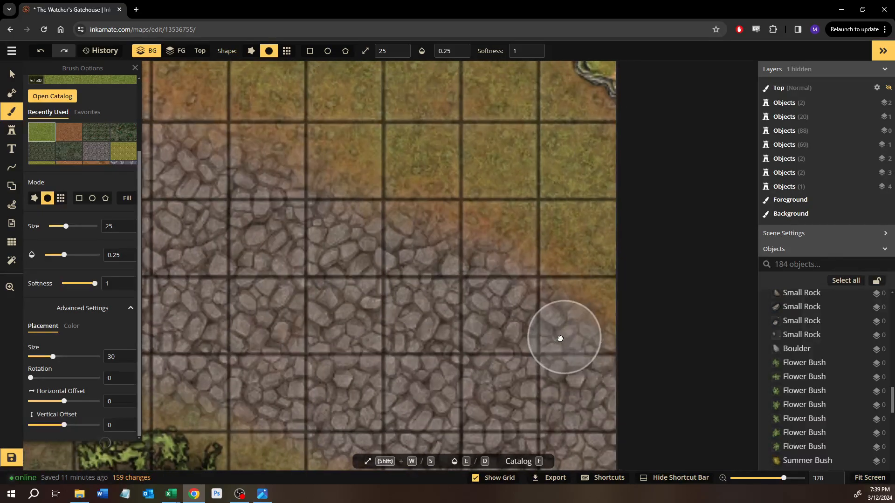
pyautogui.moveTo(564, 340); pyautogui.dragTo(403, 435)
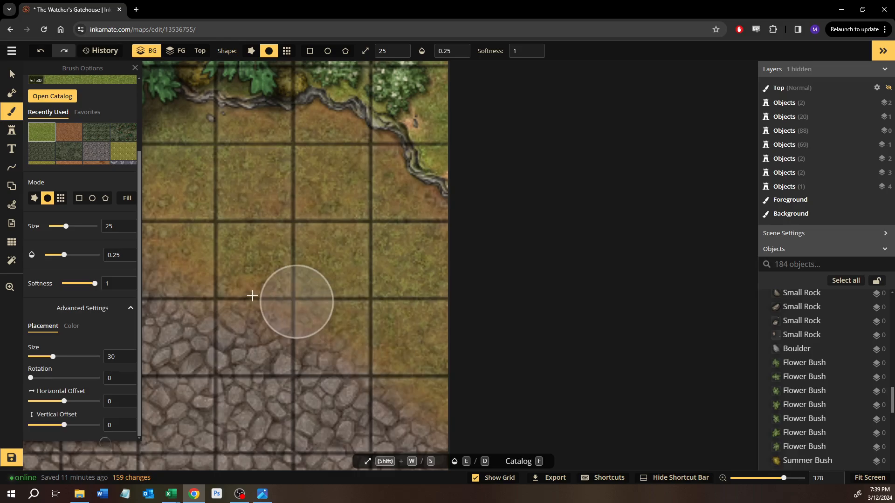
pyautogui.moveTo(202, 282)
pyautogui.mouseDown()
pyautogui.moveTo(337, 325)
pyautogui.moveTo(435, 403)
pyautogui.mouseUp()
pyautogui.moveTo(353, 222); pyautogui.dragTo(518, 350)
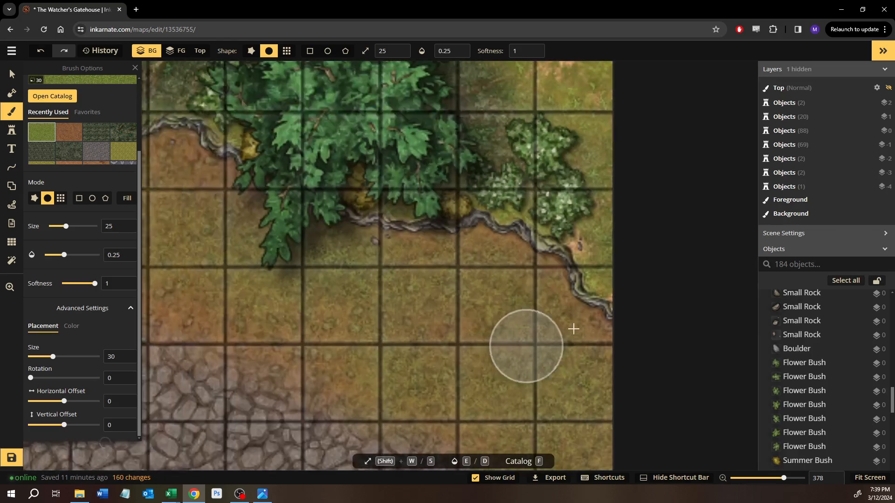
pyautogui.moveTo(430, 237)
pyautogui.mouseDown()
pyautogui.moveTo(357, 258)
pyautogui.moveTo(592, 318)
pyautogui.mouseUp()
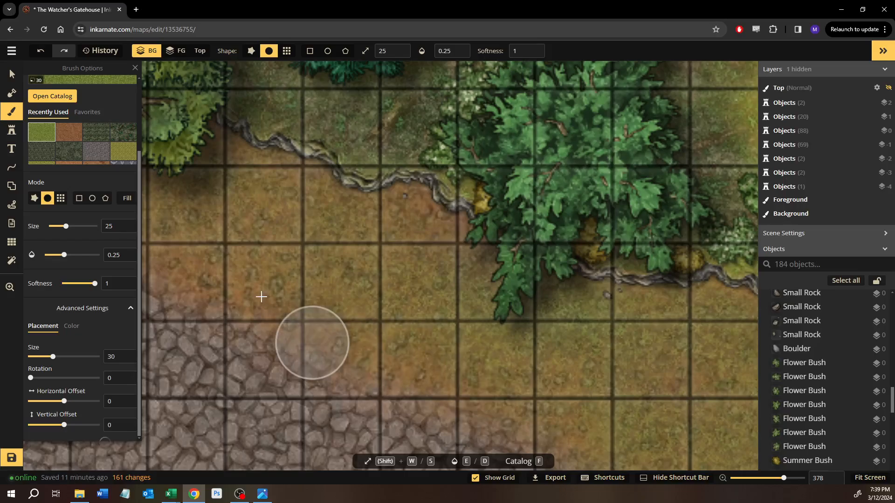
pyautogui.click(409, 203)
pyautogui.click(460, 229)
pyautogui.click(295, 175)
pyautogui.moveTo(290, 239); pyautogui.dragTo(580, 137)
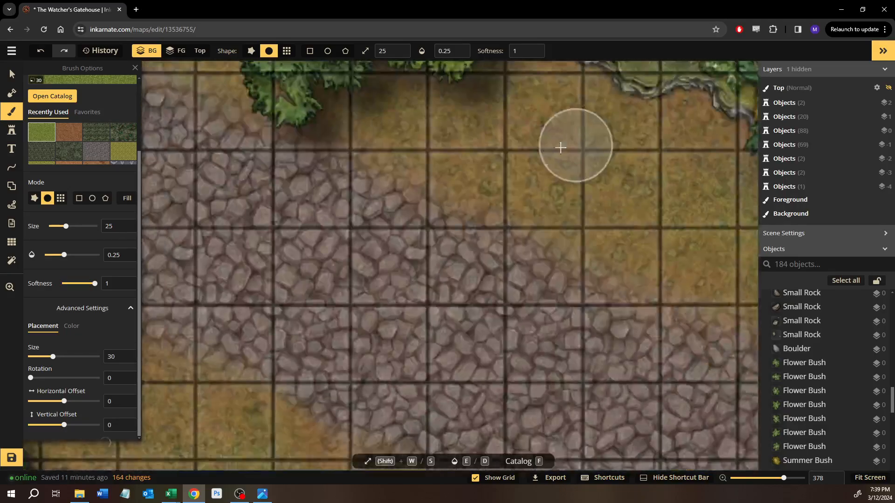
pyautogui.moveTo(483, 198); pyautogui.dragTo(586, 300)
pyautogui.scroll(-3, 433, 267)
pyautogui.scroll(-4, 310, 265)
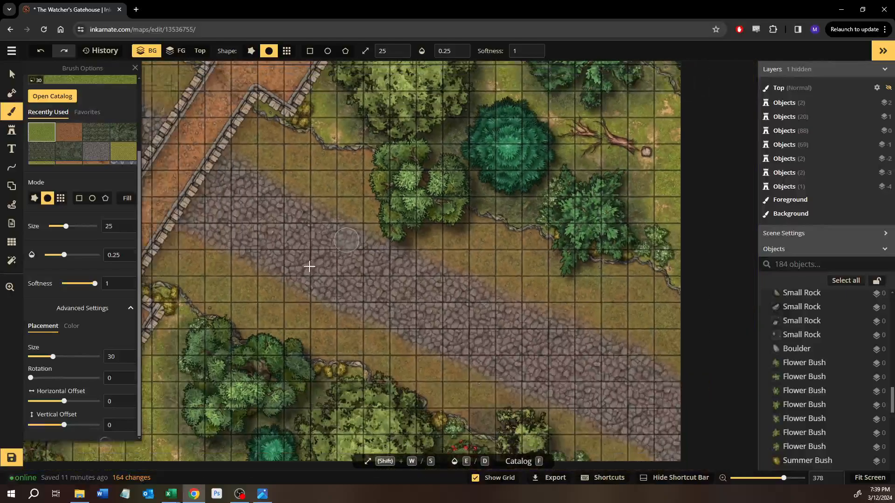
# - Try green grass strokes on the eastern road's cobblestones at brush size 17 and opacity 0.25, and undo them
pyautogui.moveTo(200, 197)
pyautogui.mouseDown()
pyautogui.moveTo(439, 317)
pyautogui.moveTo(363, 202)
pyautogui.mouseUp()
pyautogui.scroll(3, 514, 305)
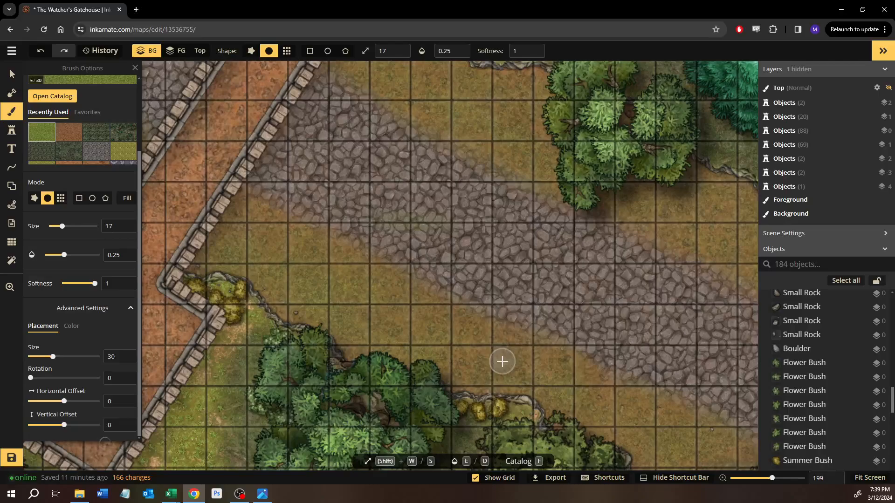
pyautogui.hotkey('ctrl', 'z')
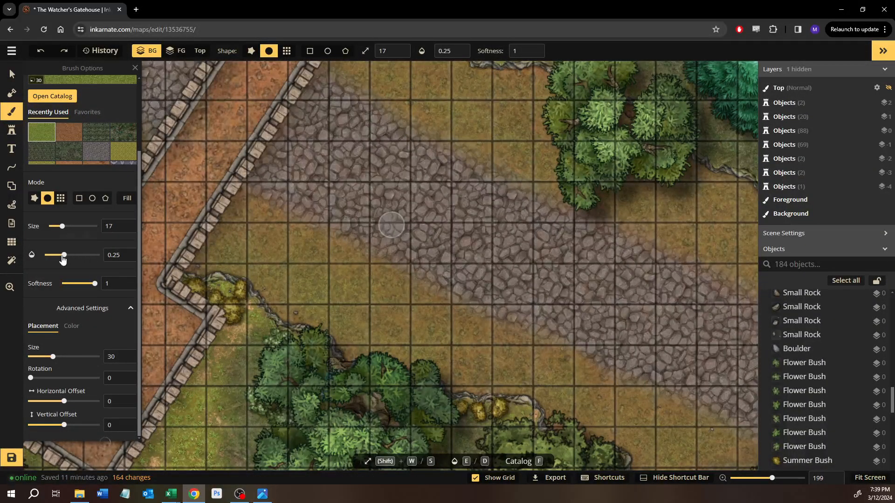
# - Try fainter grass on the eastern road's cobblestones, with opacity 0.1 and the brush size reduced to 7
pyautogui.click(126, 259)
pyautogui.scroll(10, 395, 219)
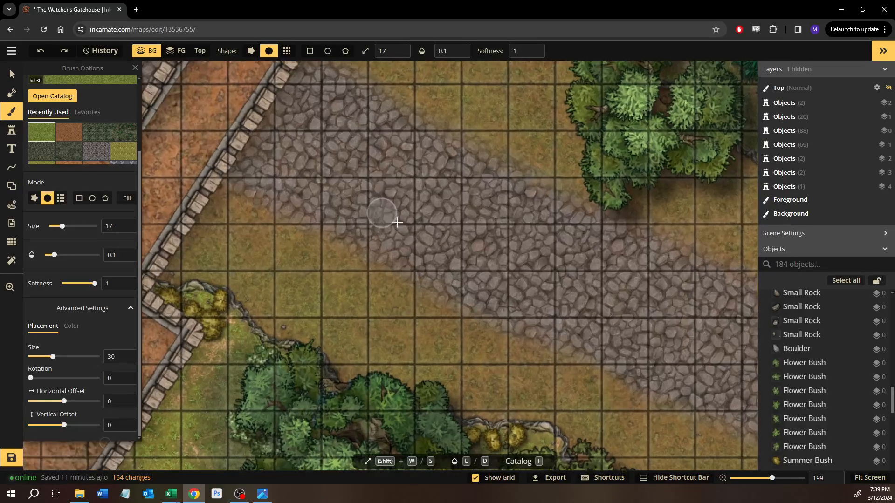
pyautogui.press('s')
pyautogui.press('s')
pyautogui.press('s')
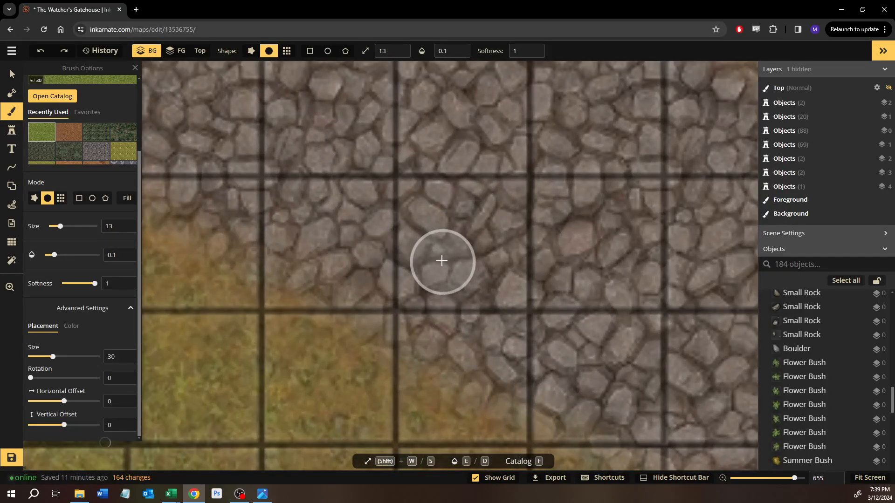
pyautogui.moveTo(461, 259); pyautogui.dragTo(501, 243)
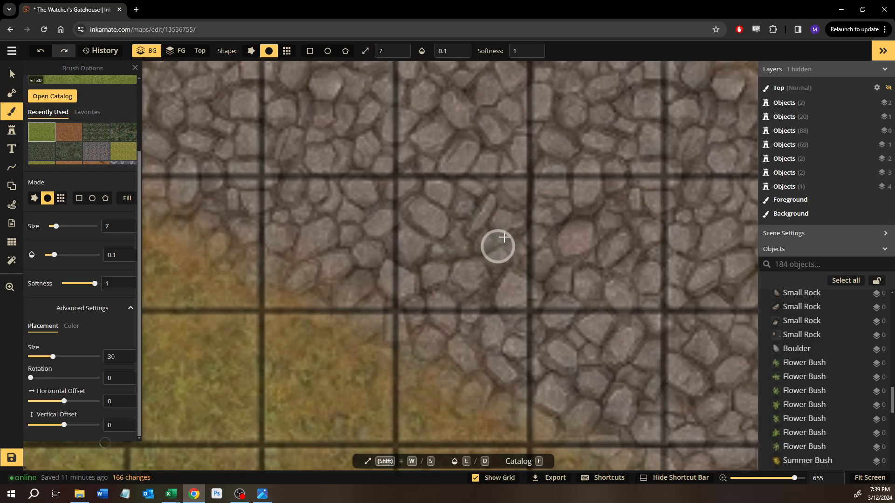
pyautogui.scroll(-5, 518, 291)
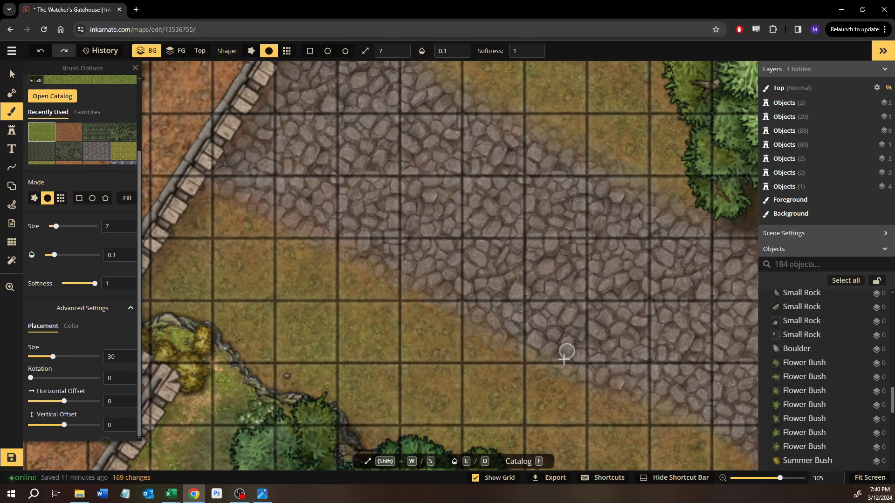
# - Undo the faint grass strokes on the eastern road's cobblestones
pyautogui.hotkey('ctrl', 'z')
pyautogui.hotkey('ctrl', 'z')
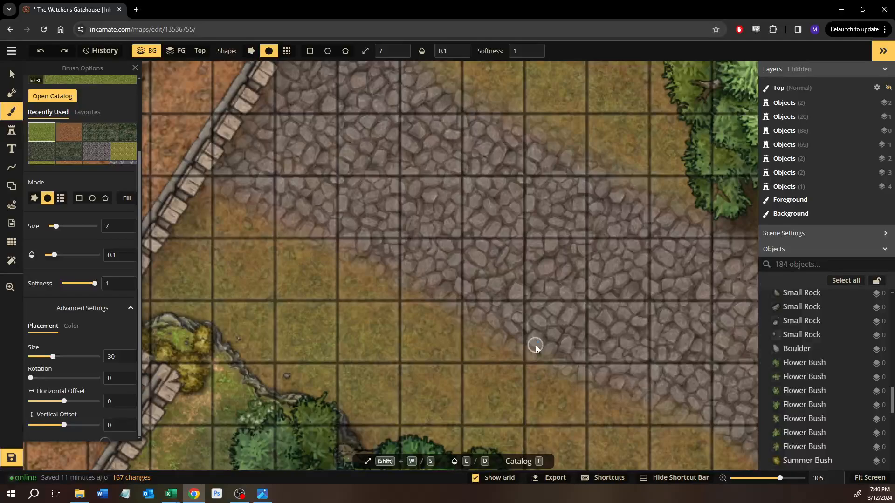
pyautogui.hotkey('ctrl', 'z')
pyautogui.hotkey('ctrl', 'z')
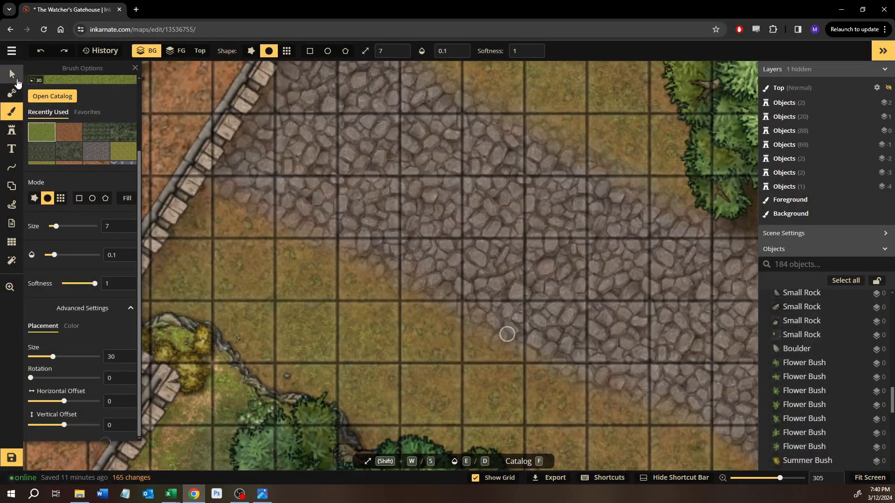
# - Switch from the brush to the Select tool, review the whole map and save it
pyautogui.click(17, 80)
pyautogui.scroll(-5, 359, 226)
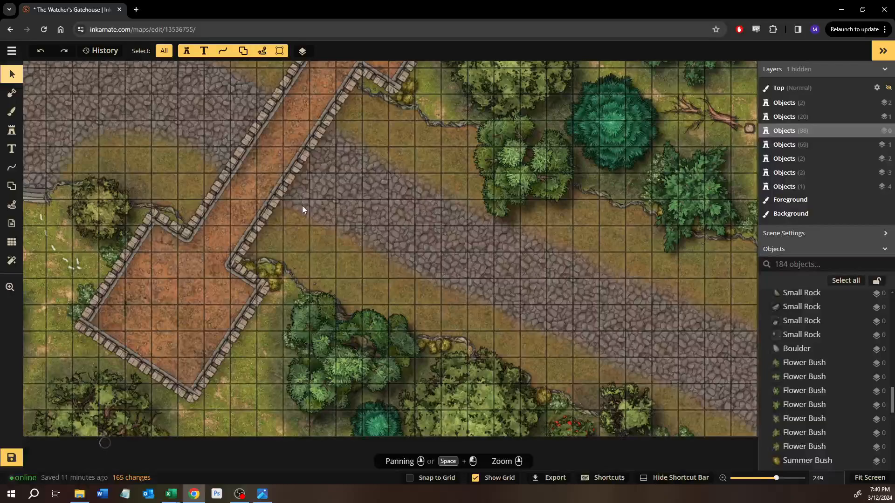
pyautogui.moveTo(302, 206); pyautogui.dragTo(531, 348)
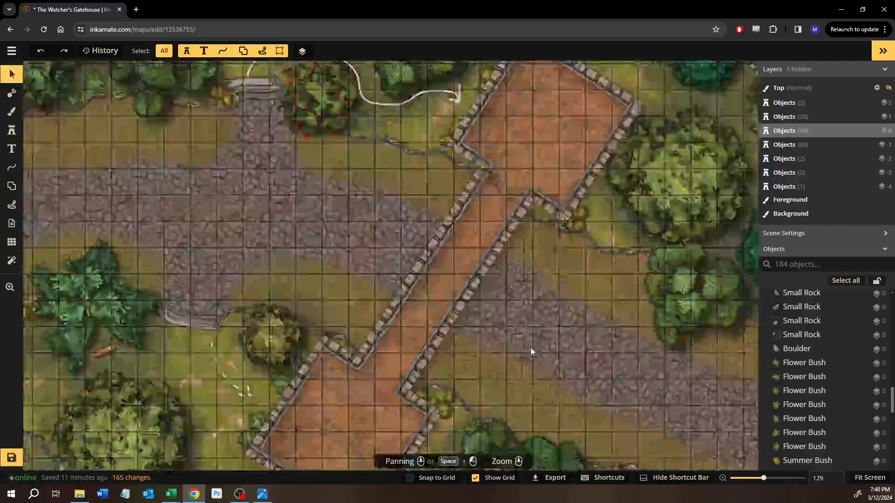
pyautogui.scroll(-4, 531, 347)
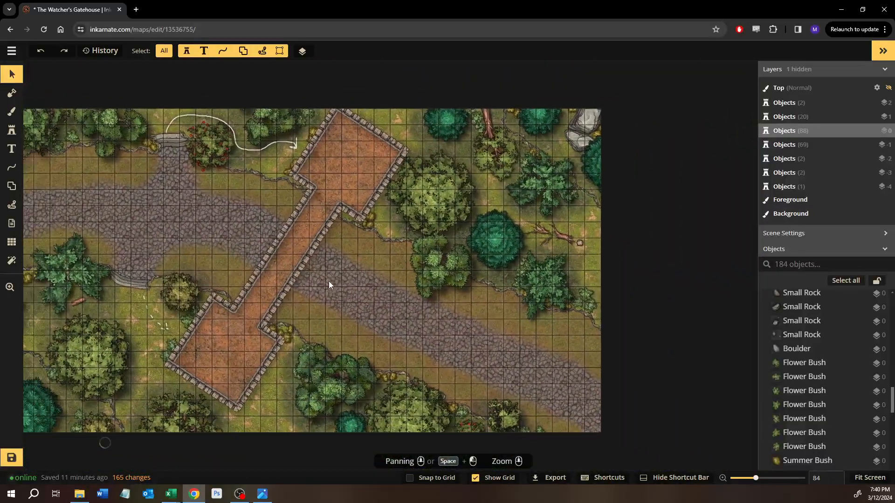
pyautogui.scroll(-1, 328, 282)
pyautogui.moveTo(327, 284); pyautogui.dragTo(377, 288)
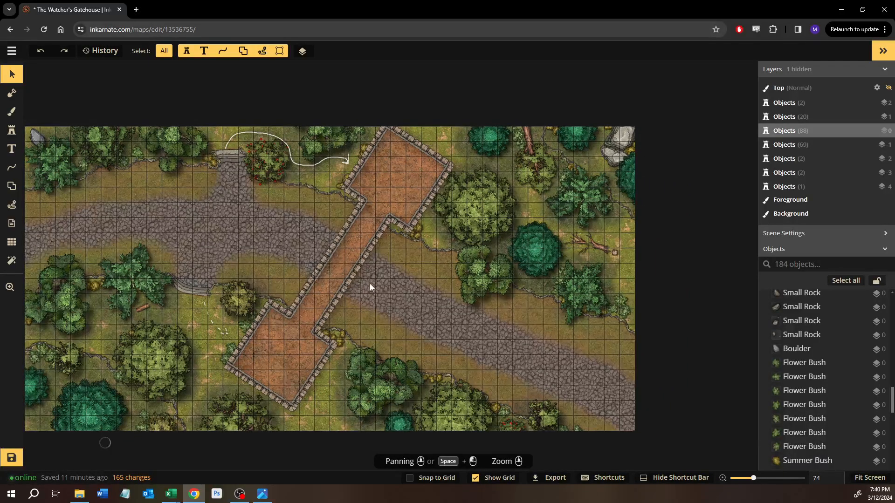
pyautogui.click(12, 458)
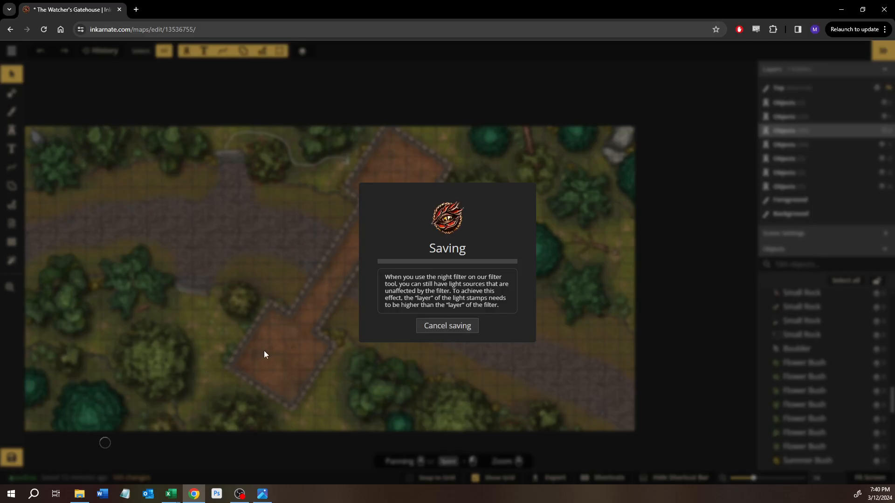